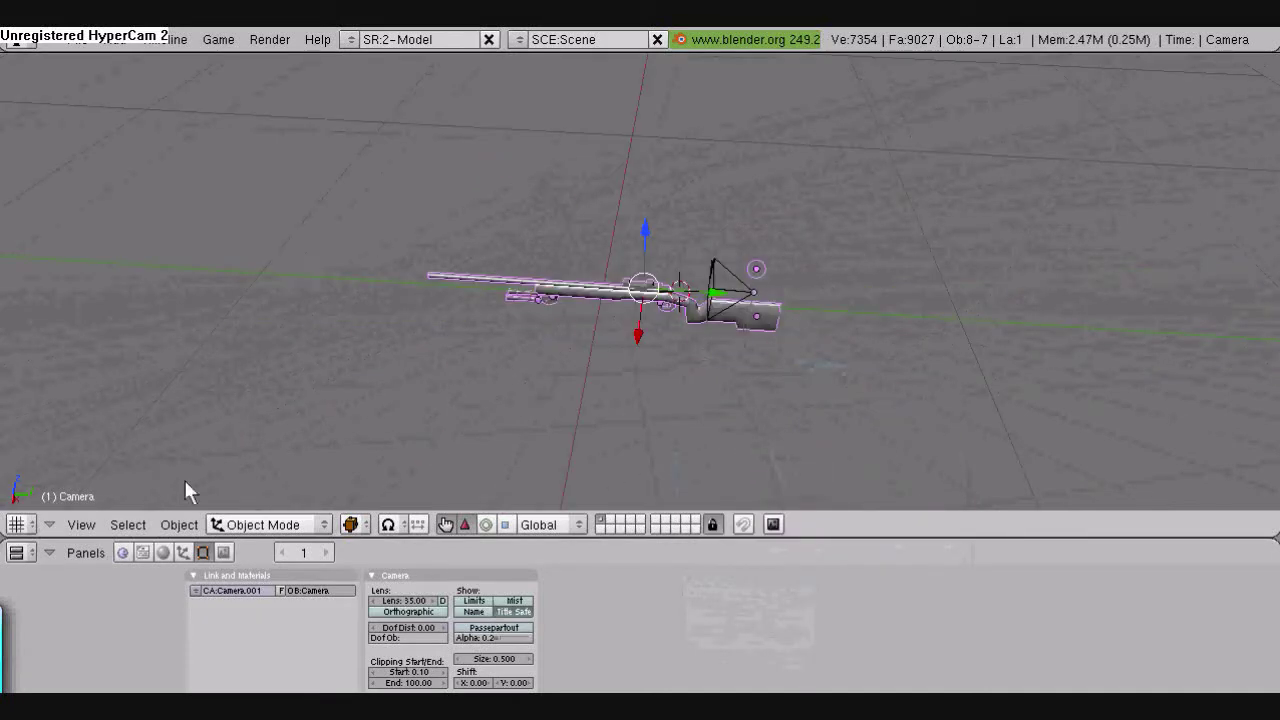
Show the rifle model in side view with orthographic projection
click(81, 524)
click(92, 336)
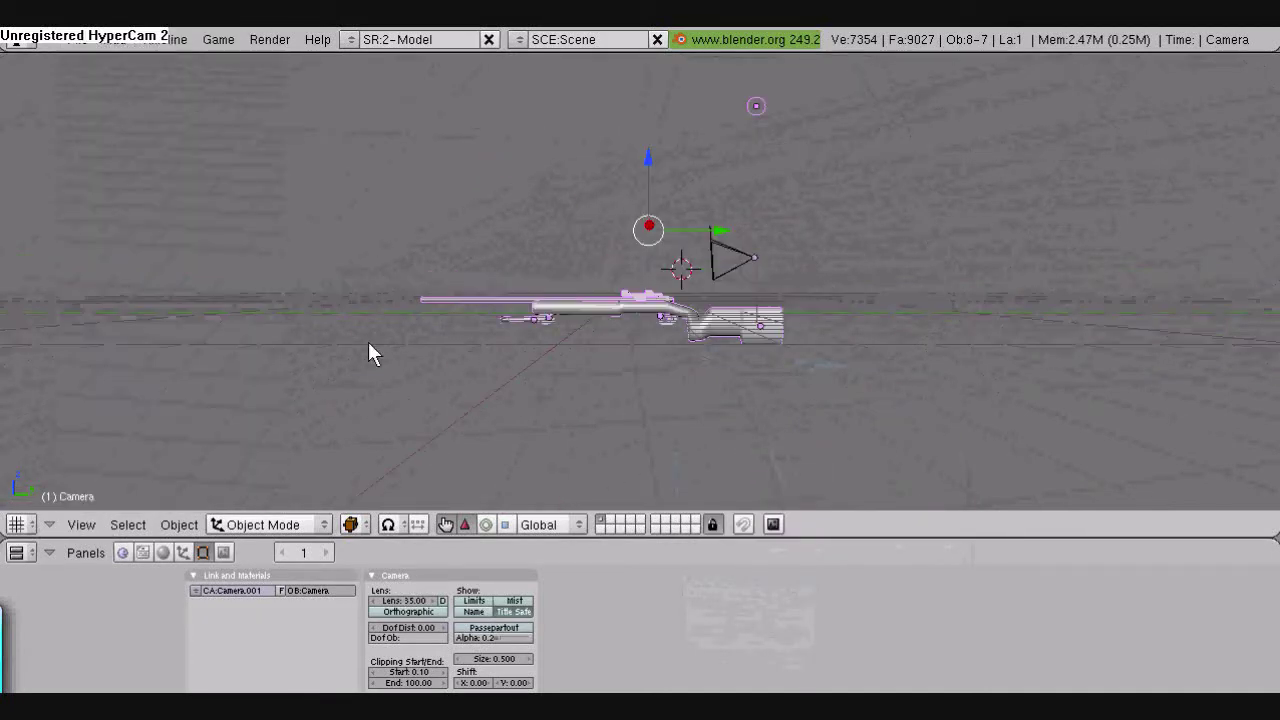
click(80, 523)
click(104, 251)
scroll(632, 362, up, 7)
scroll(630, 358, down, 2)
right_click(625, 346)
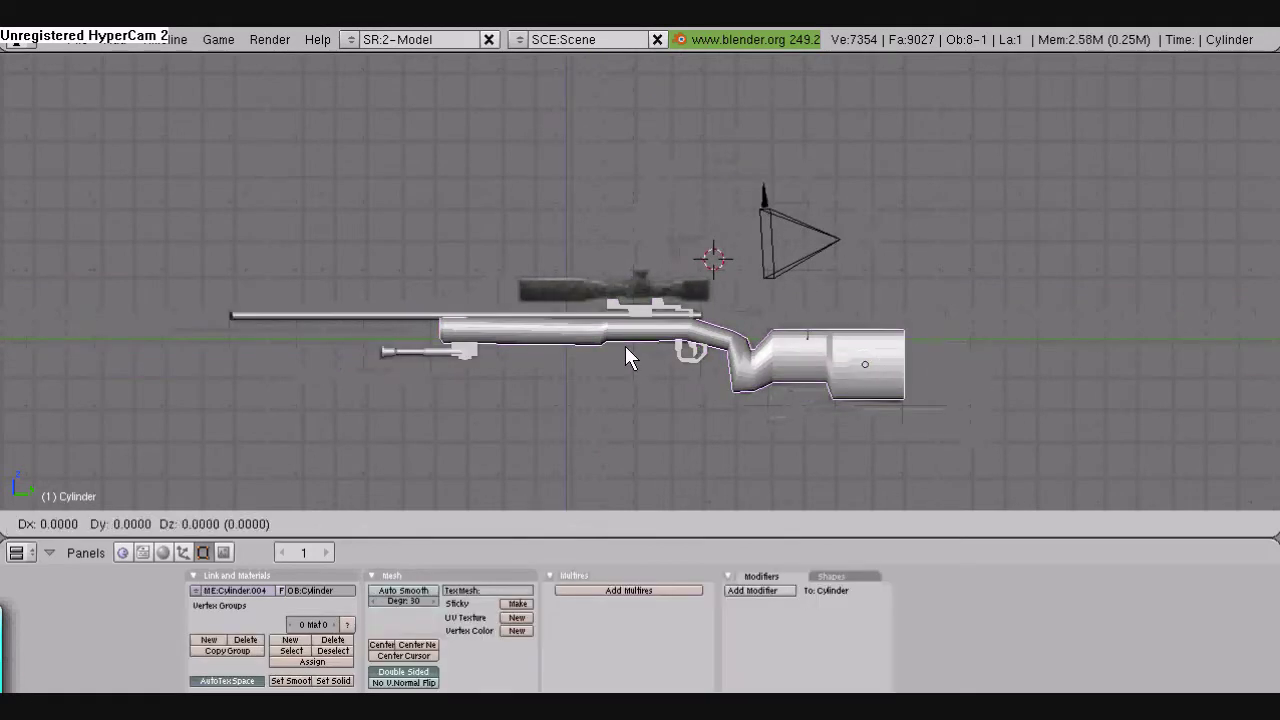
key(z)
click(630, 481)
key(ctrl+z)
Select every object except the camera and move them down along the Z axis, clear of the reference image
key(a)
key(a)
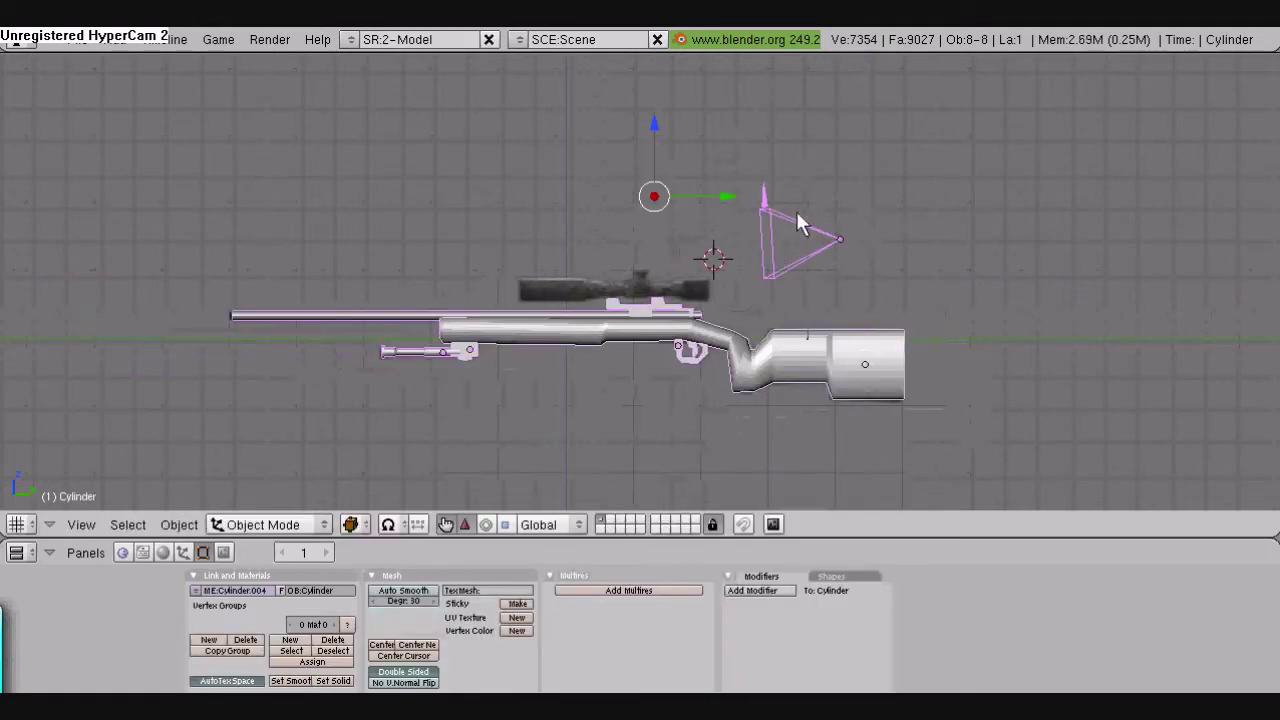
shift+right_click(795, 230)
key(a)
drag(370, 327, 907, 424)
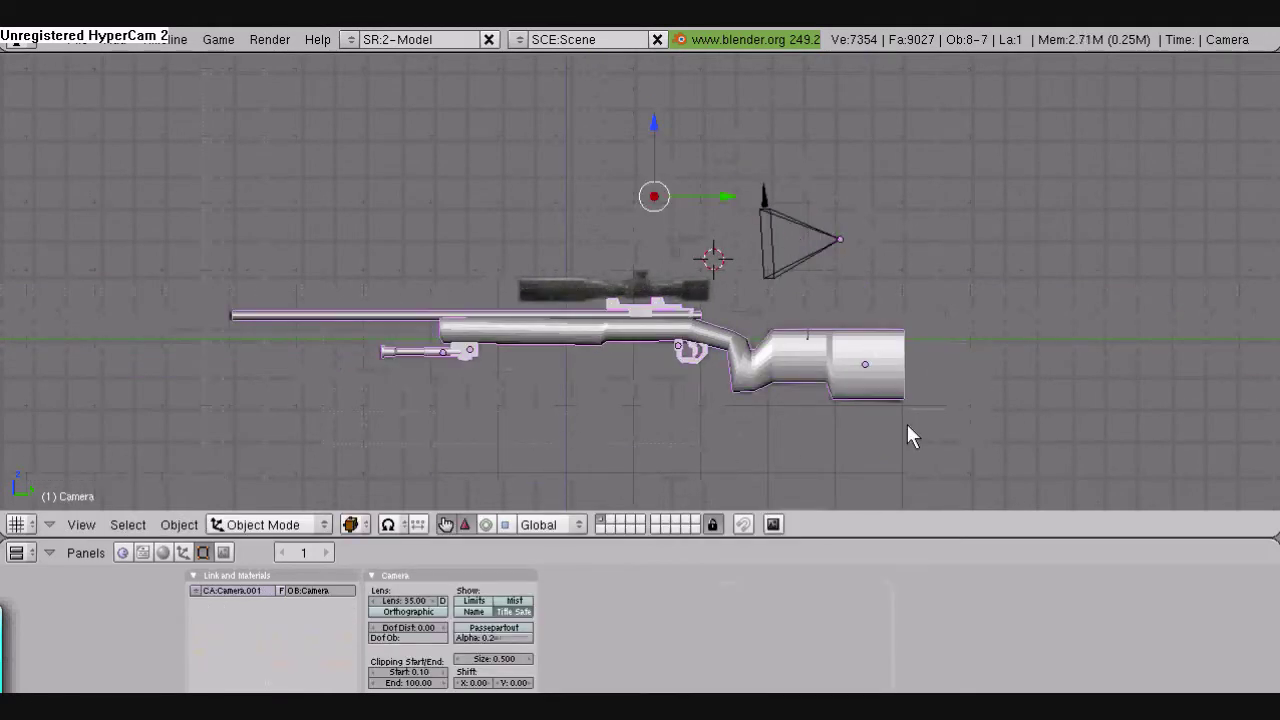
key(g)
key(z)
click(768, 483)
scroll(798, 372, down, 3)
key(g)
key(z)
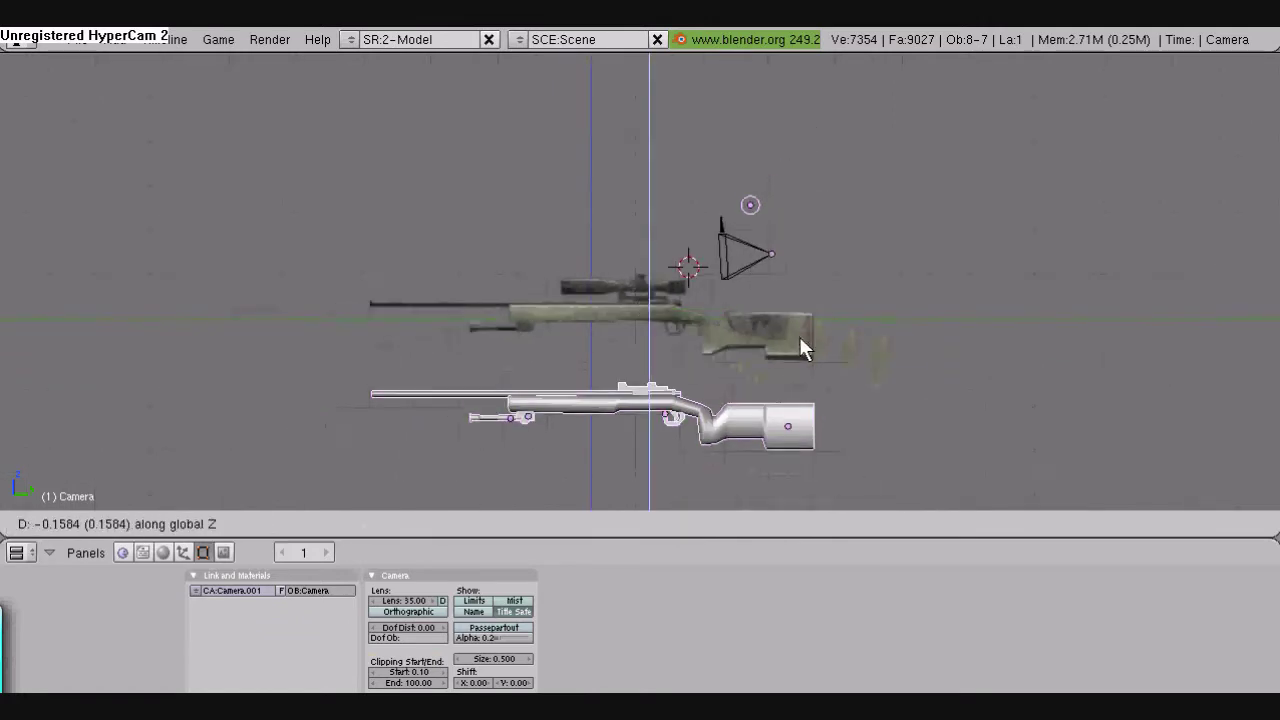
click(804, 415)
key(a)
Add a capped cylinder with 32 vertices, radius 1.00 and depth 2.00, place it over the buttstock and rotate it 90 degrees
scroll(812, 386, up, 7)
shift+middle_drag(1095, 460, 959, 276)
scroll(959, 287, up, 2)
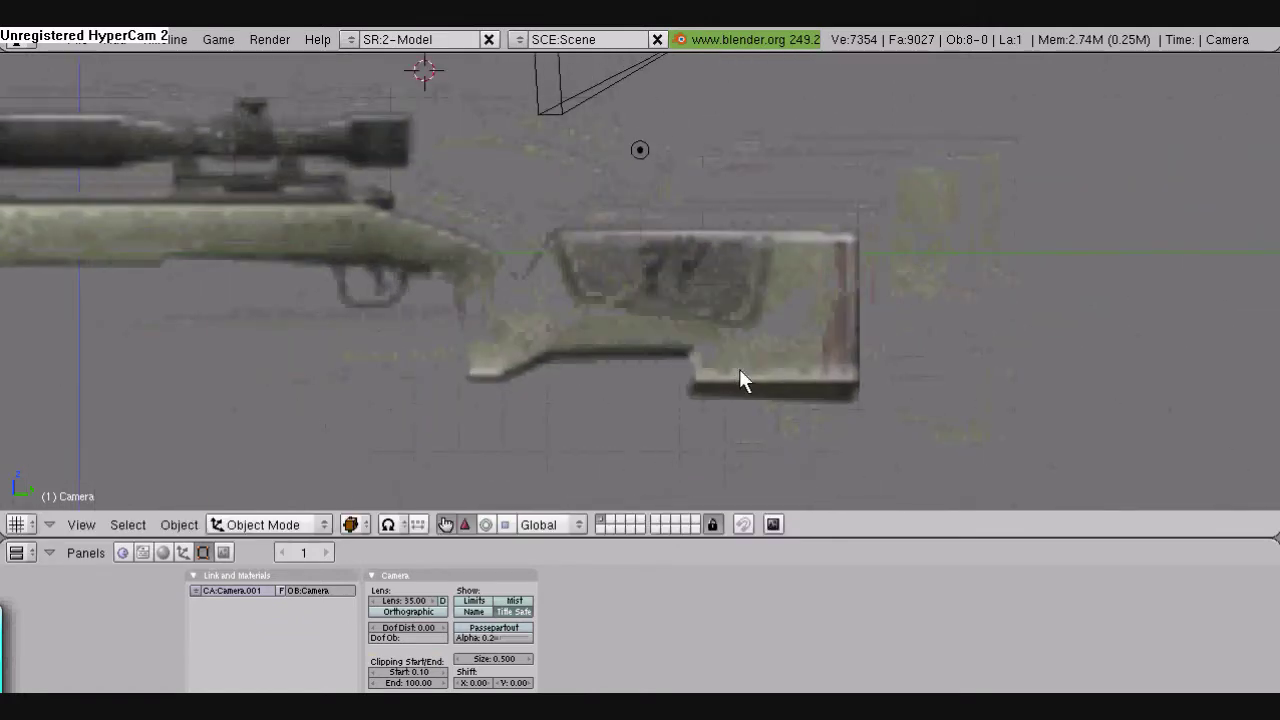
key(space)
key(Escape)
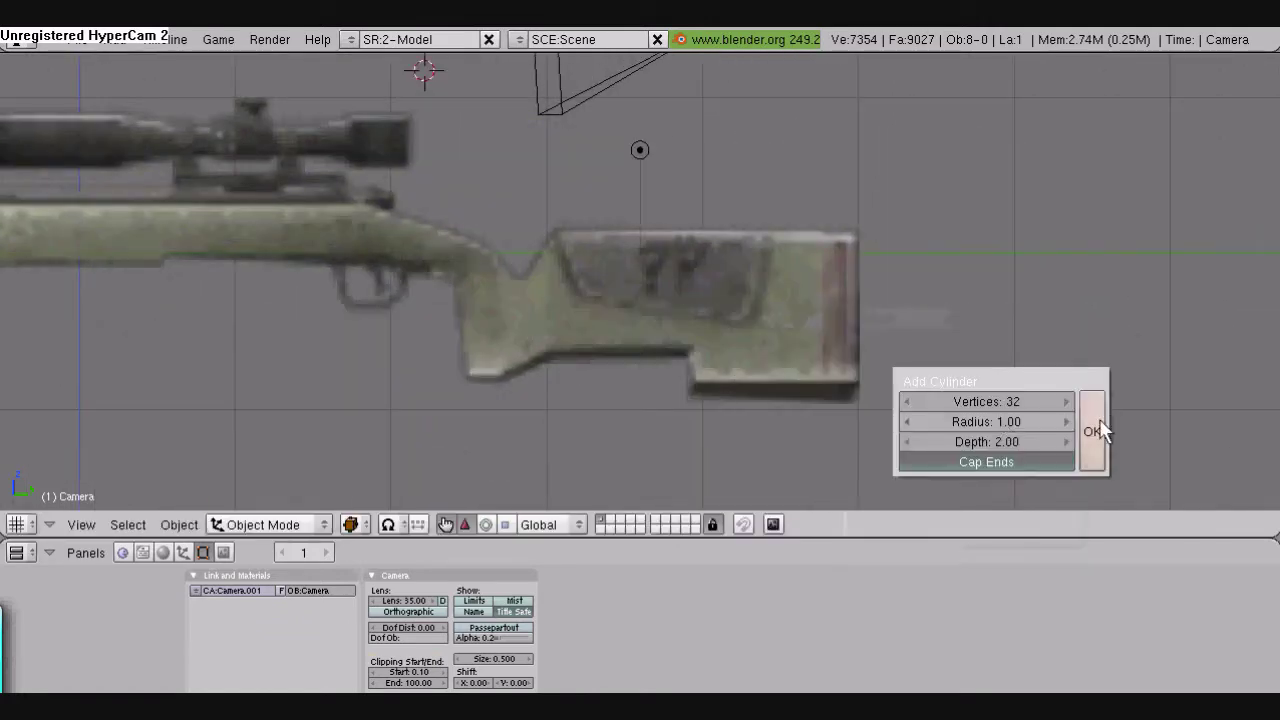
click(1098, 429)
key(g)
click(844, 408)
text(r90)
key(Return)
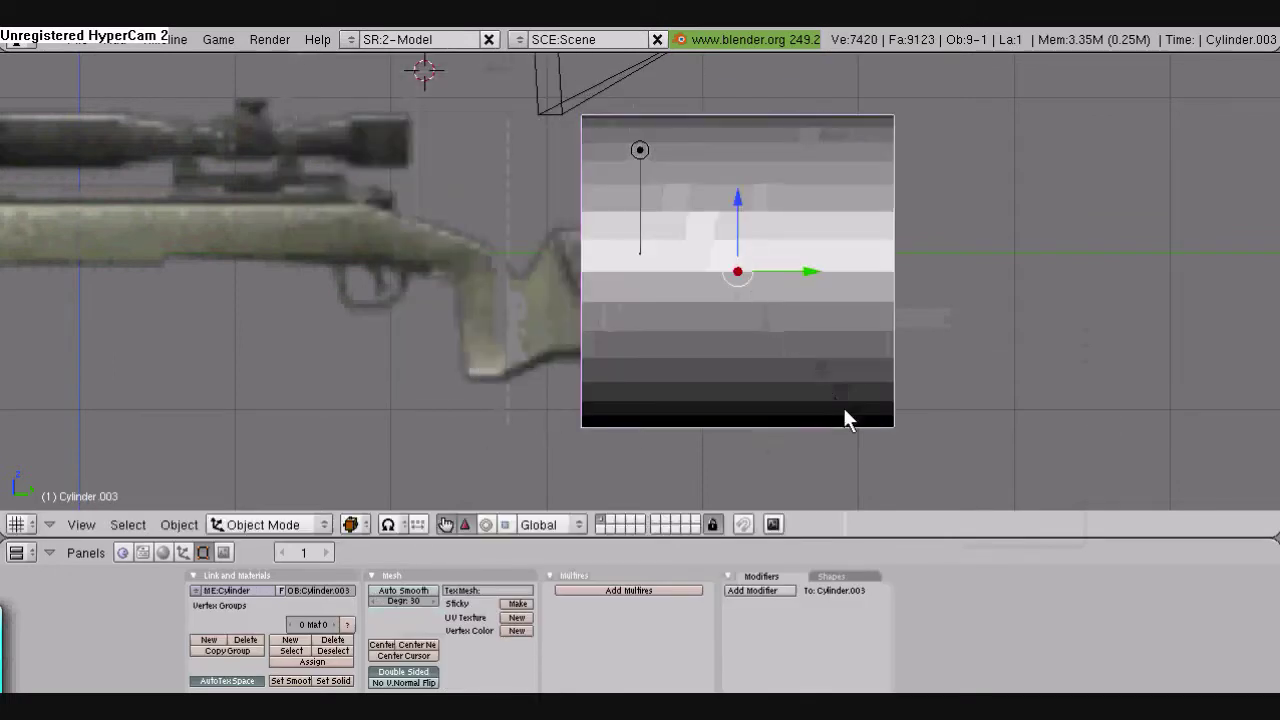
Scale the cylinder uniformly and move it to match the height of the buttstock's rear block in the reference image
key(s)
click(782, 331)
key(g)
click(837, 381)
key(s)
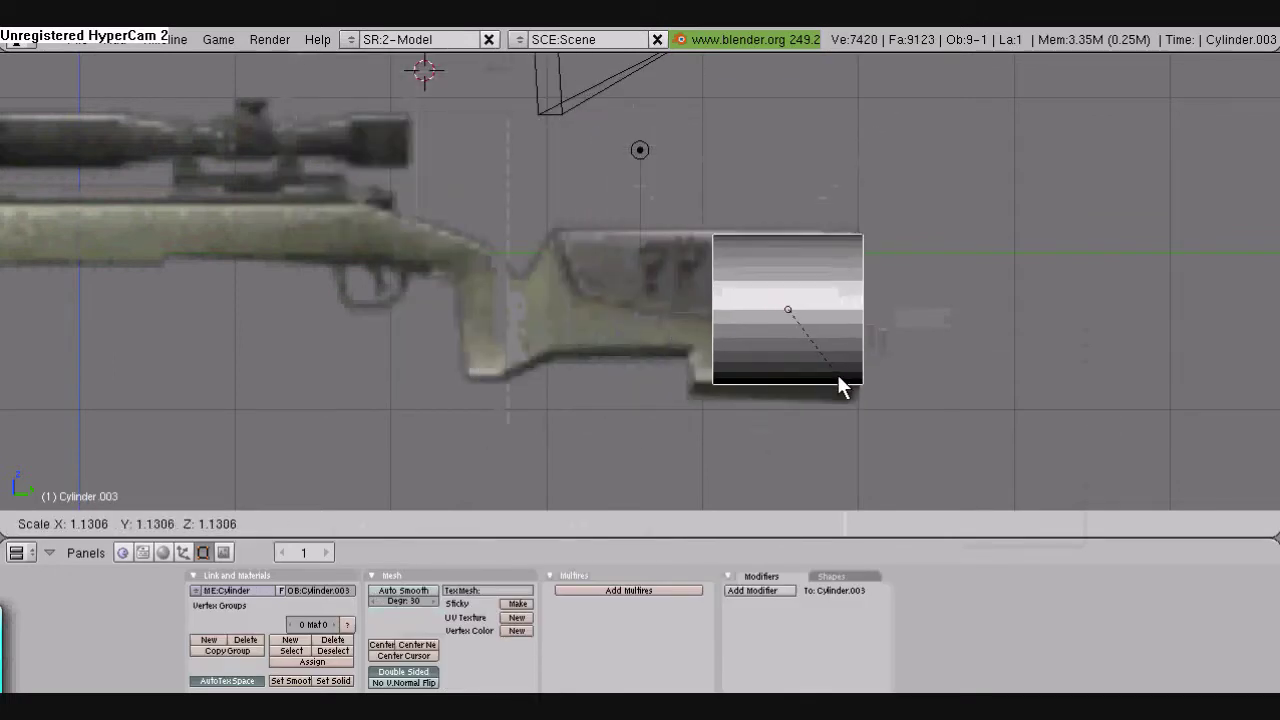
click(840, 383)
key(g)
click(820, 382)
Stretch the cylinder along Y and shift it so its ends line up with the buttstock's rear block
key(s)
key(y)
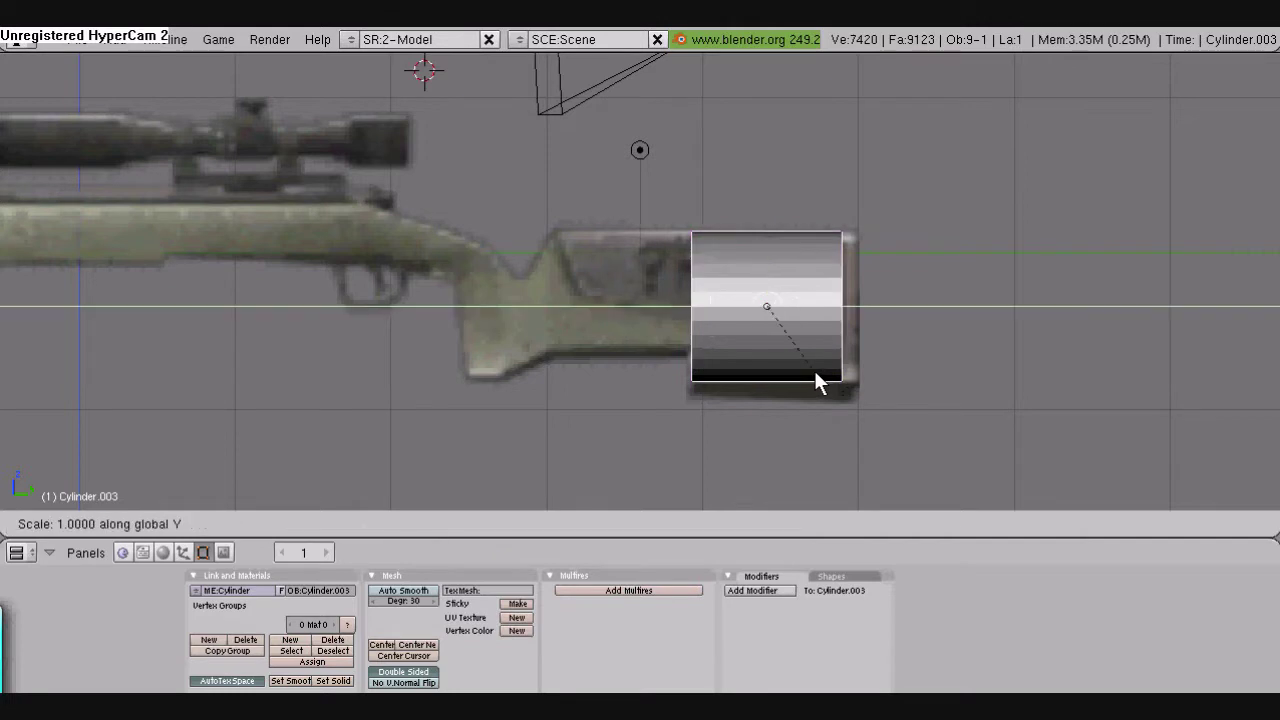
click(826, 381)
key(g)
key(y)
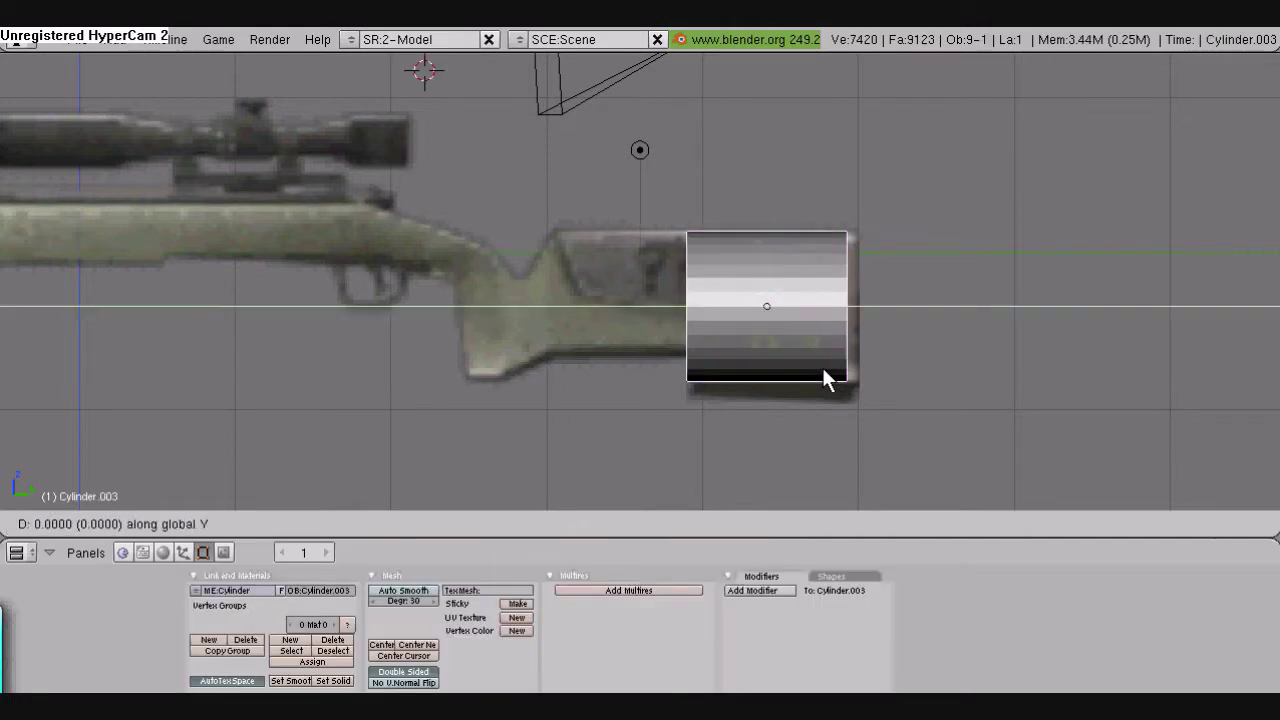
click(836, 365)
key(s)
key(y)
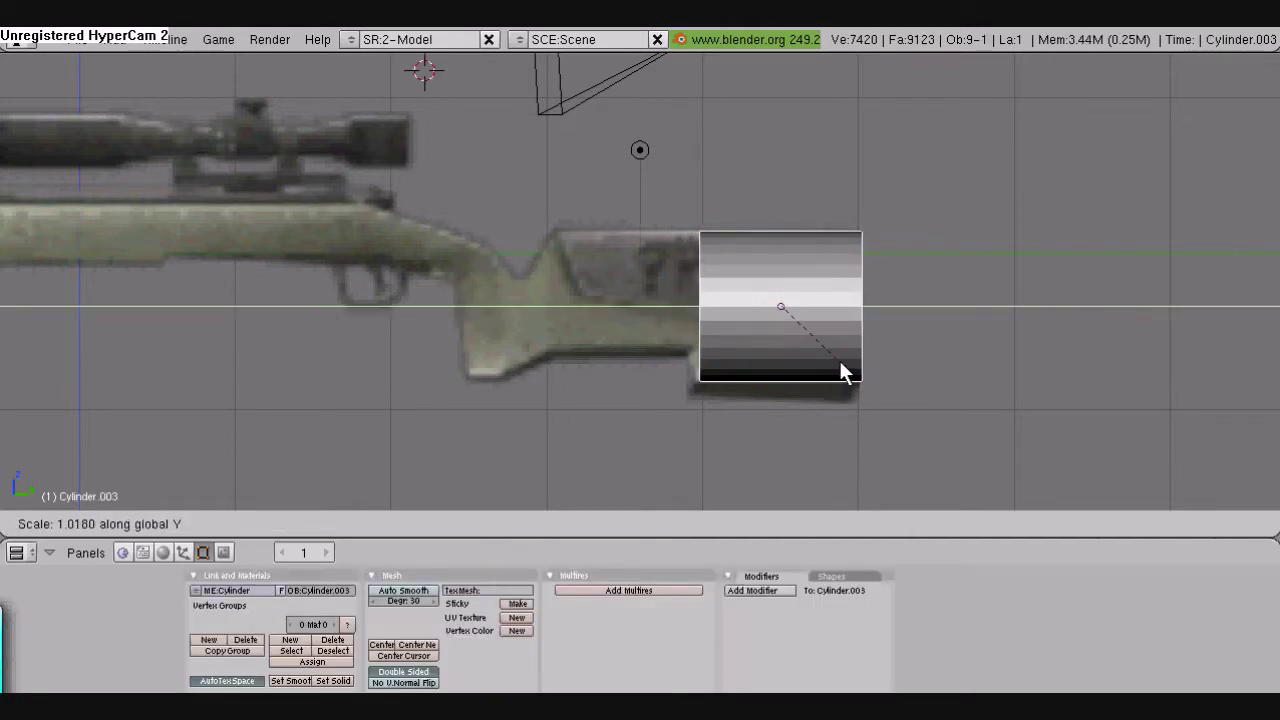
click(838, 372)
key(g)
click(838, 371)
click(712, 332)
scroll(712, 332, down, 1)
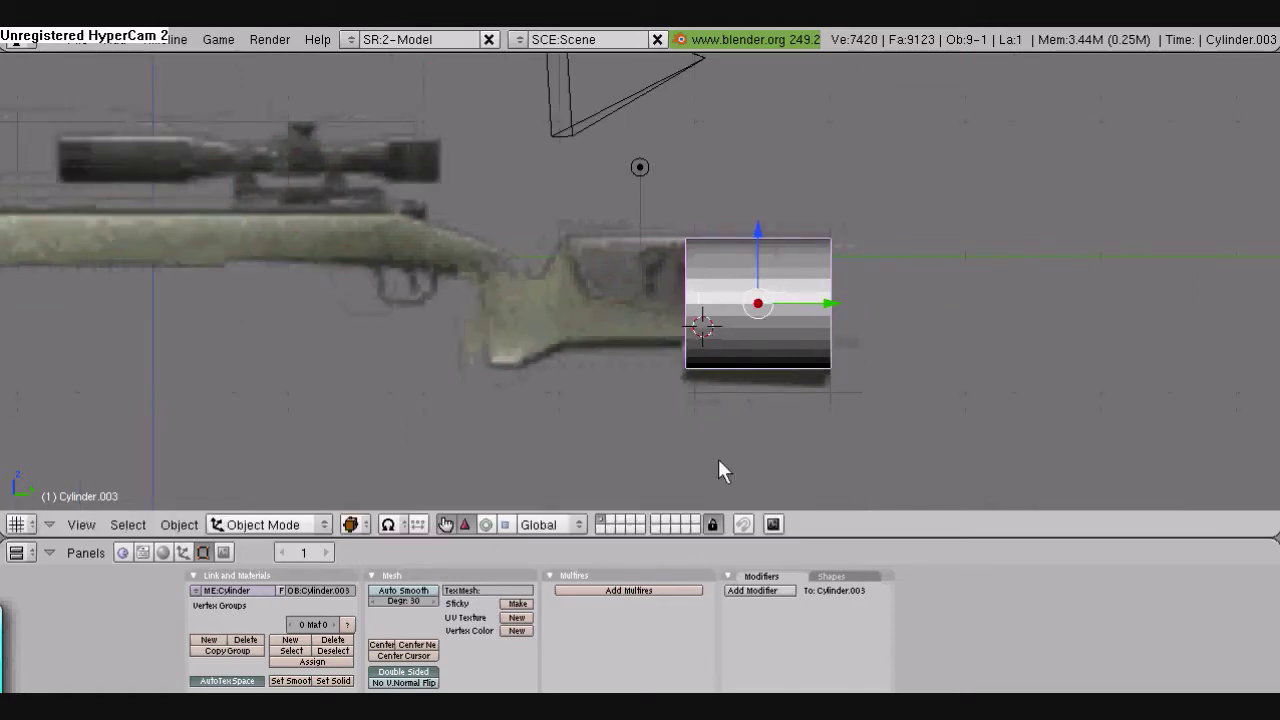
Enter Edit Mode on the cylinder and display it as wireframe
scroll(757, 377, up, 3)
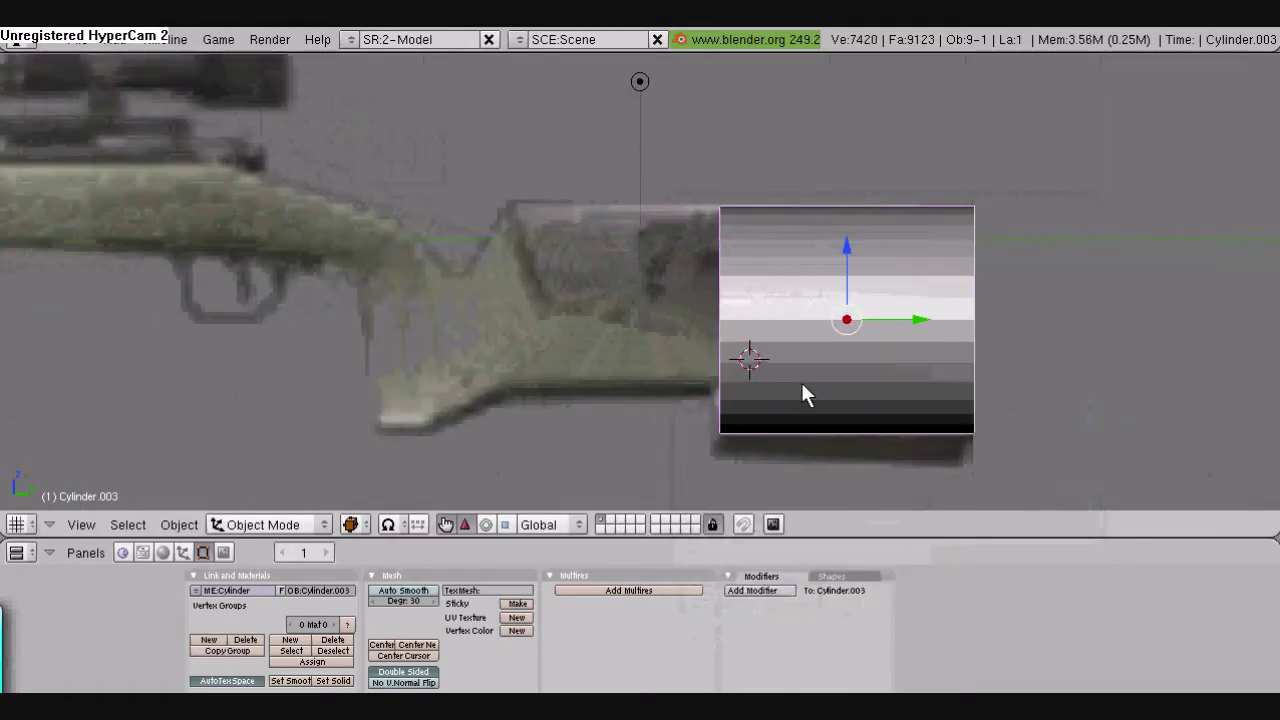
click(263, 524)
click(245, 483)
middle_drag(692, 448, 630, 462)
click(345, 524)
click(385, 486)
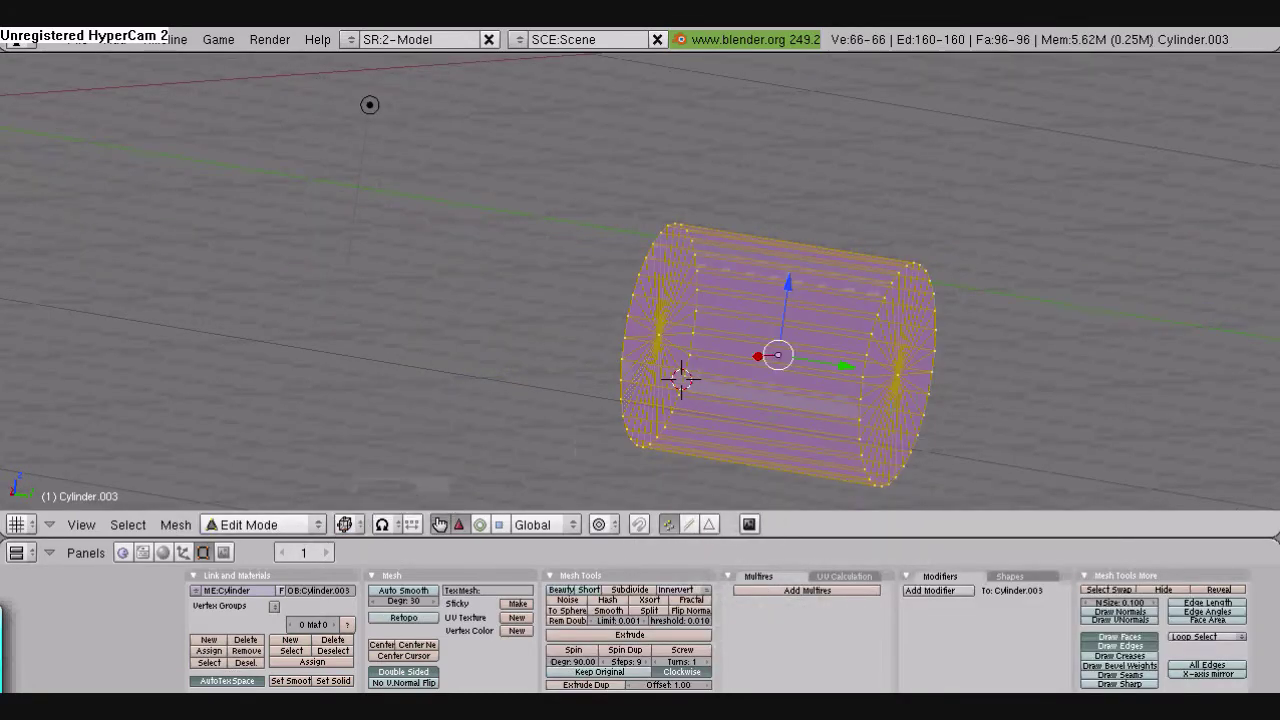
key(s)
key(z)
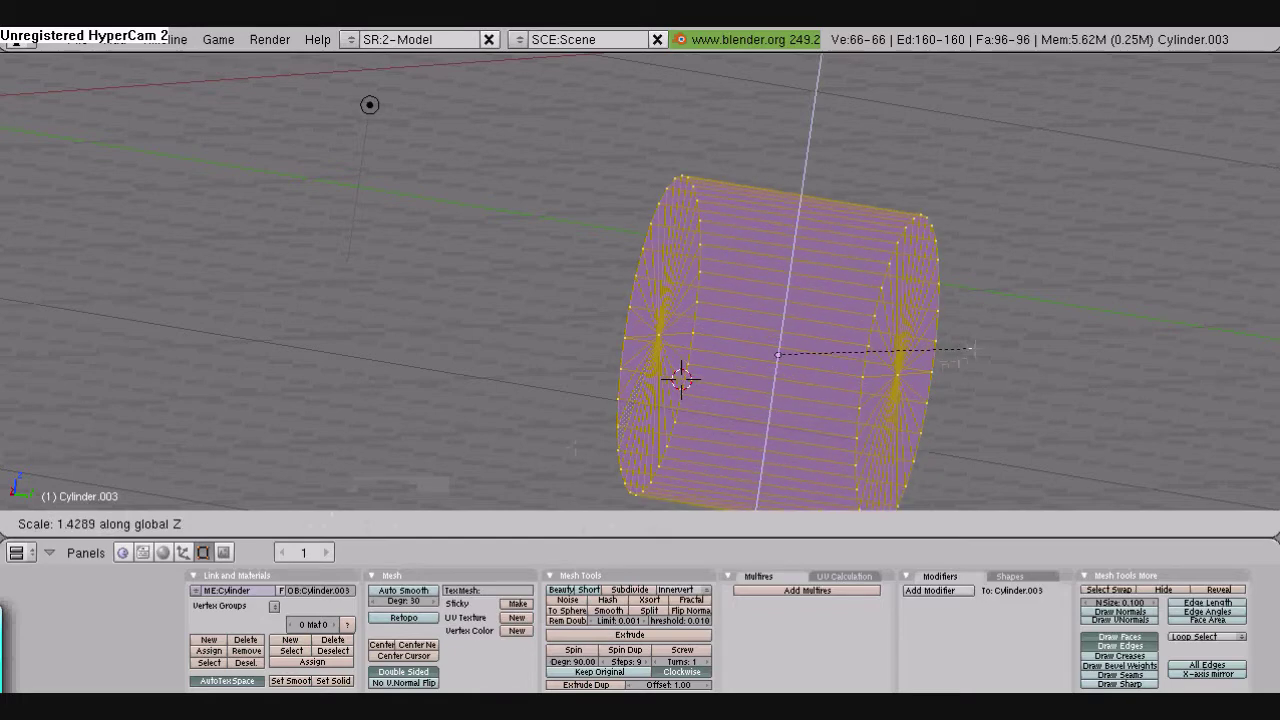
key(Escape)
Narrow the whole cylinder along the X axis with two scalings of about 0.6 each
key(s)
key(x)
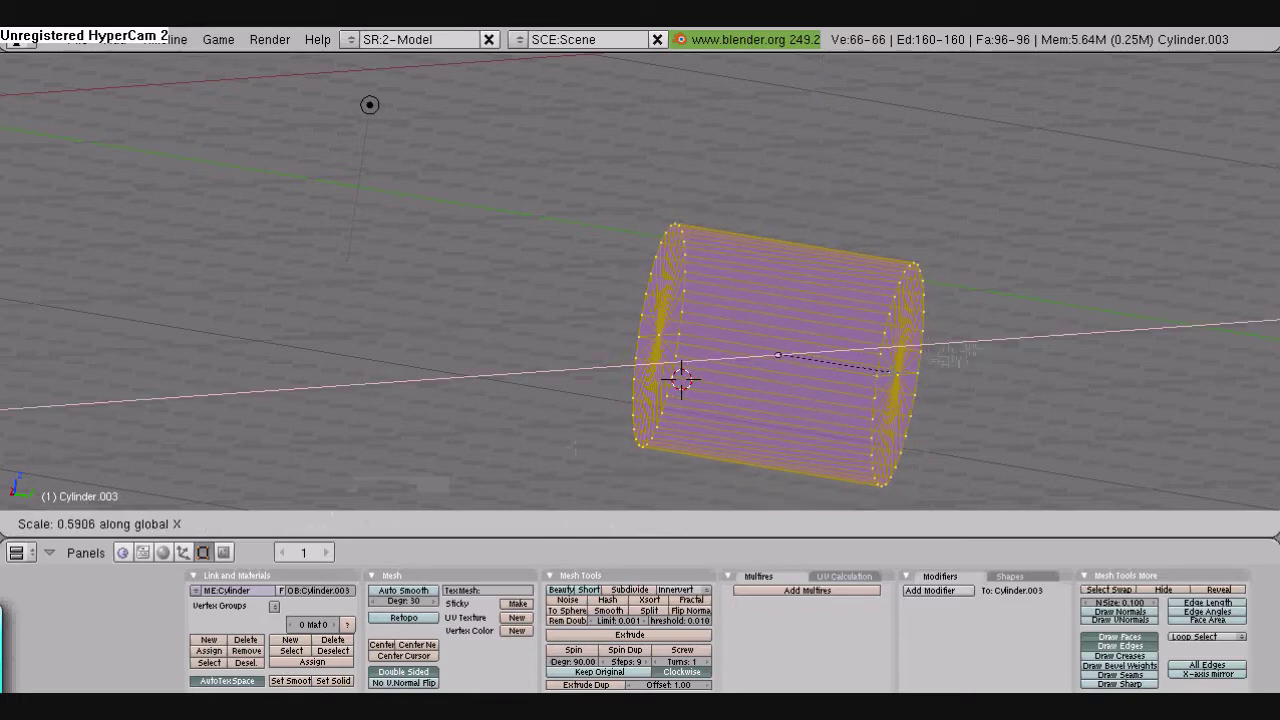
click(890, 372)
middle_drag(890, 372, 766, 358)
key(s)
key(x)
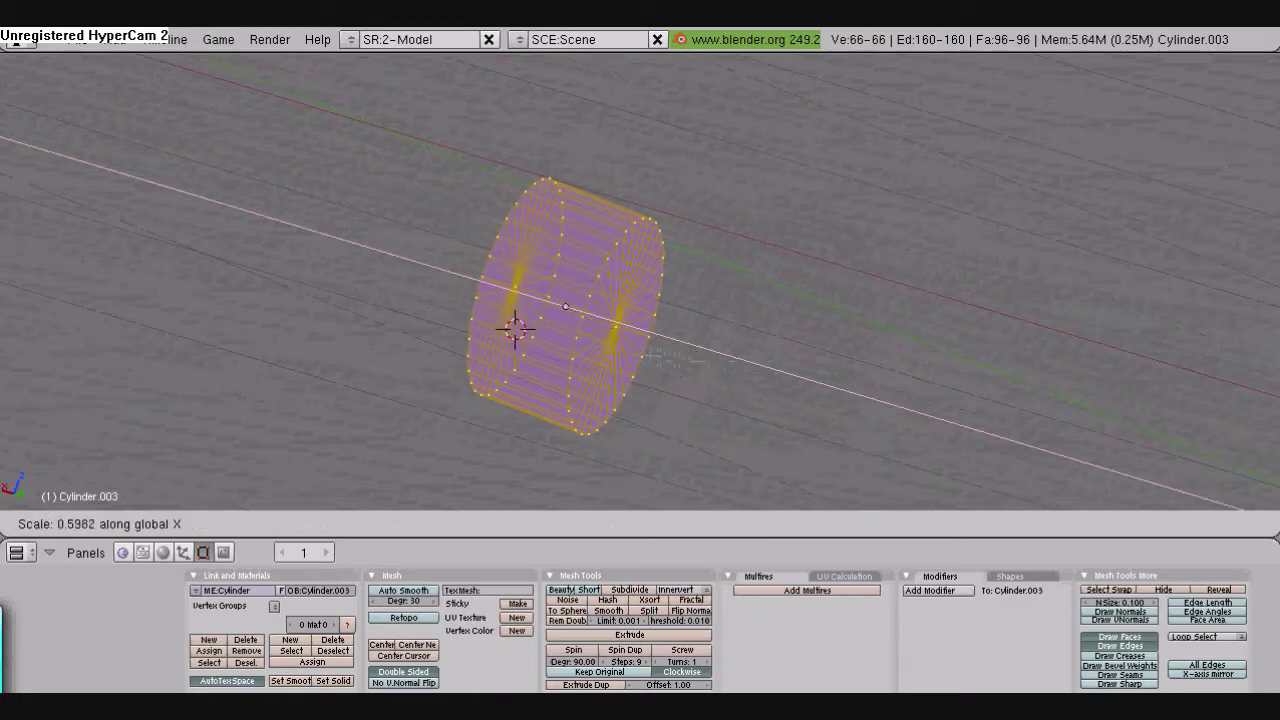
click(685, 358)
key(s)
key(x)
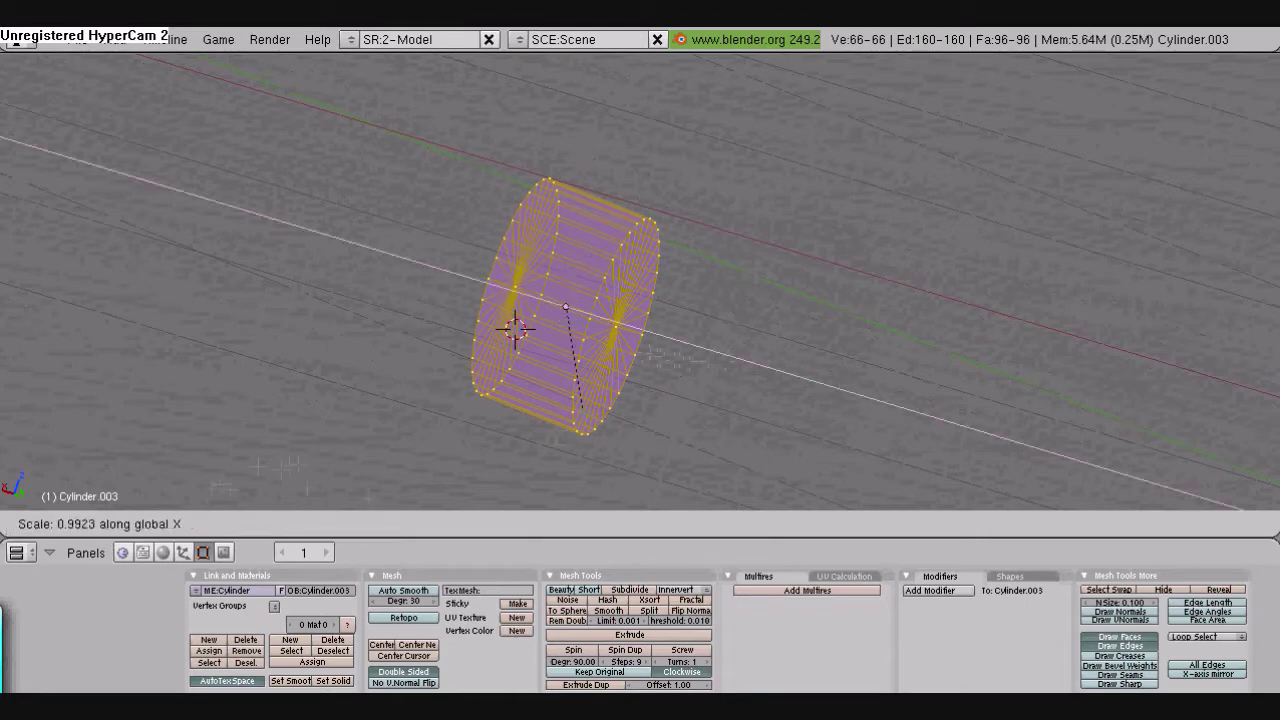
key(Escape)
In side view, select the cylinder's grip-side end vertices and extrude them as a region a short distance towards the grip
click(81, 524)
click(114, 316)
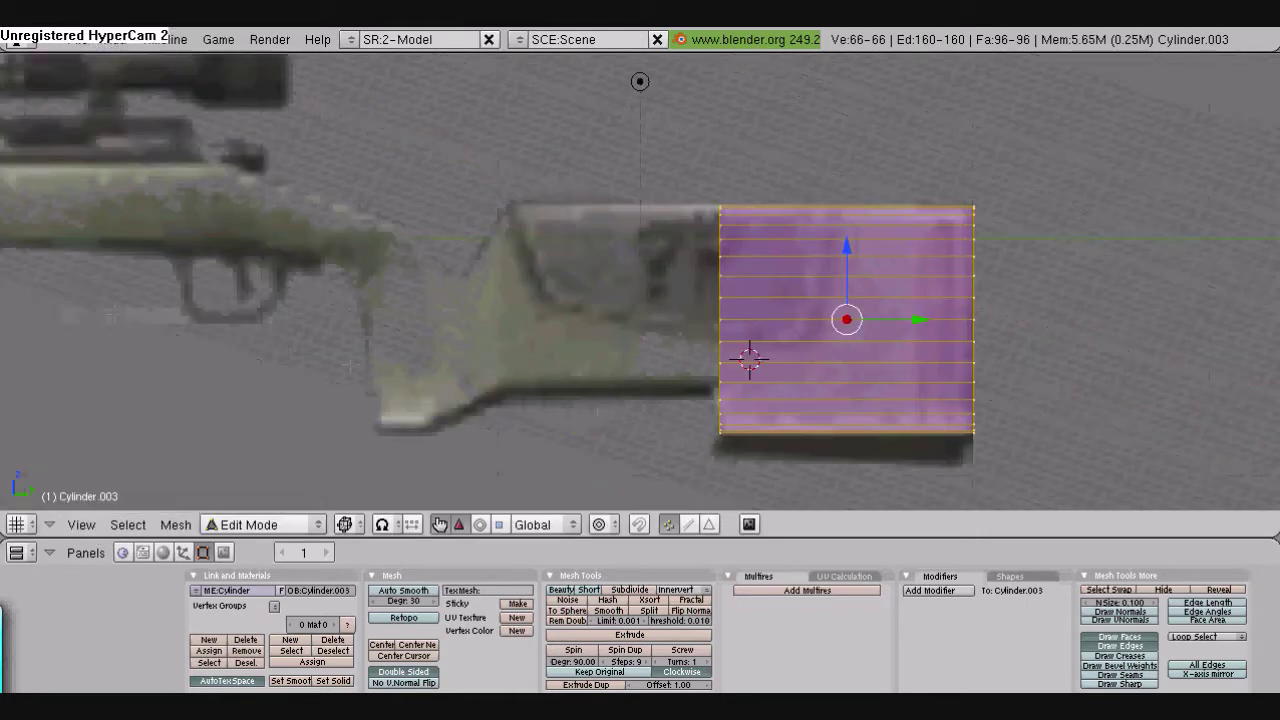
key(a)
drag(793, 457, 793, 457)
key(e)
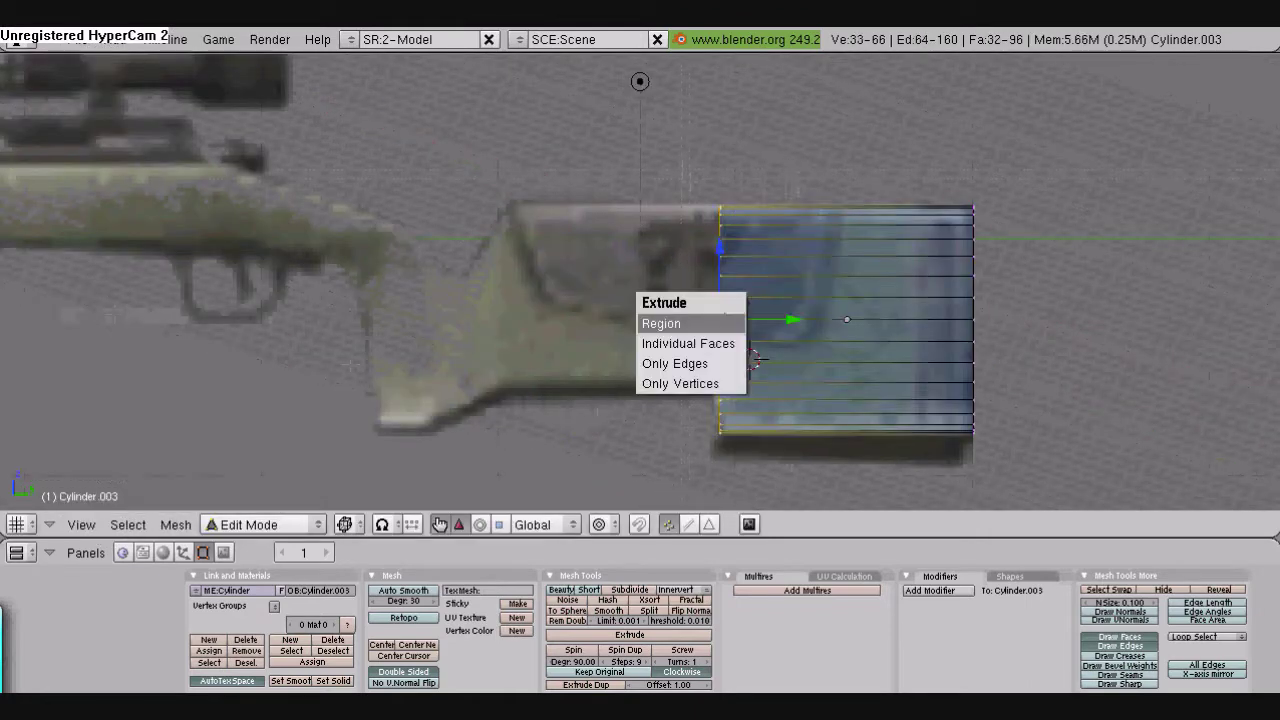
click(722, 320)
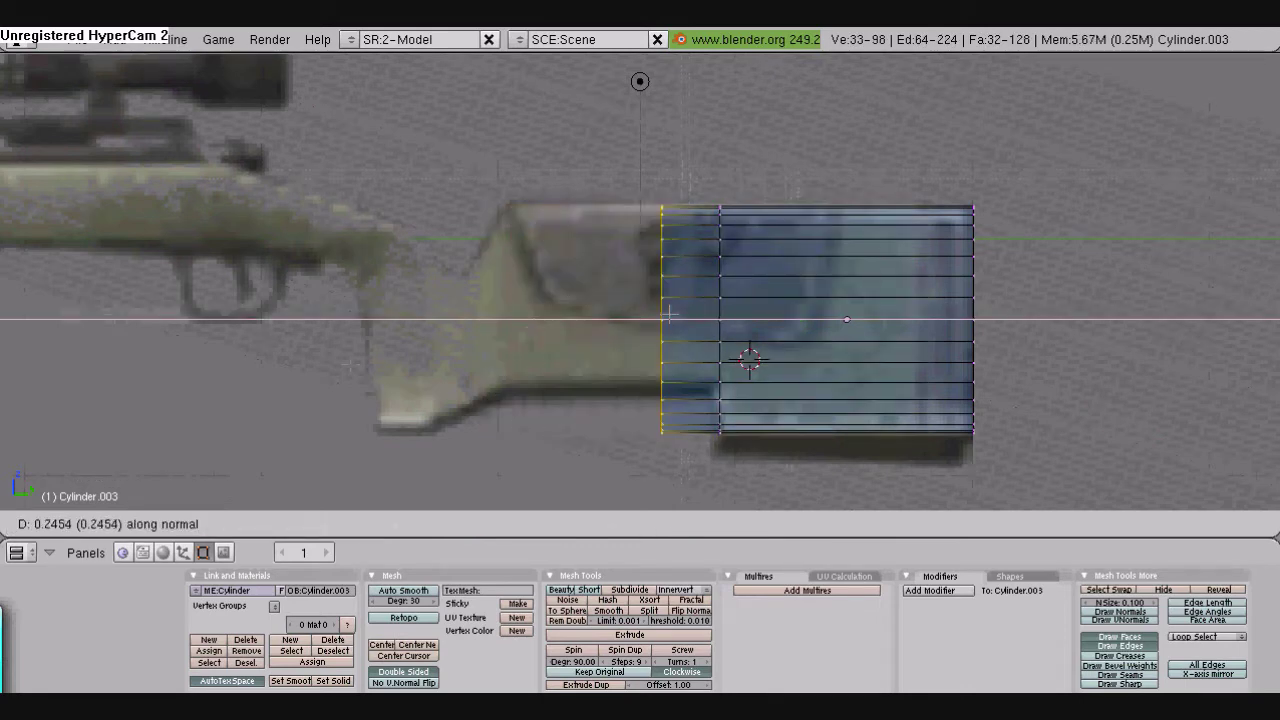
click(712, 298)
Scale the extruded ring to about 0.8 along Z and raise it about 0.09 to follow the step in the stock's underside
key(s)
key(z)
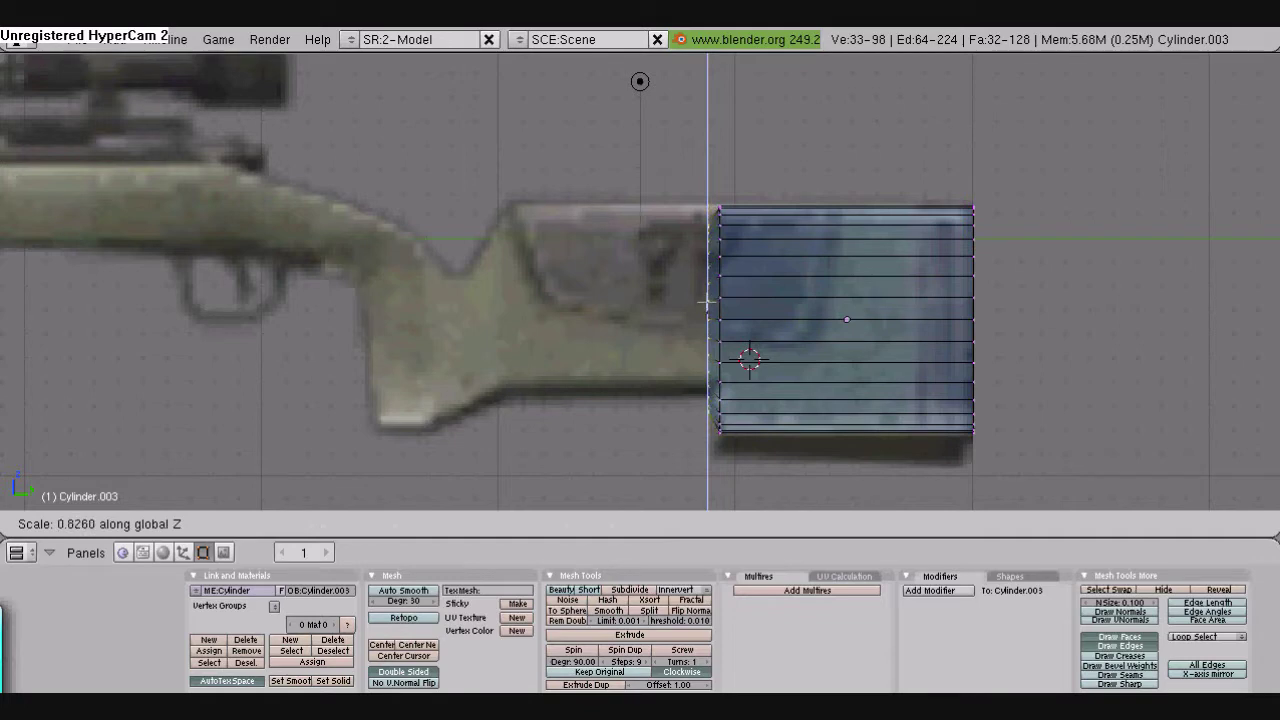
key(g)
key(z)
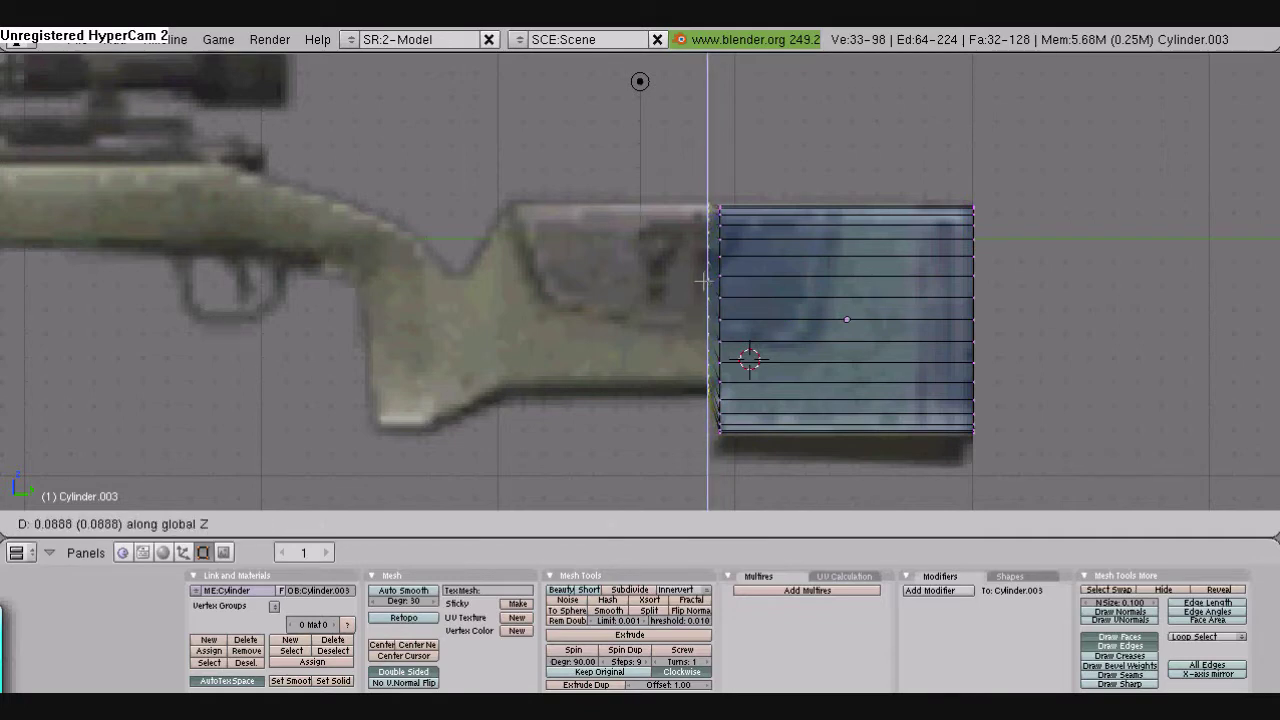
click(703, 283)
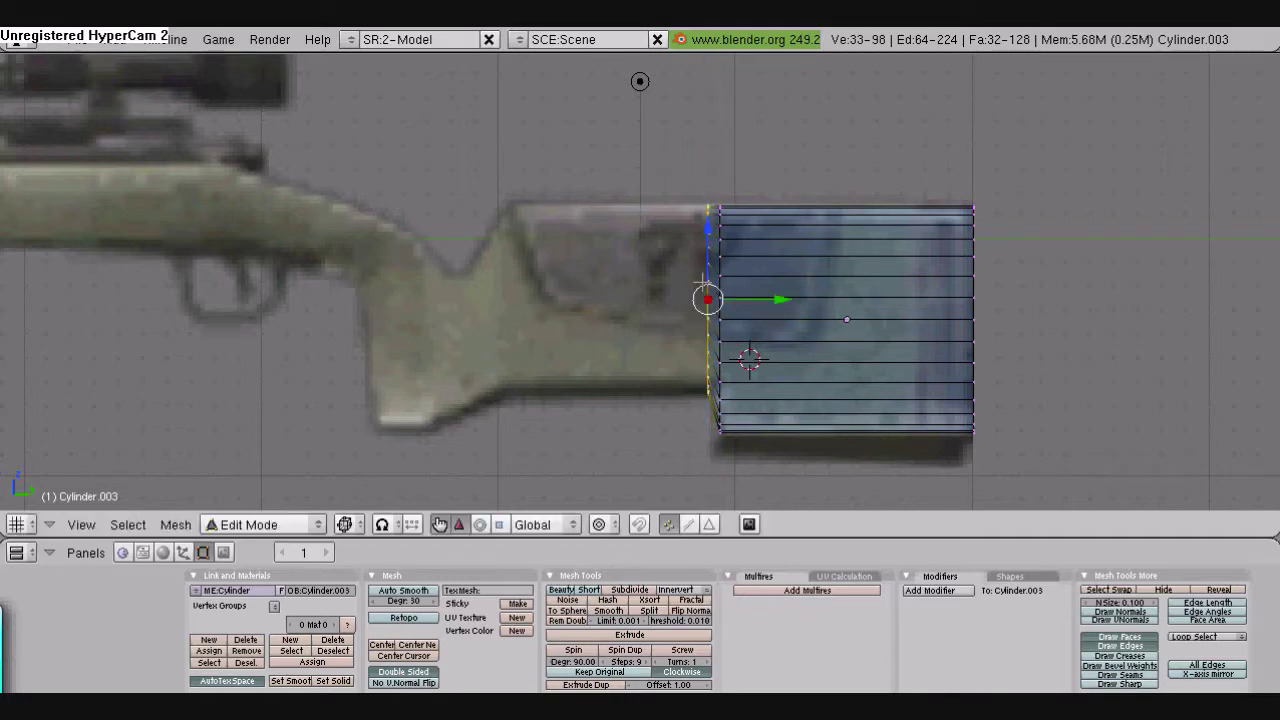
Extrude the ring as a region forward to the front upper corner of the stock's cheek rest
key(e)
click(692, 202)
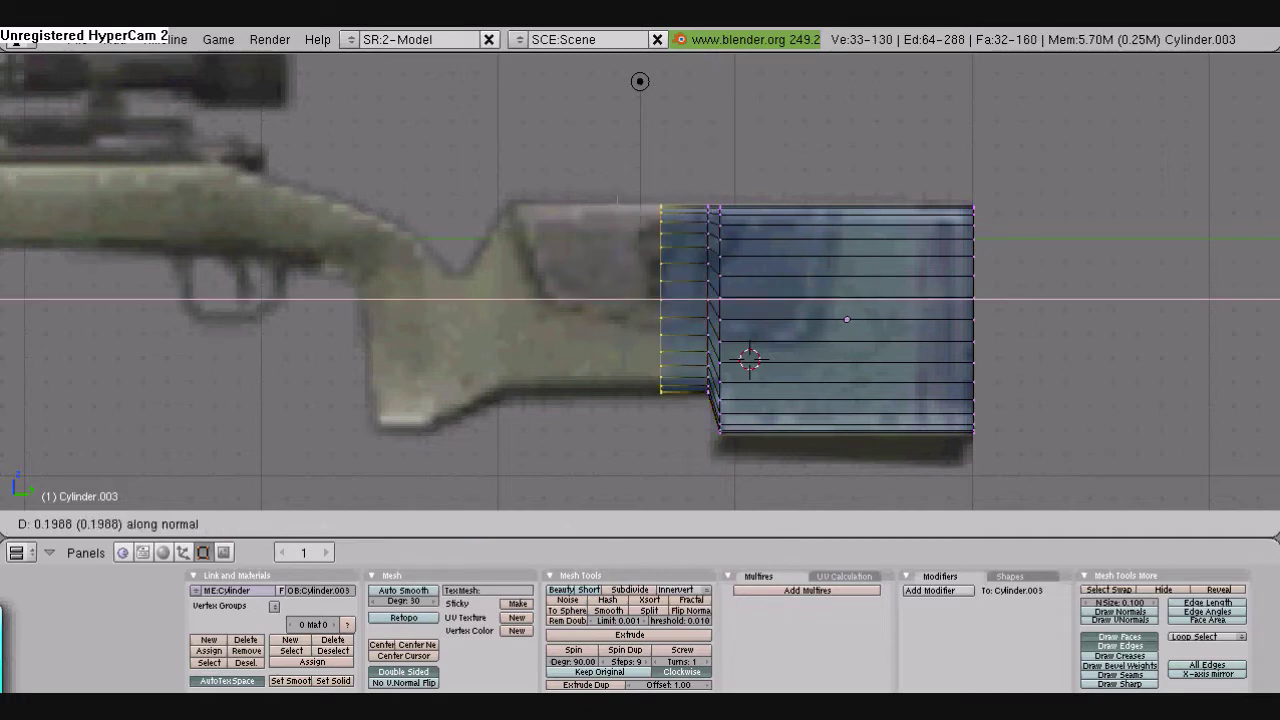
click(497, 200)
Extrude another segment to the notch behind the grip, shrink its end ring along Z and lower it to fit the outline
key(e)
click(523, 334)
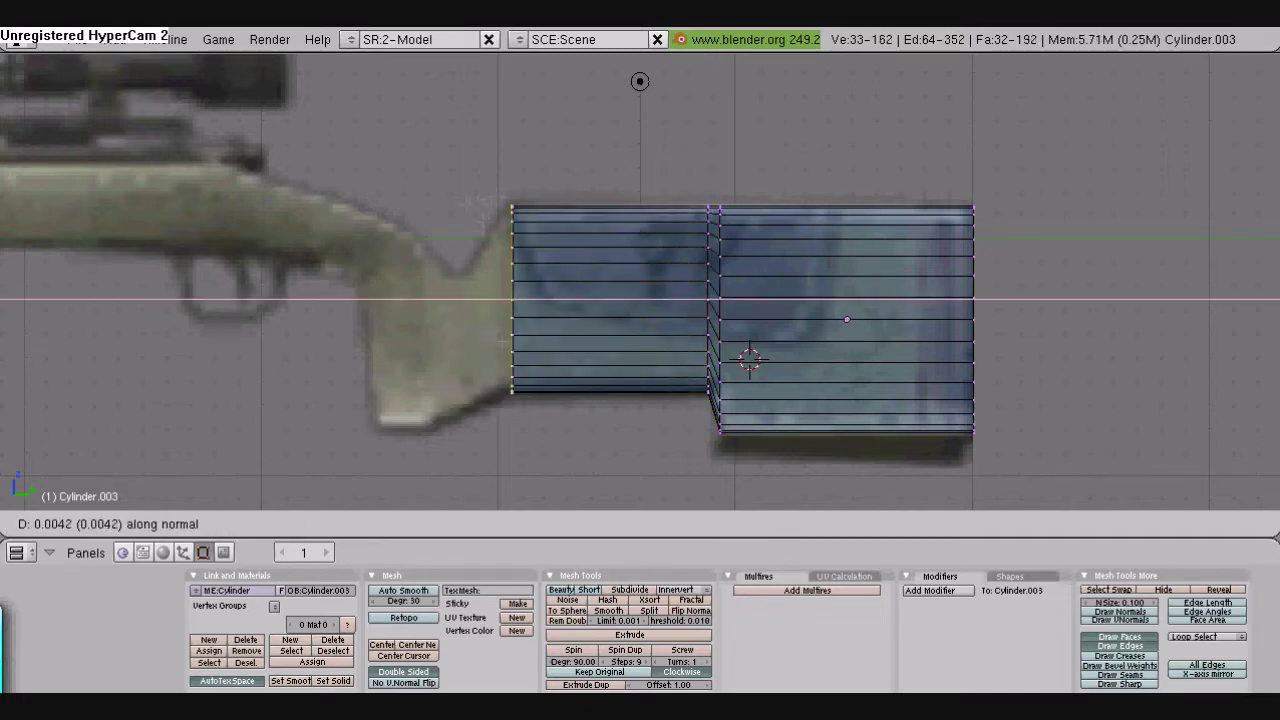
click(466, 324)
key(s)
key(z)
click(471, 313)
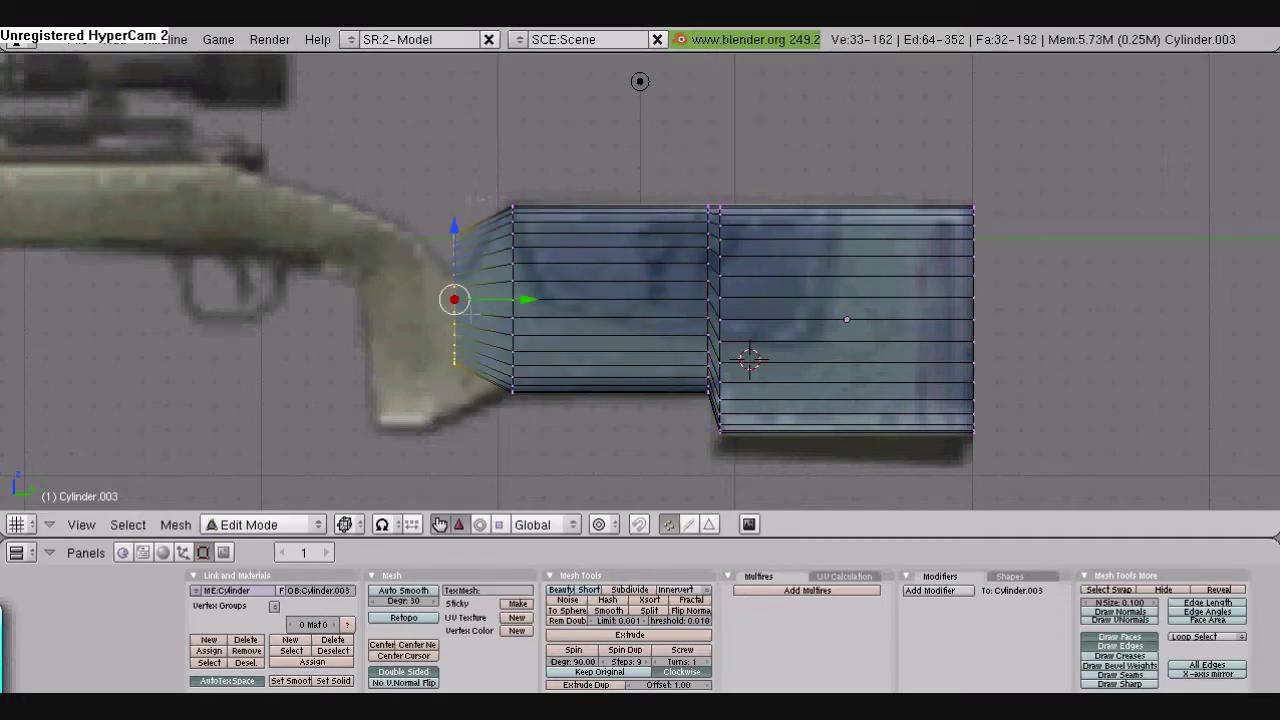
key(g)
click(483, 356)
In side view, extrude the end ring twice across the grip: a short segment at the notch, then one to the grip's front edge
middle_drag(483, 356, 714, 391)
click(81, 524)
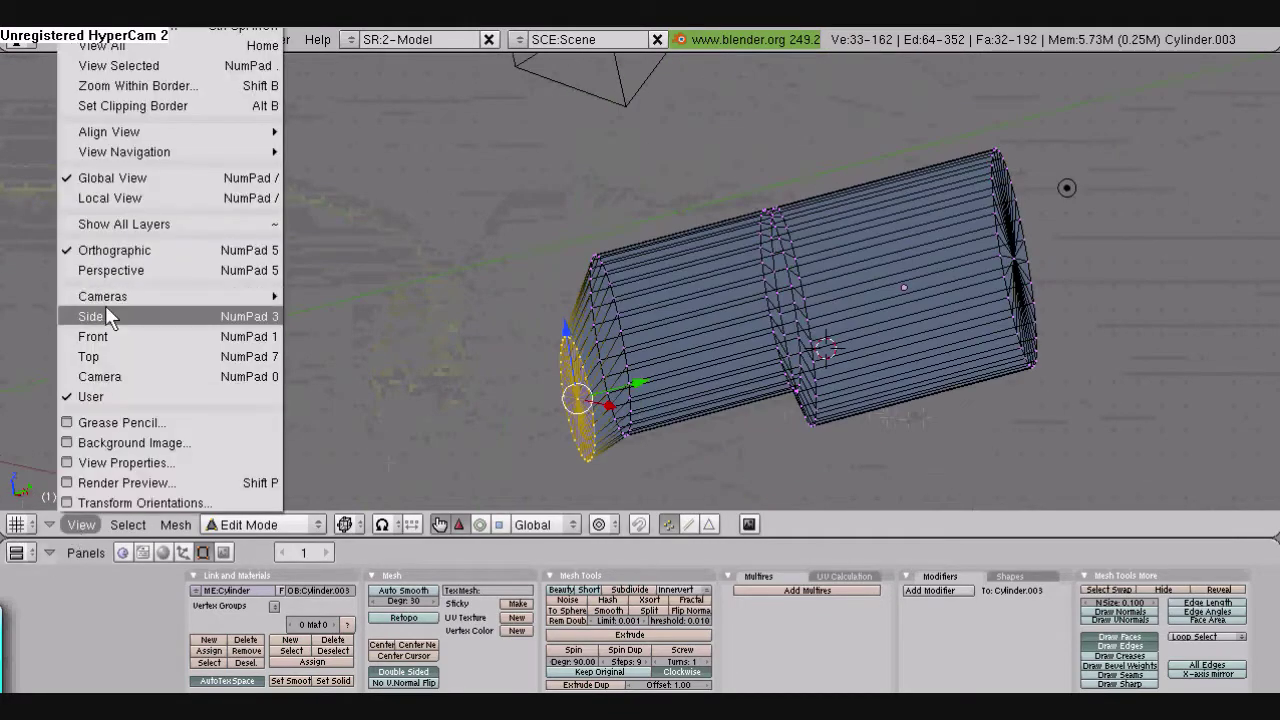
click(100, 337)
key(e)
click(458, 277)
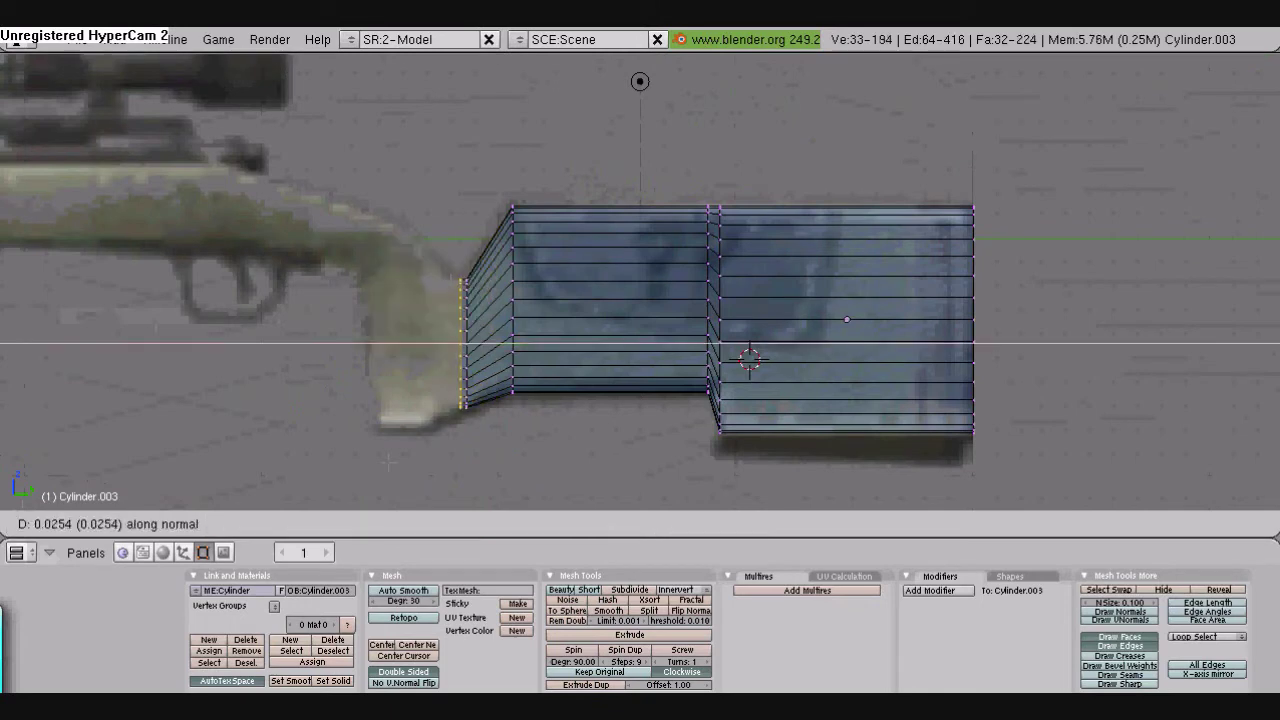
click(444, 290)
key(e)
click(444, 290)
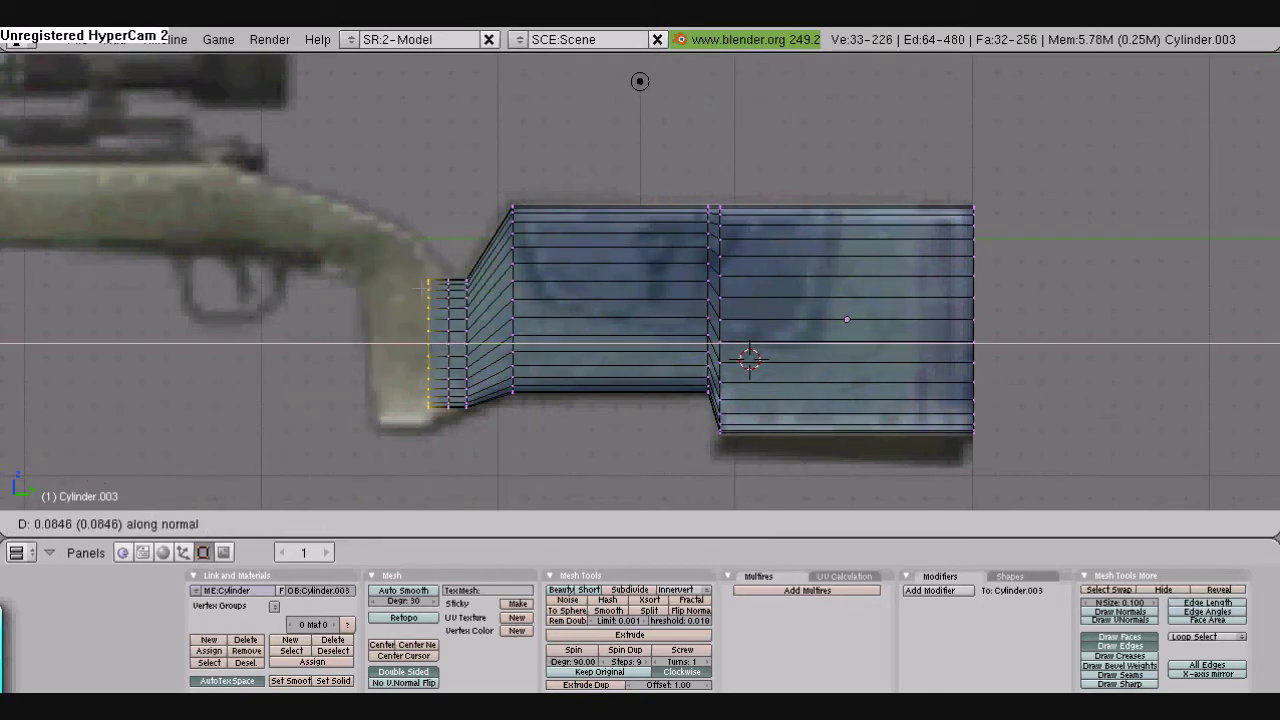
click(375, 271)
Enlarge the grip's front ring along Z, then tilt and reposition it to follow the slope of the grip's front edge
key(s)
key(z)
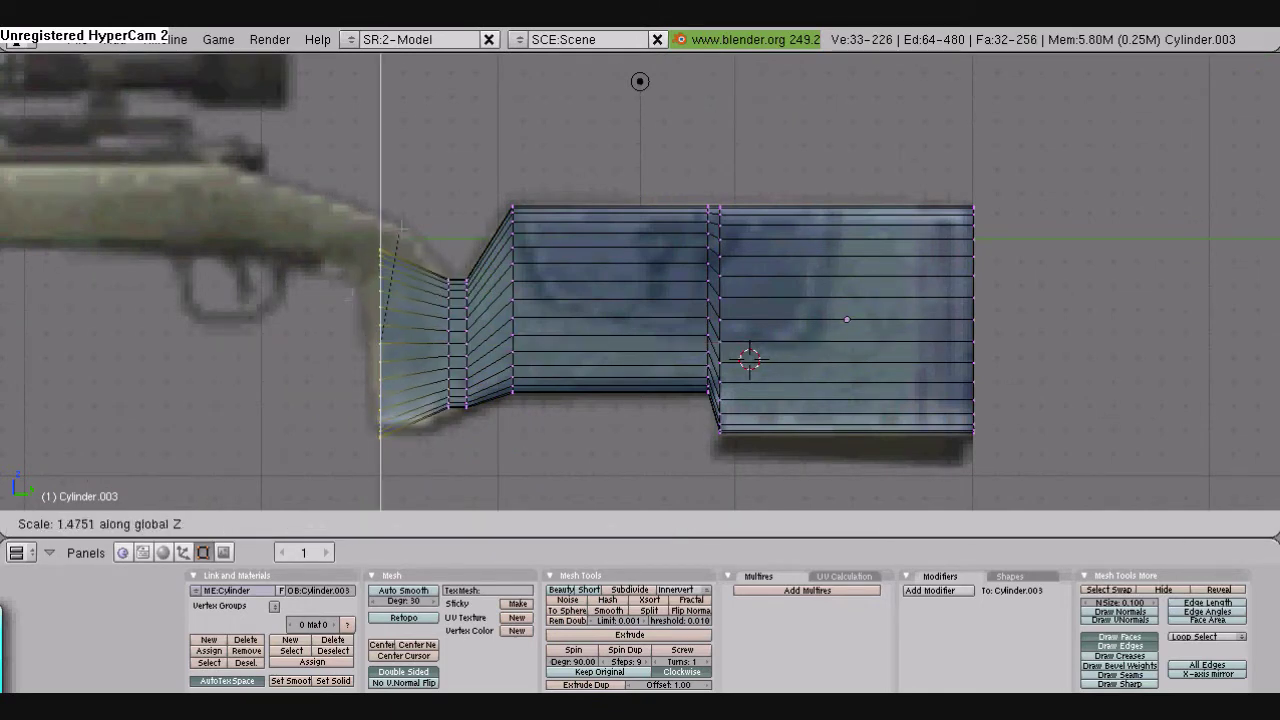
click(403, 225)
key(r)
click(428, 240)
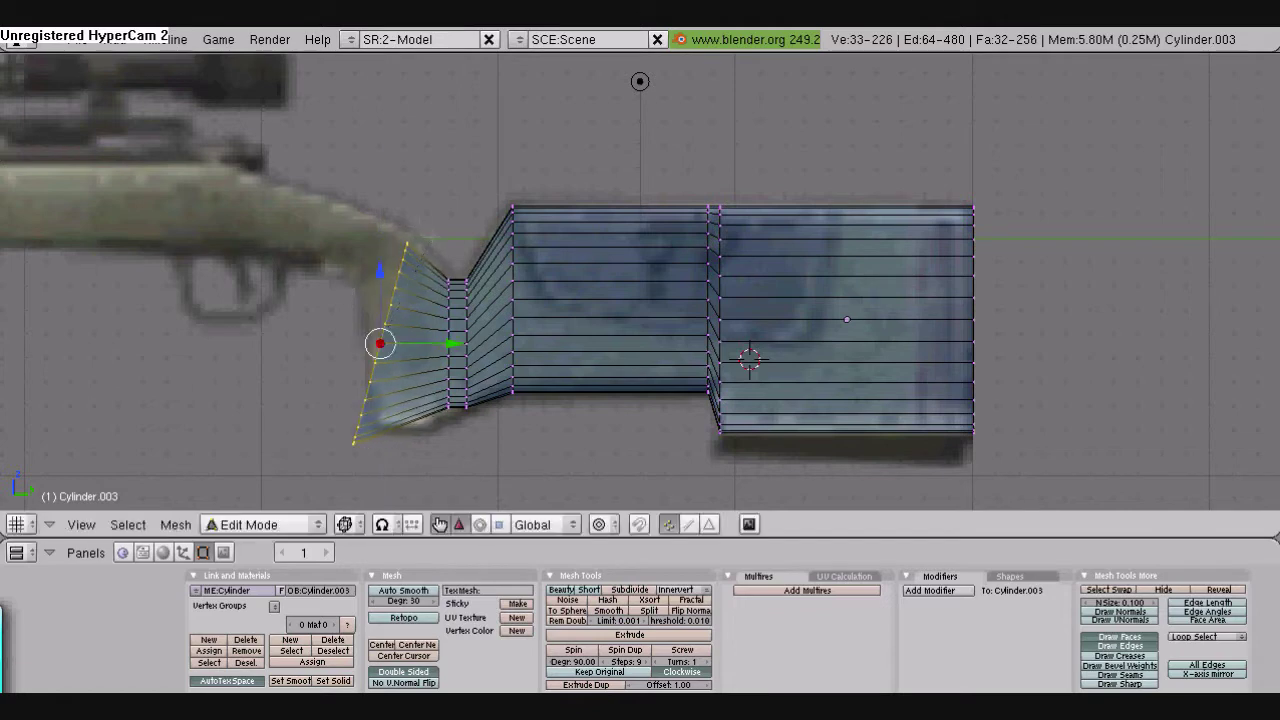
key(g)
click(444, 227)
key(a)
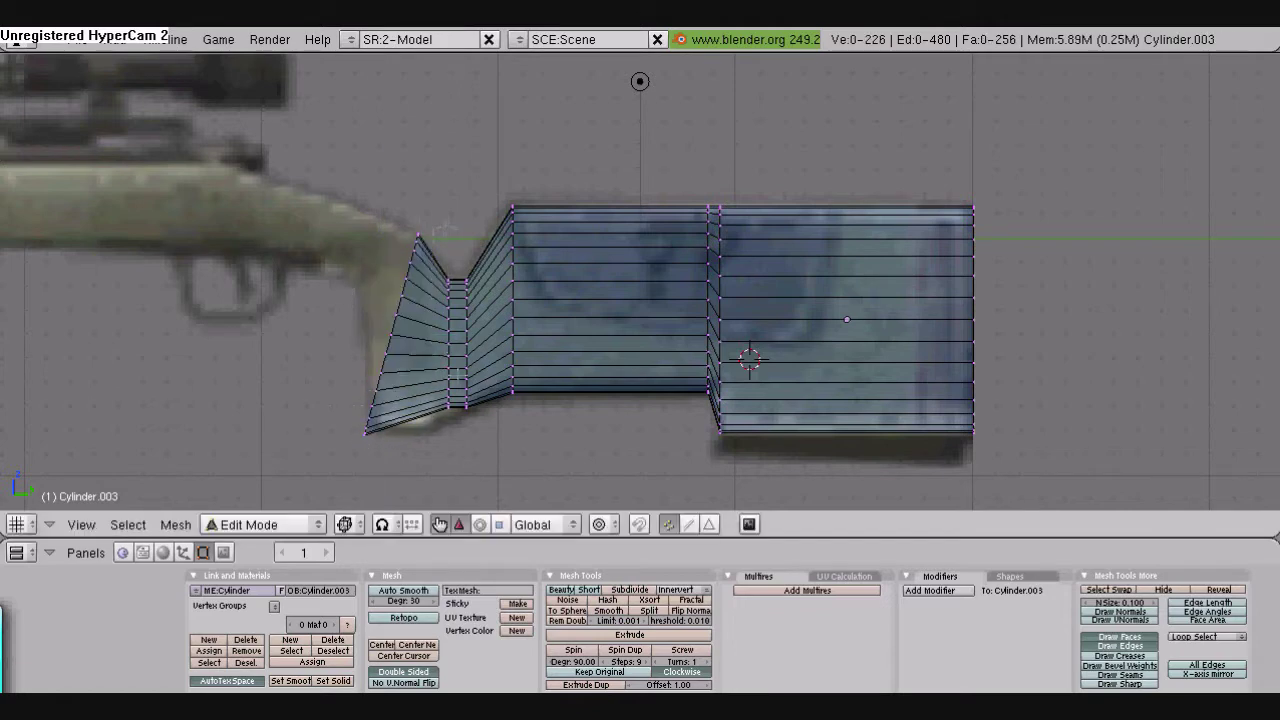
Enlarge the middle ring behind the grip along Z and shift it slightly forward to fit the grip's outline
drag(459, 268, 458, 265)
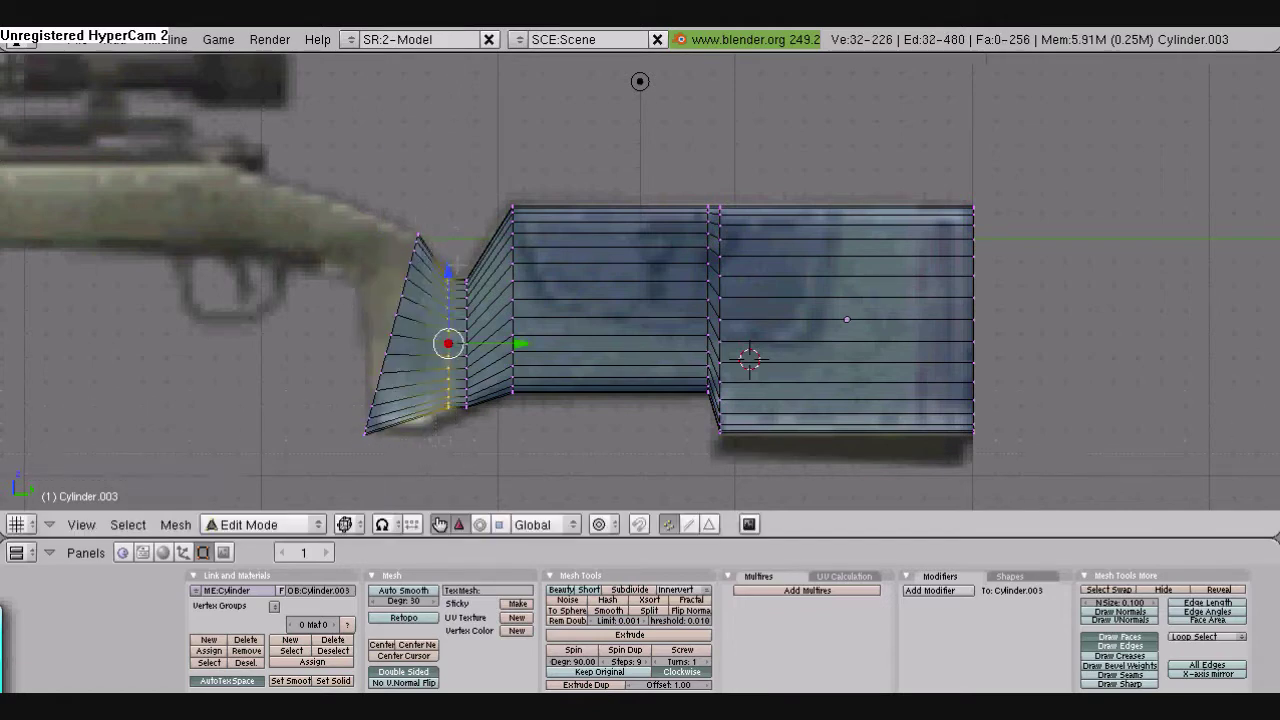
key(s)
key(z)
key(Return)
key(g)
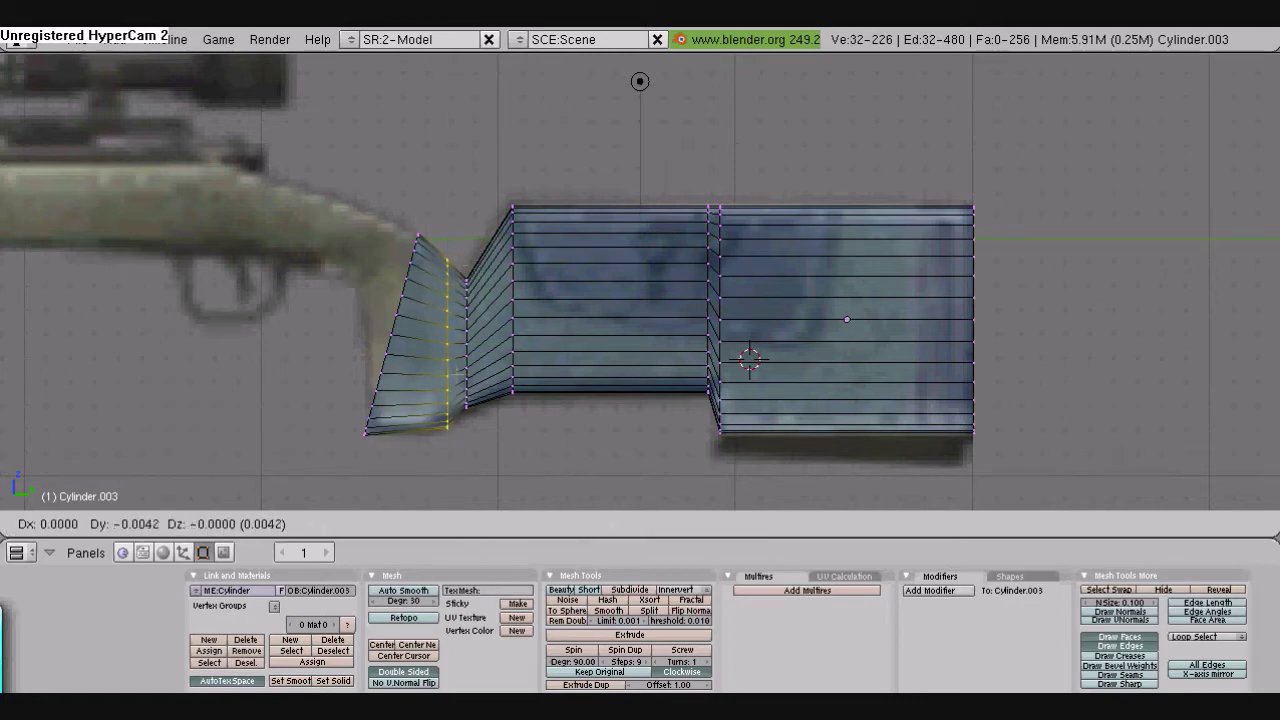
key(Return)
key(a)
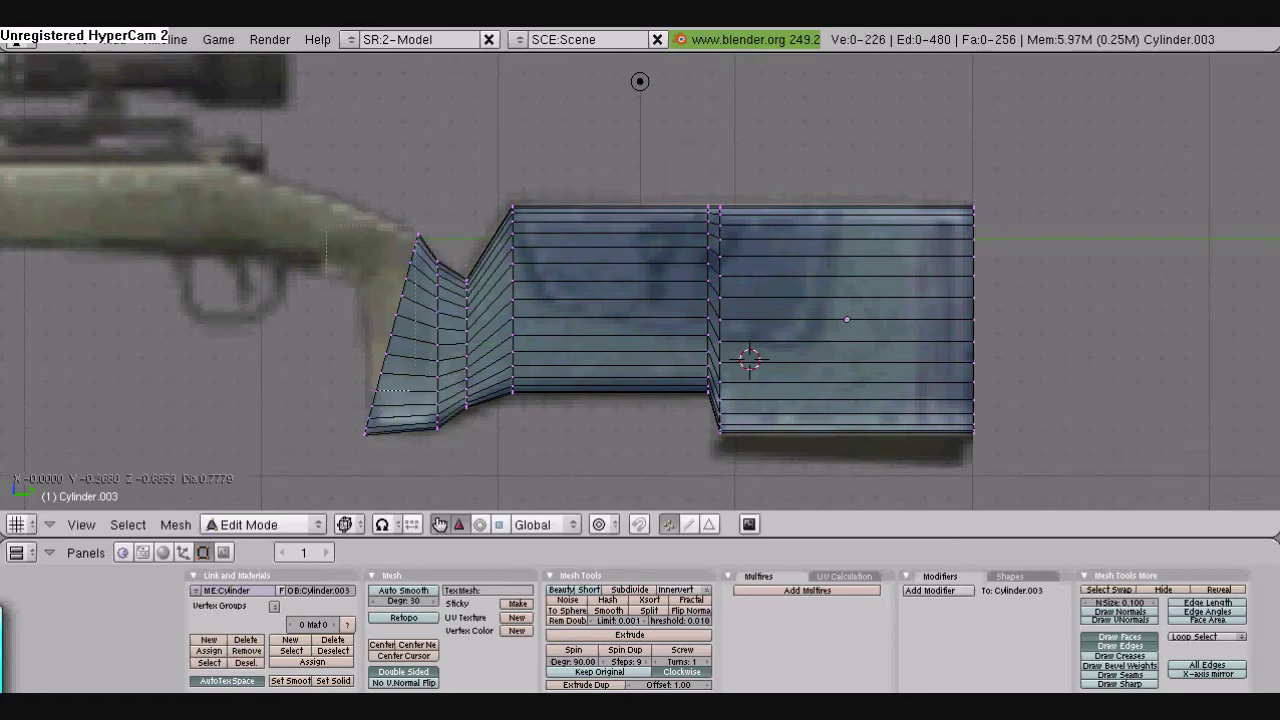
Extrude the grip's front ring a short distance forward as a region and shrink the new ring along Z
alt+right_click(387, 292)
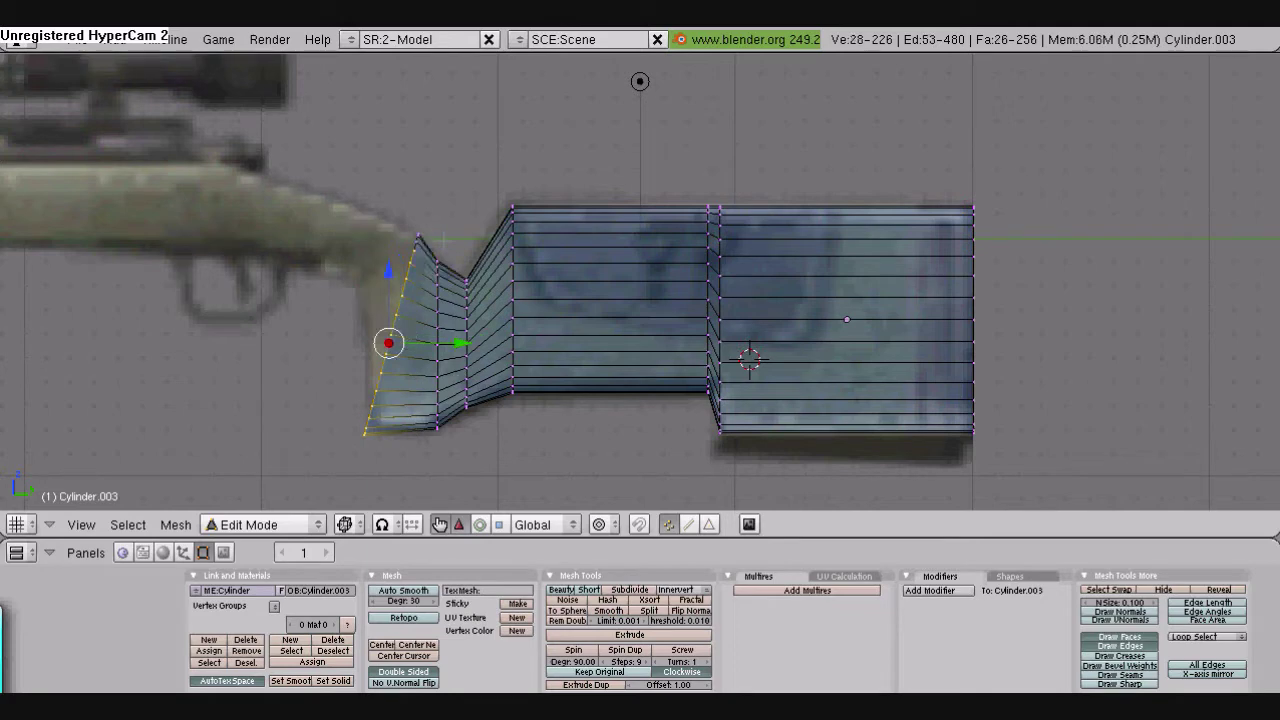
drag(430, 219, 396, 268)
key(e)
click(394, 277)
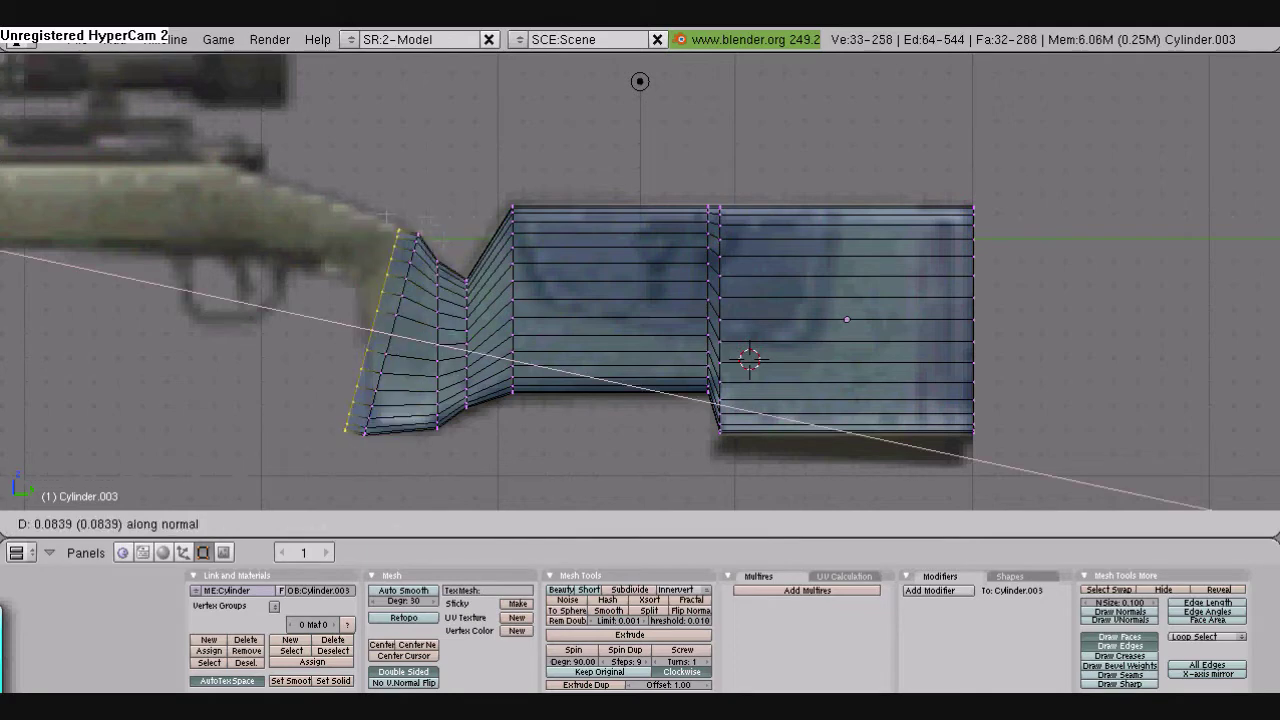
click(381, 203)
key(s)
key(z)
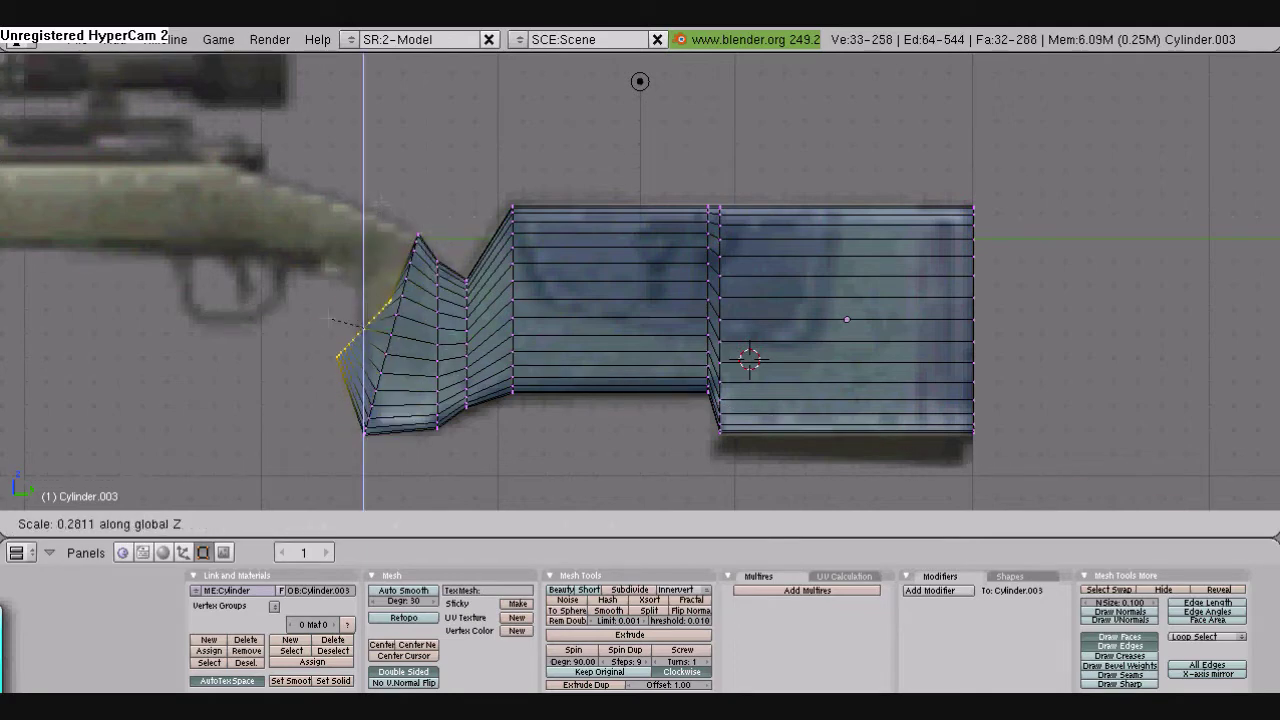
click(325, 318)
Rotate and raise the shrunken ring, then adjust its Z scale so it fits the upper front of the grip
key(r)
click(364, 276)
key(g)
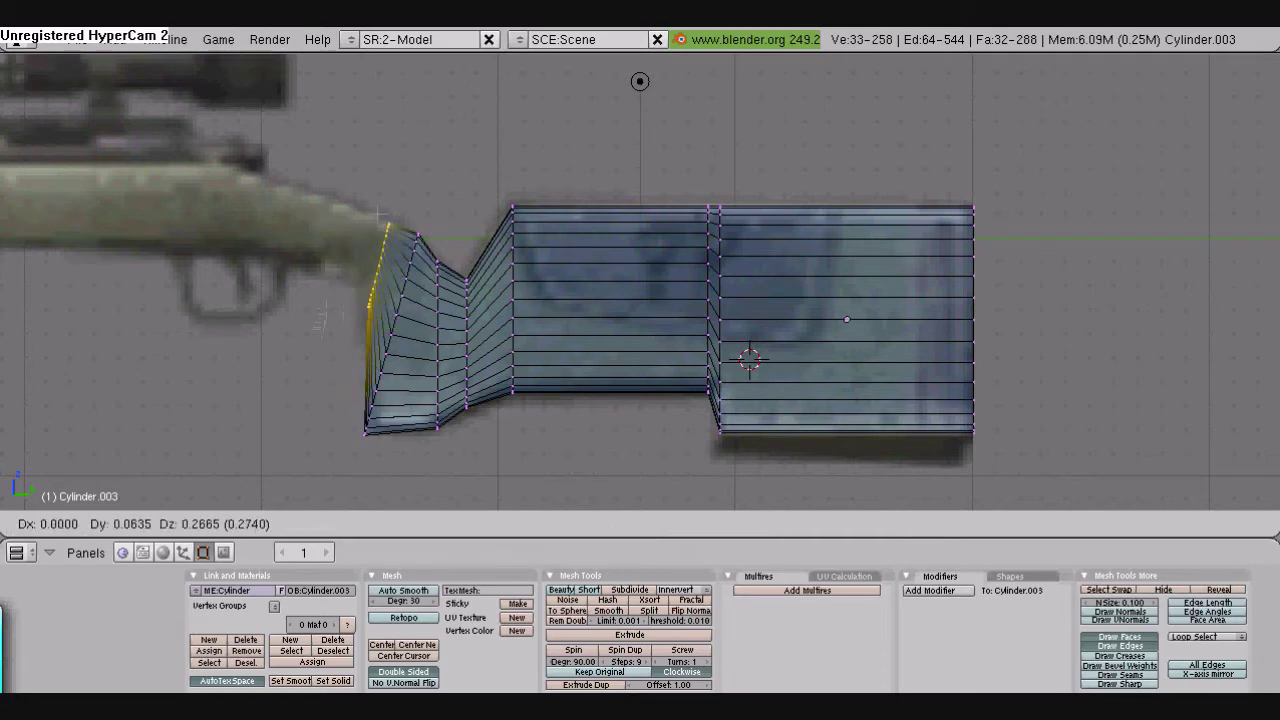
click(366, 201)
key(s)
key(z)
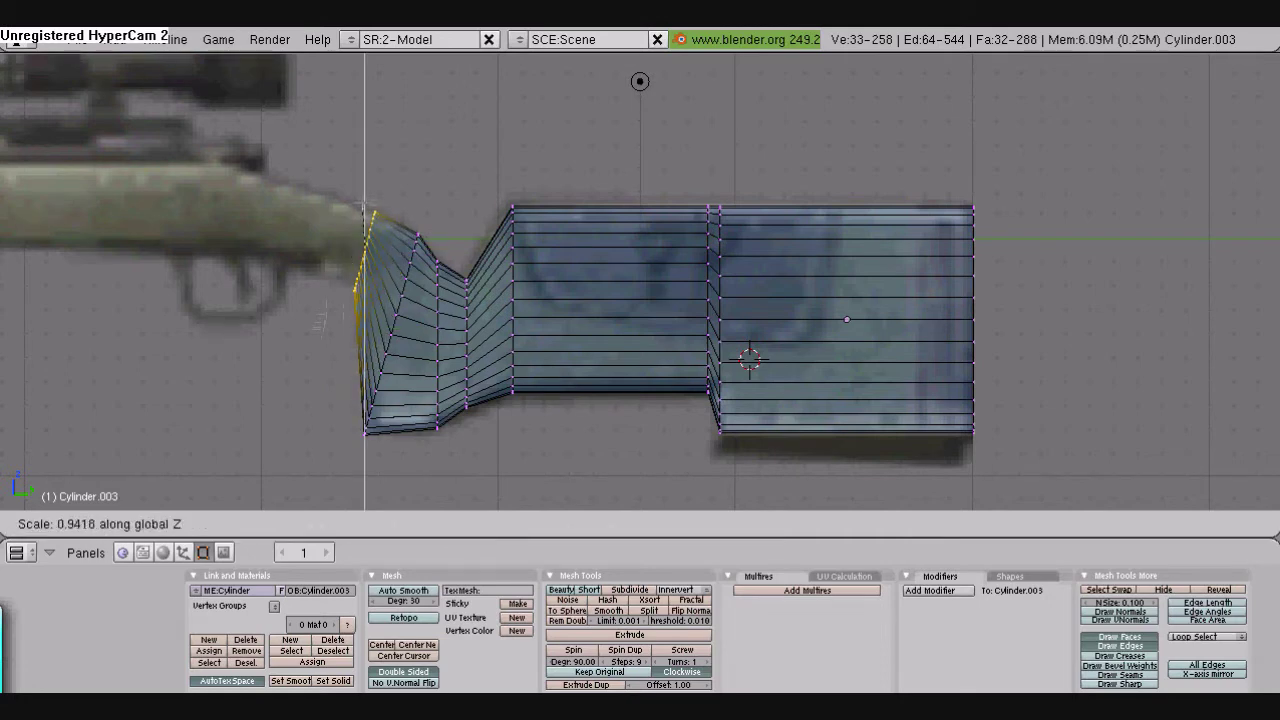
click(382, 300)
key(g)
click(381, 301)
Extrude the ring forward along the stock's wrist to above the trigger guard and raise it to the outline
key(e)
click(381, 301)
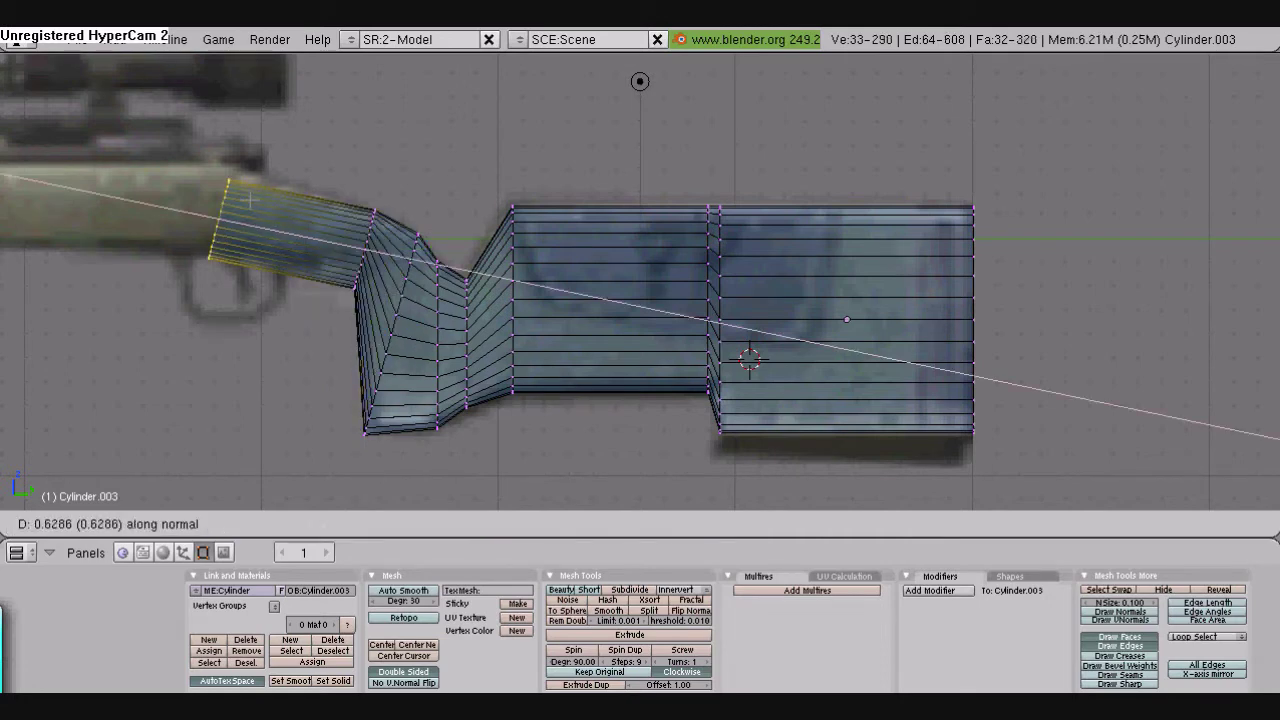
click(257, 198)
key(g)
click(259, 187)
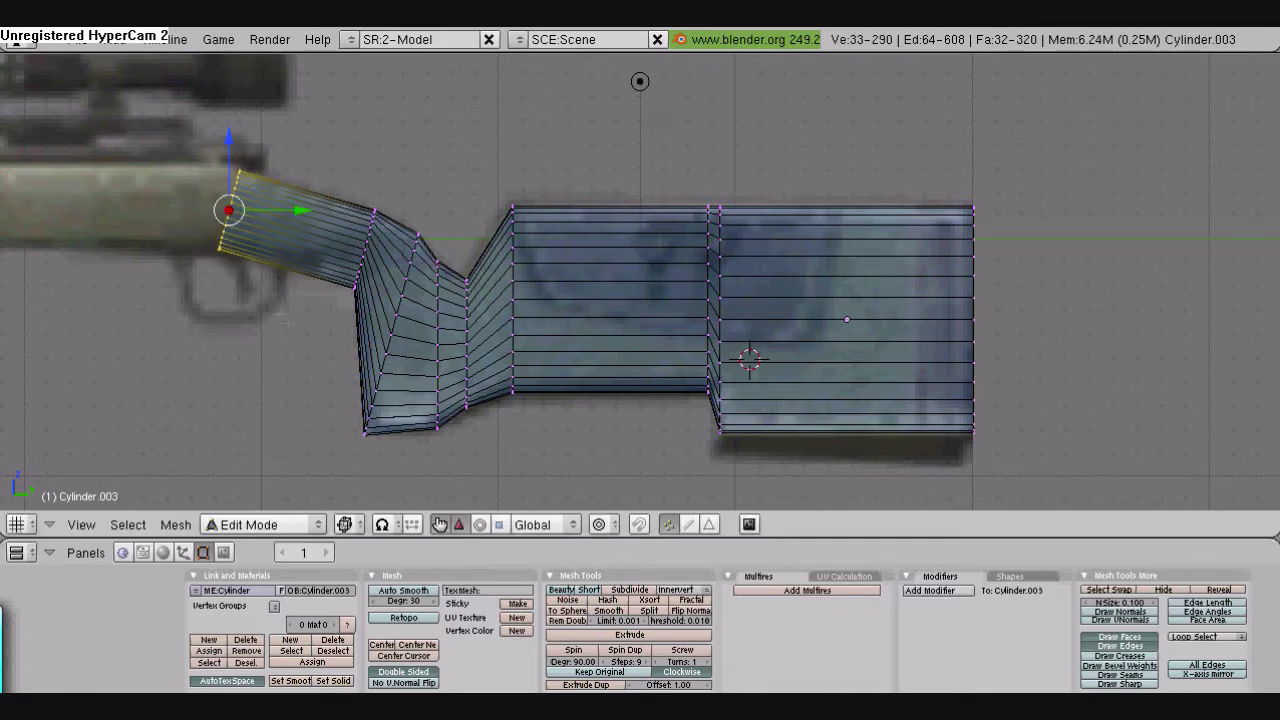
Extrude the ring from above the trigger guard forward, moving it freely to the step in the forestock's underside
shift+middle_drag(240, 318, 645, 326)
shift+middle_drag(645, 326, 850, 328)
key(e)
click(795, 325)
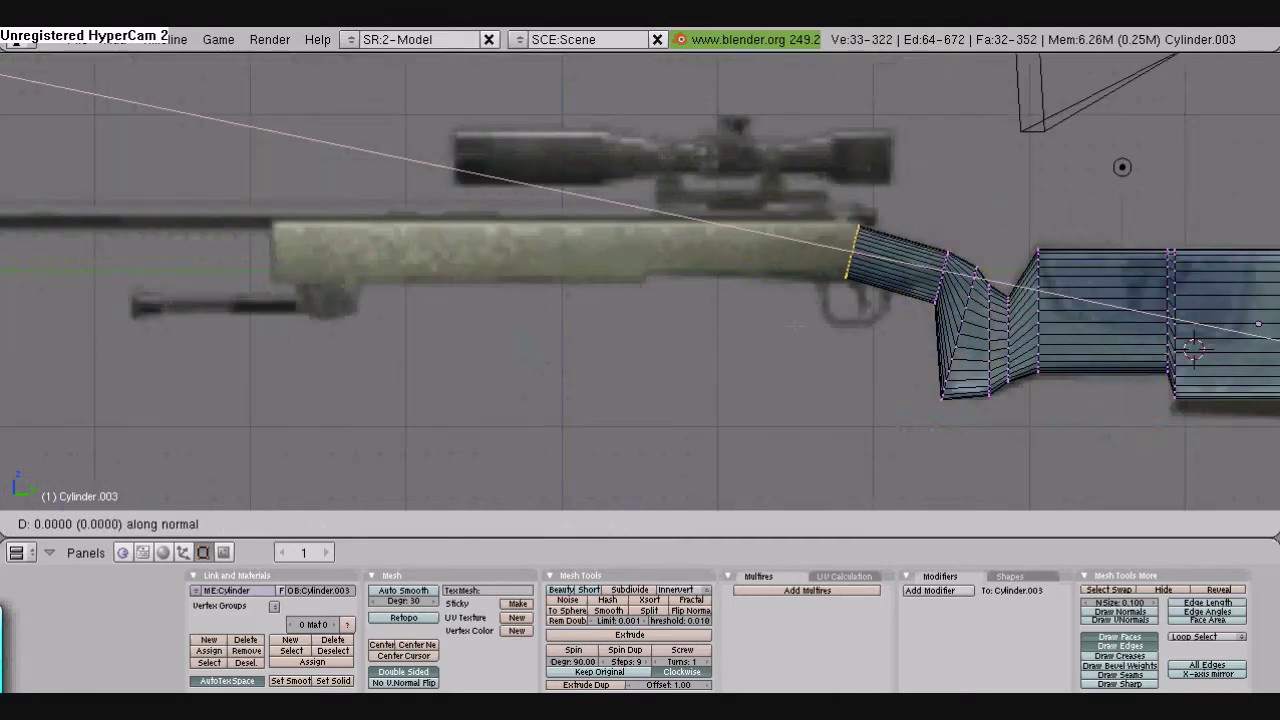
middle_click(790, 325)
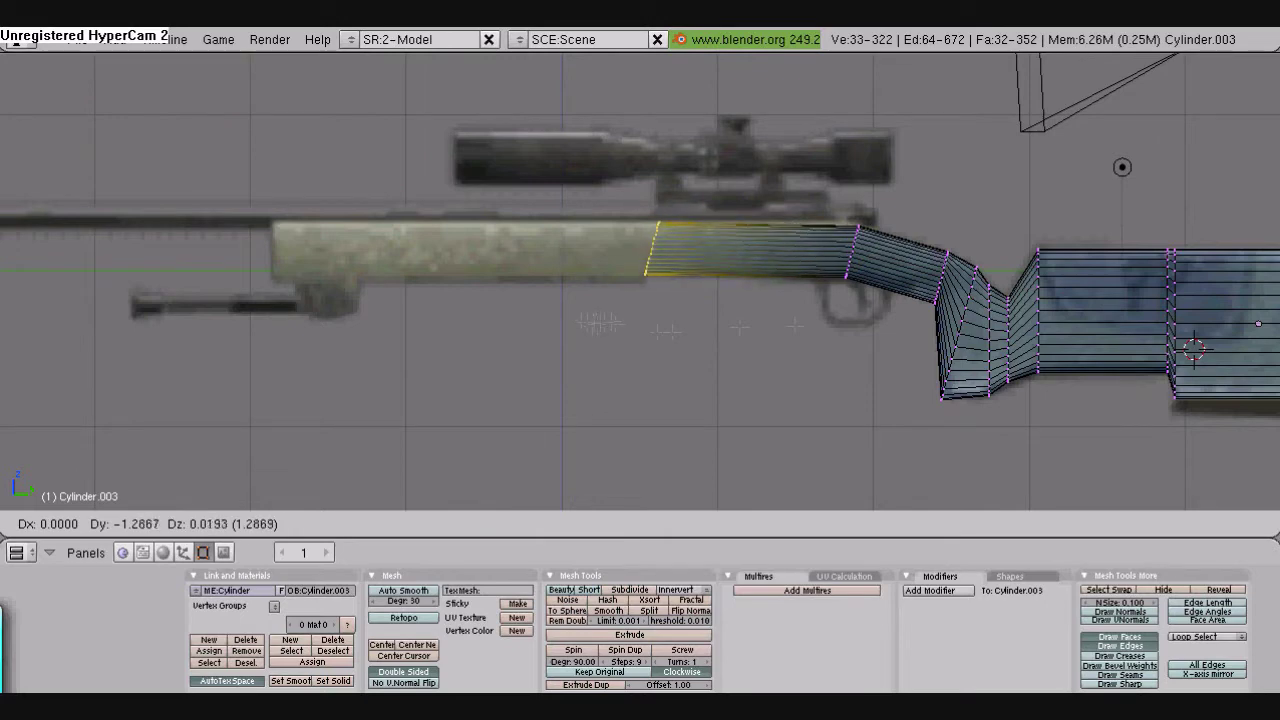
click(592, 325)
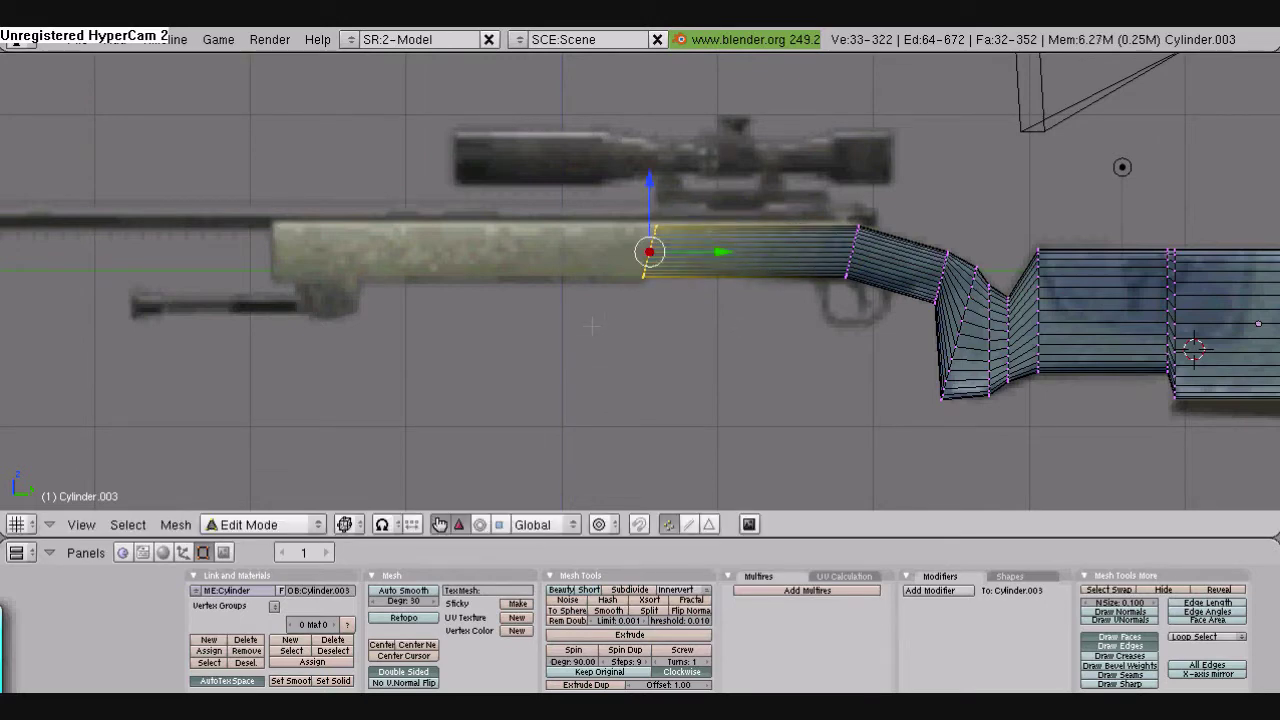
Rotate the front ring upright and fine-tune its height along Z at the forestock step
scroll(592, 325, up, 3)
key(r)
click(812, 268)
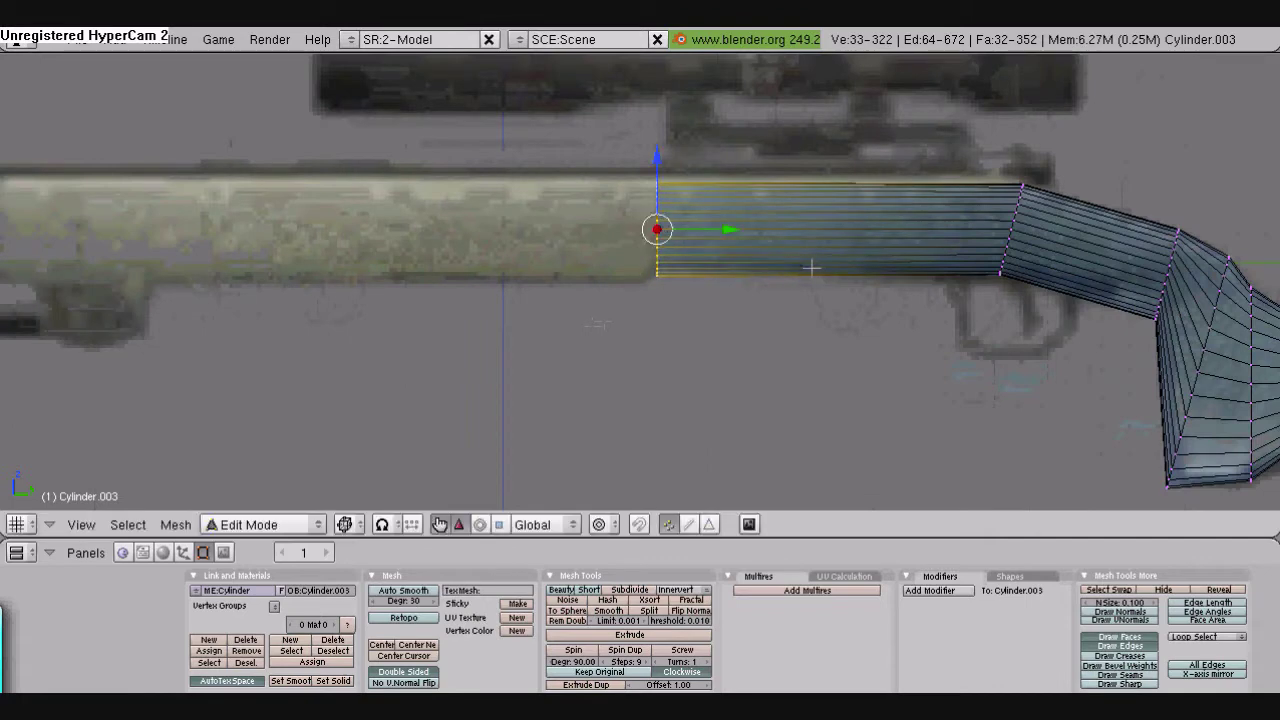
scroll(786, 270, up, 1)
key(g)
key(y)
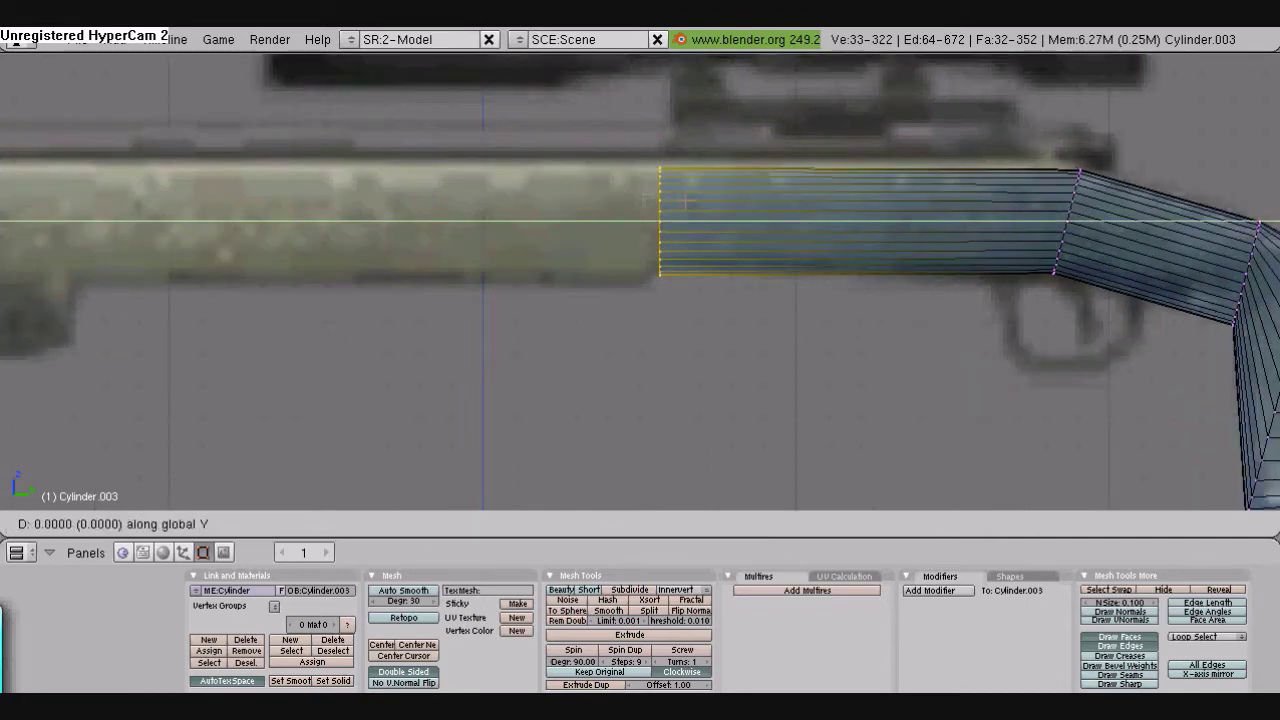
key(z)
click(687, 197)
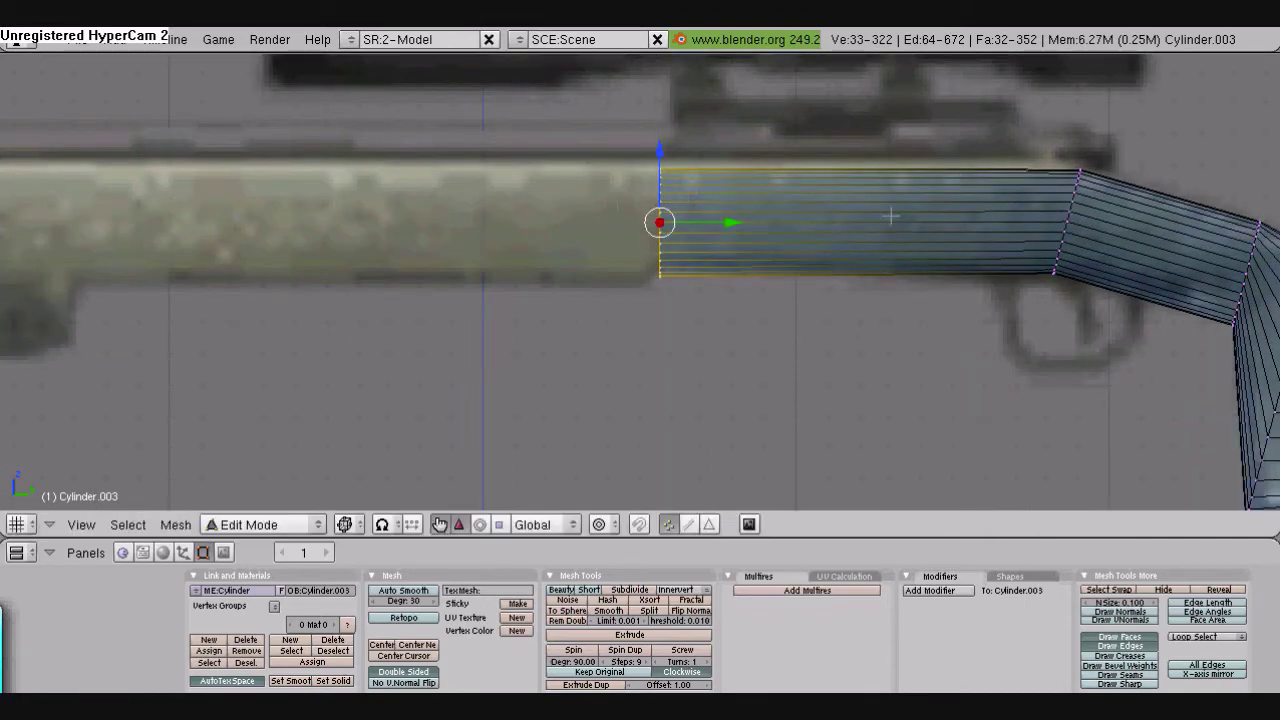
Select the whole mesh and move it slightly upward along Z to line up with the reference image
scroll(880, 235, down, 2)
key(a)
key(a)
key(g)
key(z)
click(855, 272)
key(a)
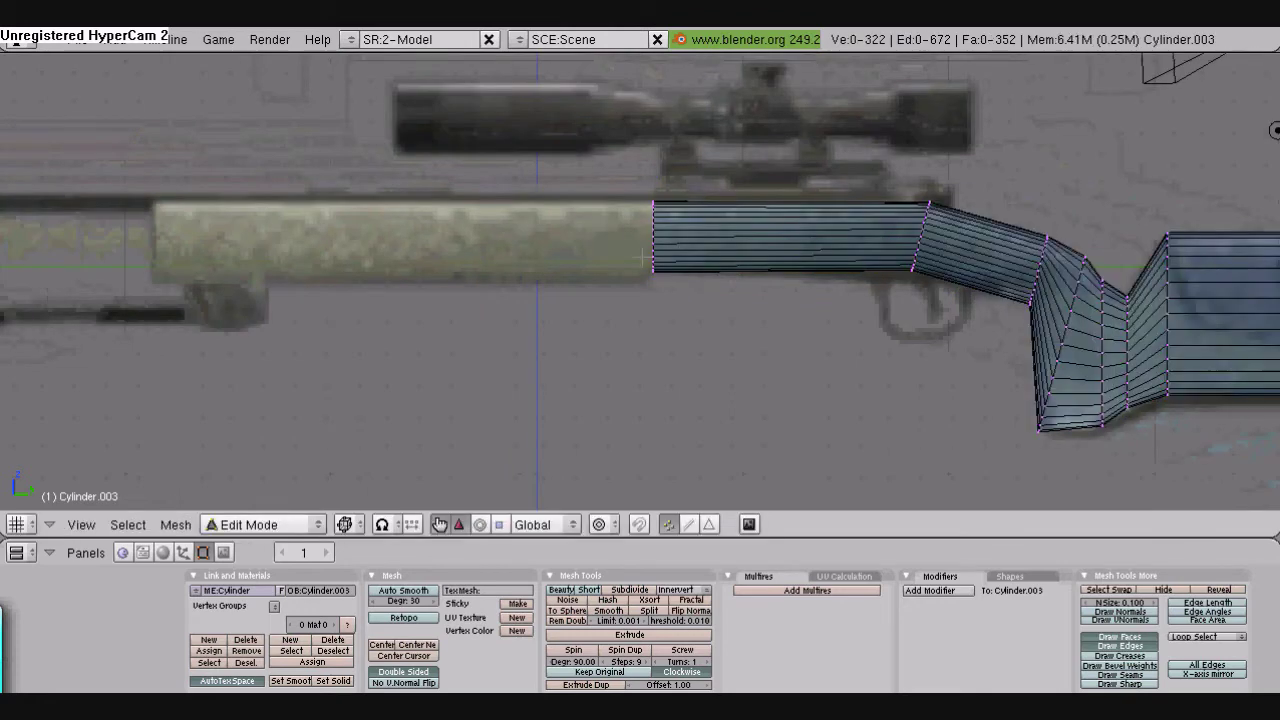
Extrude a short segment at the forestock step, enlarging its end ring along Z and lowering it to the underside outline
drag(703, 287, 701, 289)
key(e)
click(663, 283)
click(652, 283)
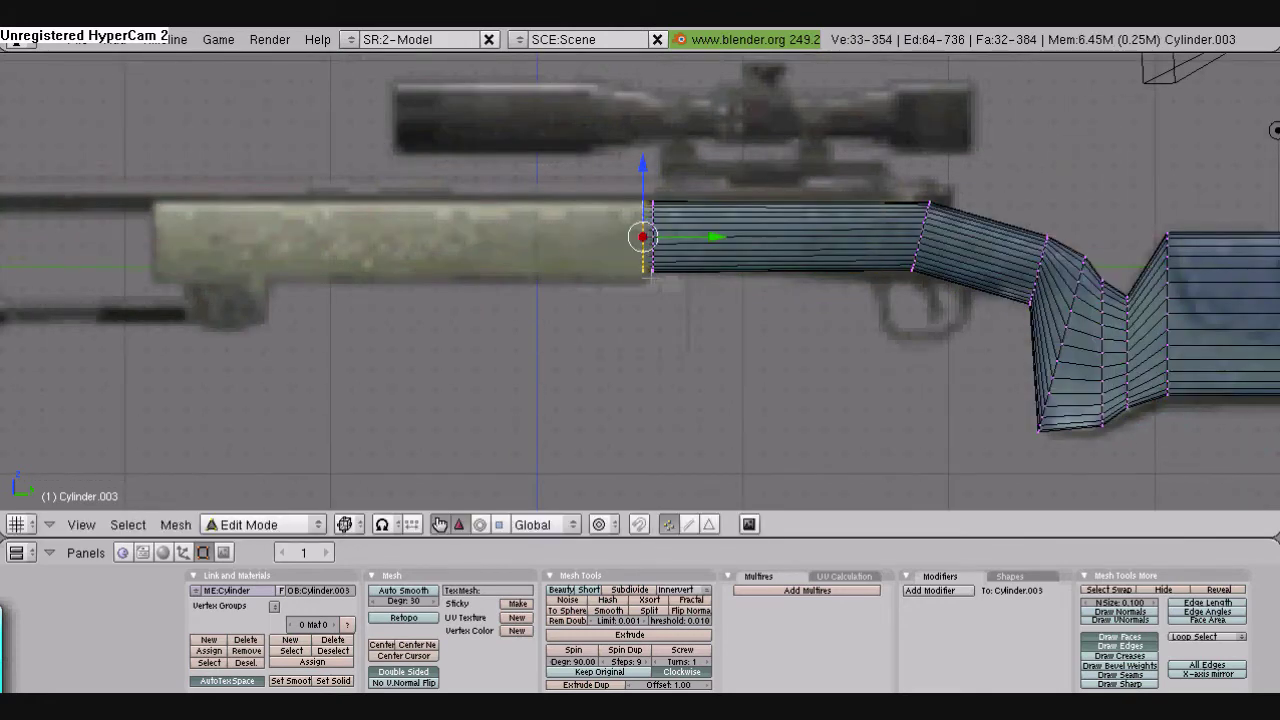
key(s)
key(z)
click(646, 282)
key(g)
key(z)
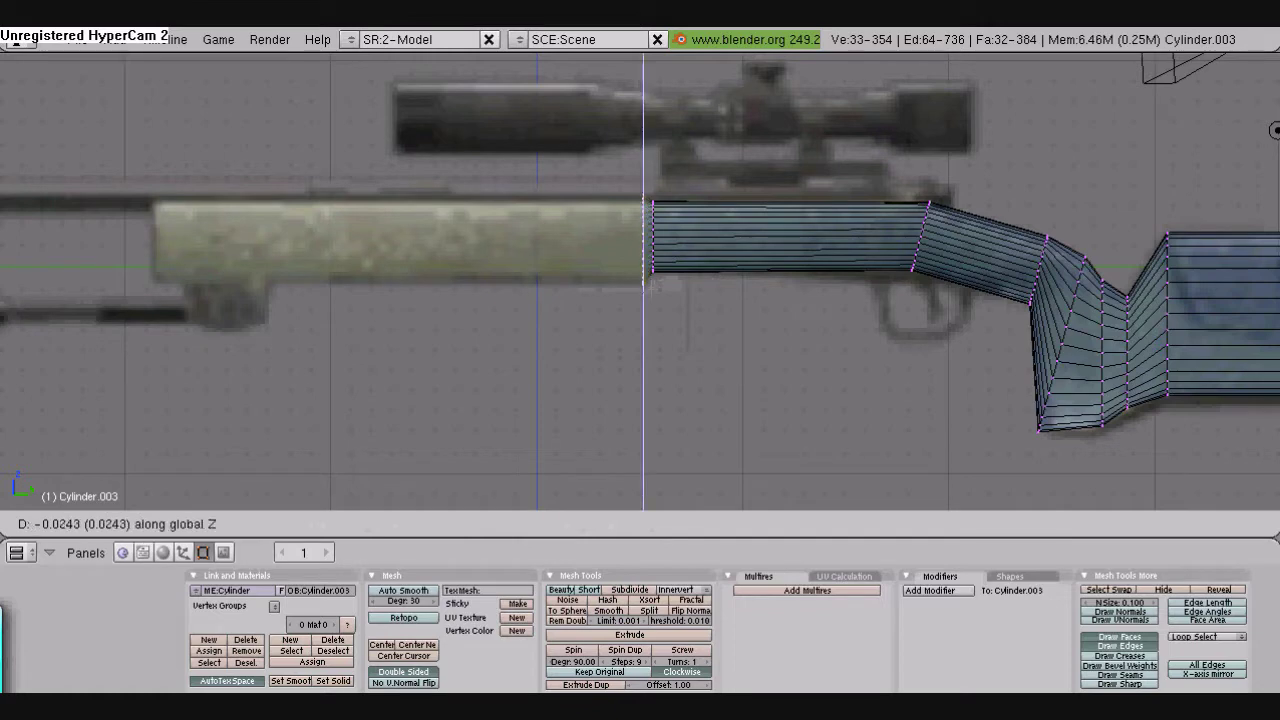
click(651, 289)
scroll(652, 288, up, 2)
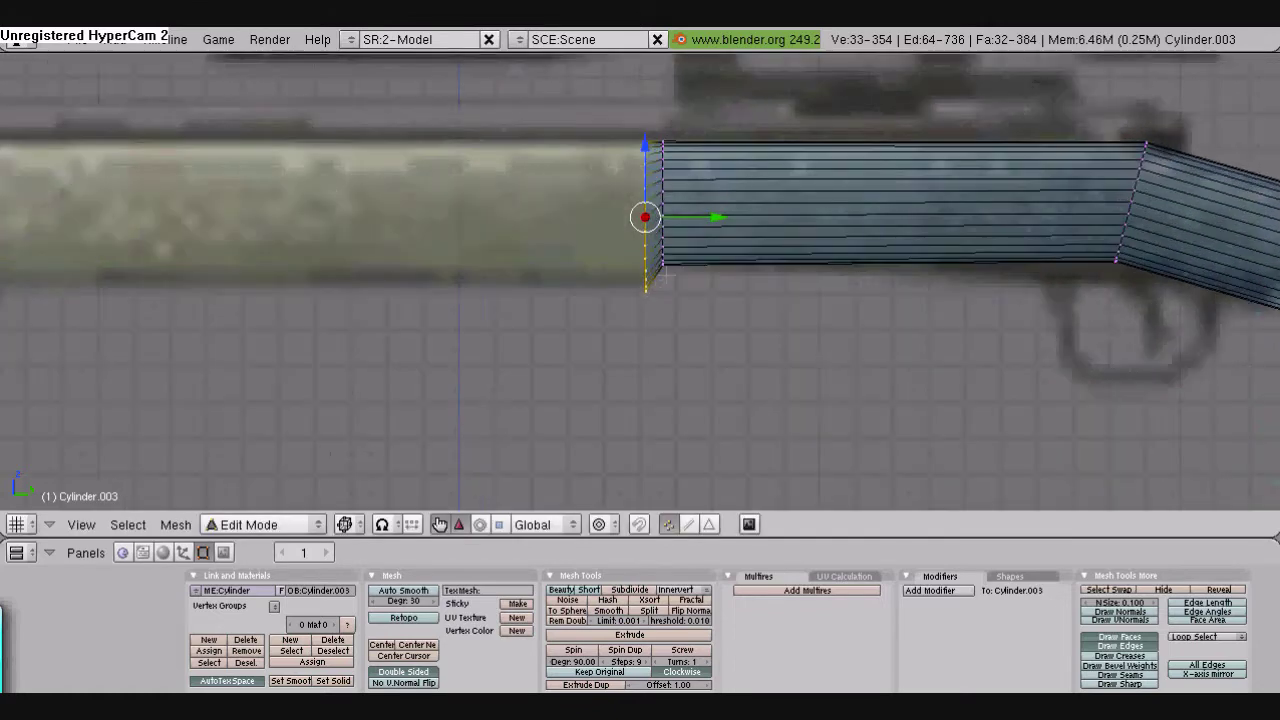
Extrude the enlarged ring as a region forward along the forestock to above the bipod mount
scroll(664, 276, down, 1)
key(e)
click(666, 274)
click(177, 290)
shift+middle_drag(484, 328, 1056, 317)
key(e)
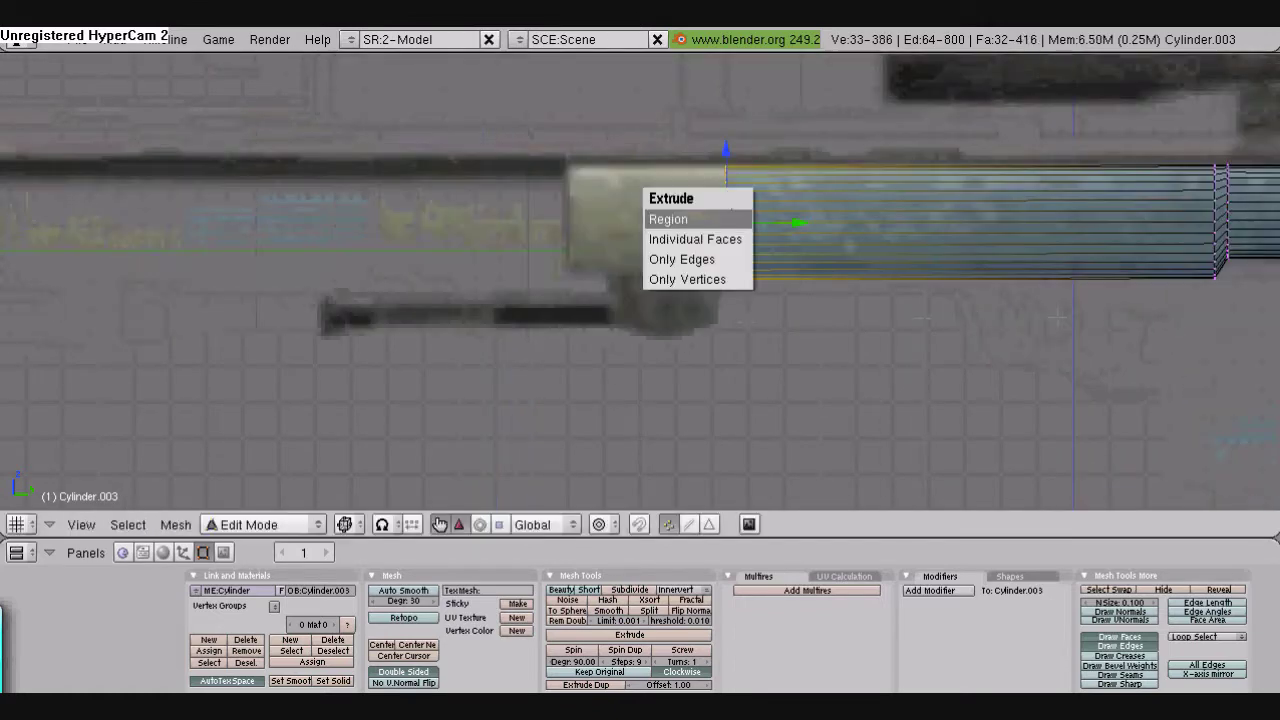
click(735, 218)
key(Escape)
key(ctrl+z)
Move the end ring along Y to just short of the forestock's front end
key(g)
key(z)
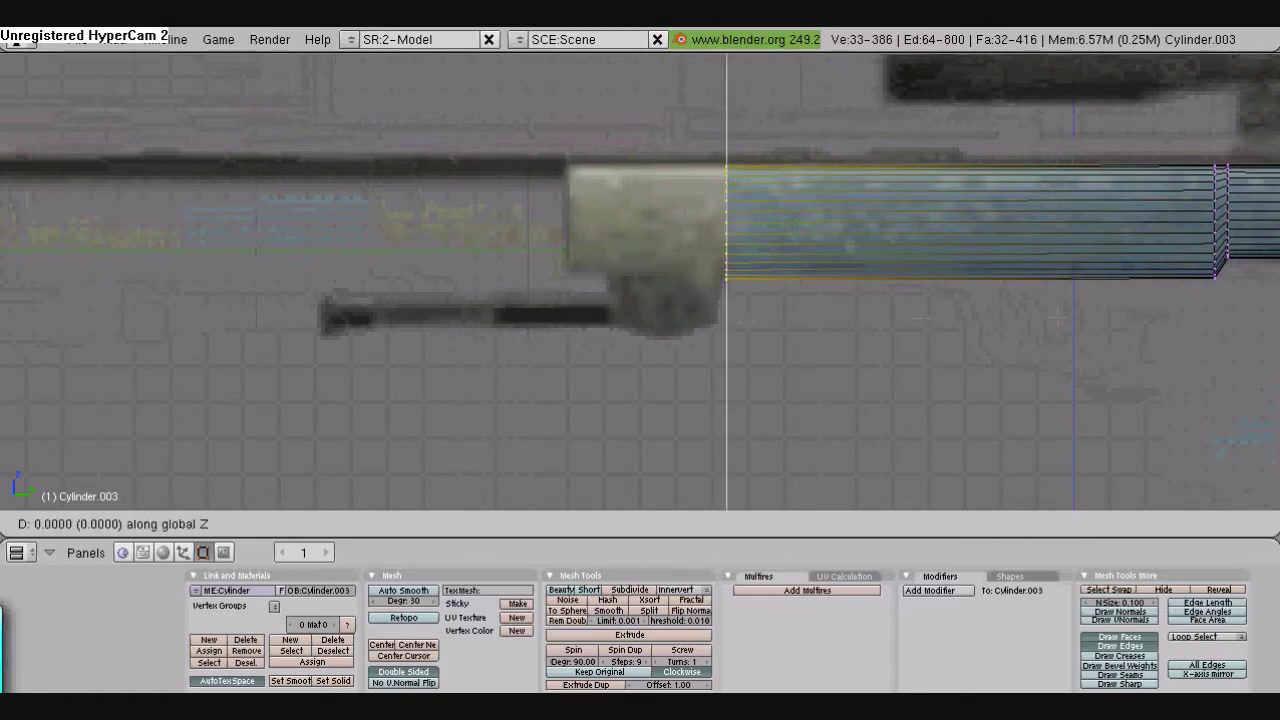
key(y)
click(559, 221)
Extrude a short segment to the forestock's front end, shrink its ring along Z and raise it to the top edge
key(e)
click(560, 221)
click(546, 214)
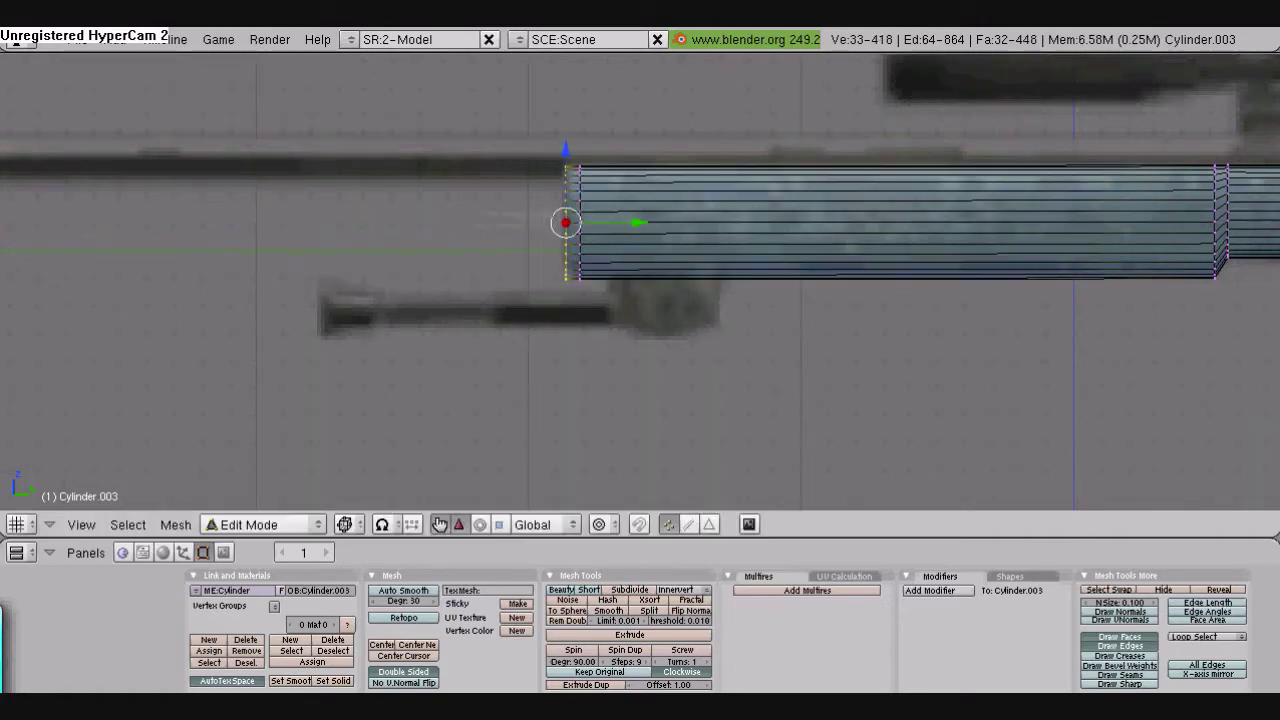
key(s)
key(z)
key(Return)
key(g)
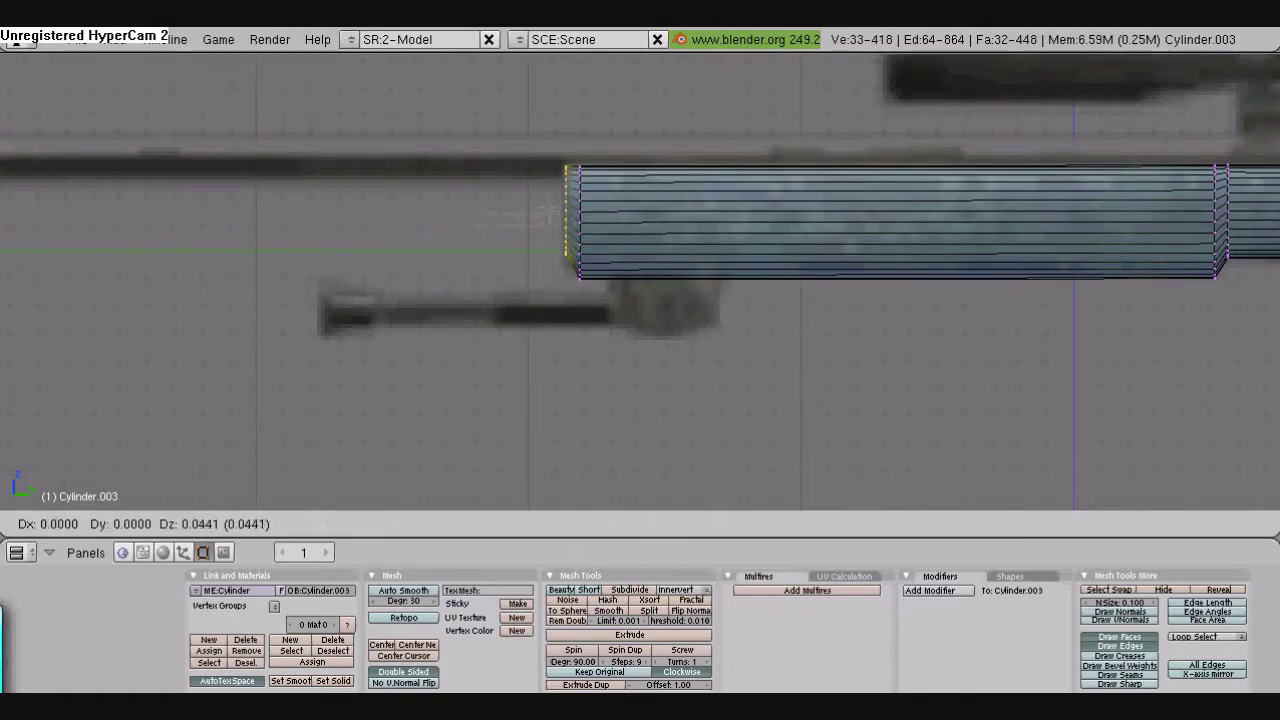
key(Return)
Switch to Object Mode, deselect the stock and add a plane mesh for the trigger guard
scroll(640, 280, down, 6)
click(265, 524)
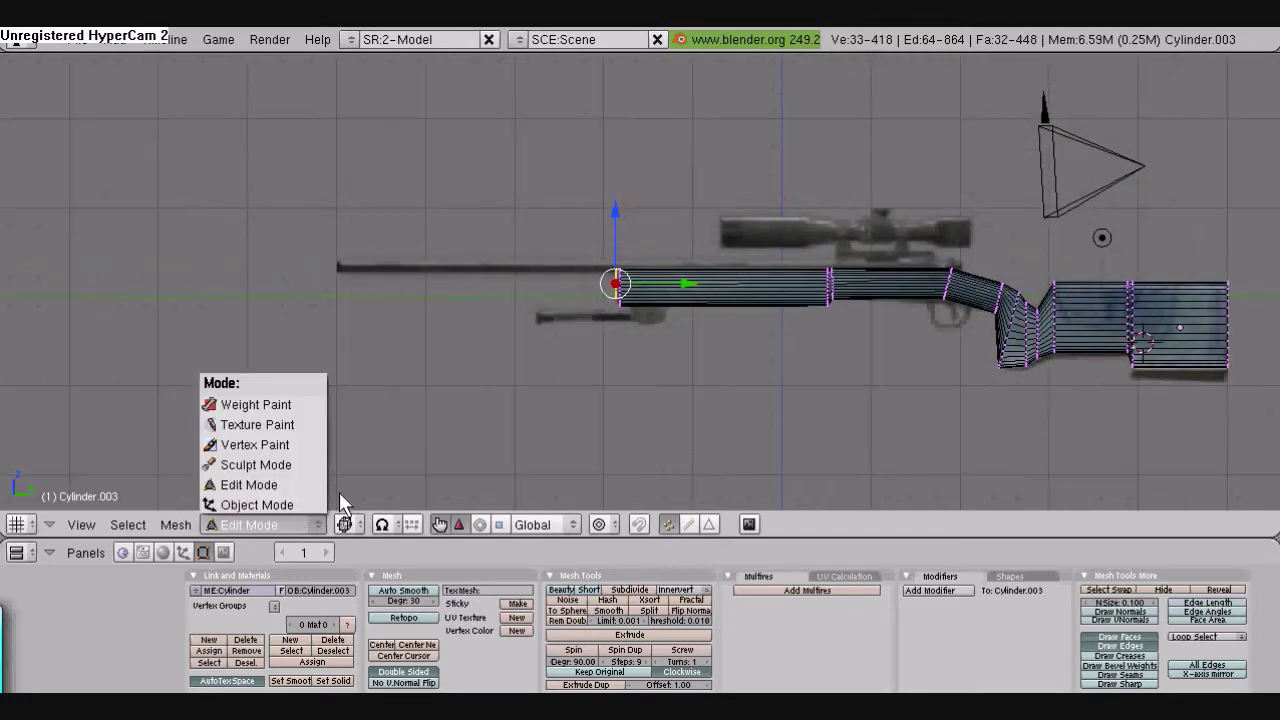
click(269, 500)
scroll(995, 368, up, 2)
shift+middle_drag(995, 368, 577, 307)
scroll(577, 307, up, 10)
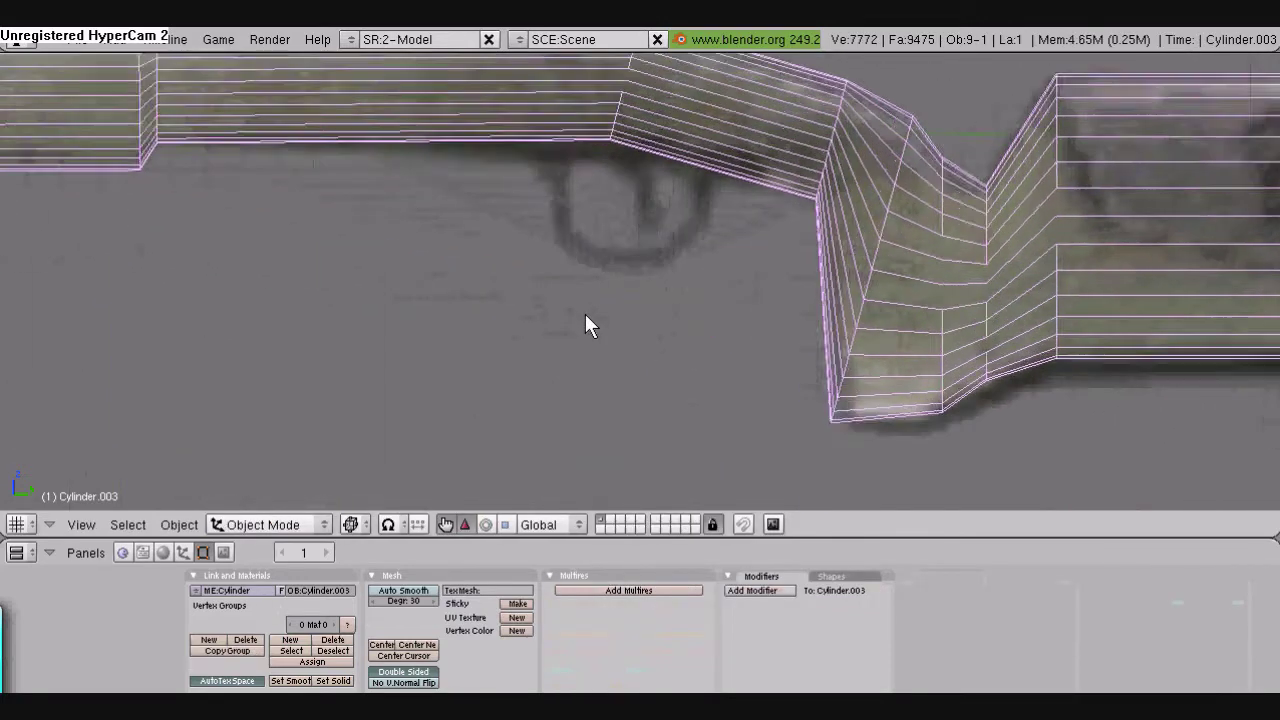
key(a)
key(space)
mouse_move(660, 203)
click(791, 211)
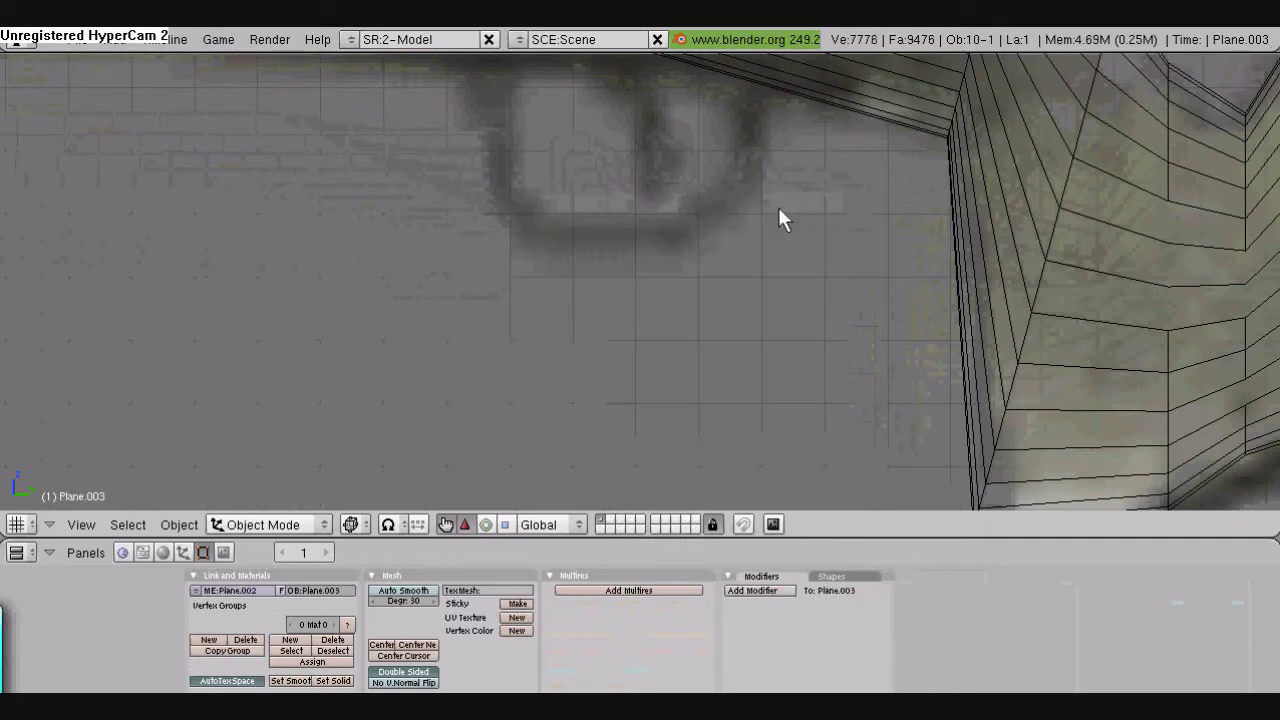
Move the new plane below the forestock and rotate it 90 degrees about Y
scroll(753, 232, down, 1)
scroll(749, 224, down, 5)
key(g)
click(428, 256)
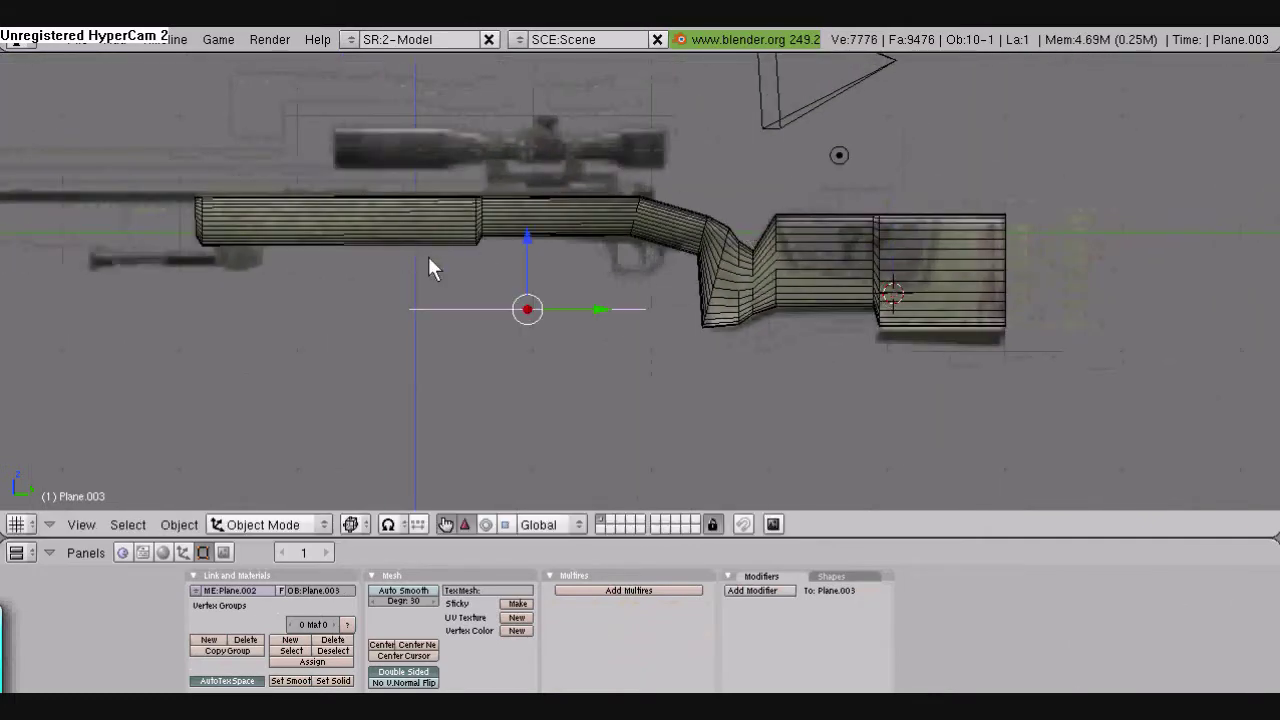
text(ry90)
key(Return)
Scale the plane down to a small square and move it onto the trigger guard
key(s)
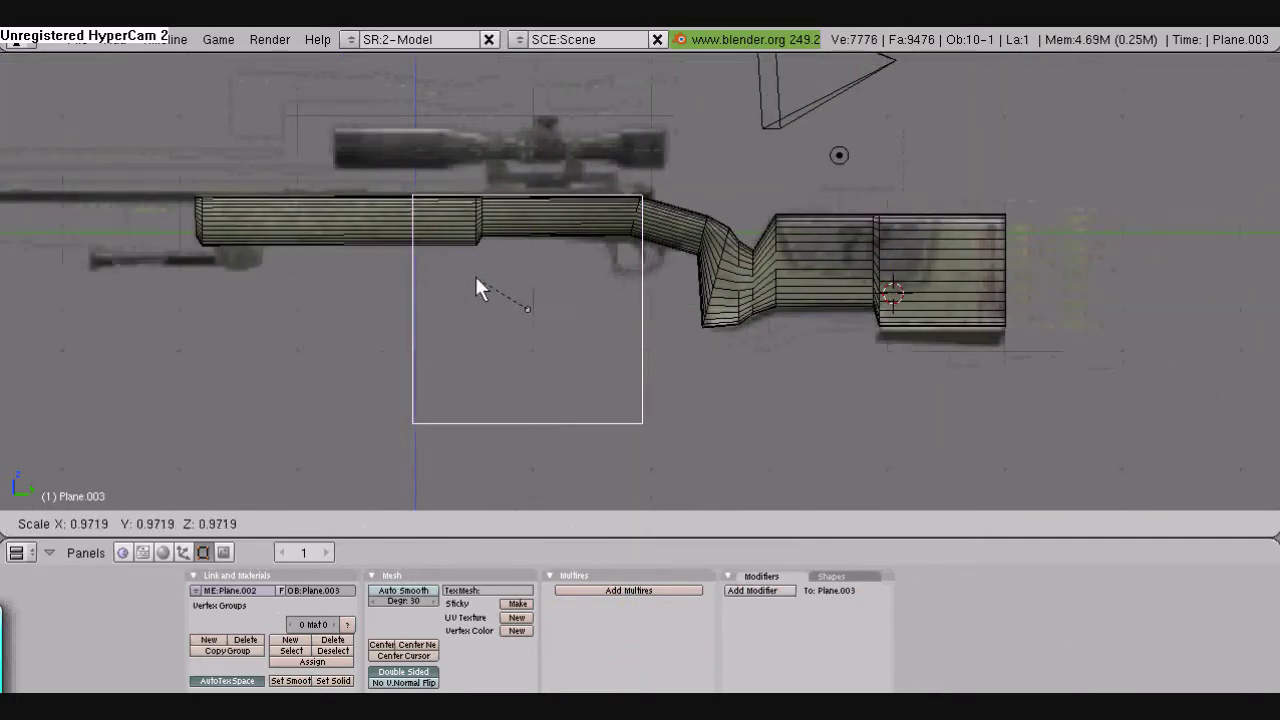
click(527, 314)
key(g)
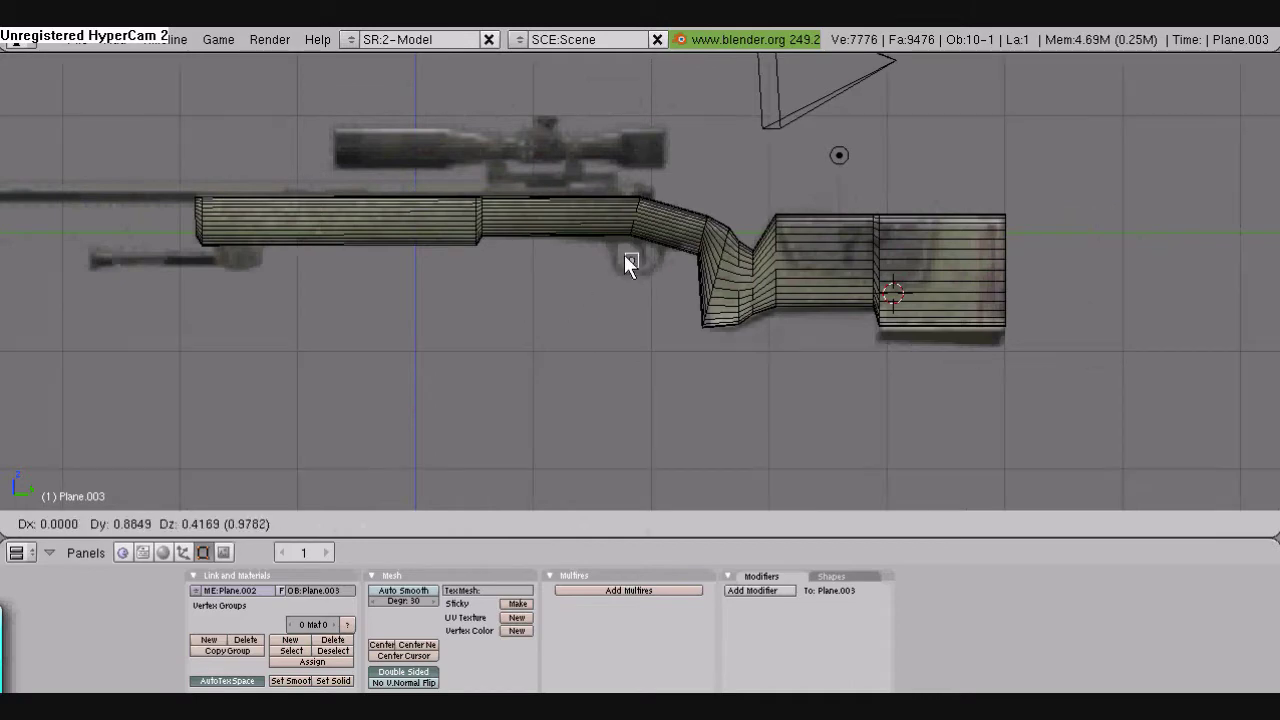
click(624, 254)
scroll(633, 271, up, 3)
scroll(679, 307, up, 4)
shift+middle_drag(628, 258, 666, 137)
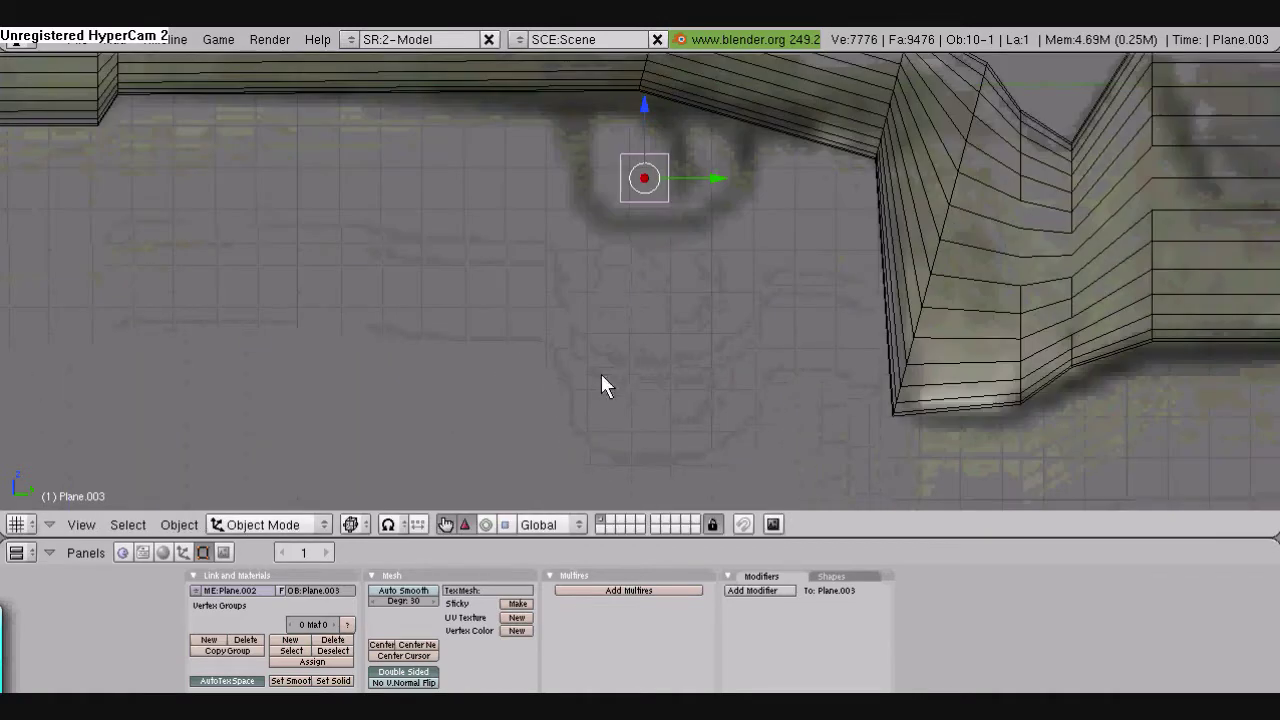
Resize the plane and position it above the front end of the trigger guard, overlapping the stock's underside
key(s)
click(644, 185)
key(g)
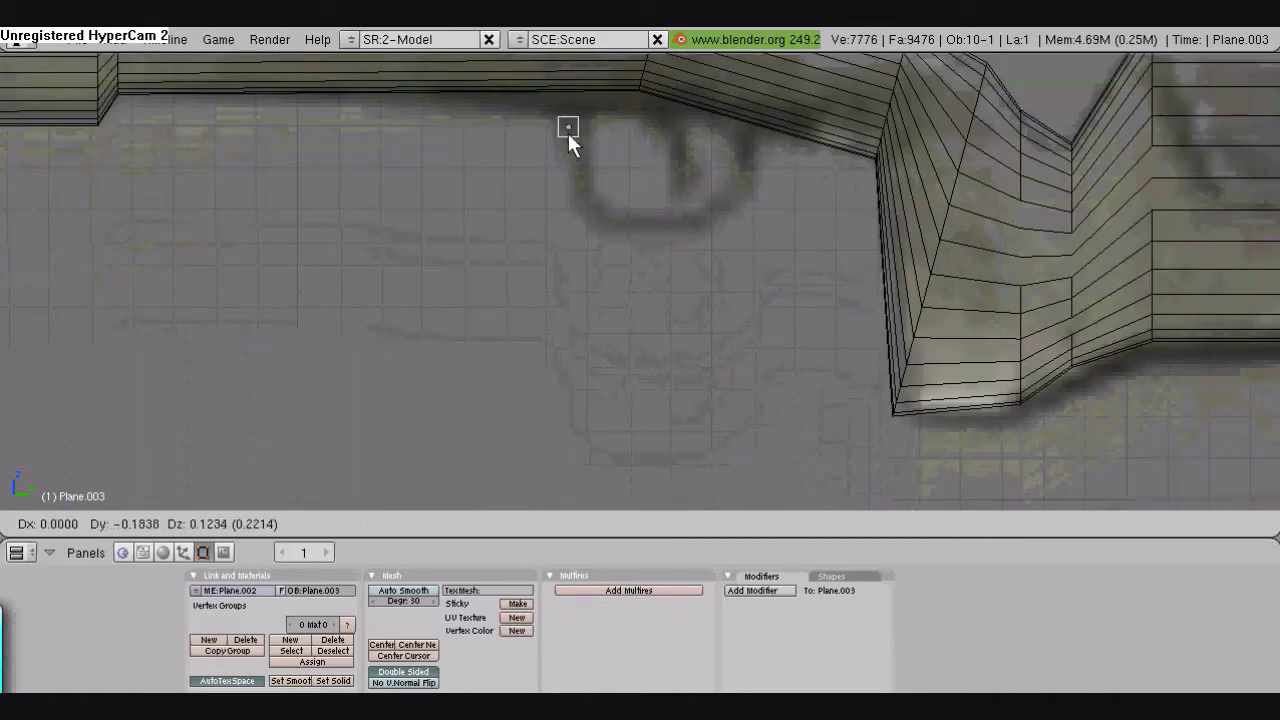
click(580, 128)
key(g)
click(580, 89)
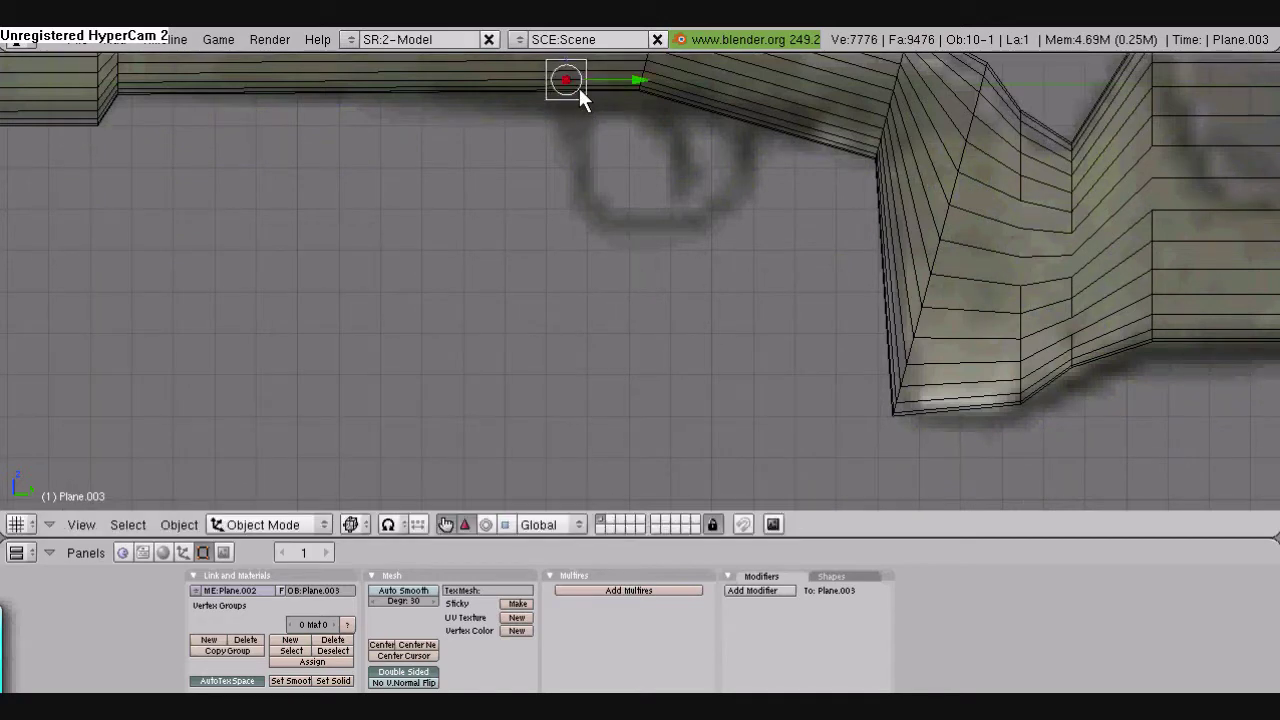
key(g)
click(588, 89)
Enter Edit Mode and extrude the plane's bottom edge downward, narrowing and positioning it over the front arm of the trigger guard
click(270, 524)
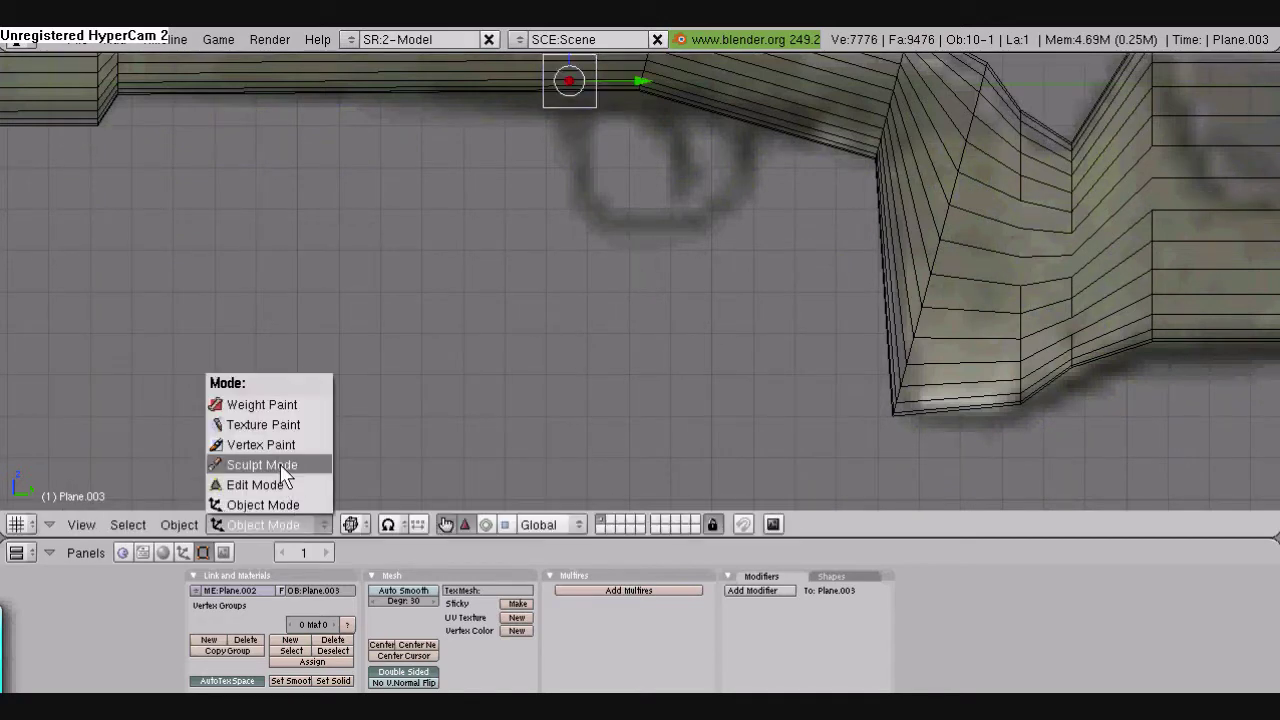
click(285, 486)
key(b)
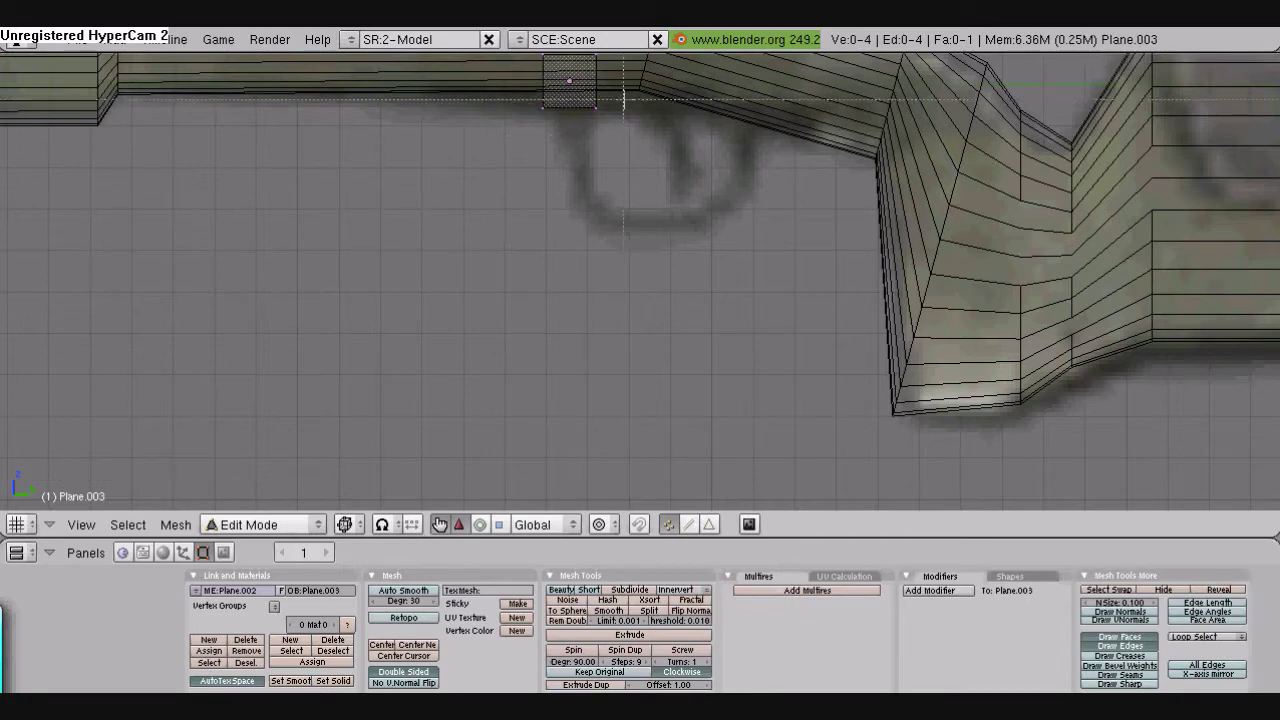
drag(621, 96, 528, 136)
key(r)
click(528, 136)
key(e)
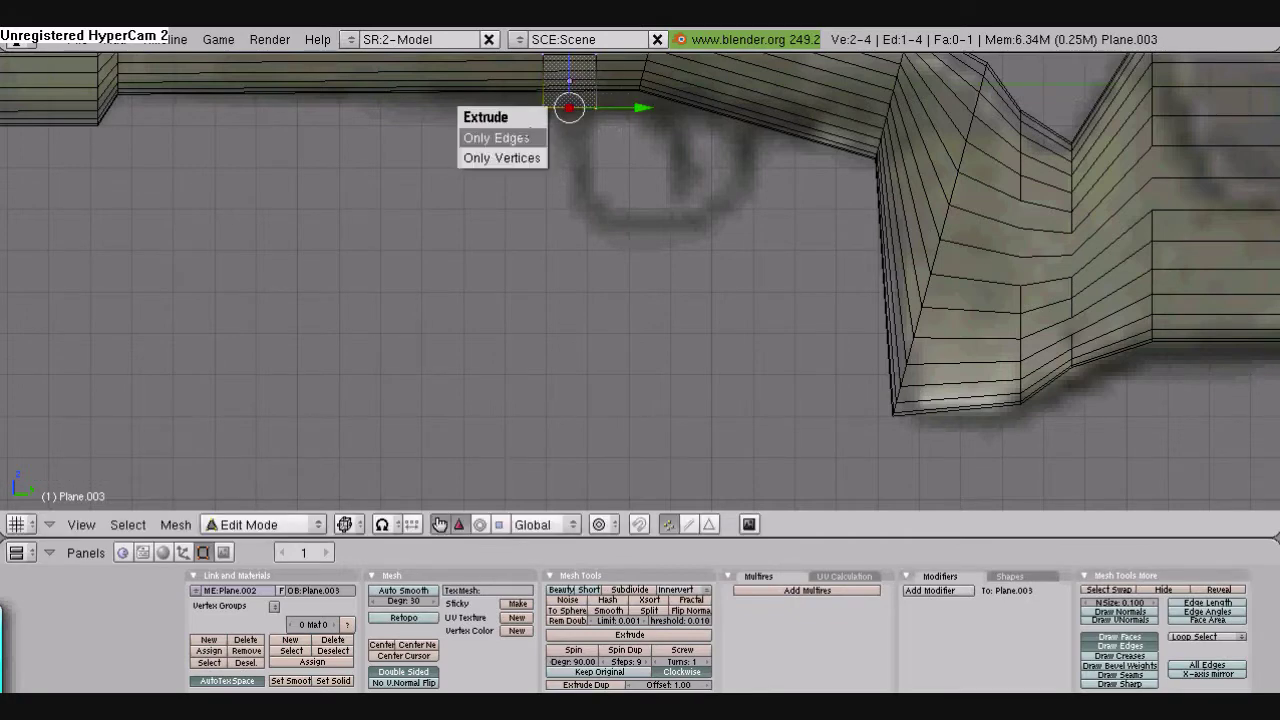
click(528, 137)
click(544, 216)
key(s)
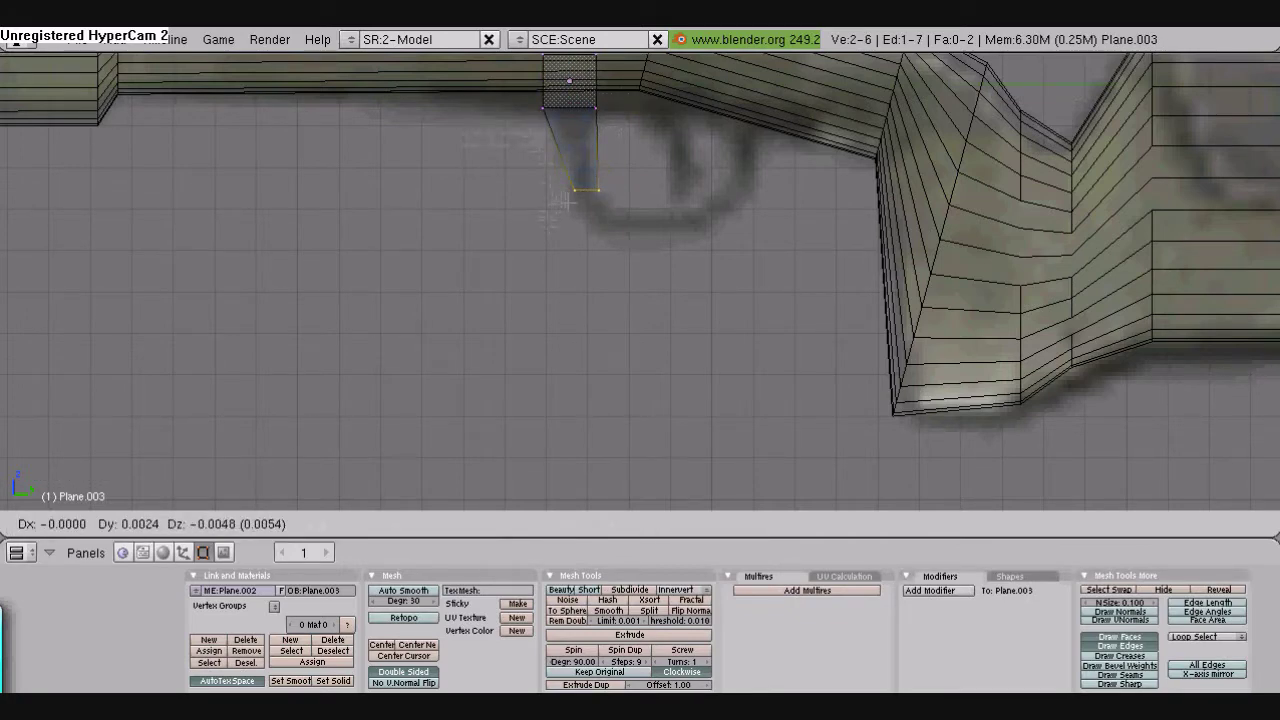
click(569, 202)
Extrude the guard's front lower corner with its end edge rotated upright, and extrude it along Y to form the bottom bar
key(e)
click(580, 212)
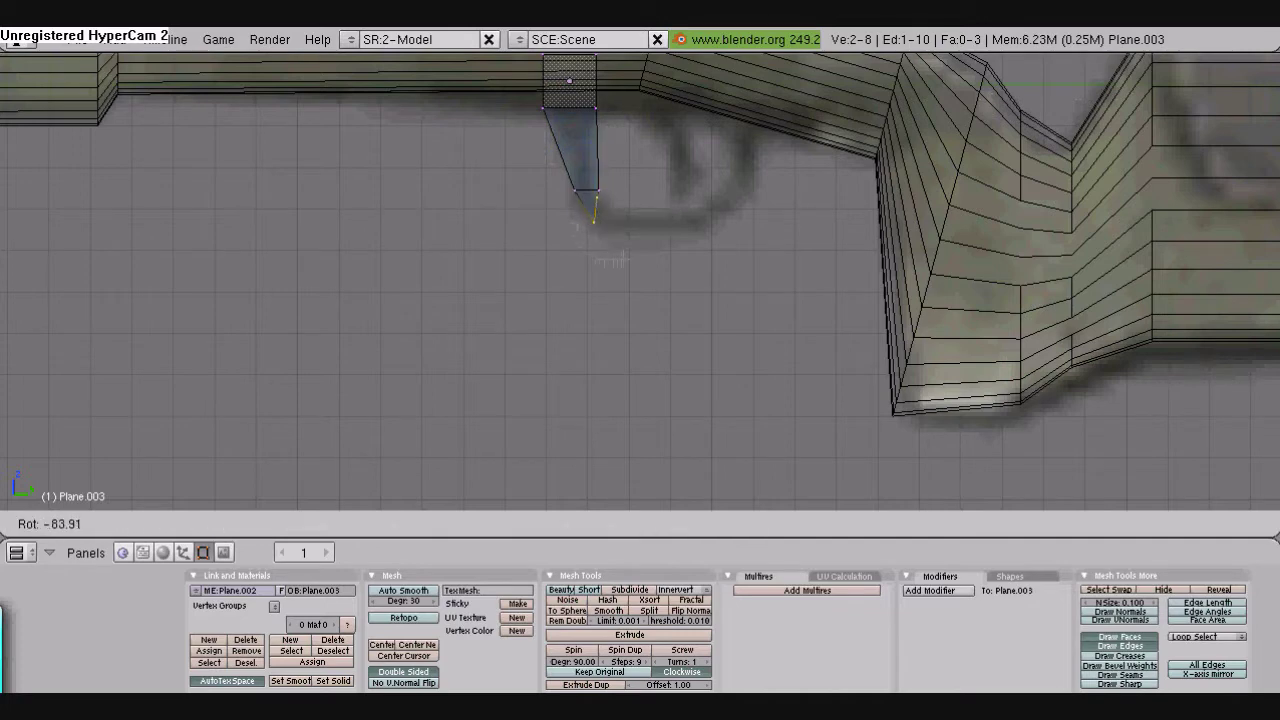
click(605, 262)
key(e)
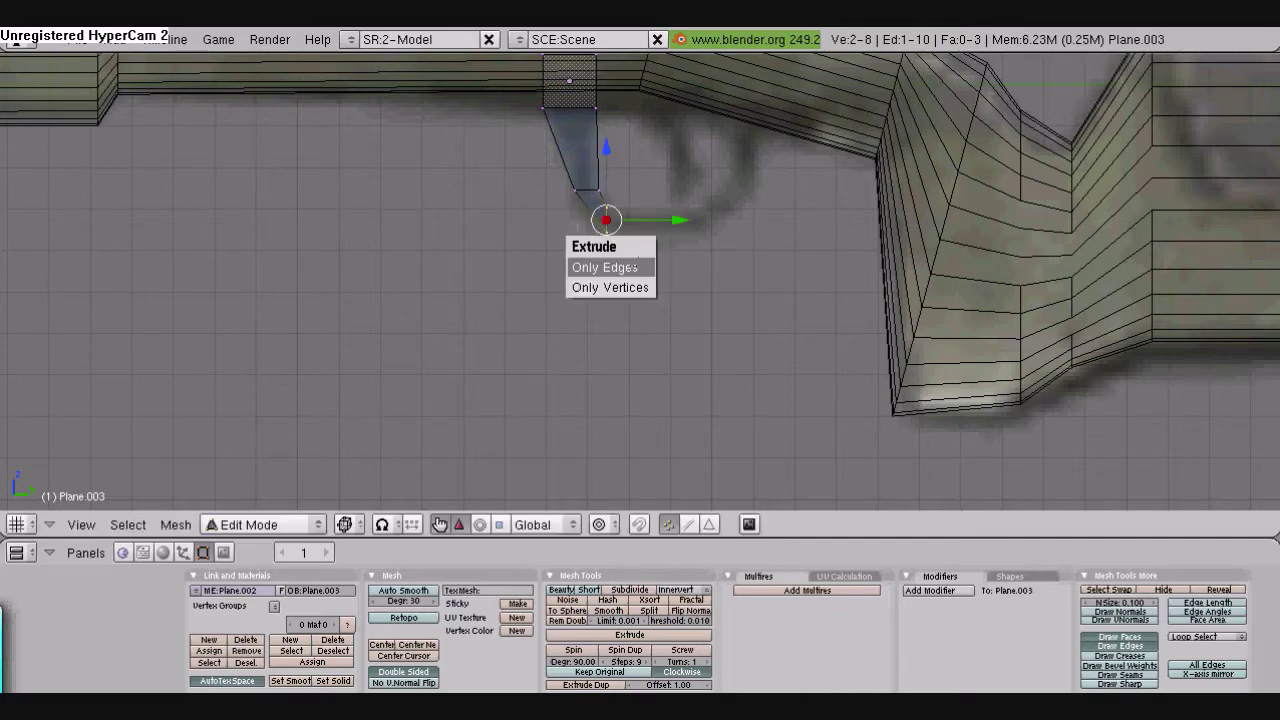
click(600, 263)
key(y)
click(698, 262)
Extrude the rear corner of the trigger guard upward, rotate its end edge level, and extrude a short vertical arm
key(e)
click(698, 262)
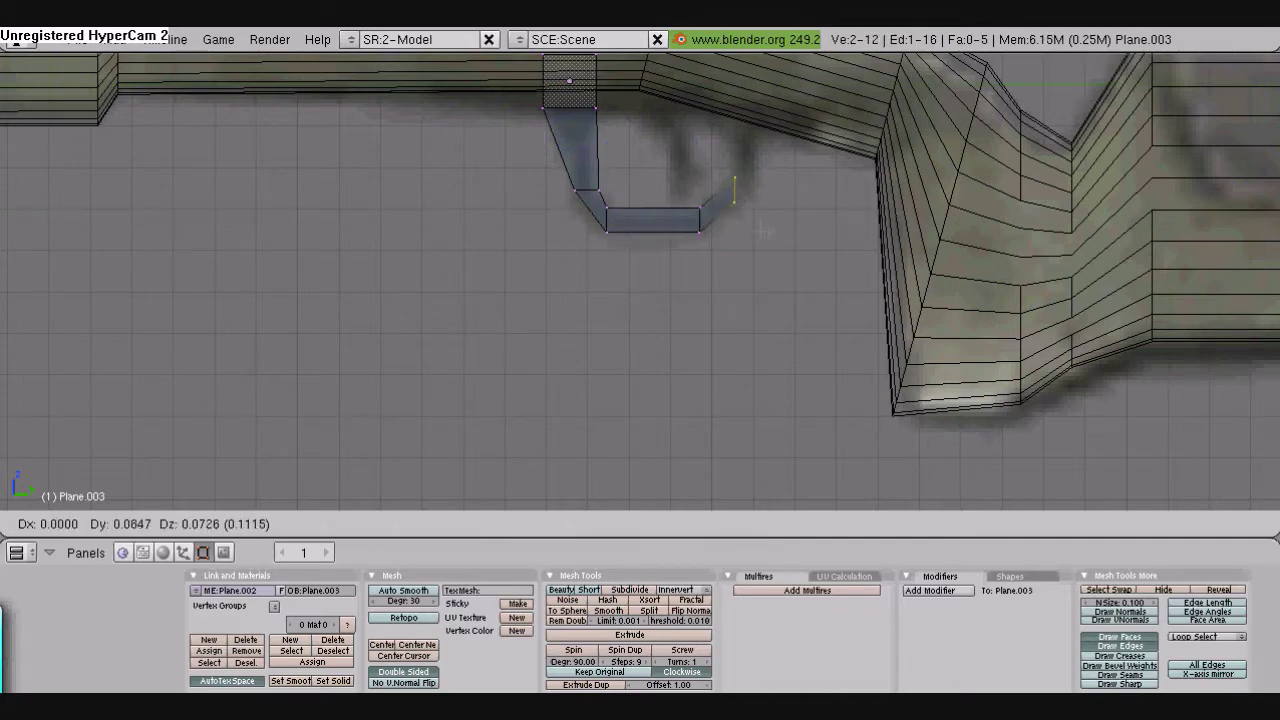
click(763, 234)
key(r)
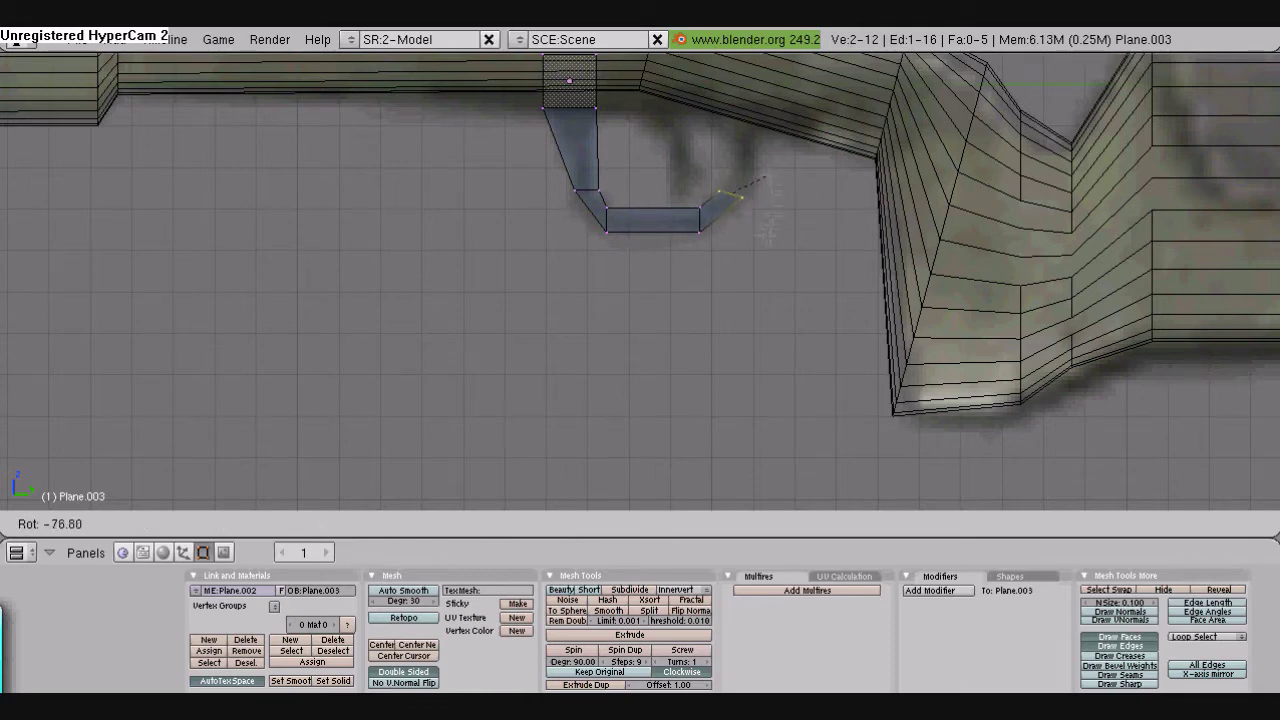
click(776, 163)
key(e)
click(773, 153)
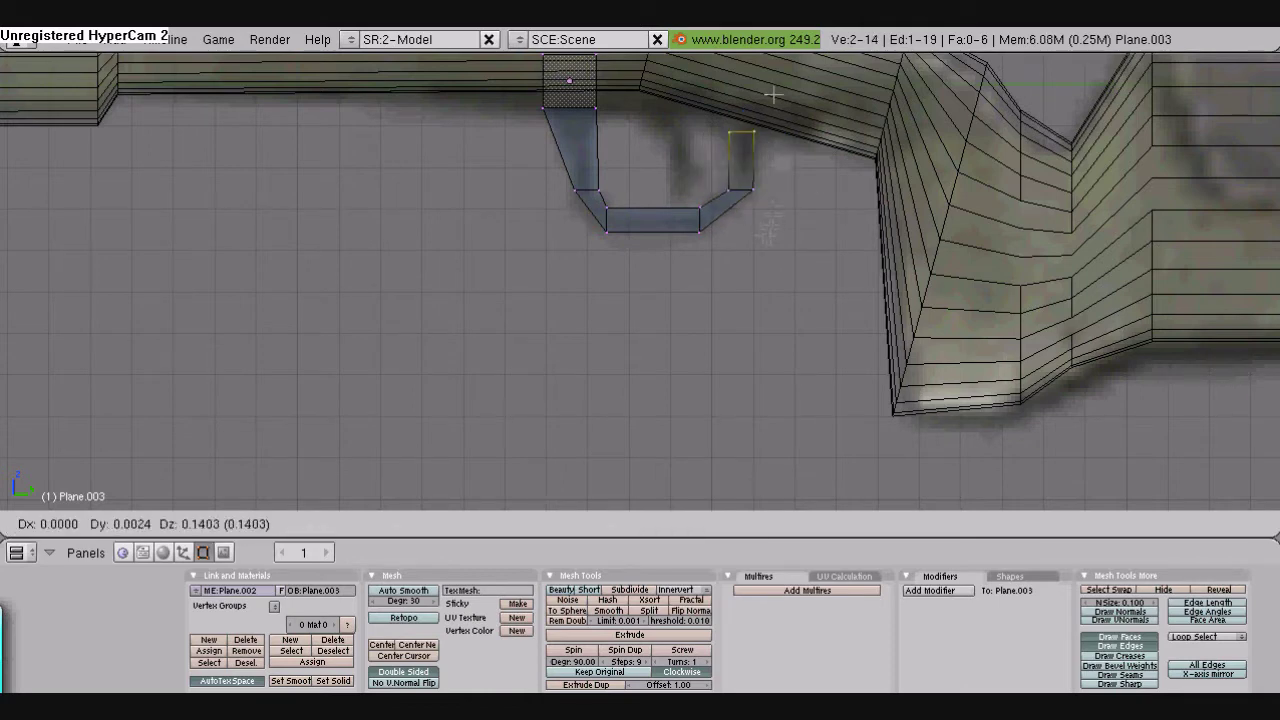
click(773, 117)
Extrude the rear arm's top edge up into the stock and scale that edge wider to form a flared end
key(e)
click(740, 109)
click(737, 94)
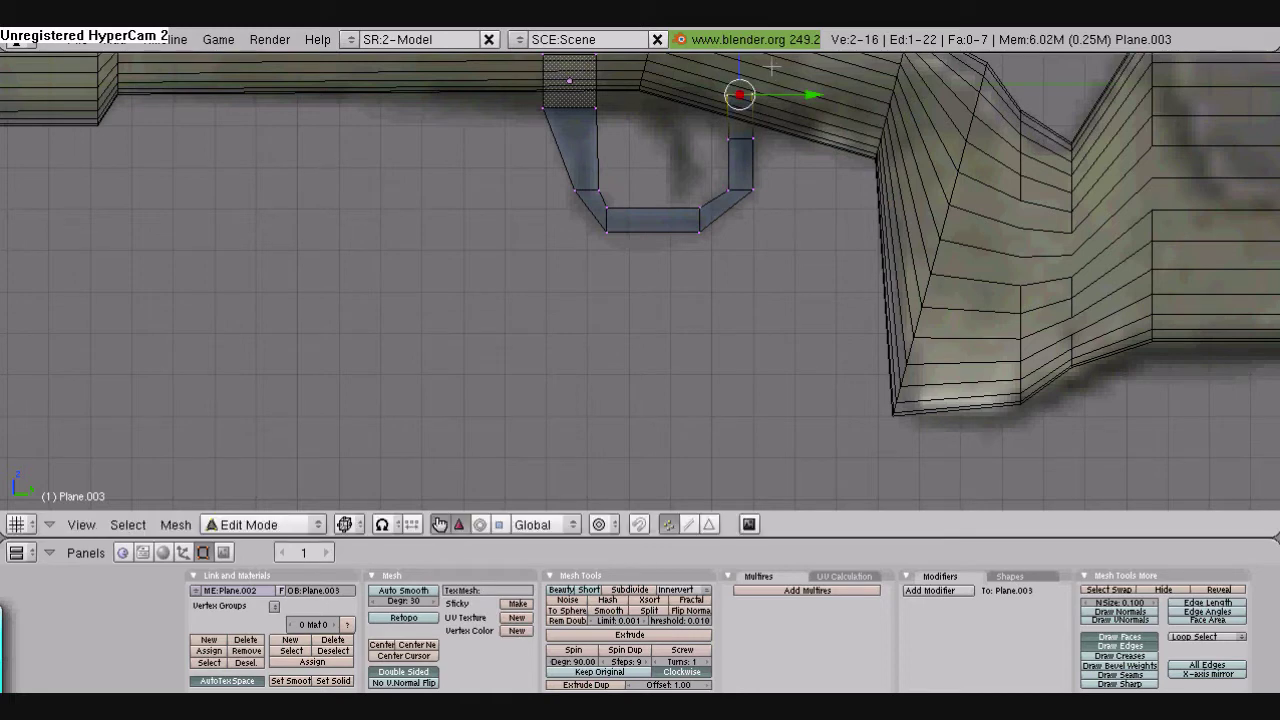
key(s)
click(902, 108)
scroll(902, 108, down, 3)
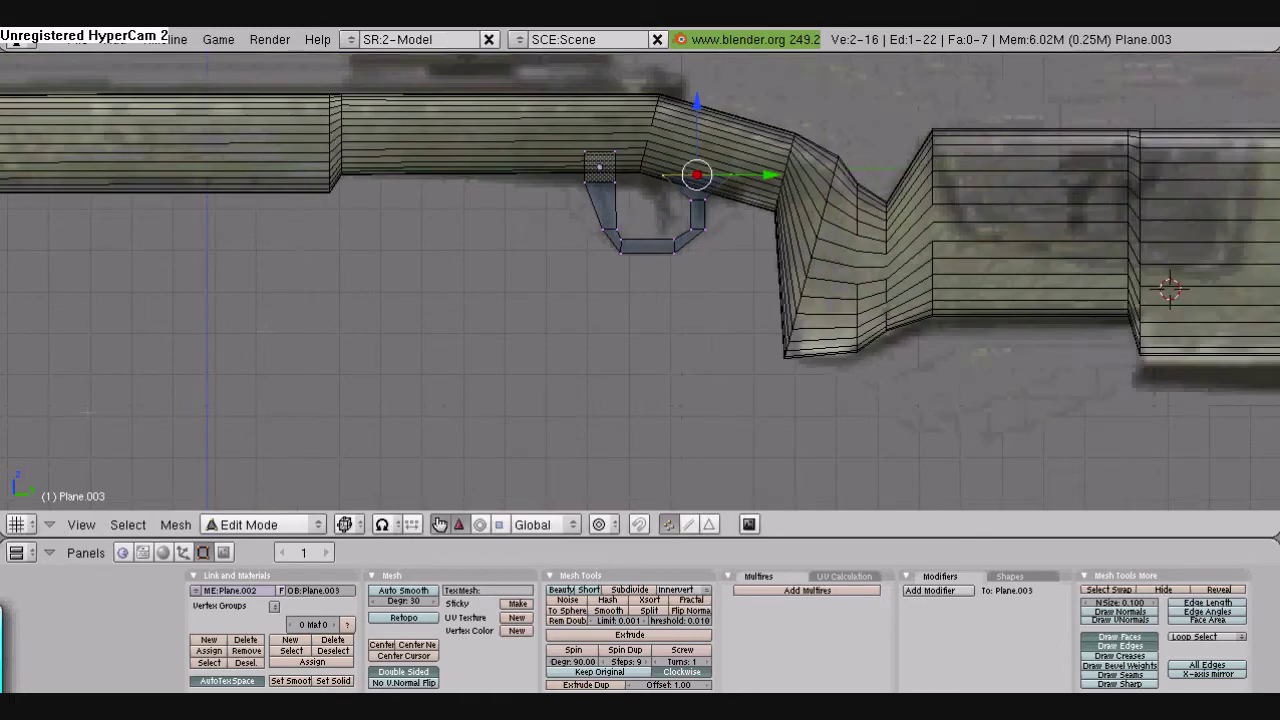
In the top view, select the whole guard outline and move it along X by 0.01 and another 0.04
click(84, 524)
click(92, 358)
scroll(740, 320, down, 3)
scroll(678, 271, up, 5)
shift+middle_drag(740, 320, 665, 322)
key(a)
key(a)
text(g)
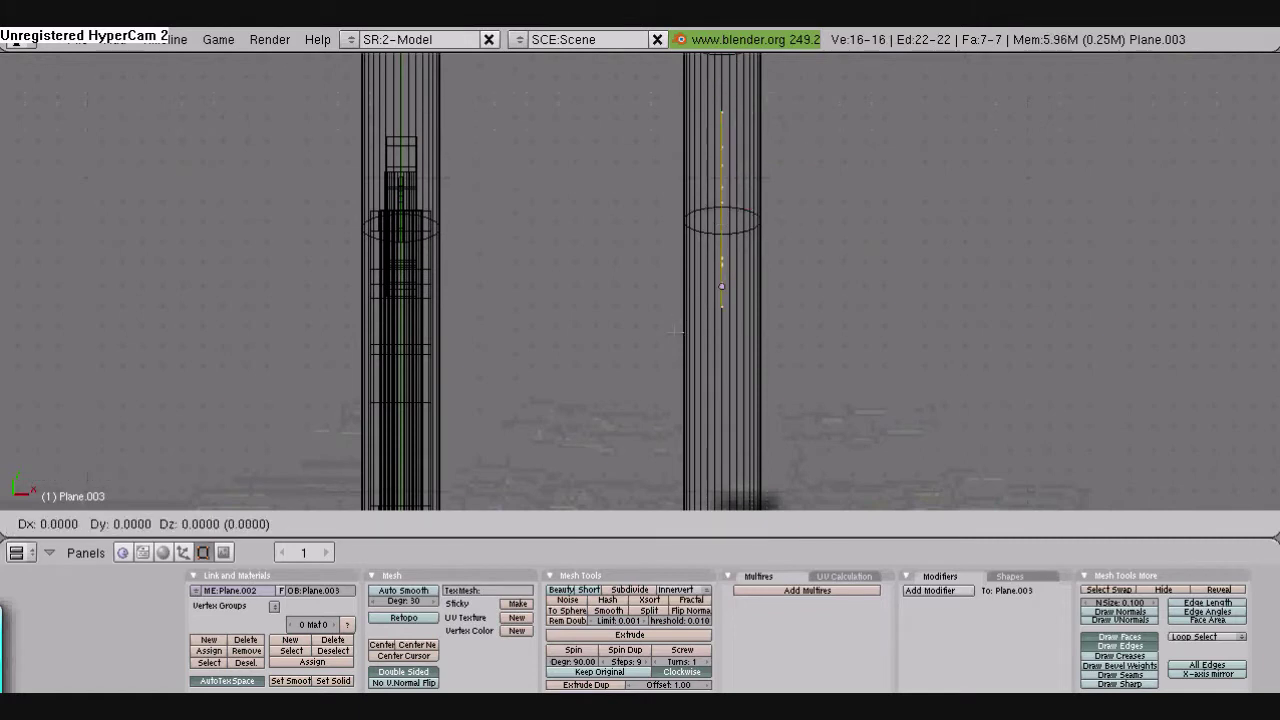
text(x0.01)
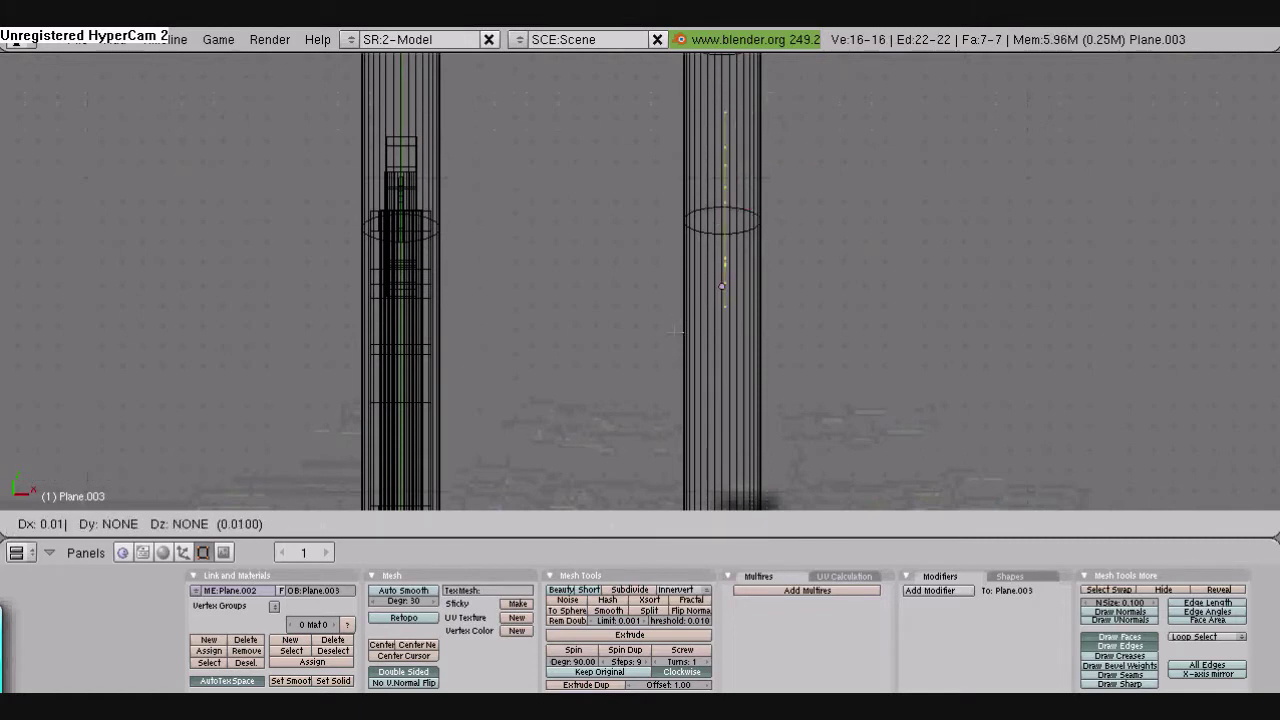
key(Return)
text(g0.01)
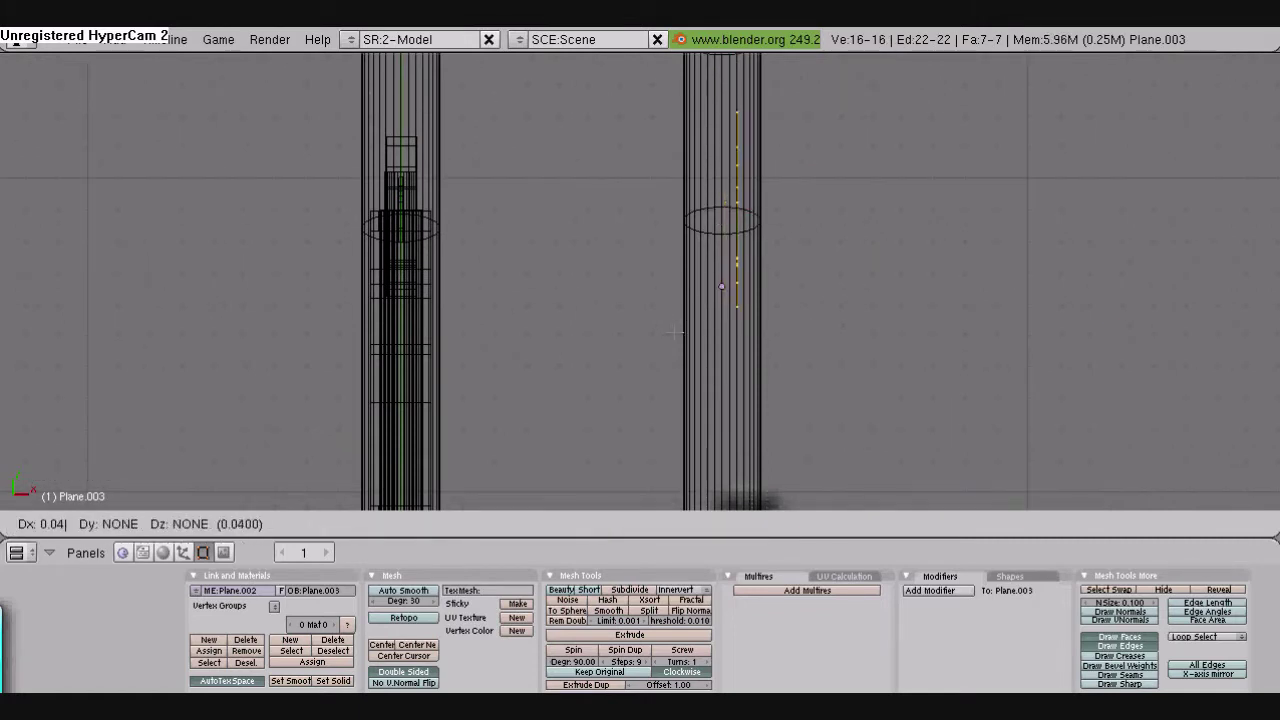
key(Return)
Try to duplicate the guard outline and offset the copy by -0.1 along X
key(a)
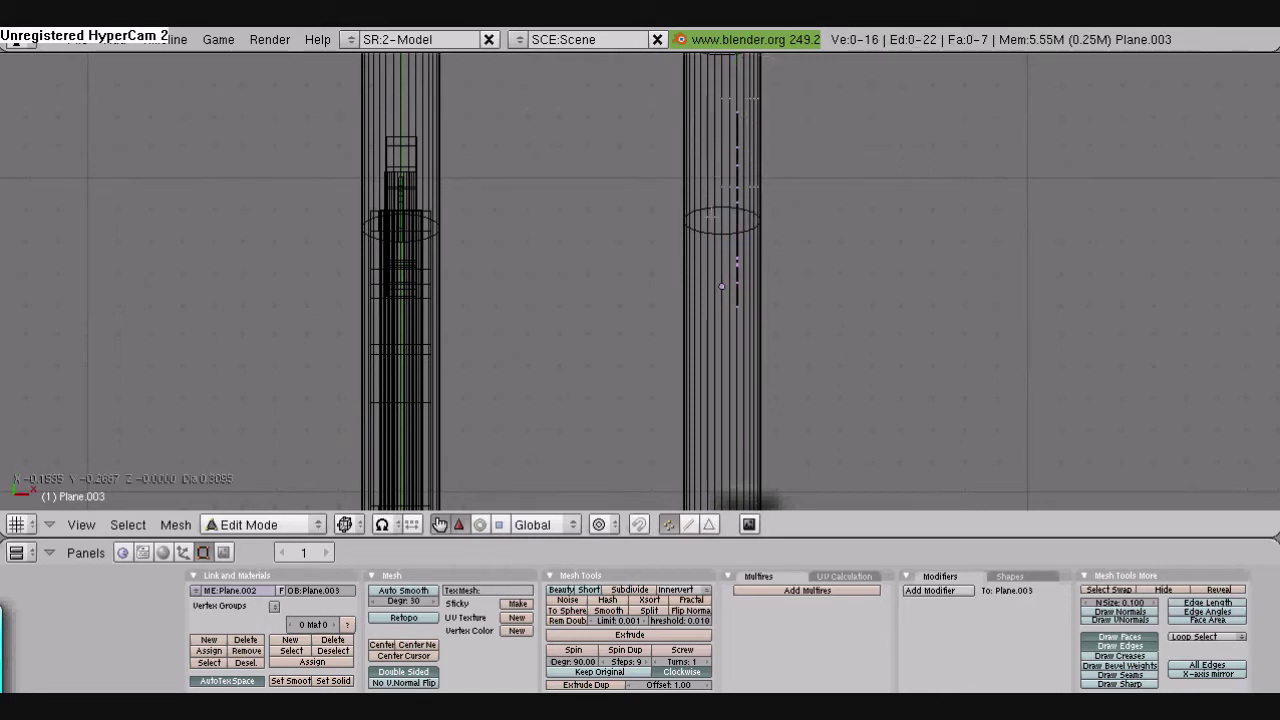
key(a)
key(shift+d)
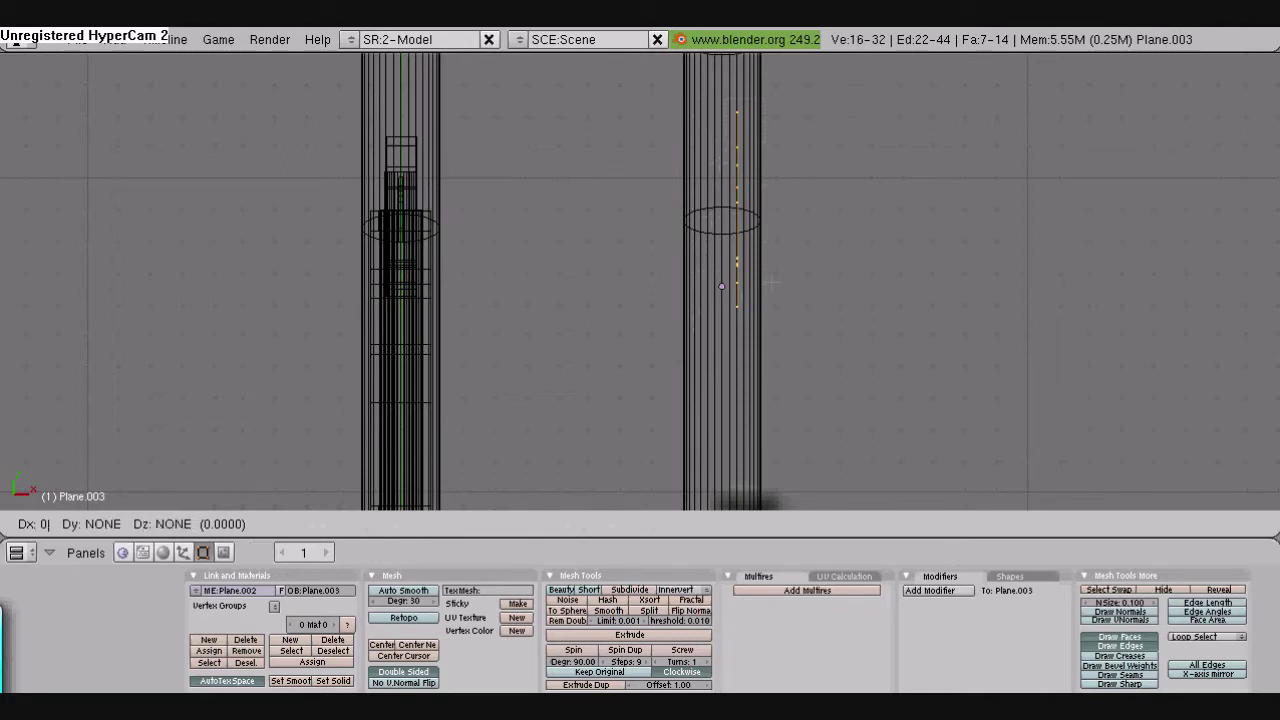
text(0.1-)
key(Return)
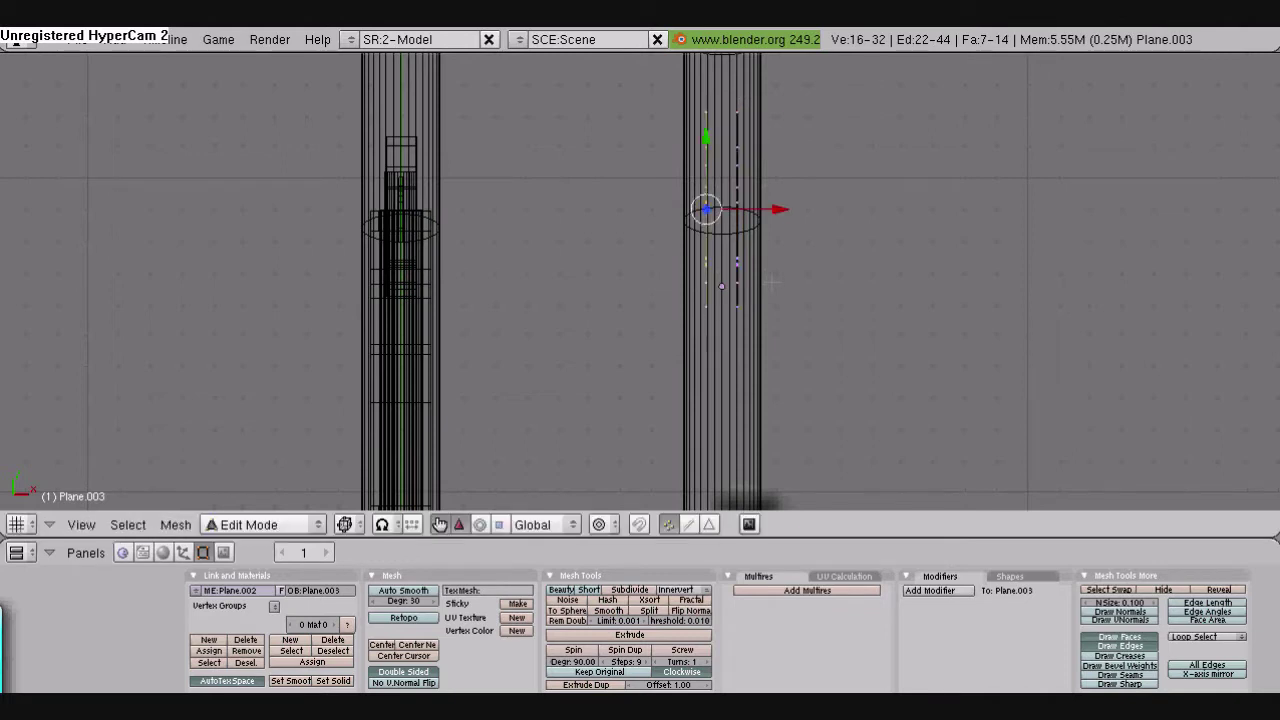
key(a)
key(ctrl+z)
key(ctrl+z)
Select the whole guard outline and extrude it as a region about 0.1 along its normal to give it thickness
key(a)
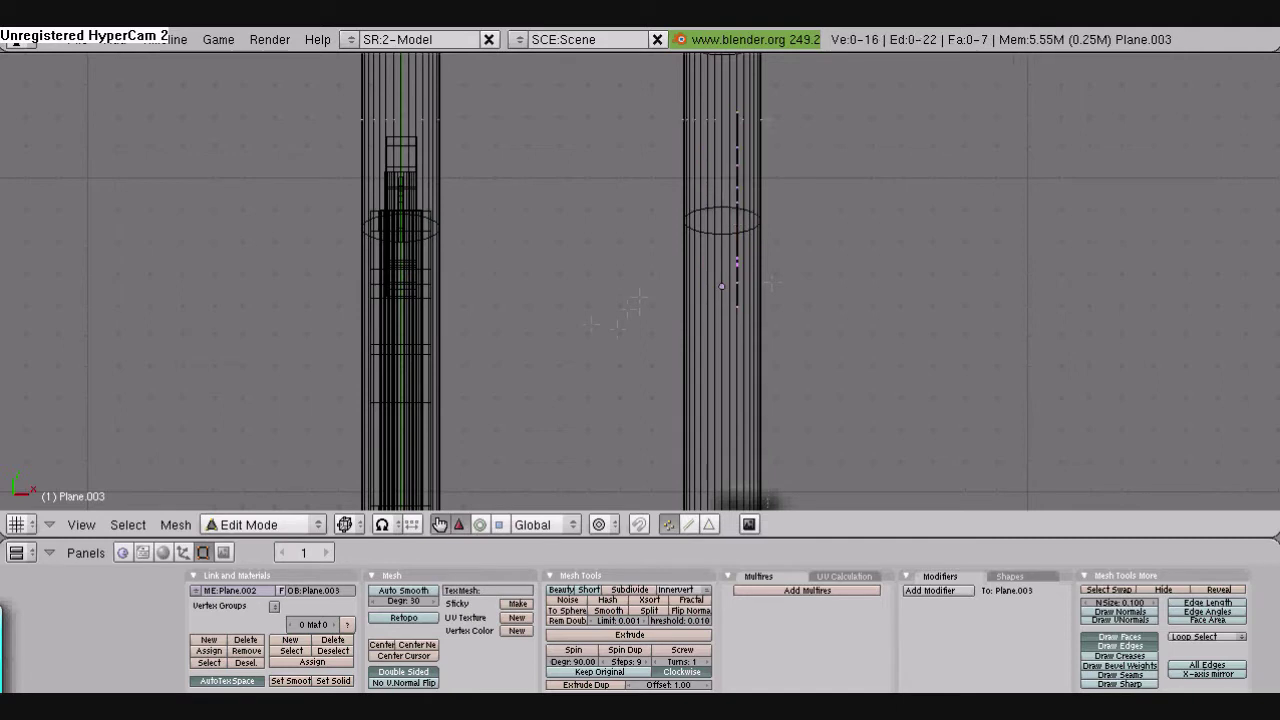
key(a)
key(e)
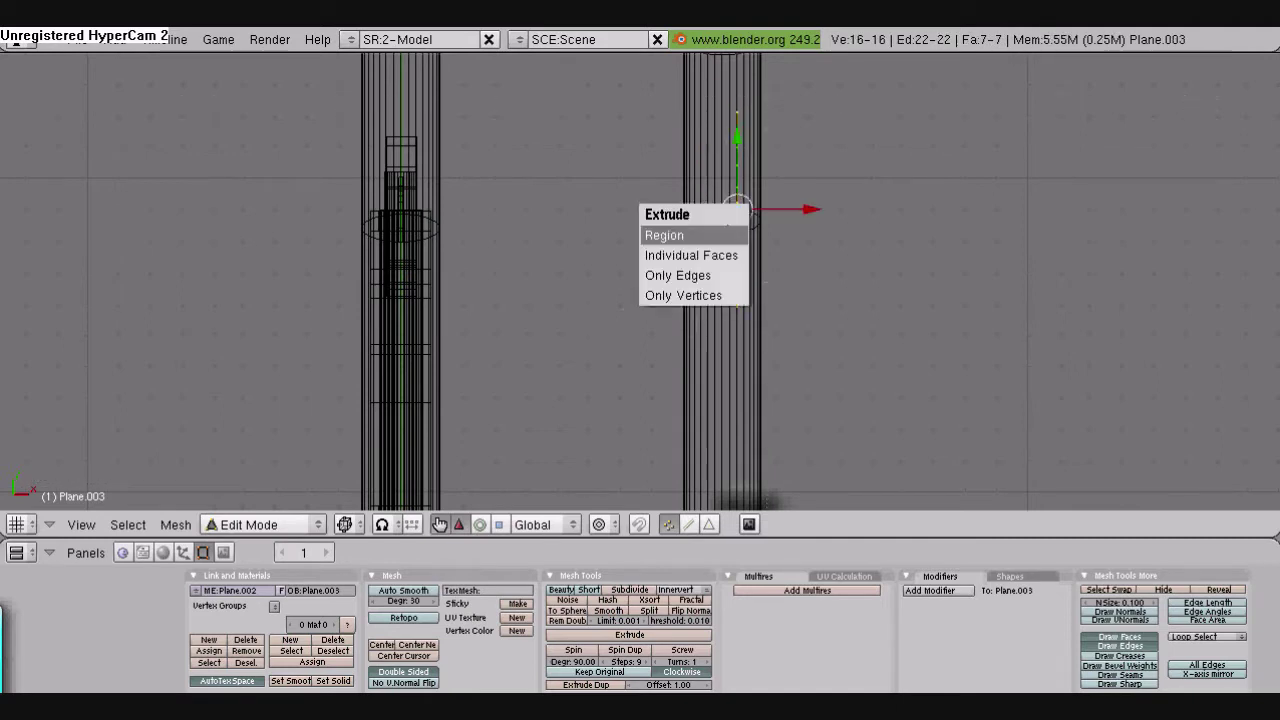
key(Return)
click(710, 231)
key(ctrl+z)
key(e)
click(710, 231)
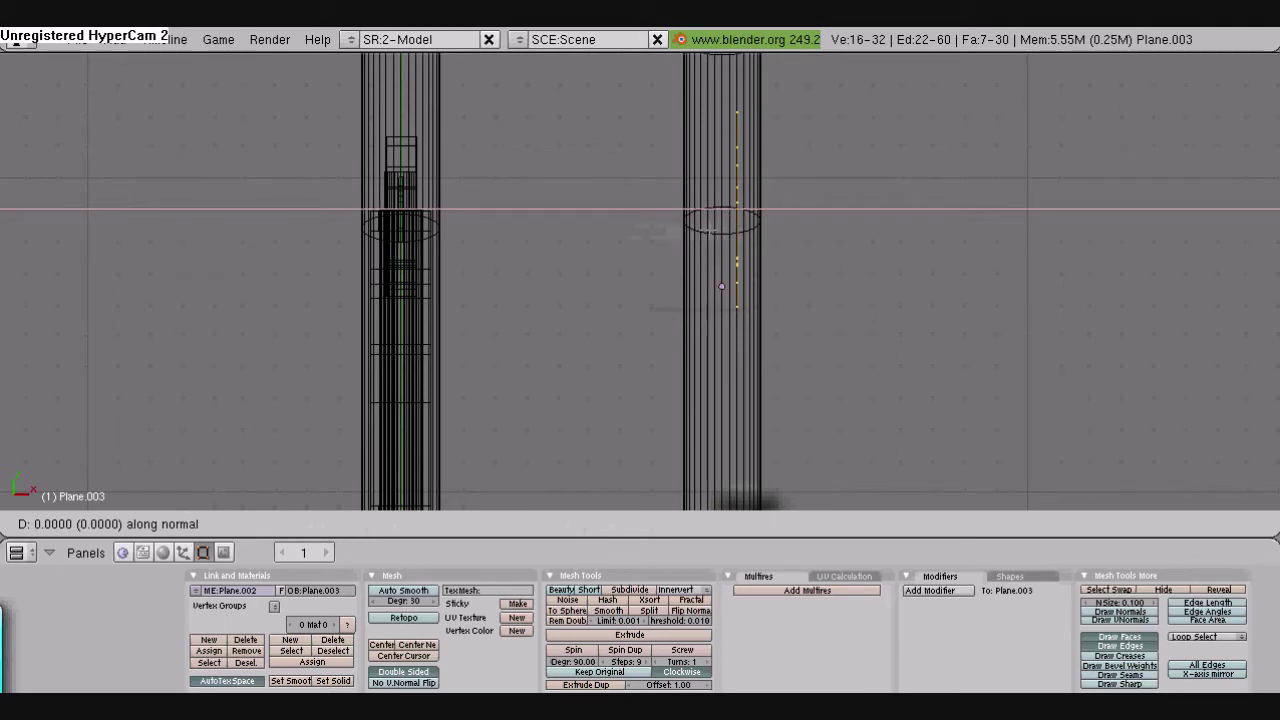
text(0.001)
key(Return)
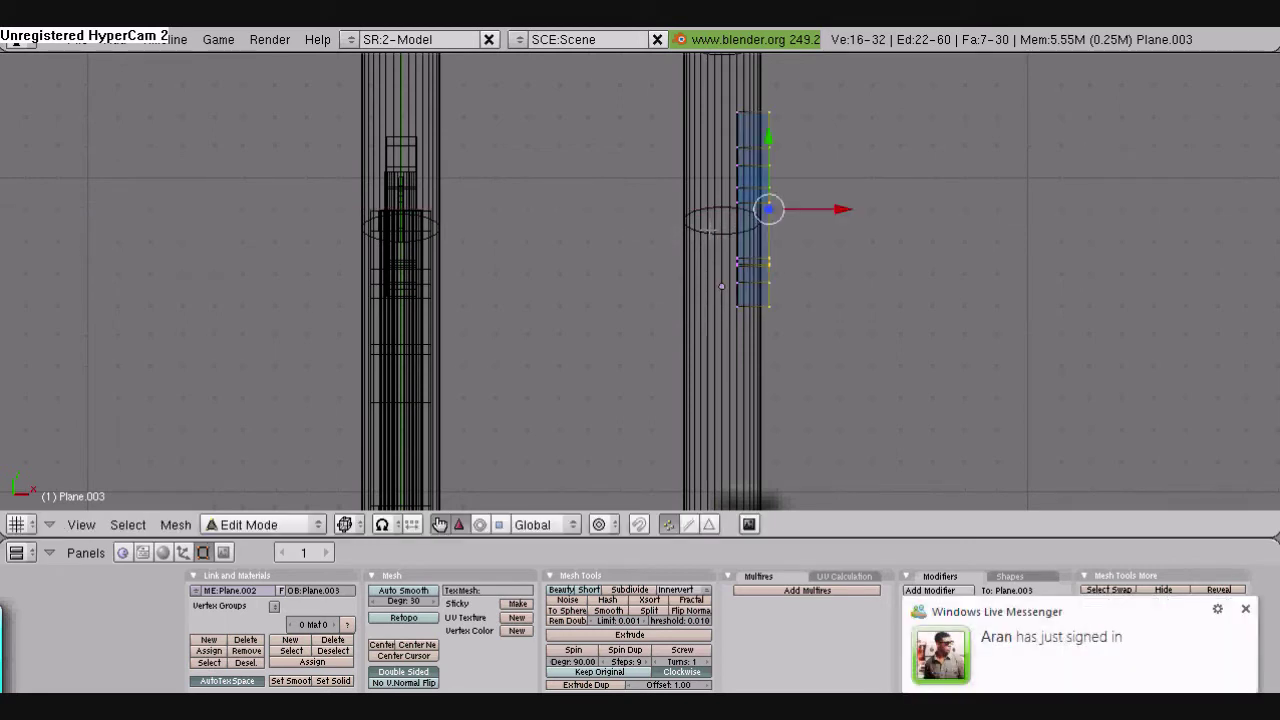
Move the whole thickened guard about -0.1 along X to center it on the stock, and deselect it
key(a)
key(g)
key(x)
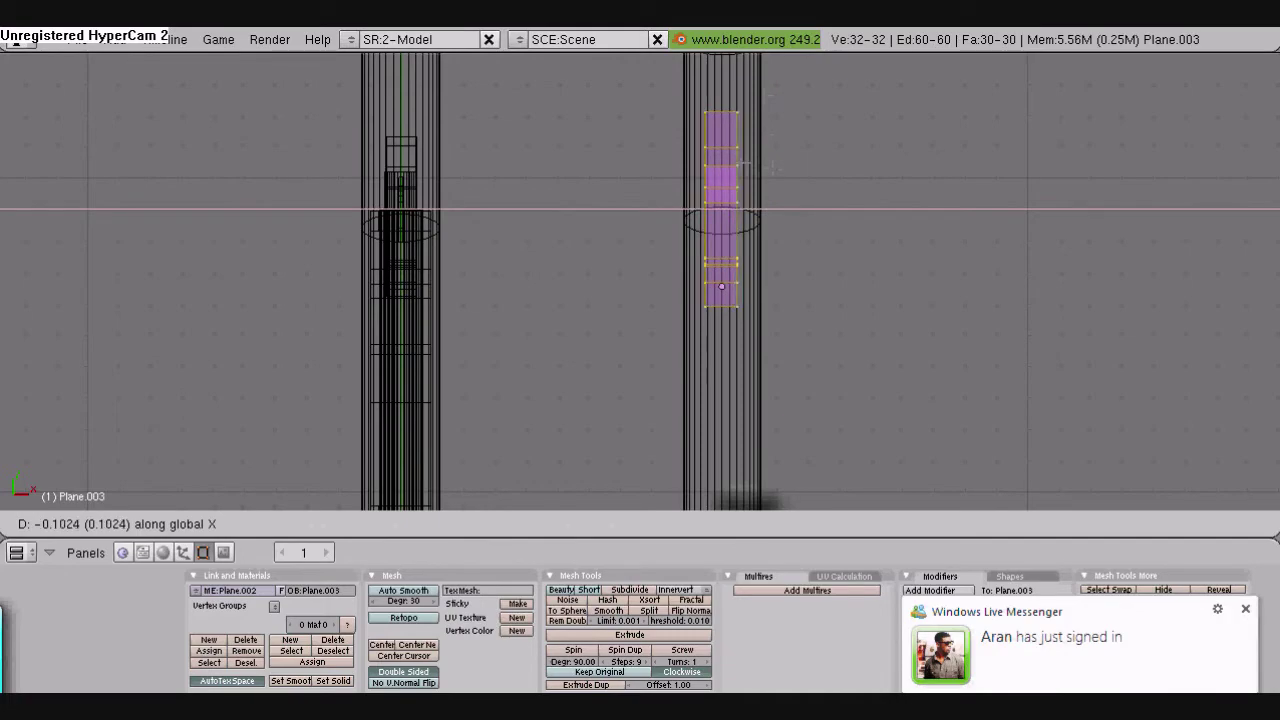
key(Return)
key(a)
Check the guard in 3D, return to the side view and add another plane to the mesh
click(80, 524)
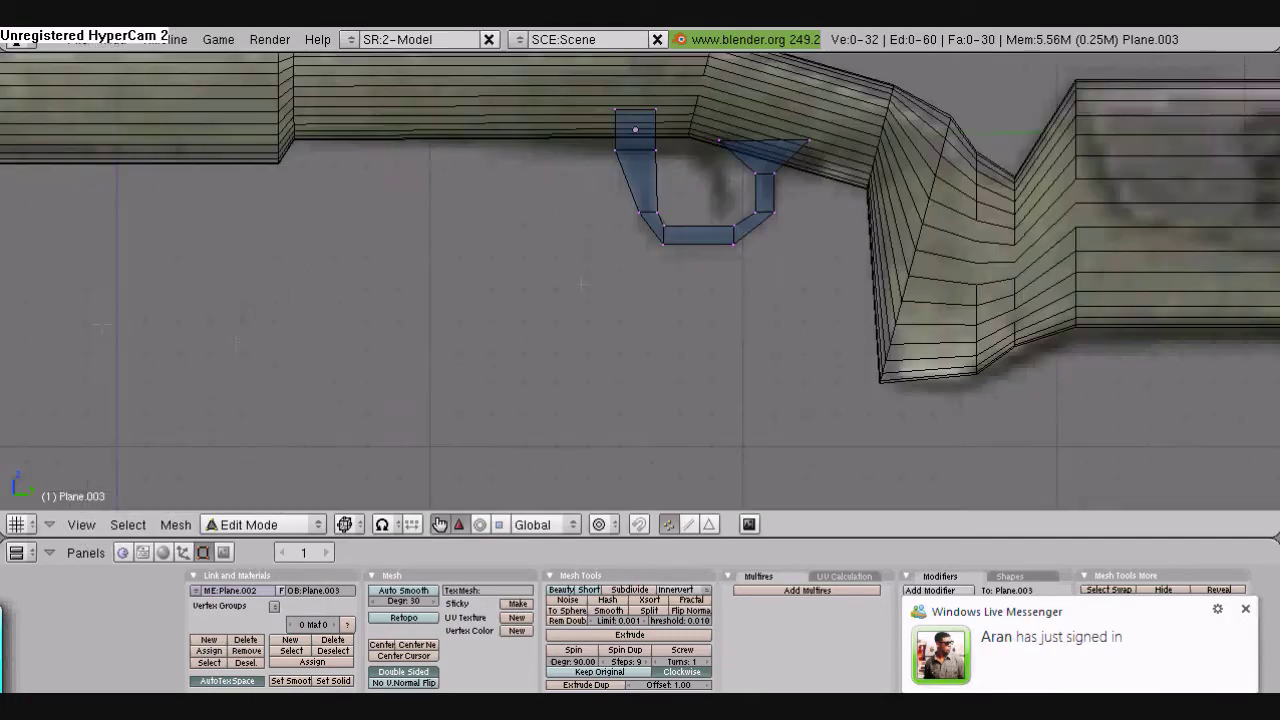
middle_drag(520, 190, 214, 337)
click(72, 523)
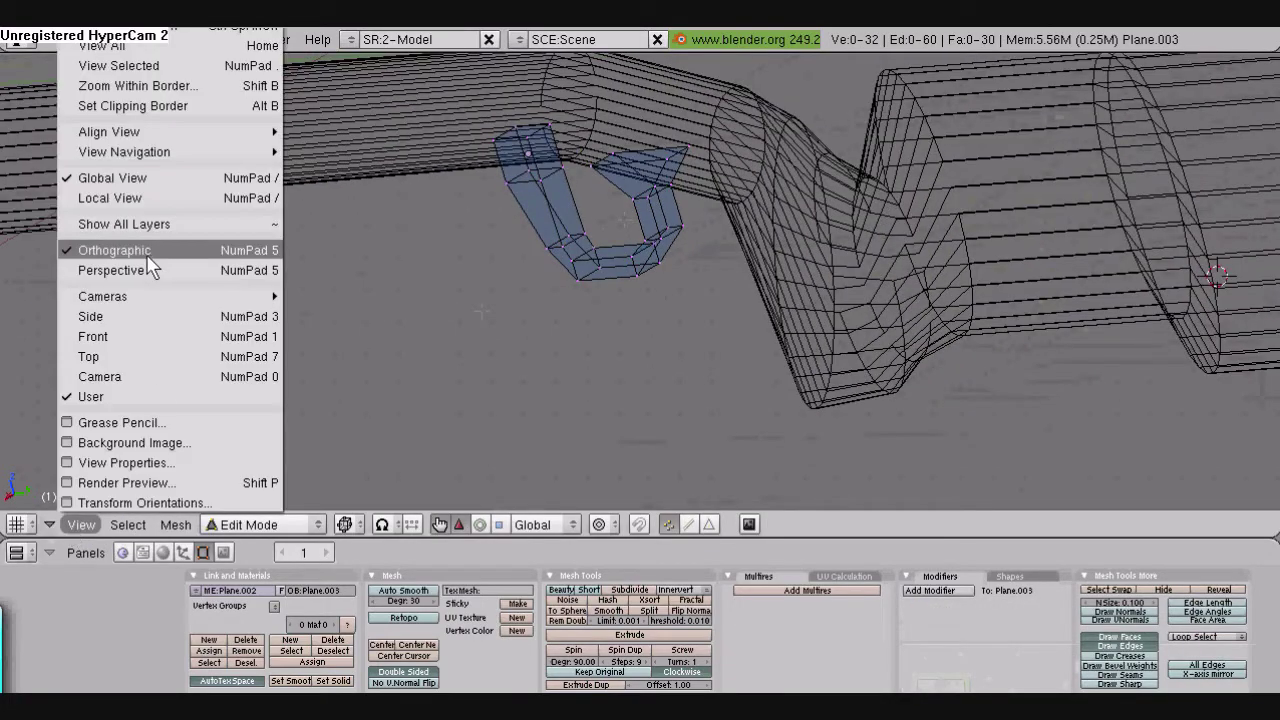
click(160, 316)
scroll(760, 150, up, 2)
shift+middle_drag(768, 140, 731, 286)
key(space)
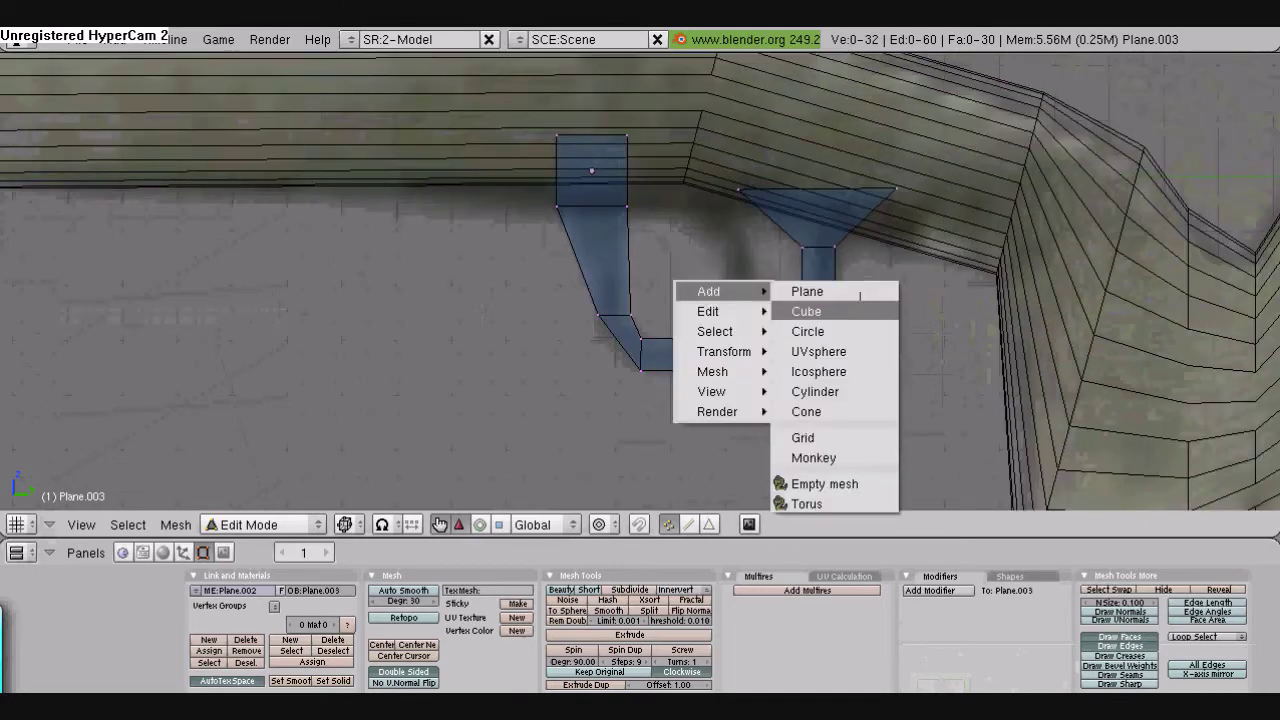
scroll(353, 214, down, 3)
shift+middle_drag(58, 300, 1144, 311)
key(space)
click(802, 330)
Shrink the new plane and move it near the front end of the forestock, above the bipod mount
scroll(873, 312, down, 5)
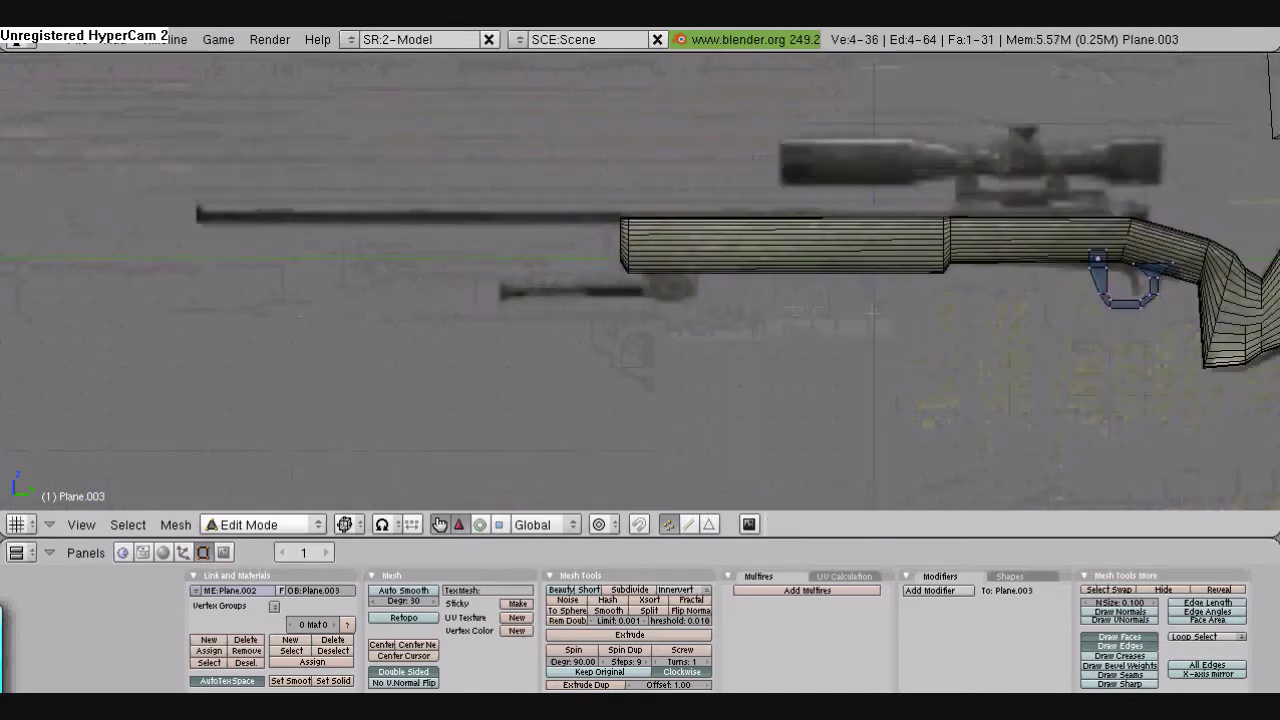
scroll(873, 312, down, 2)
key(g)
click(274, 235)
key(s)
click(661, 263)
key(g)
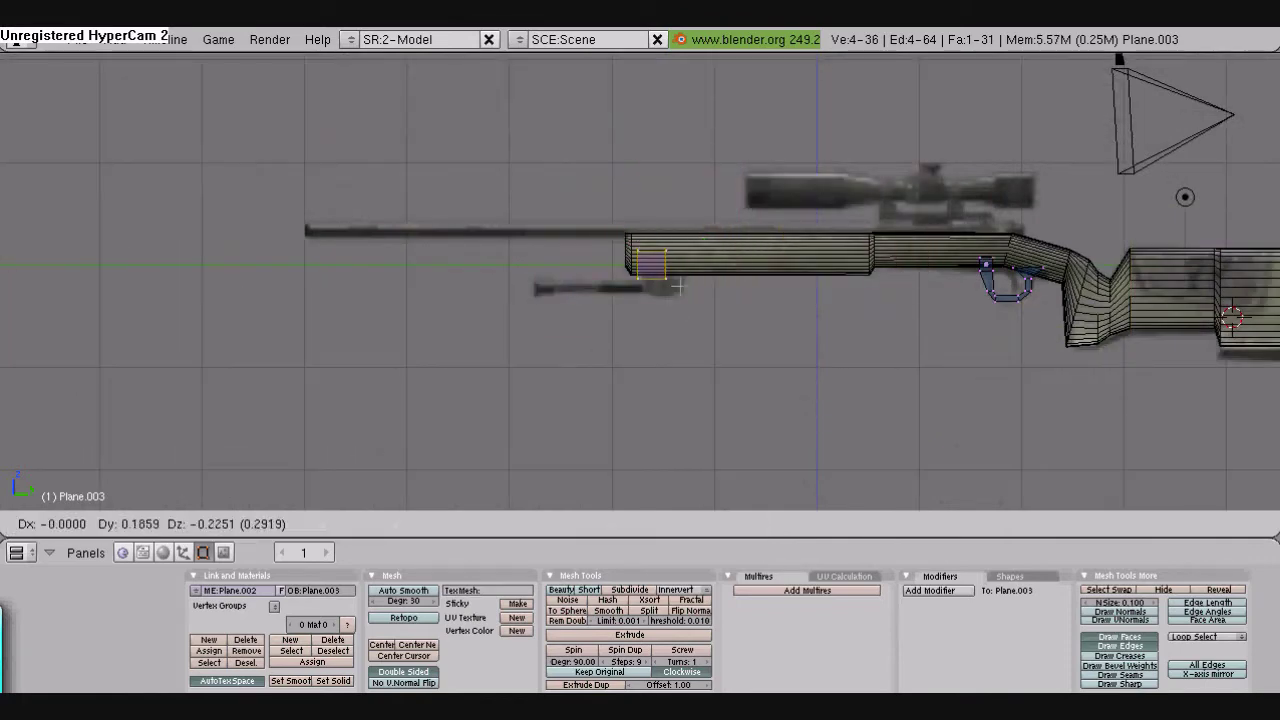
key(Return)
Enlarge the plane slightly and align its front edge with the front of the bipod mount under the forestock
scroll(663, 277, up, 3)
key(g)
key(Return)
key(s)
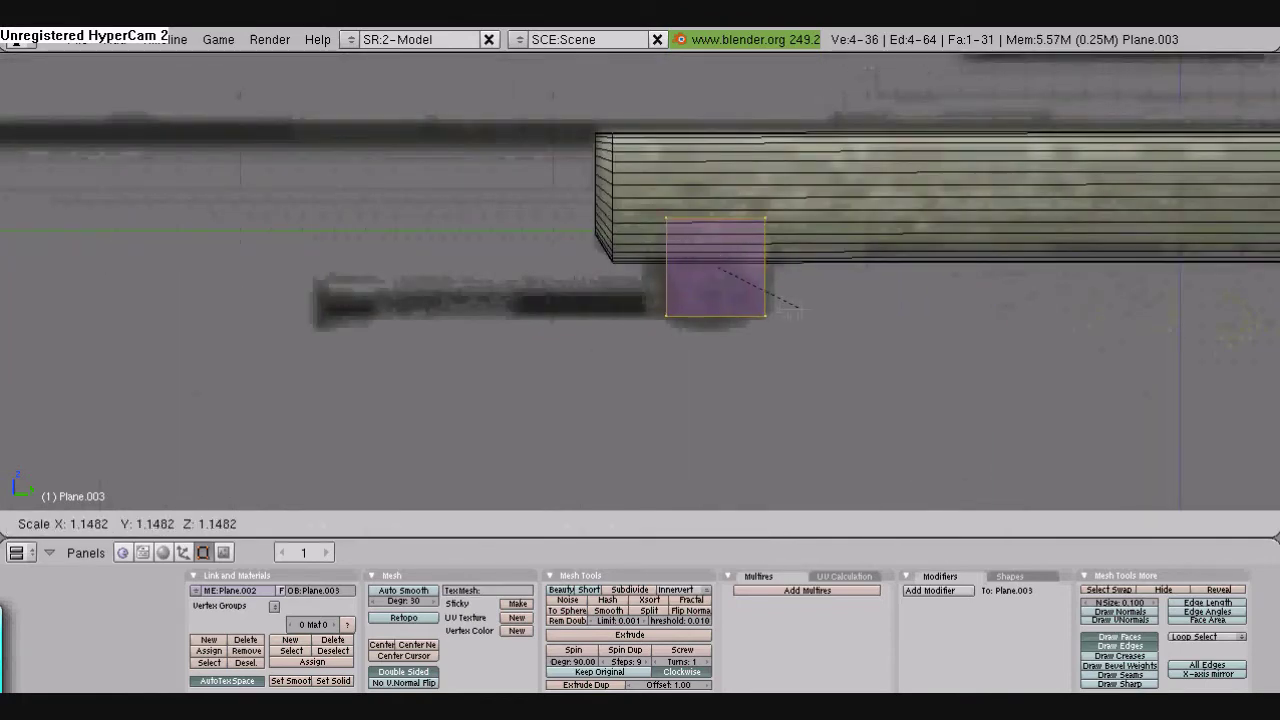
key(Return)
key(g)
key(Return)
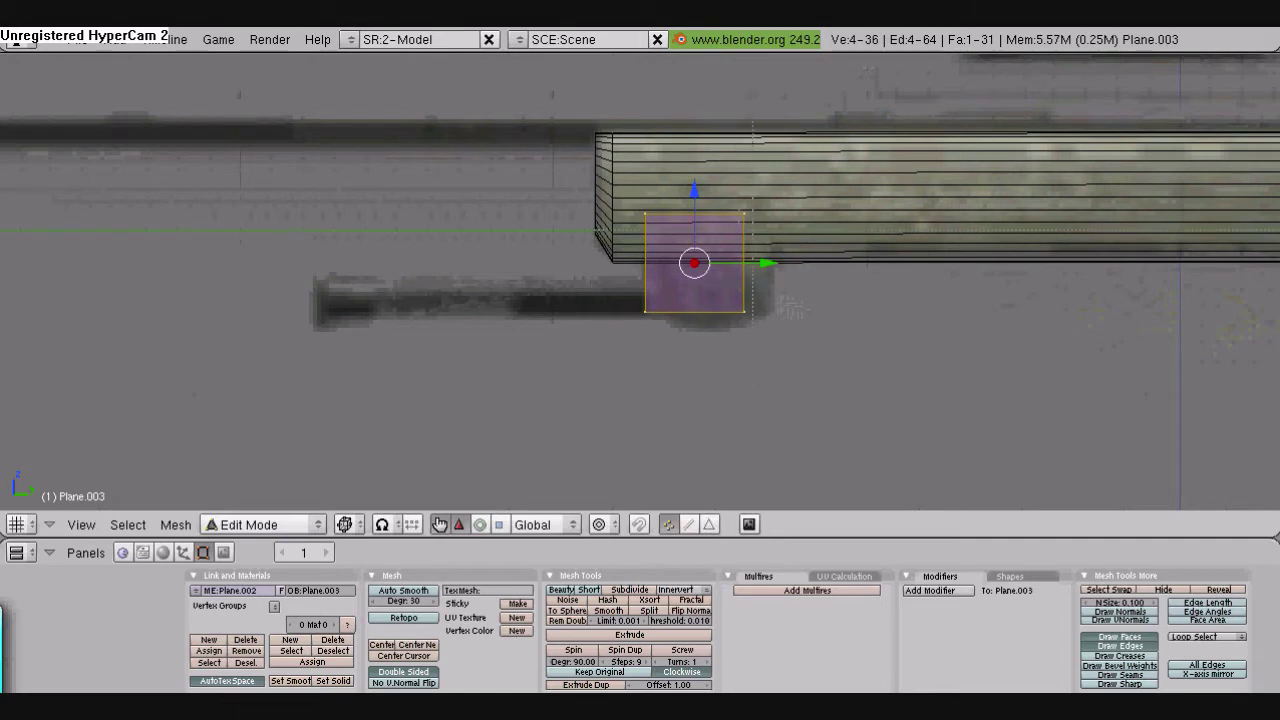
Lower the plane's top edge along Z and move its rear edge along Y to match the bipod mount's outline
right_drag(775, 337, 590, 245)
key(g)
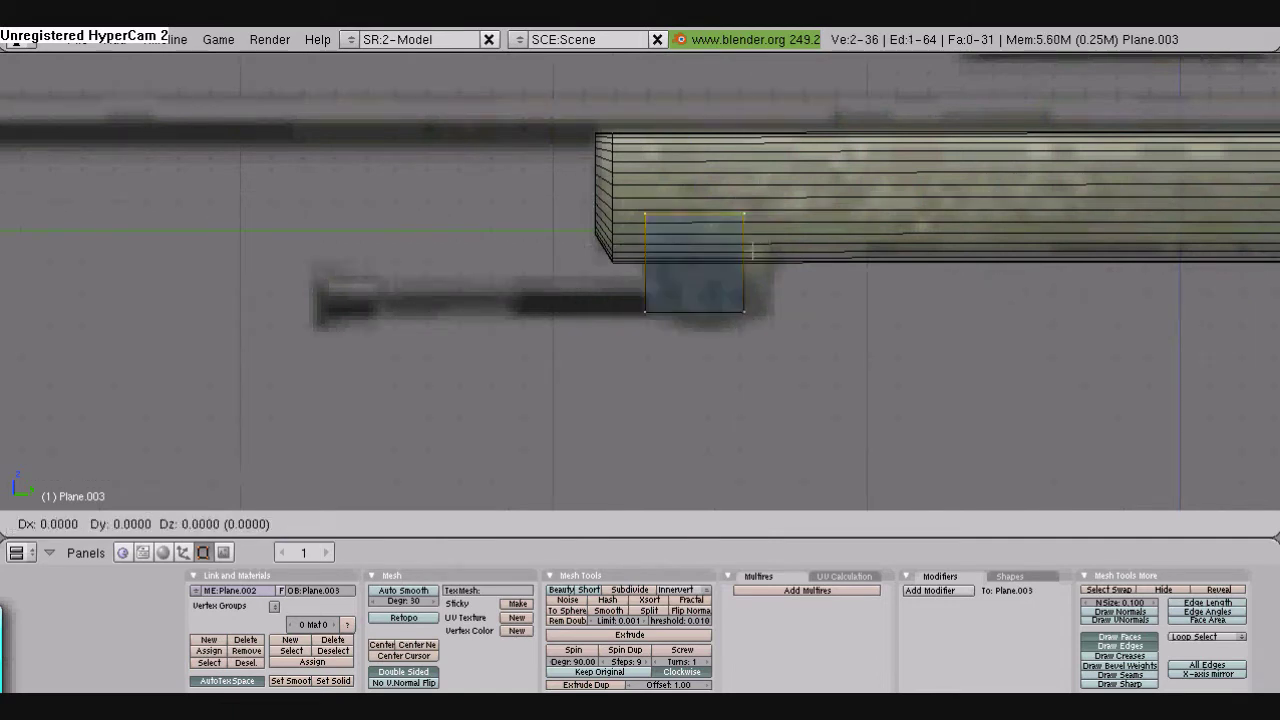
key(z)
key(Return)
right_click(729, 326)
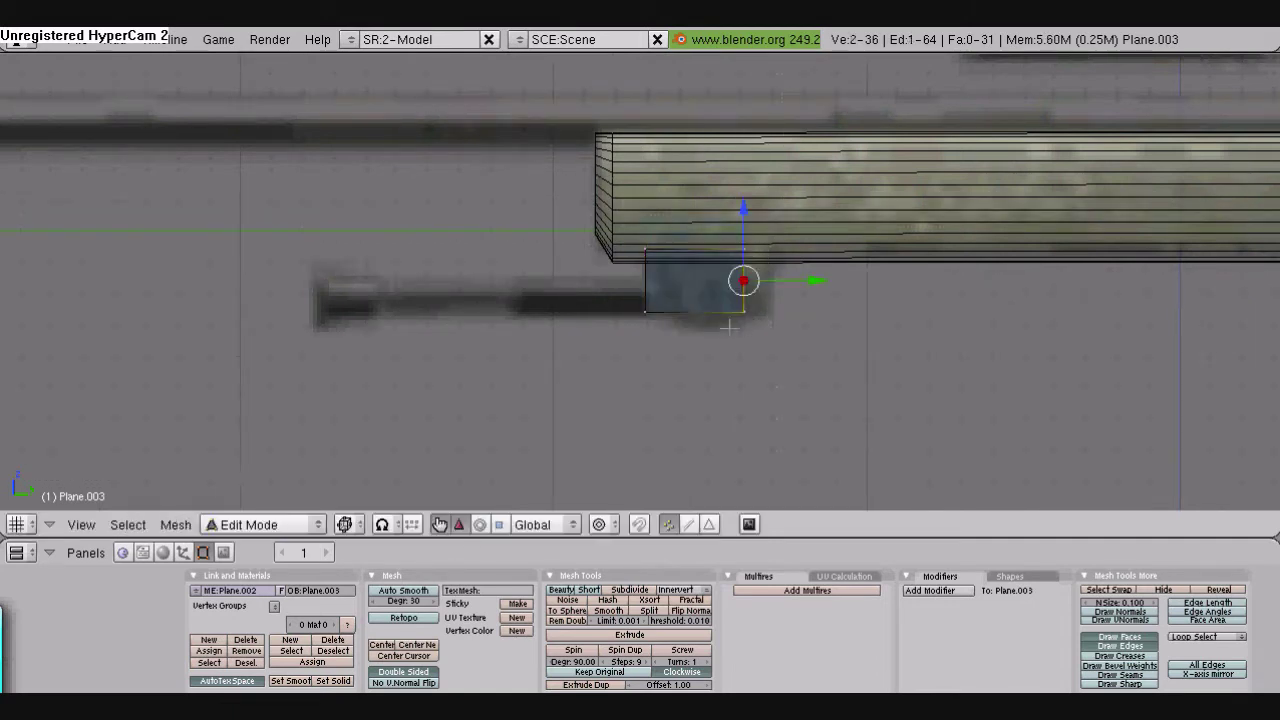
key(g)
key(y)
key(Return)
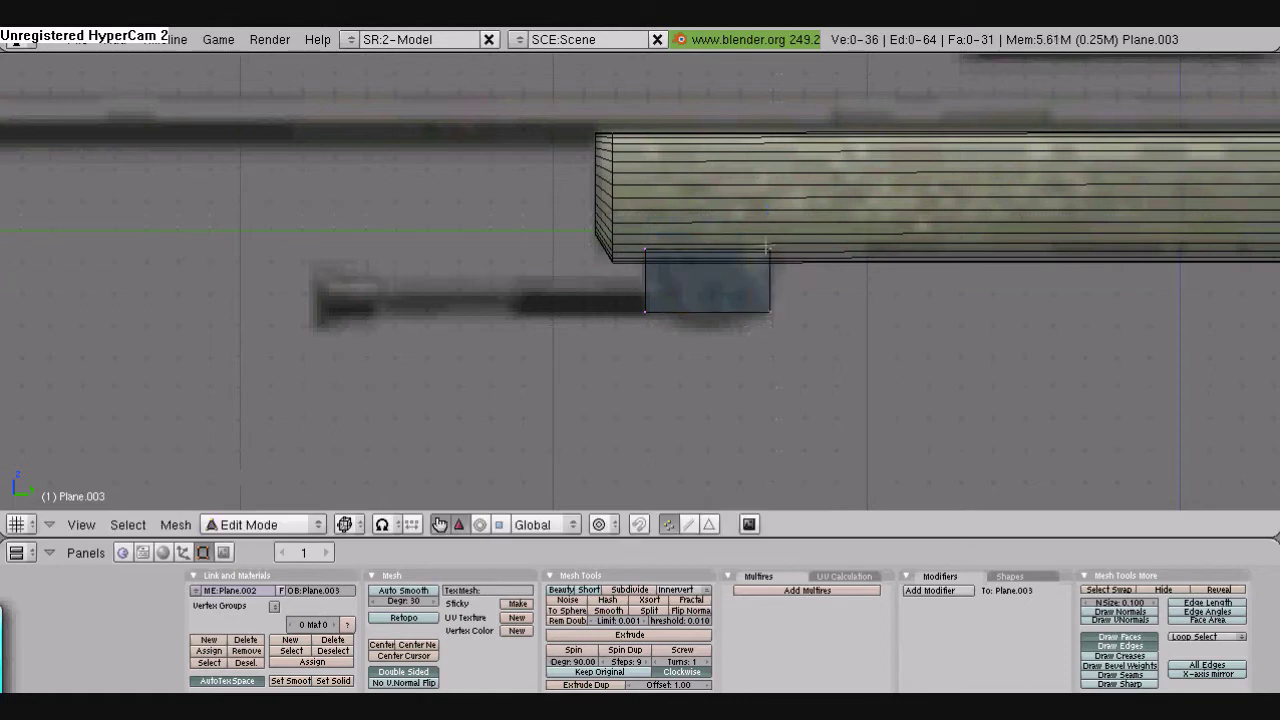
Select all four corners of the bipod mount plane and subdivide it once
right_click(644, 295)
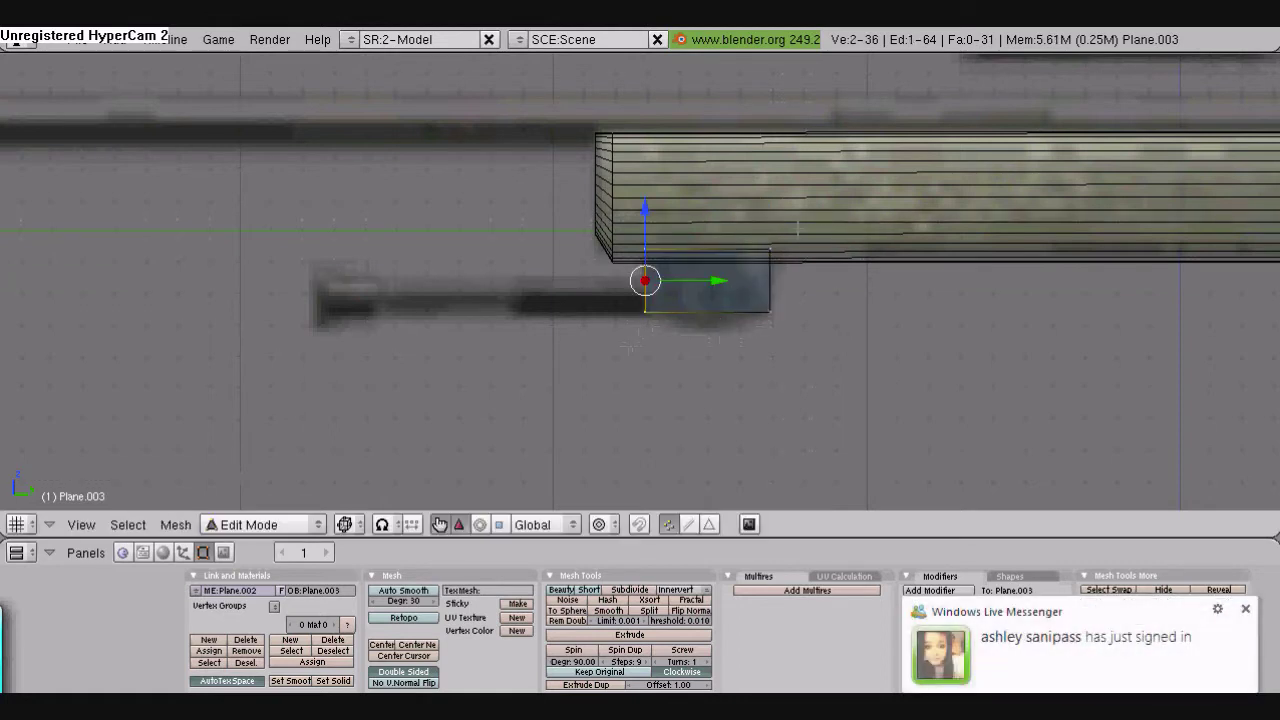
shift+right_click(759, 277)
click(1246, 610)
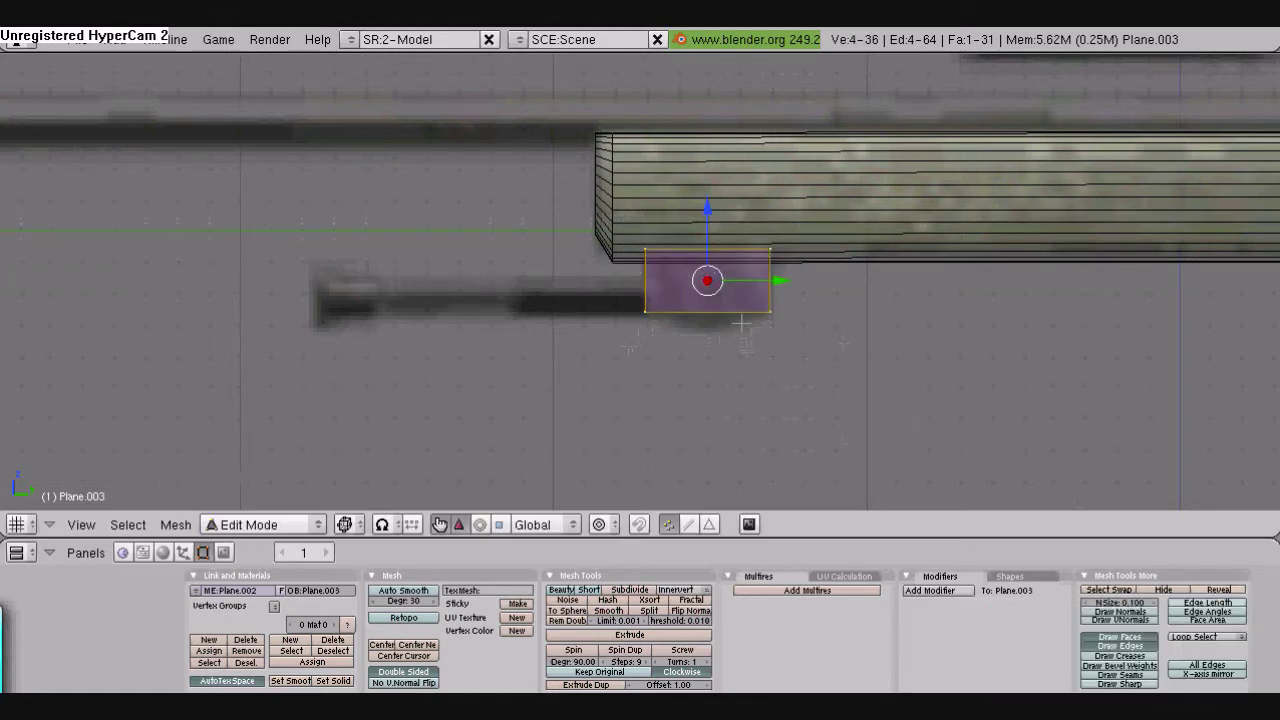
key(e)
key(Escape)
key(w)
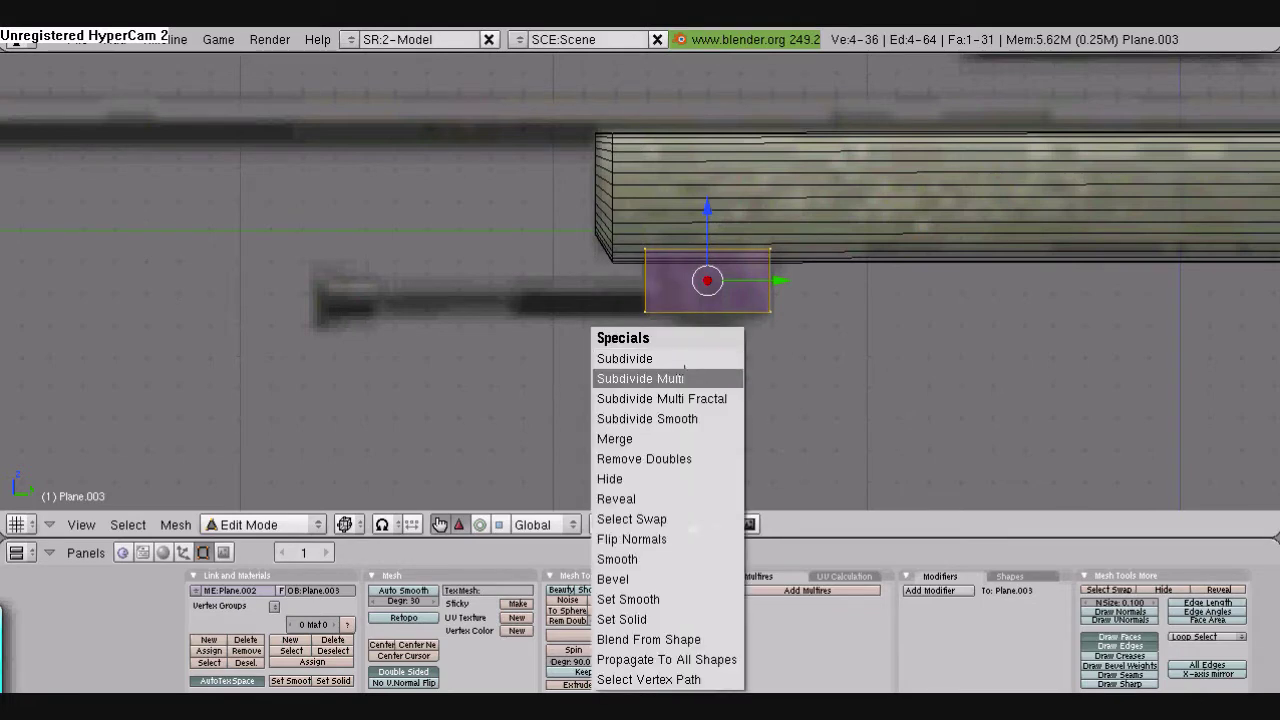
click(700, 376)
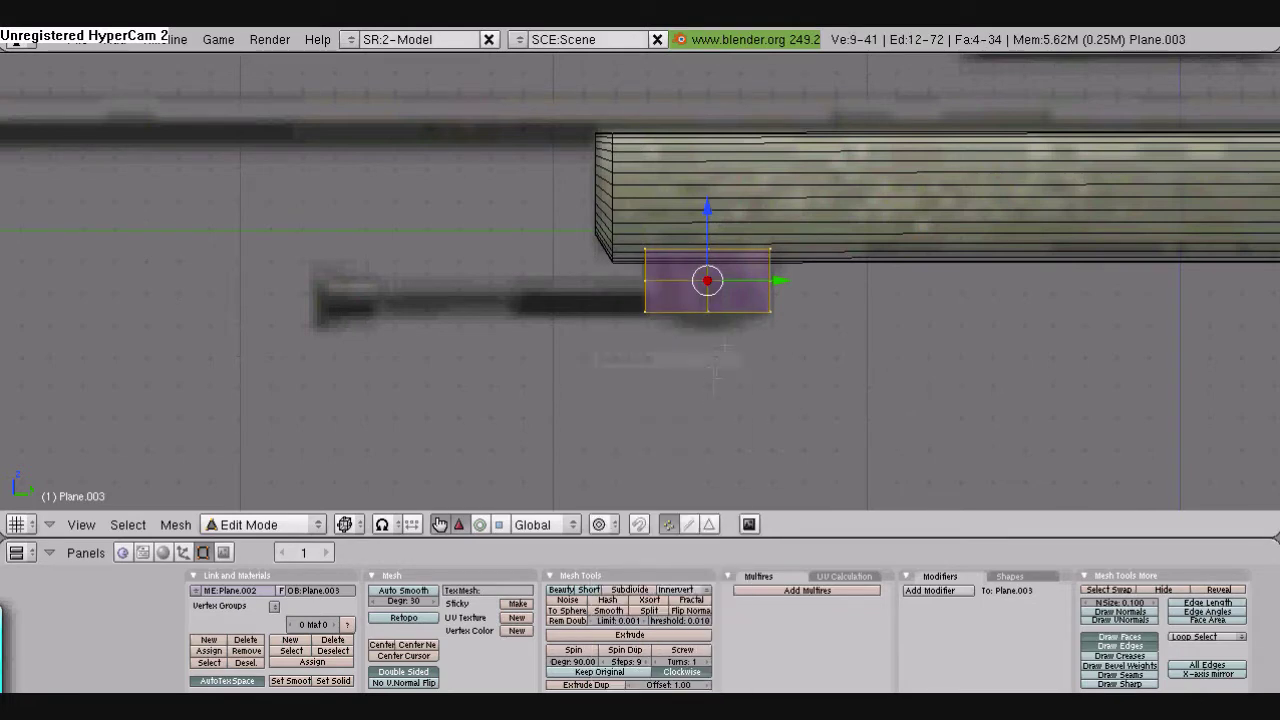
Extrude the bottom row of the subdivided mount plane downward along Z to the reference mount's lower edge
key(a)
key(b)
drag(793, 297, 602, 346)
key(e)
click(602, 347)
key(z)
click(601, 363)
key(a)
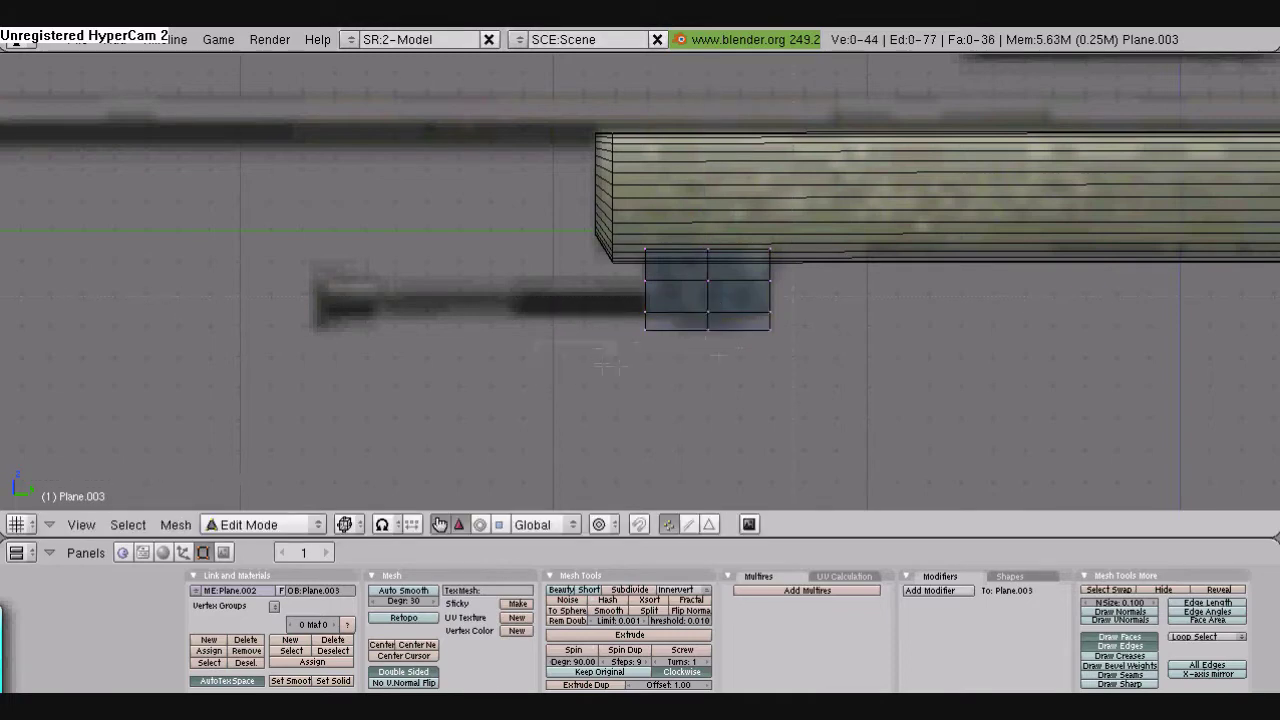
Scale the two outer vertices of the mount's bottom edge inward to about 0.24 to taper the underside
drag(634, 325, 764, 346)
key(b)
shift+right_click(738, 332)
key(s)
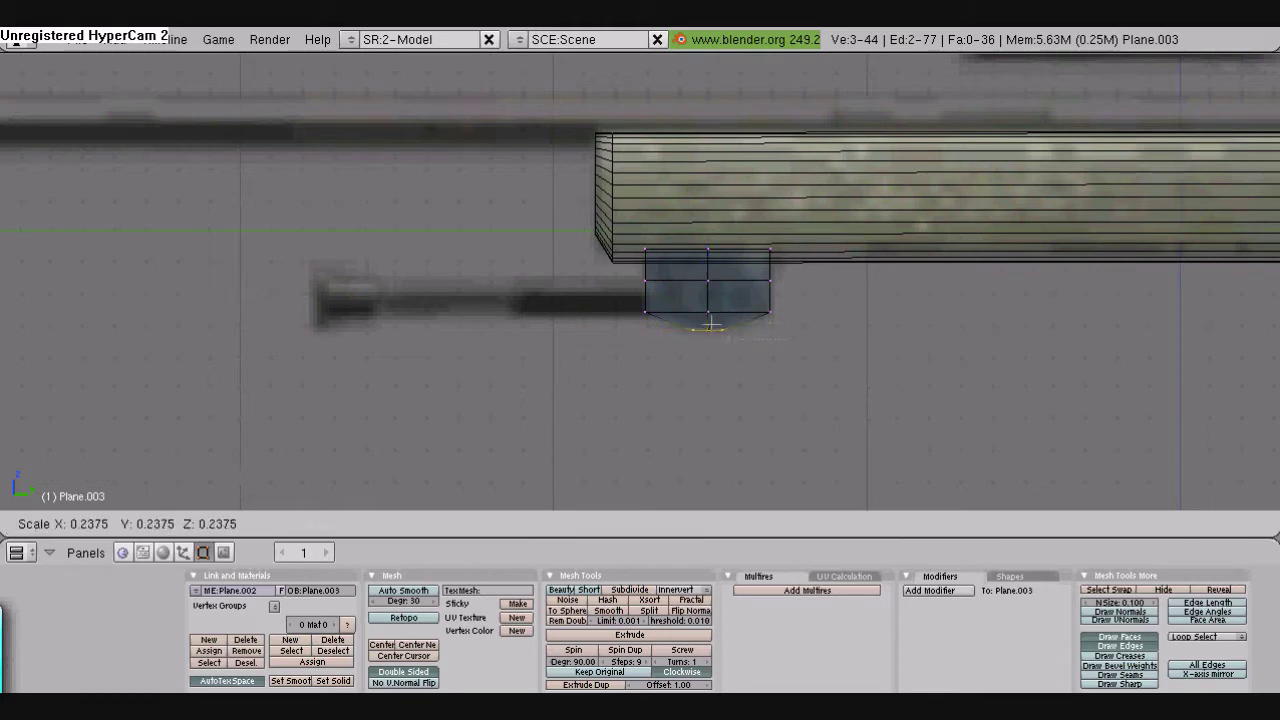
click(710, 325)
key(a)
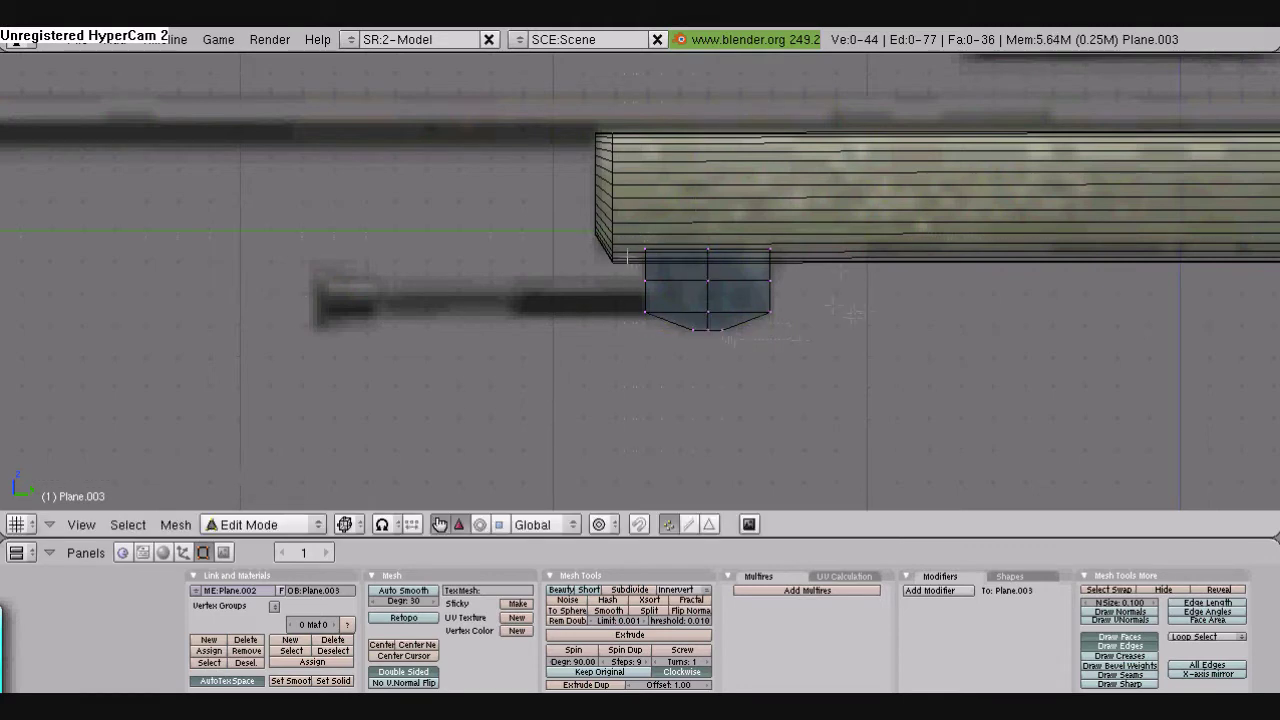
In the top view, move the flat bipod mount about 0.067 along X toward the side of the forestock
key(a)
key(a)
click(95, 523)
click(96, 346)
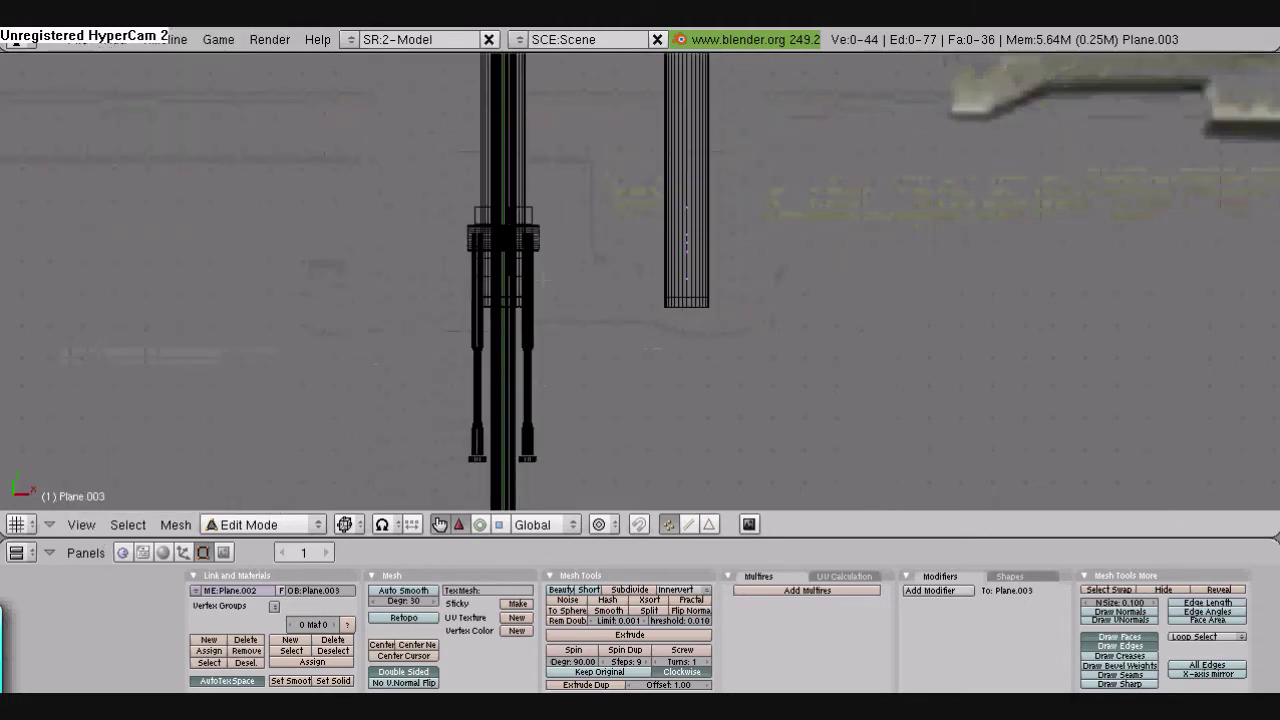
scroll(640, 280, up, 3)
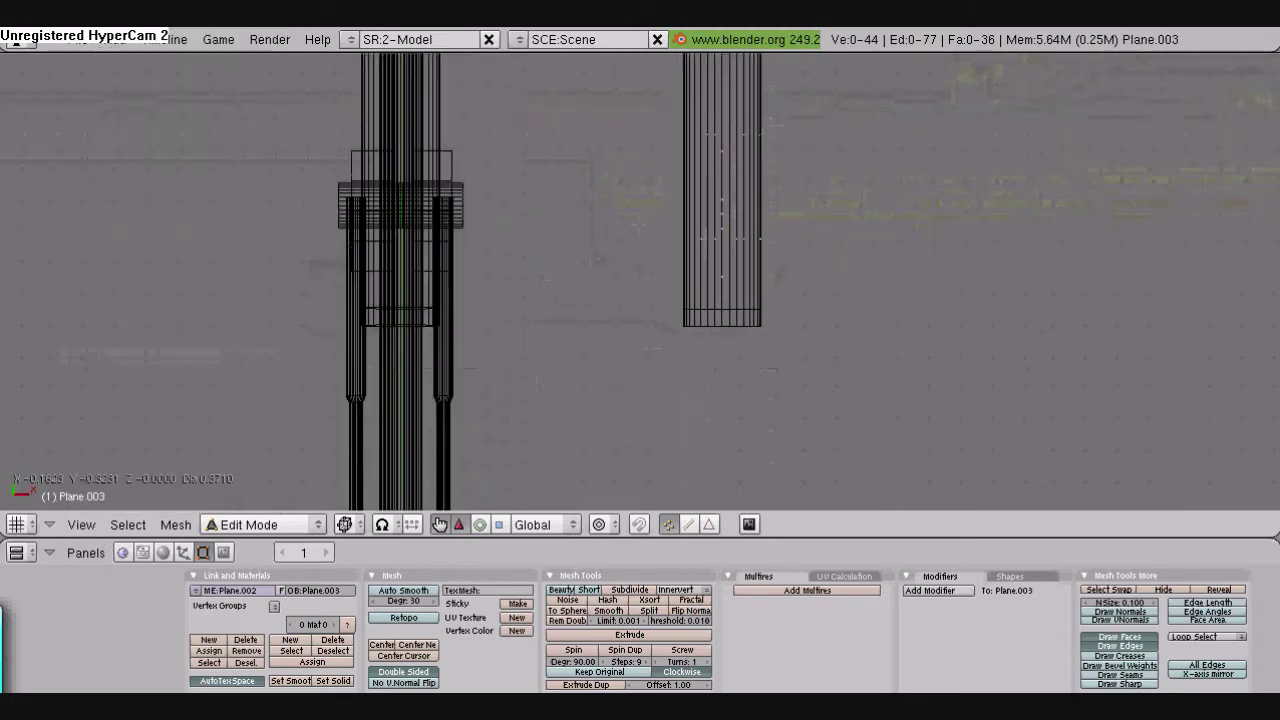
drag(706, 239, 690, 308)
key(g)
key(x)
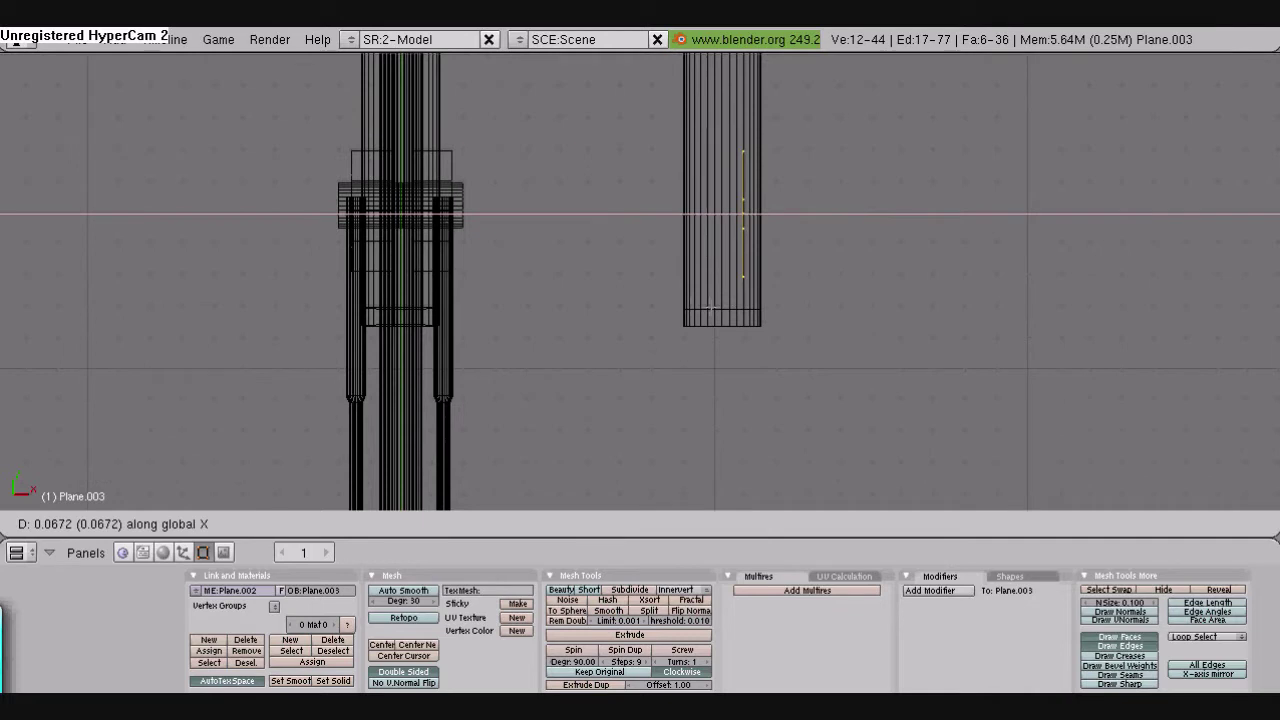
click(713, 307)
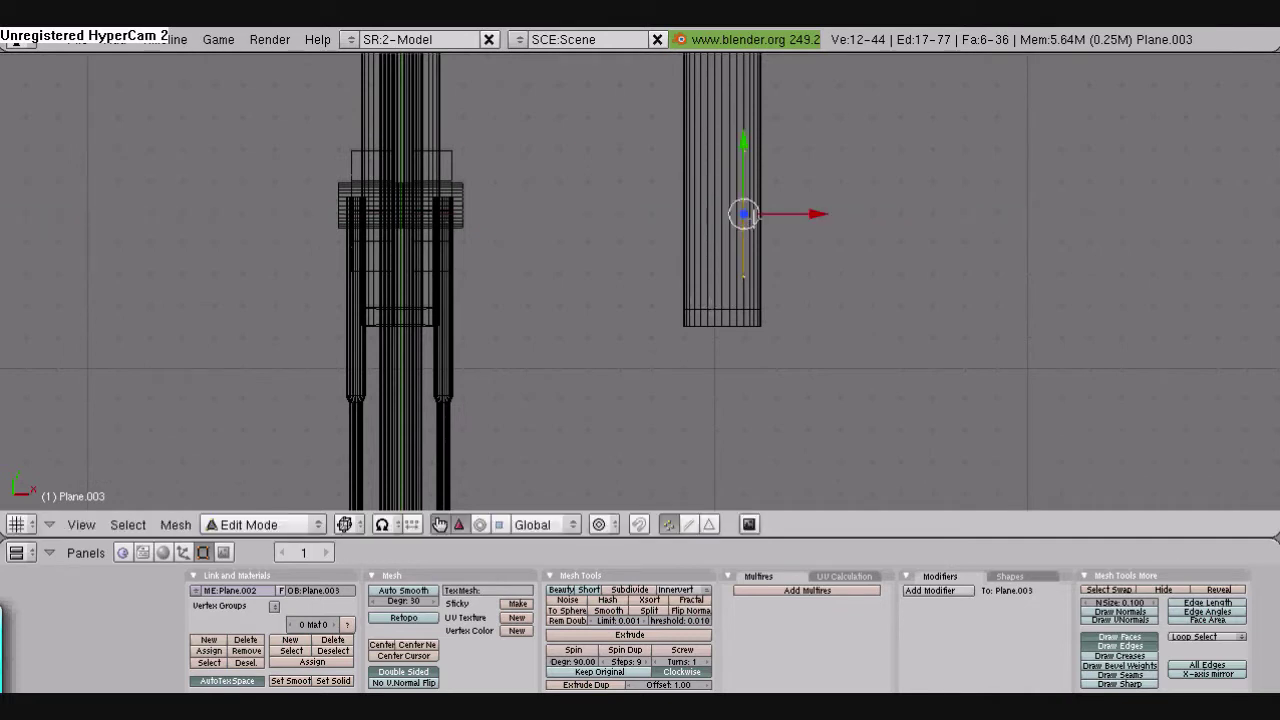
Extrude the flat mount outline along its normal across the middle of the forestock to give it thickness
key(ctrl+e)
click(744, 214)
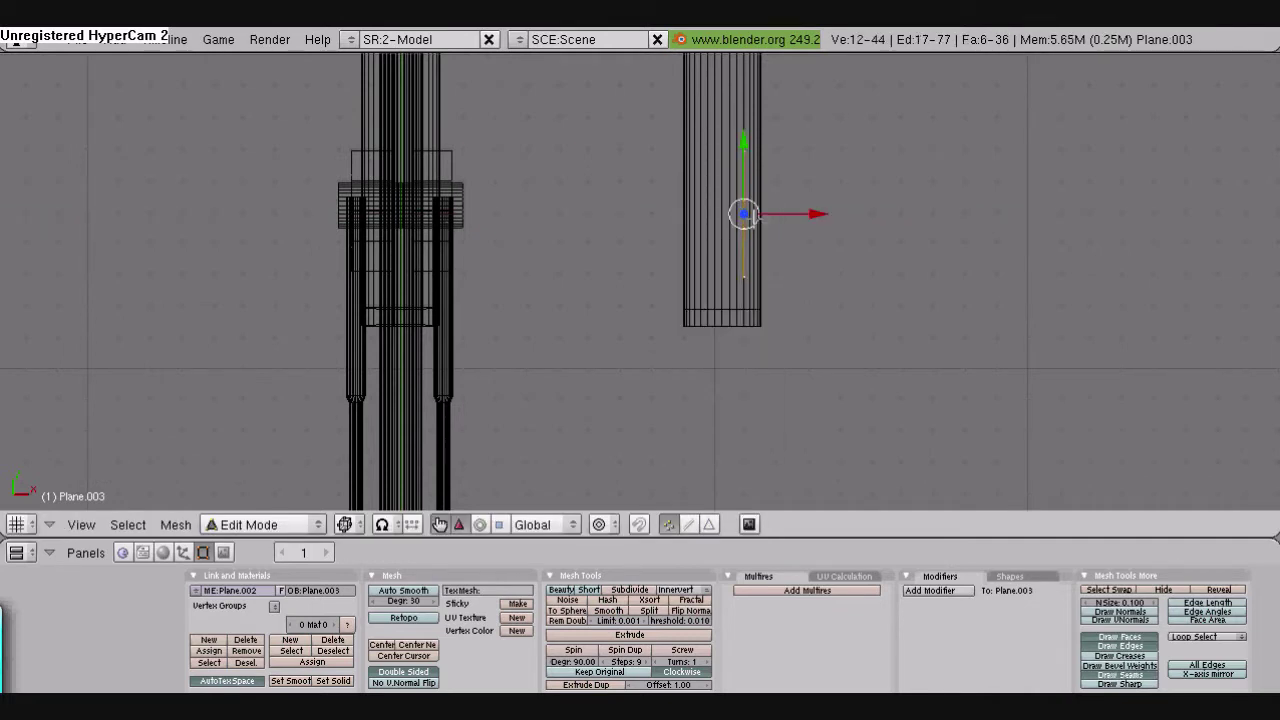
key(a)
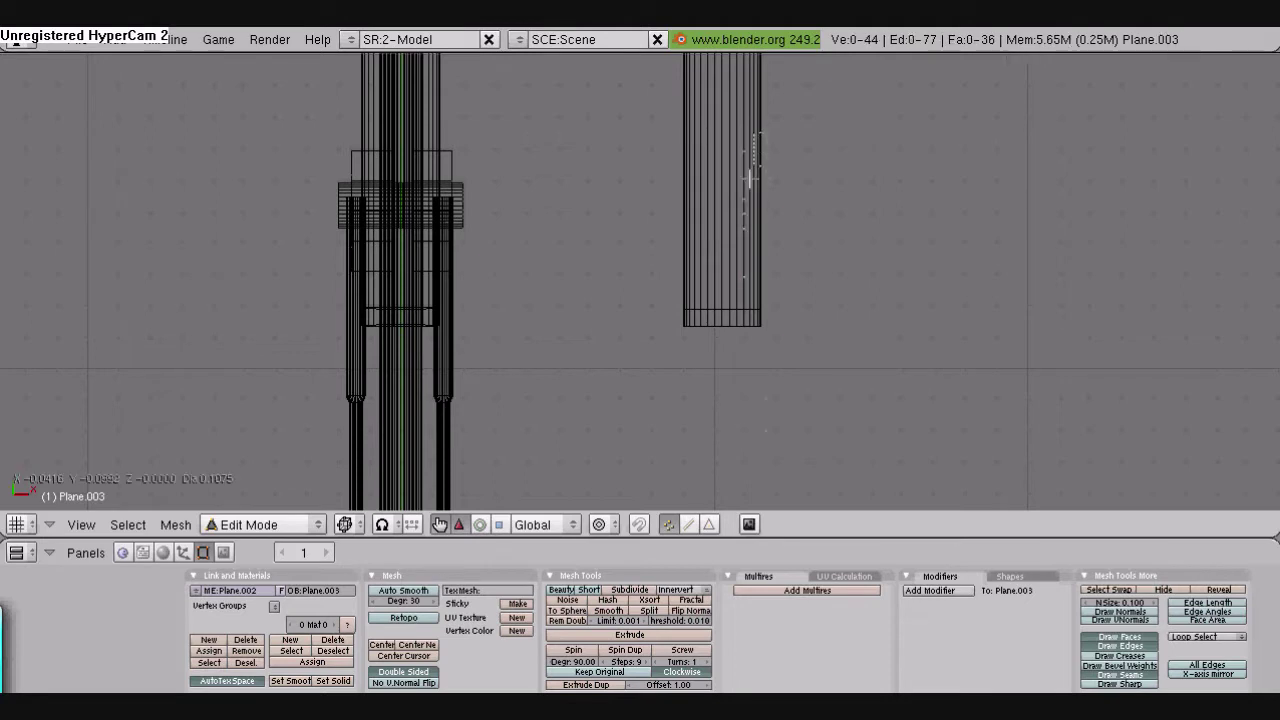
drag(749, 179, 723, 302)
key(e)
click(721, 301)
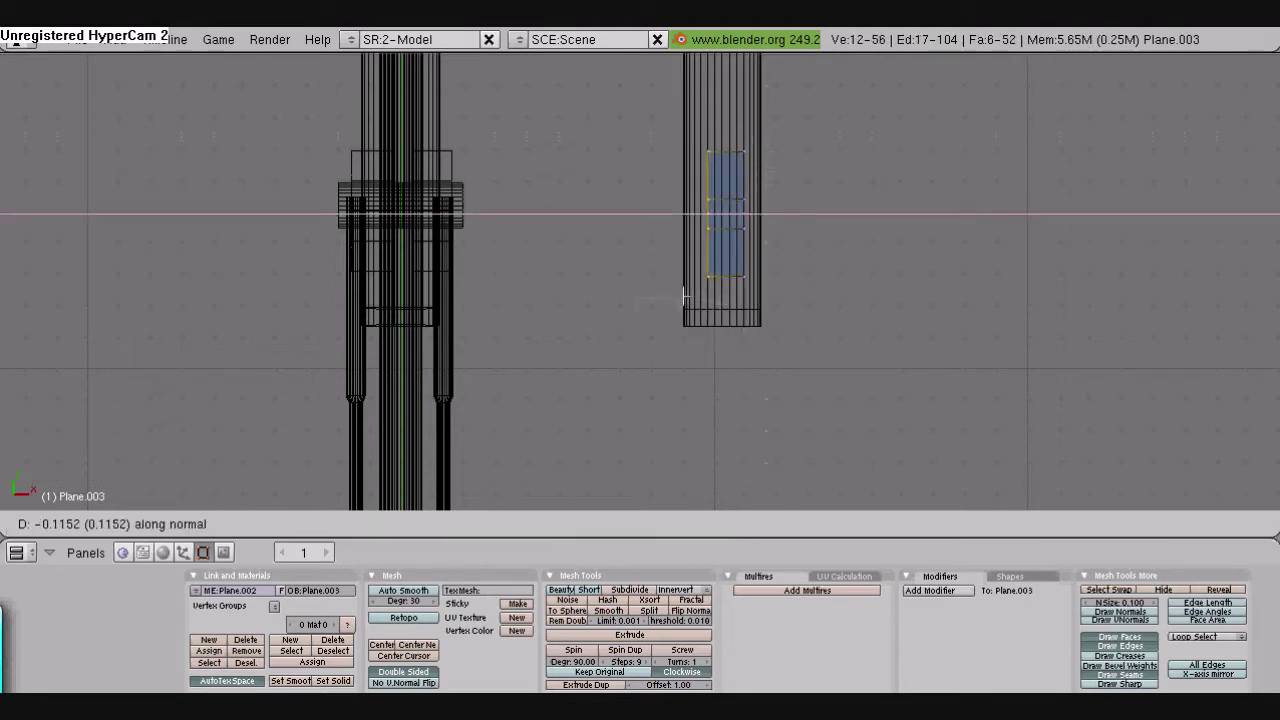
click(680, 293)
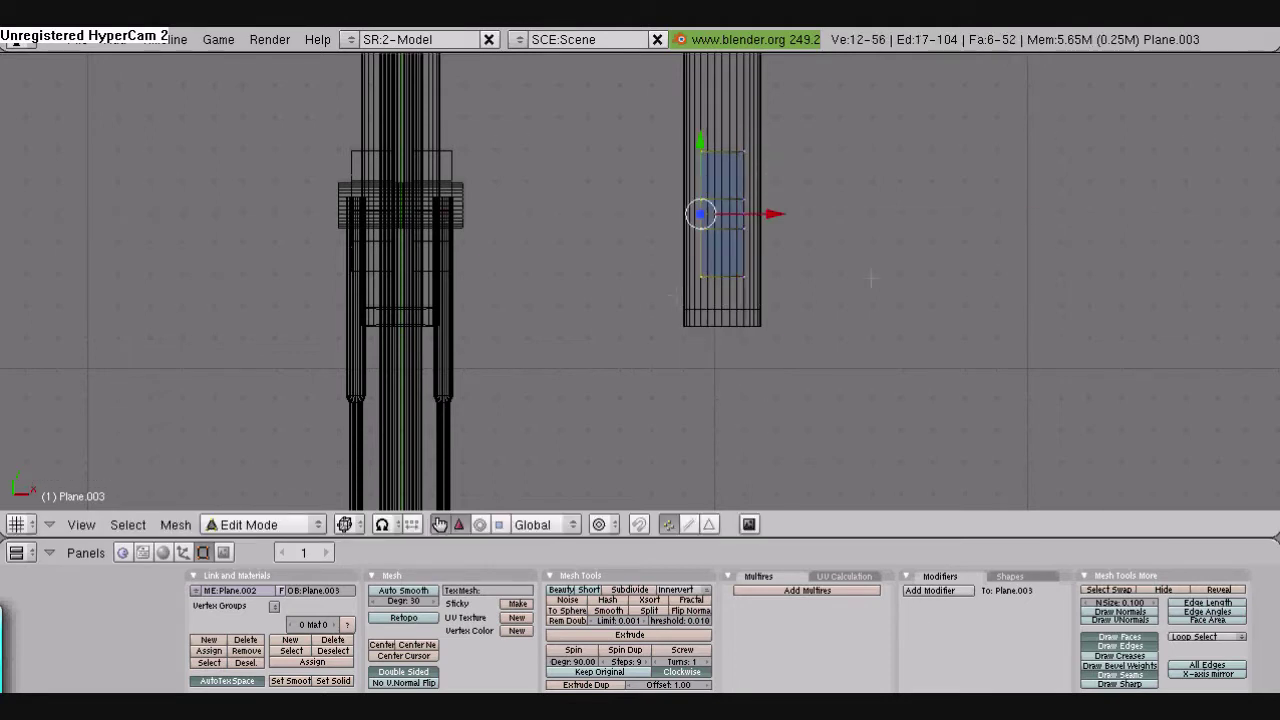
Add a cylinder to the mesh, place it beside the forestock and rotate it 90° about Y
key(space)
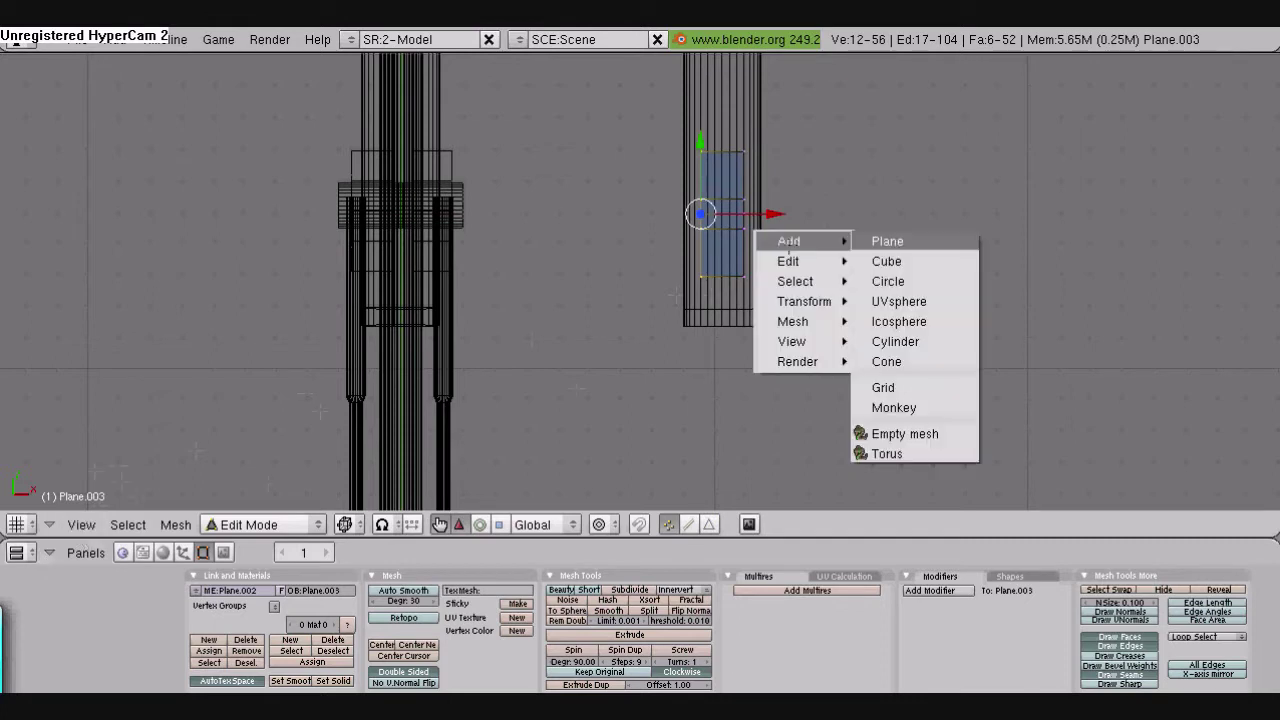
click(923, 347)
click(1012, 342)
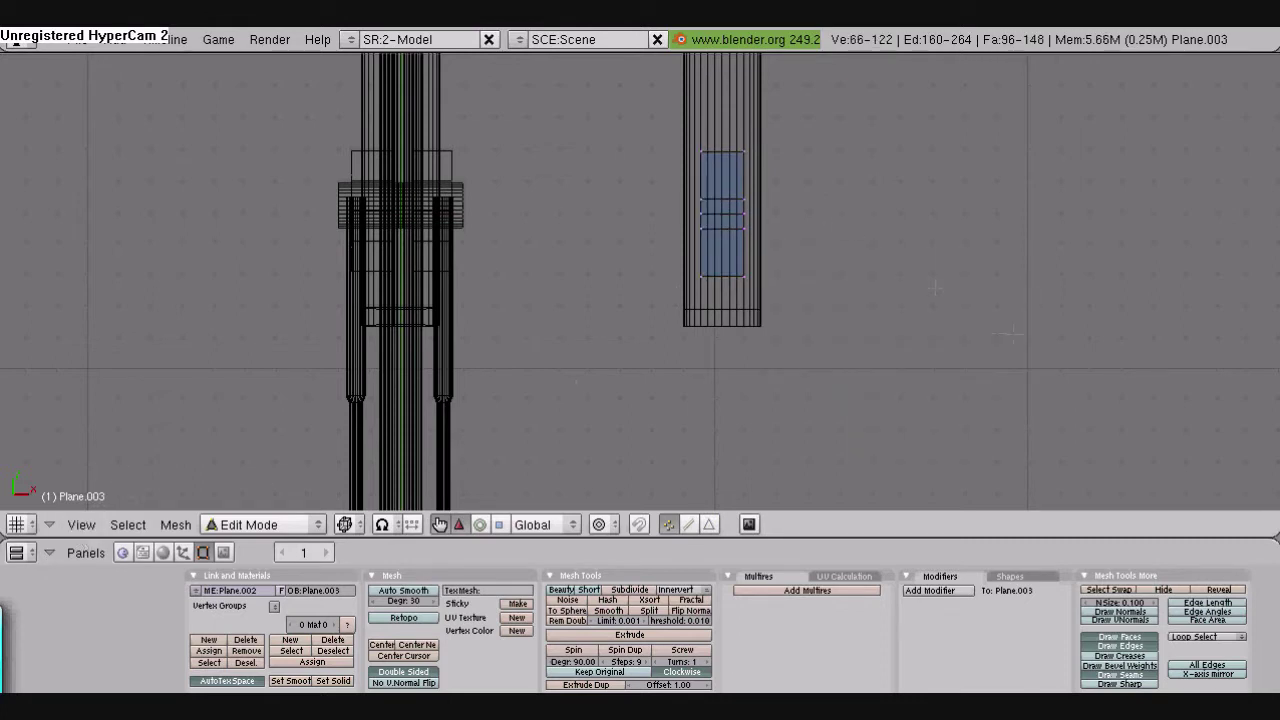
scroll(937, 284, down, 11)
key(g)
click(729, 302)
scroll(735, 308, up, 4)
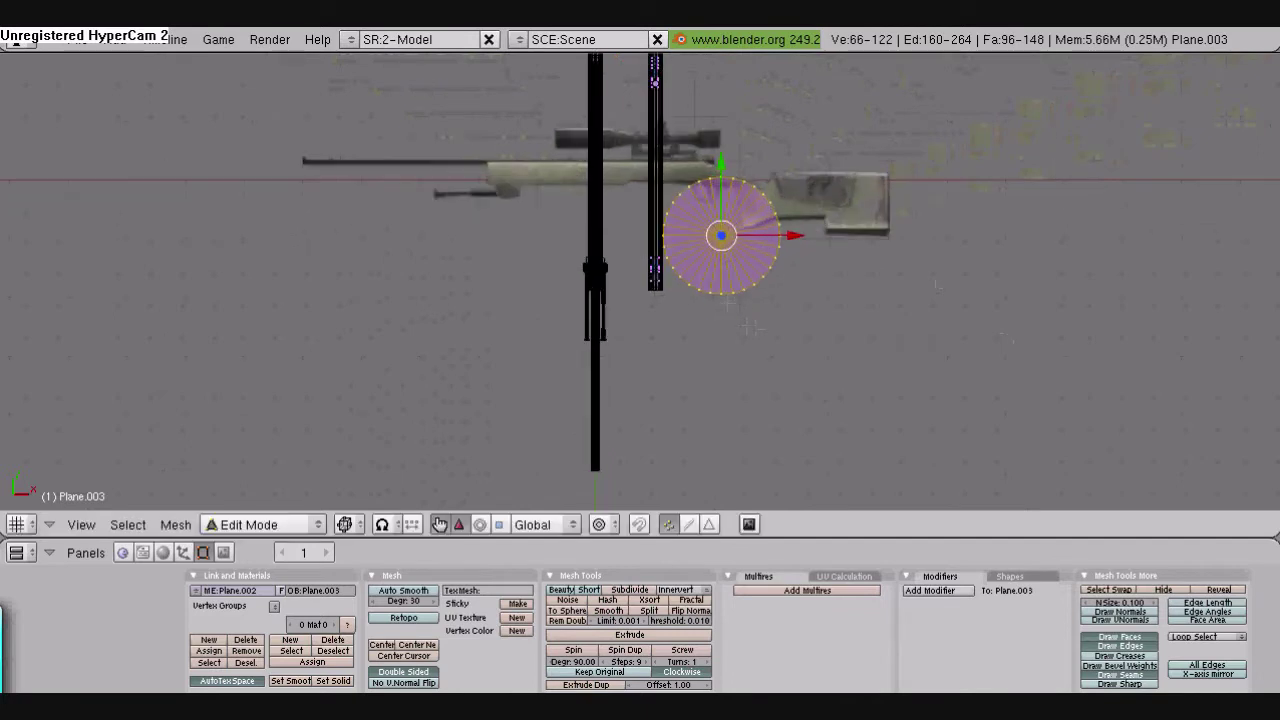
text(ry90)
key(Return)
Shrink the cylinder to roughly the mount's size and move it next to the bipod mount
scroll(748, 326, up, 1)
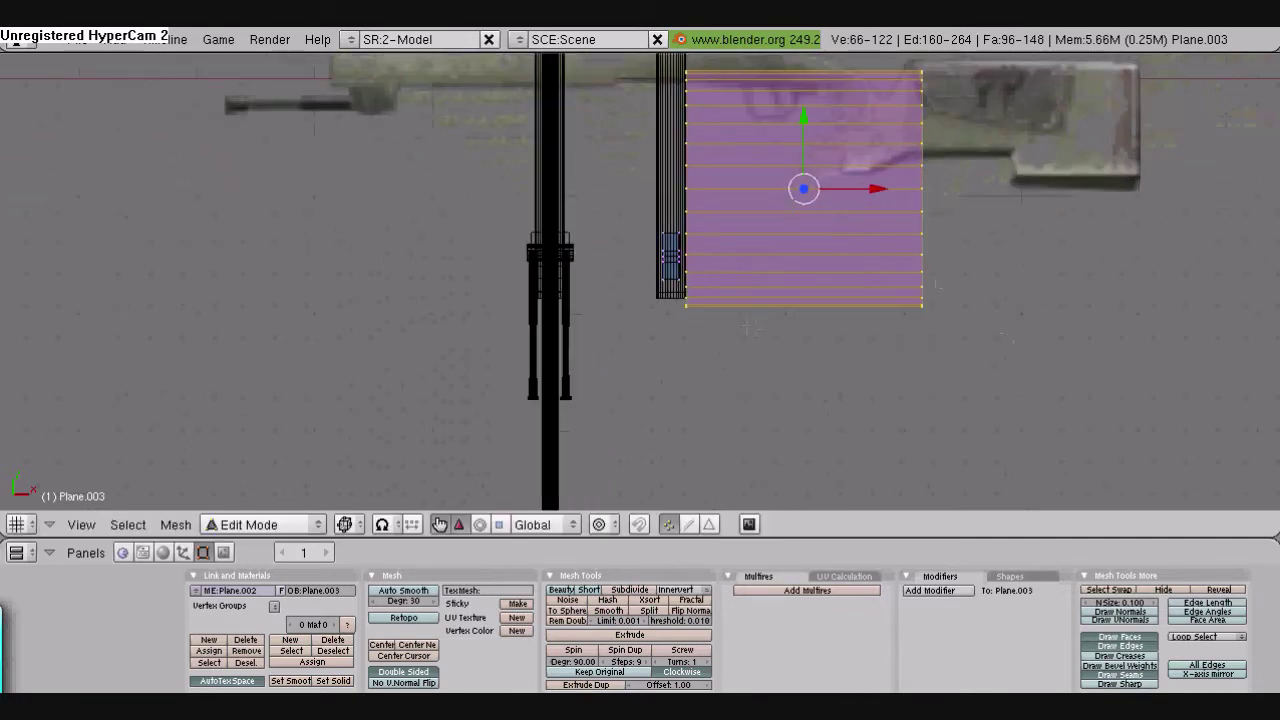
key(s)
click(771, 219)
key(g)
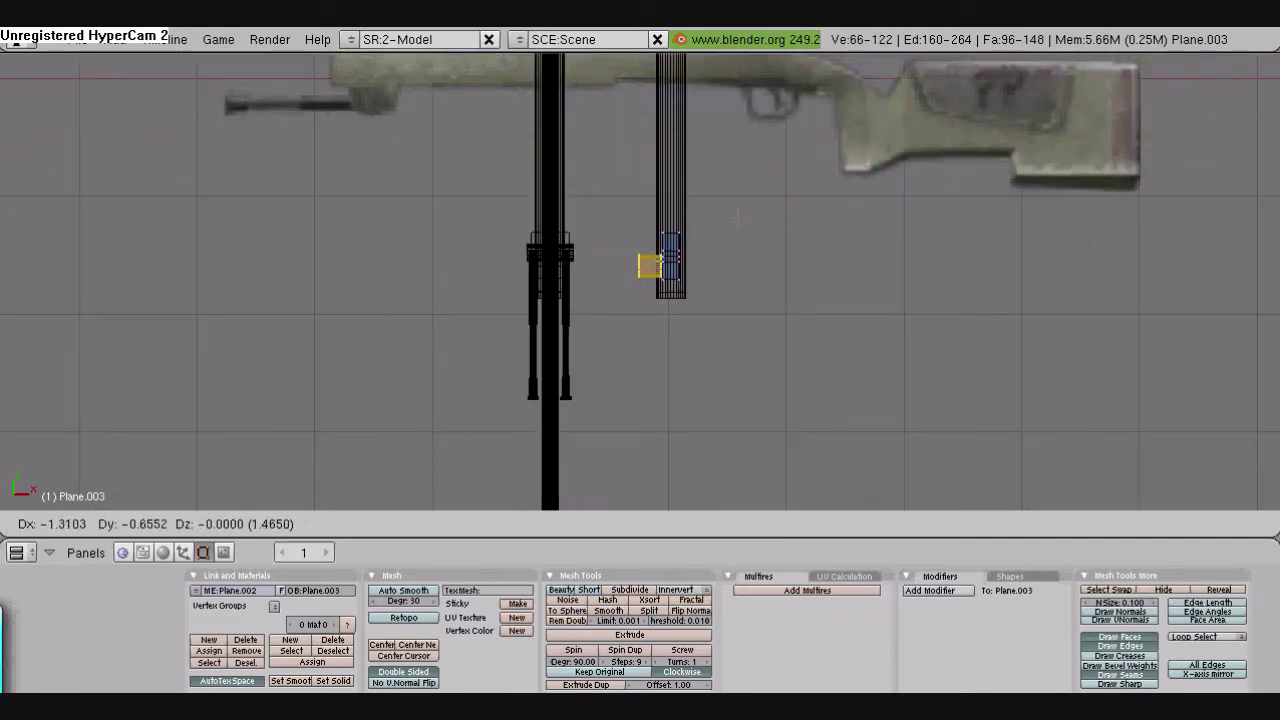
click(617, 293)
In the side view, move the cylinder onto the middle of the bipod mount and fit its size
scroll(617, 293, up, 2)
click(80, 527)
click(100, 317)
key(g)
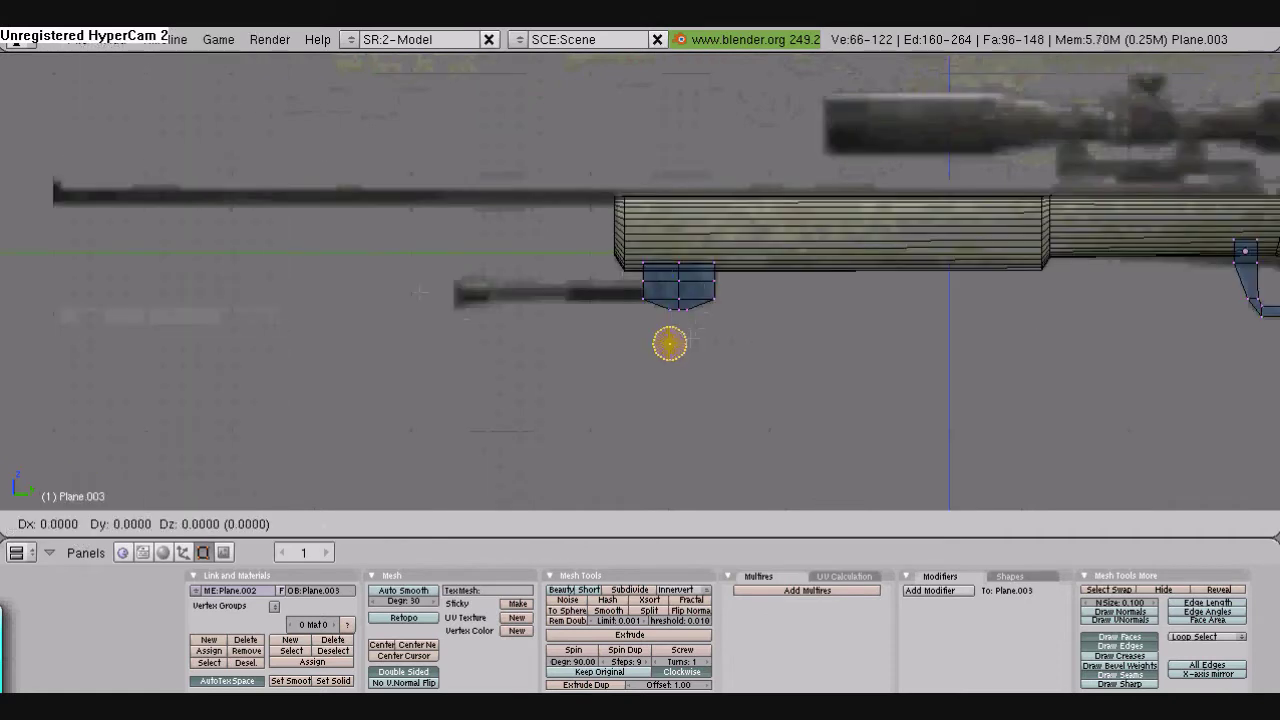
click(701, 284)
key(s)
key(Return)
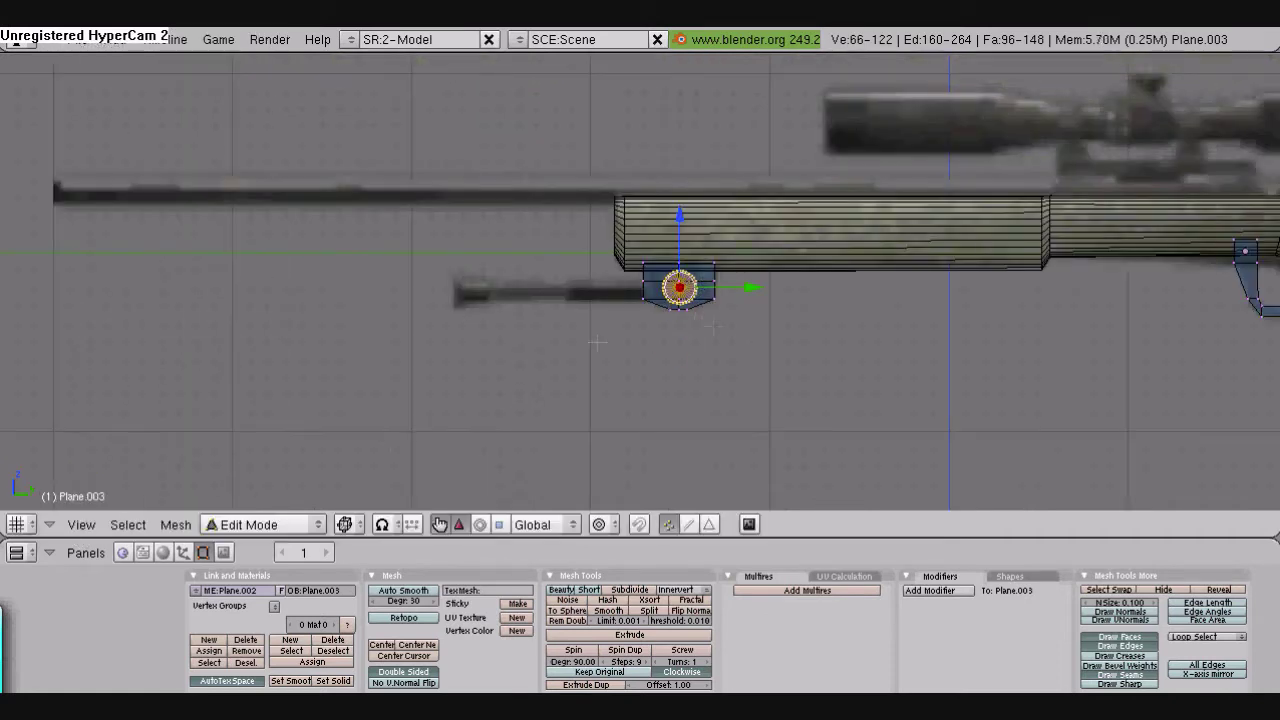
In the top view, stretch the cylinder along X to the forestock's width and center it across the mount
click(80, 525)
click(100, 363)
key(s)
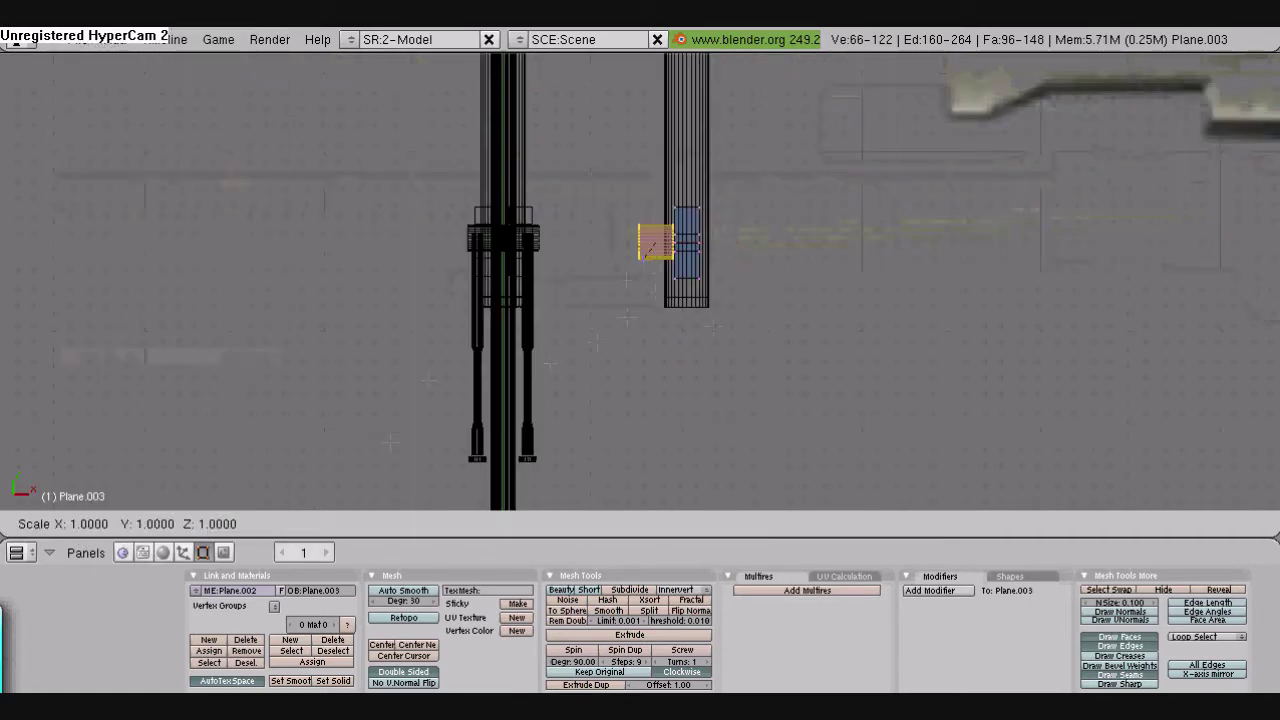
key(x)
key(Return)
key(g)
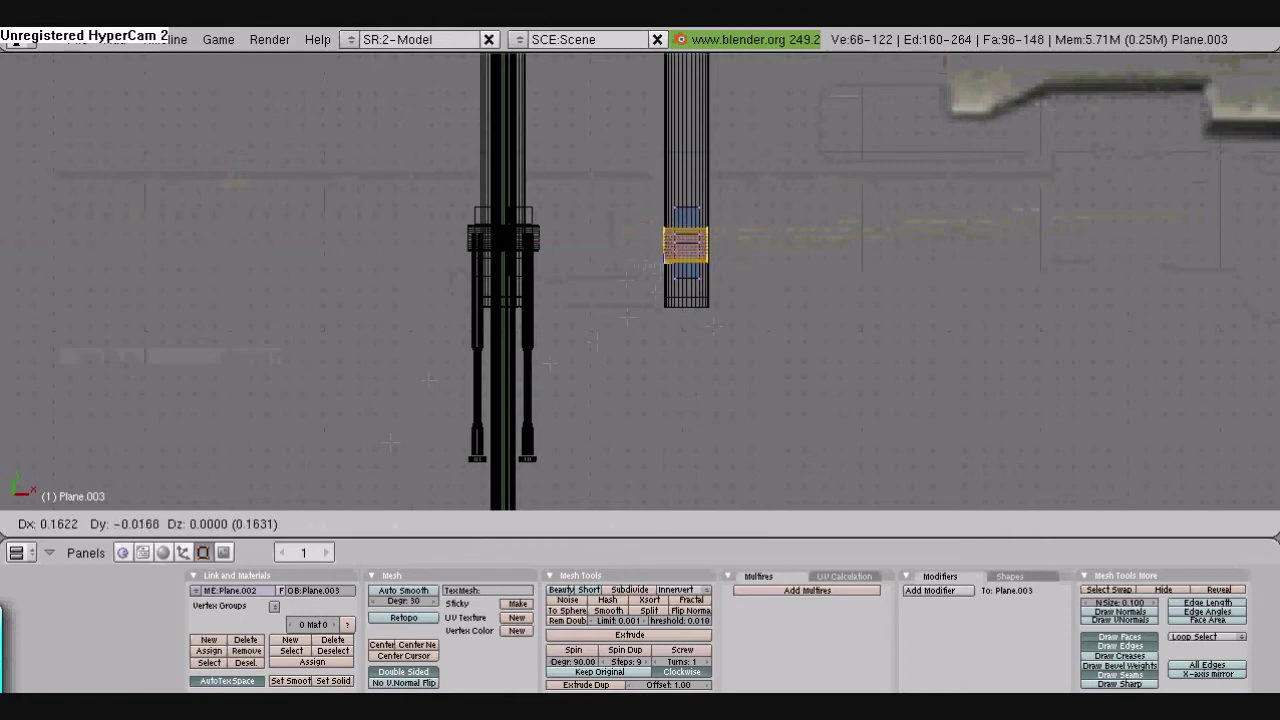
key(Return)
scroll(687, 245, up, 3)
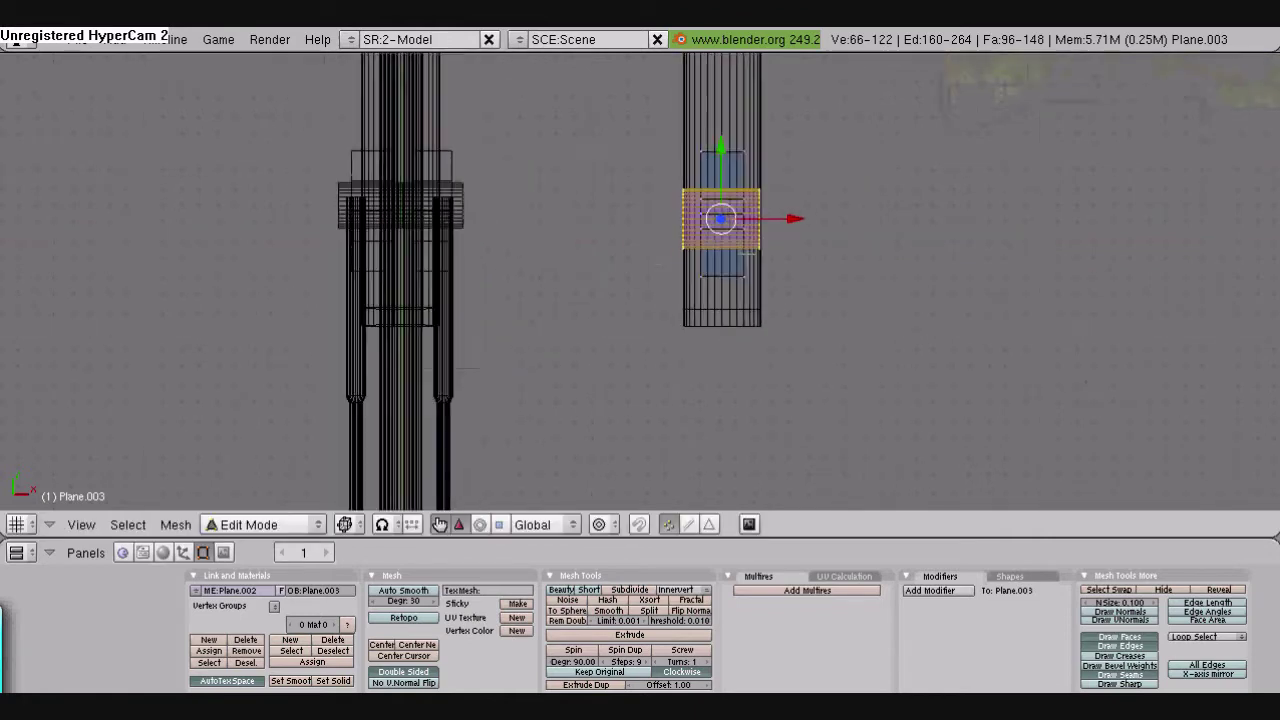
key(g)
key(x)
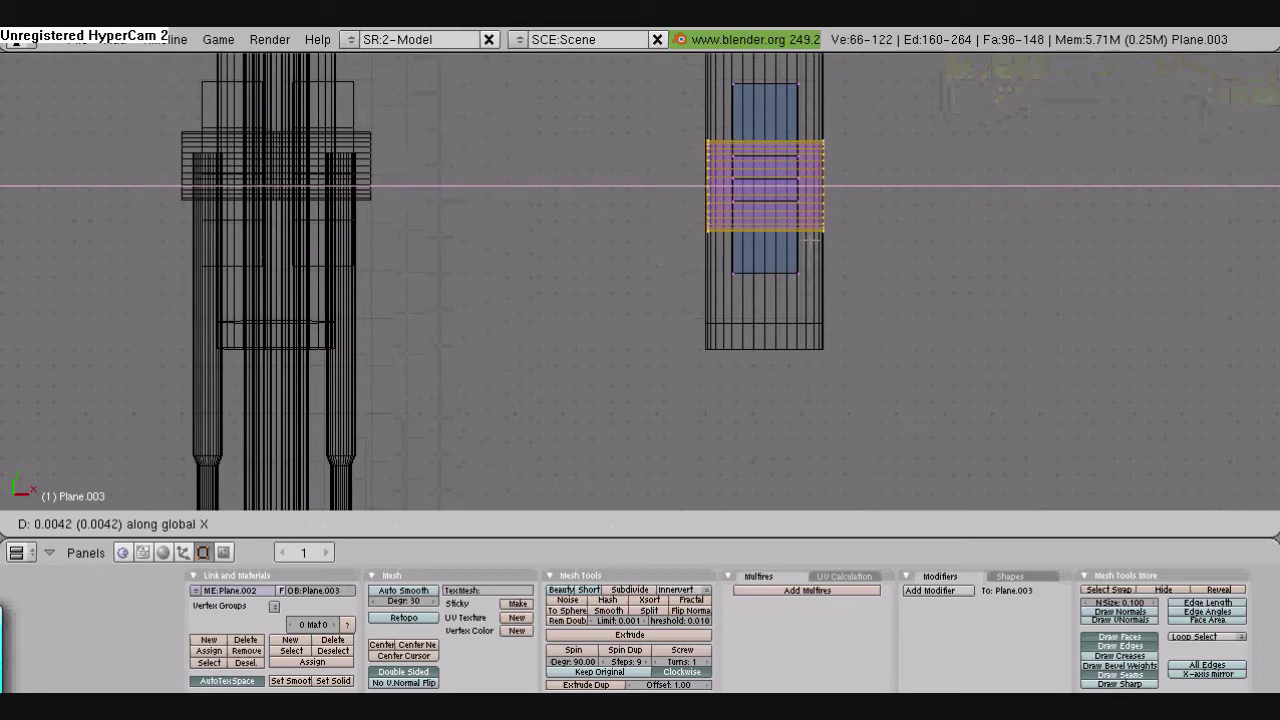
key(Escape)
Return to the side view, deselect the cylinder and add a 32-vertex circle to the mesh
click(82, 524)
click(86, 334)
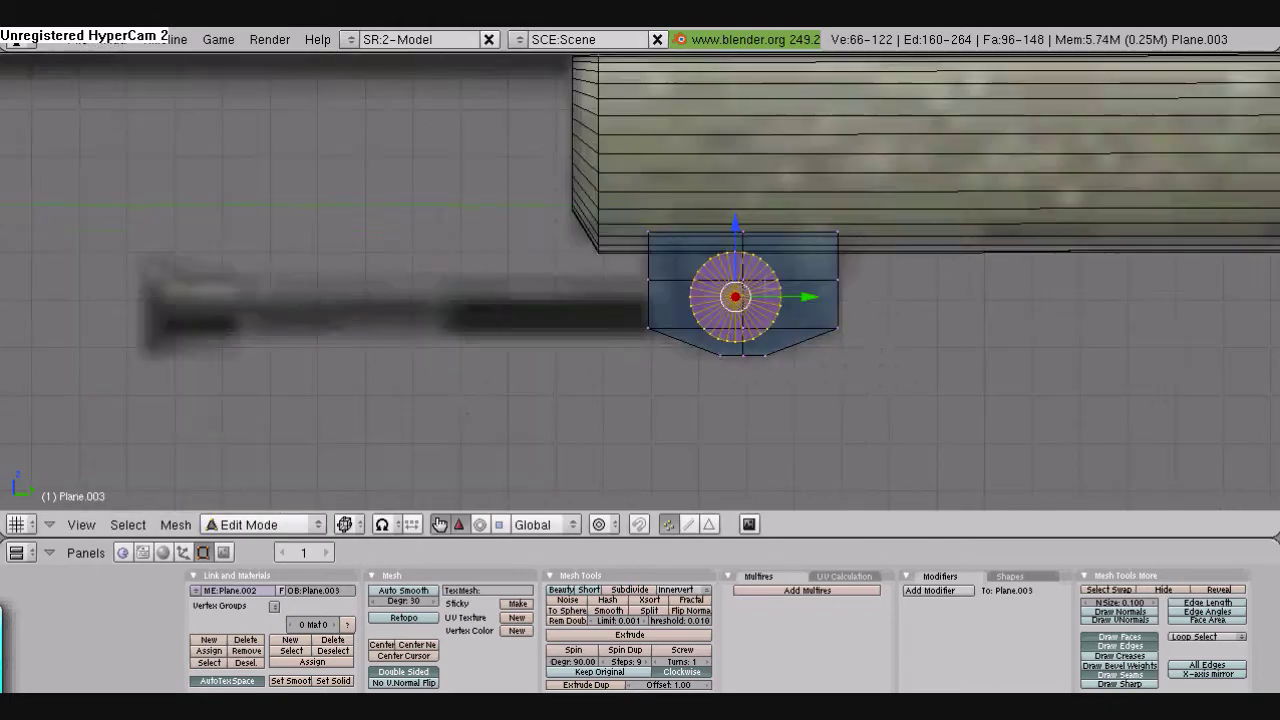
shift+middle_drag(640, 281, 689, 340)
scroll(689, 340, down, 2)
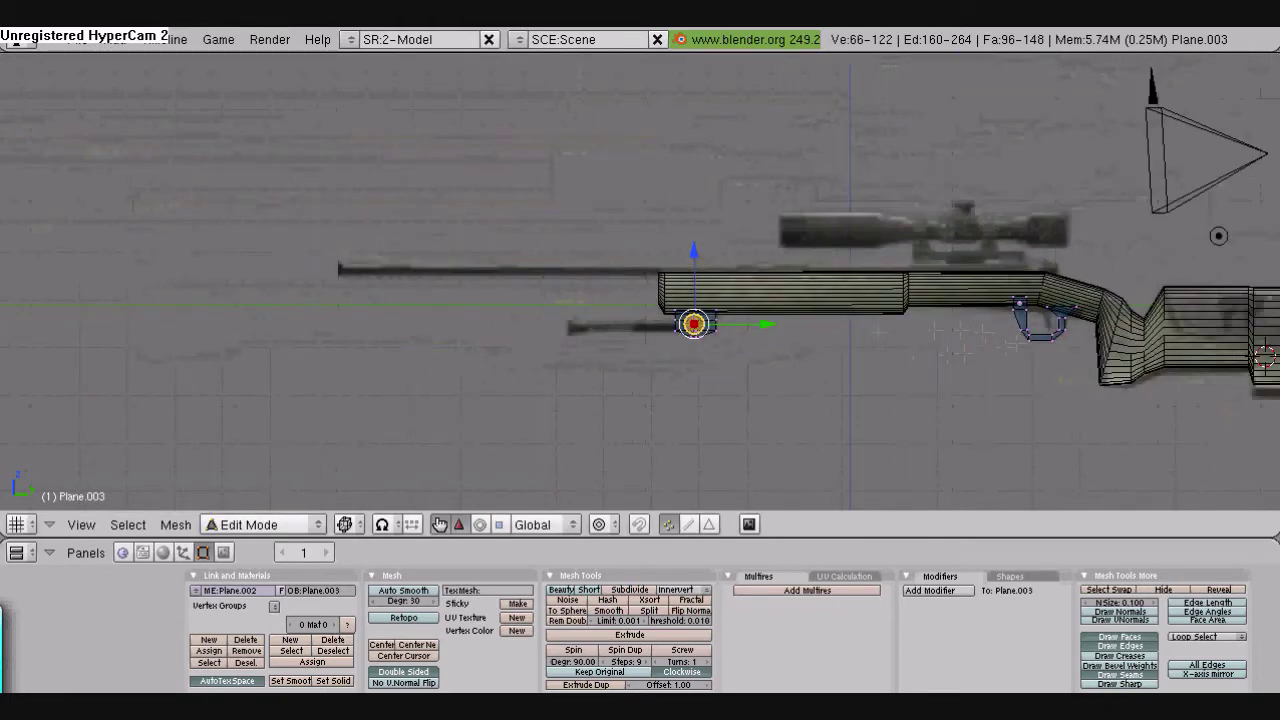
scroll(689, 340, up, 2)
key(a)
key(space)
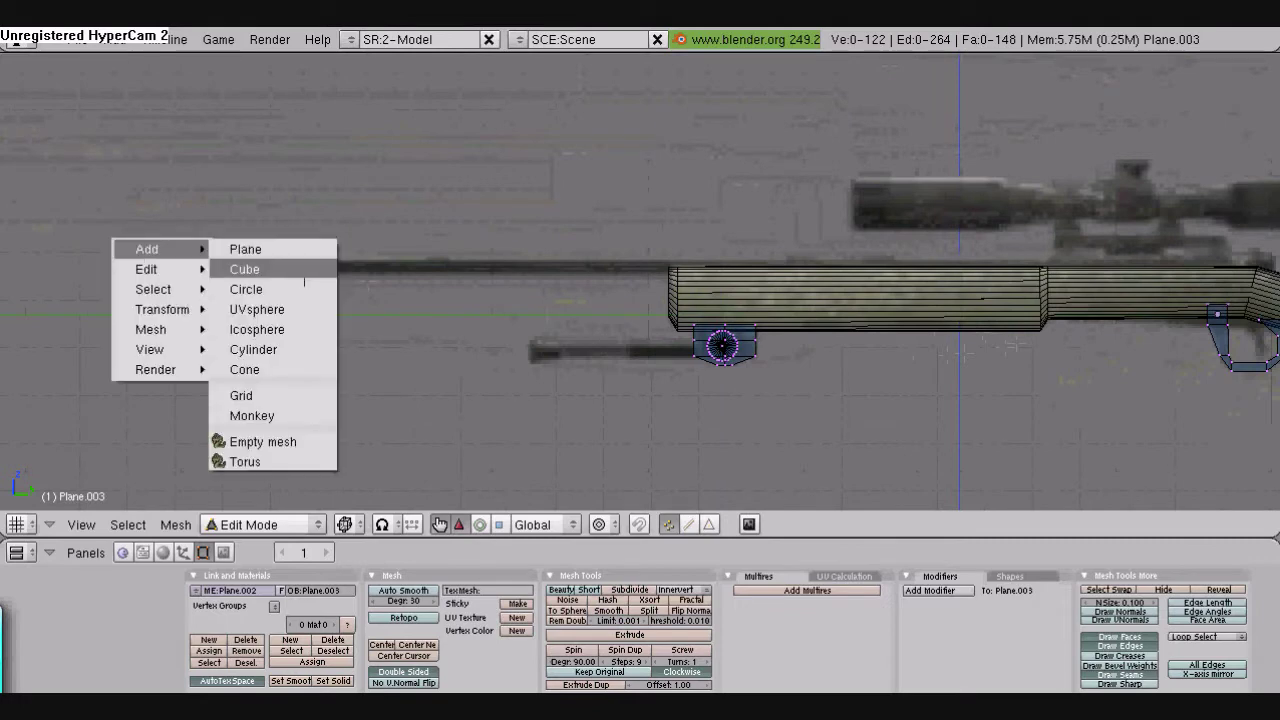
click(246, 289)
click(251, 320)
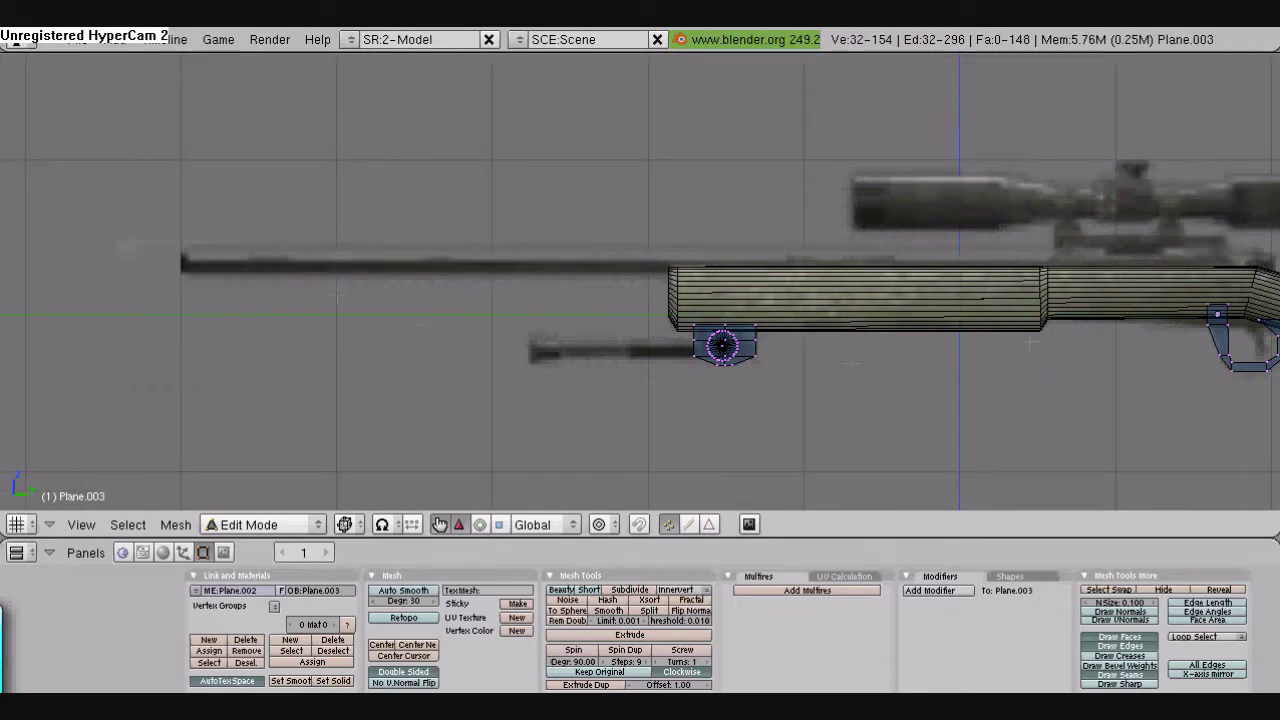
Shrink the circle to about 0.085, move it to the muzzle end of the barrel and fit it to the barrel's thickness
scroll(251, 320, down, 2)
key(s)
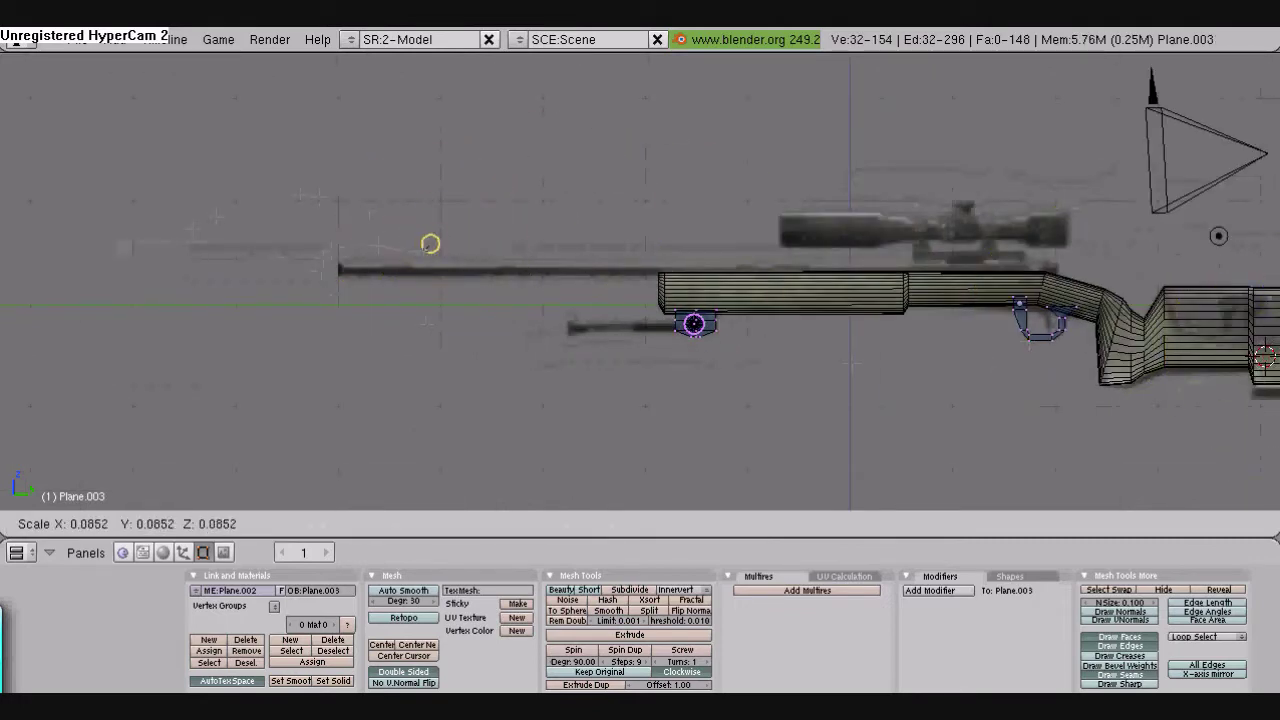
click(427, 248)
key(g)
click(340, 271)
key(s)
key(Return)
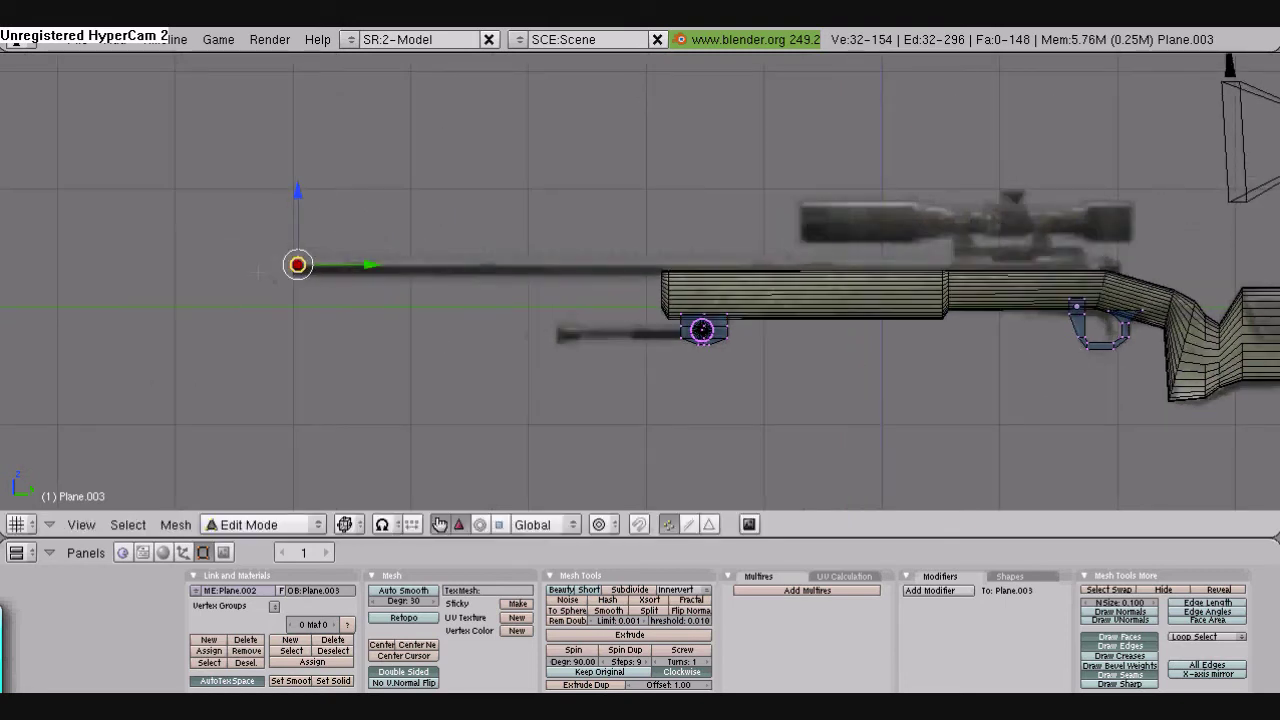
scroll(138, 242, up, 1)
scroll(270, 271, up, 2)
key(s)
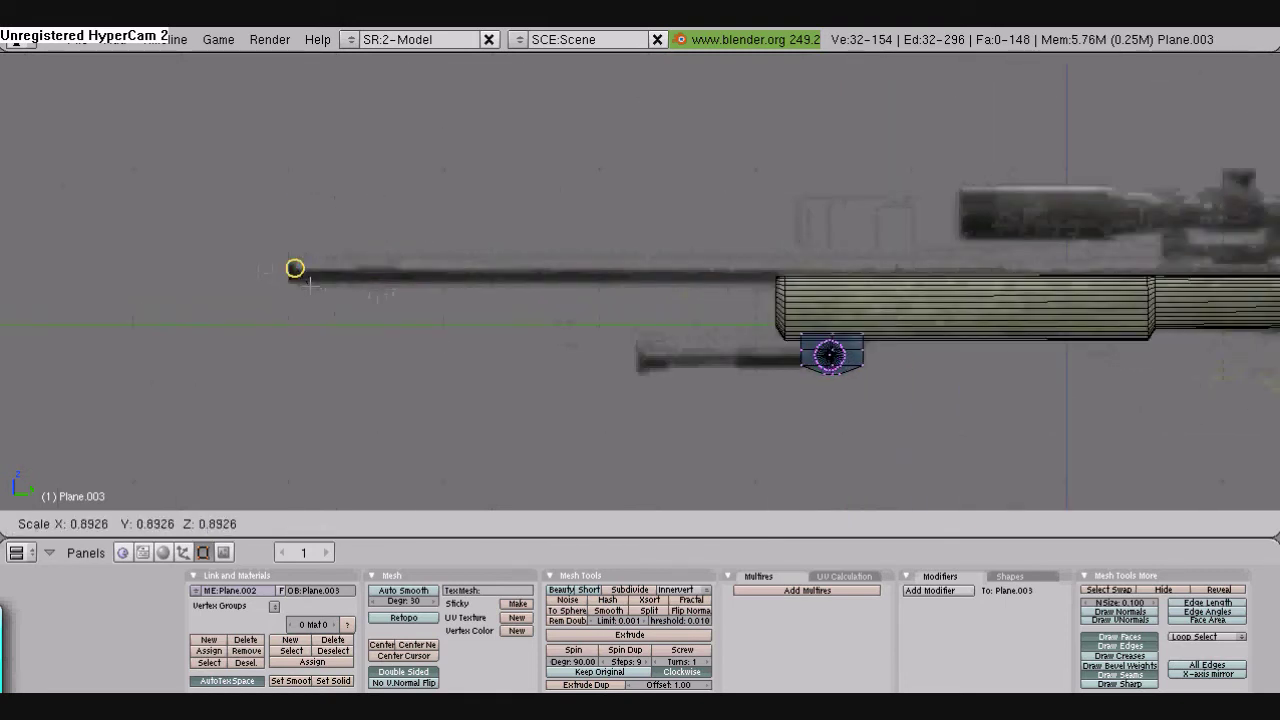
click(310, 285)
Rotate the muzzle circle 90° about X and by another 90° to turn it edge-on to the side view
text(rx90)
key(Return)
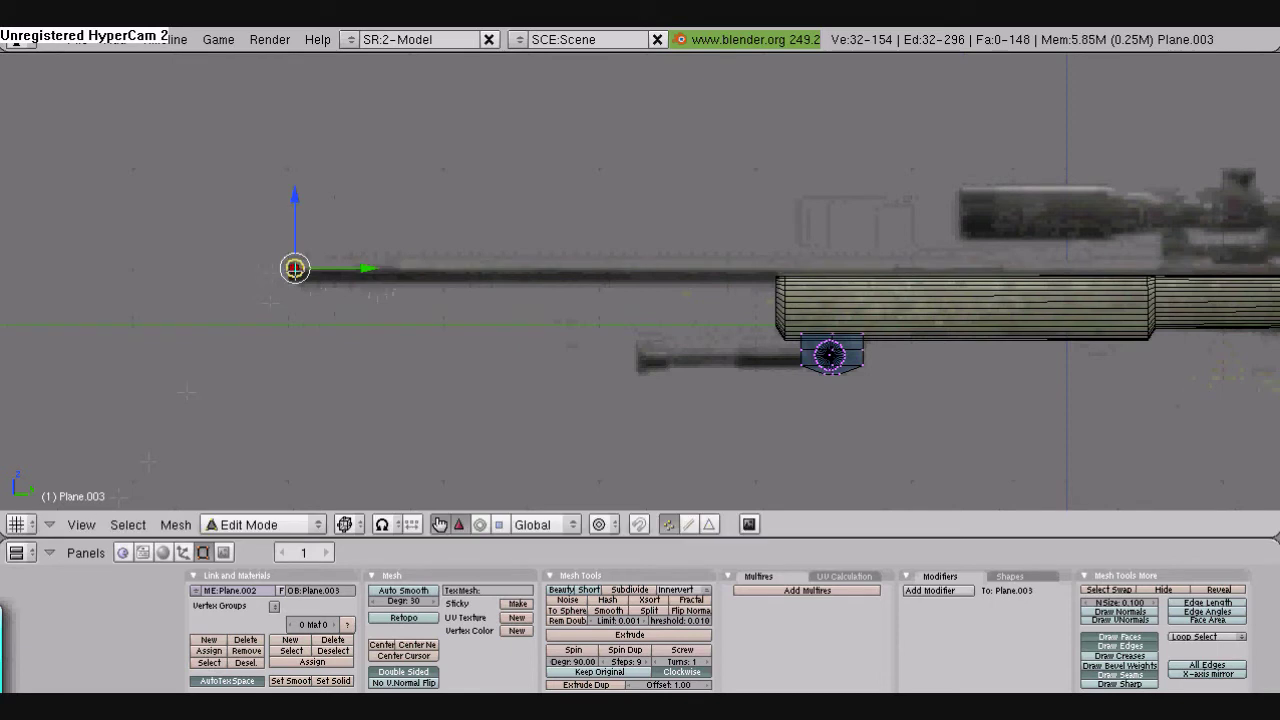
text(rx90)
key(Return)
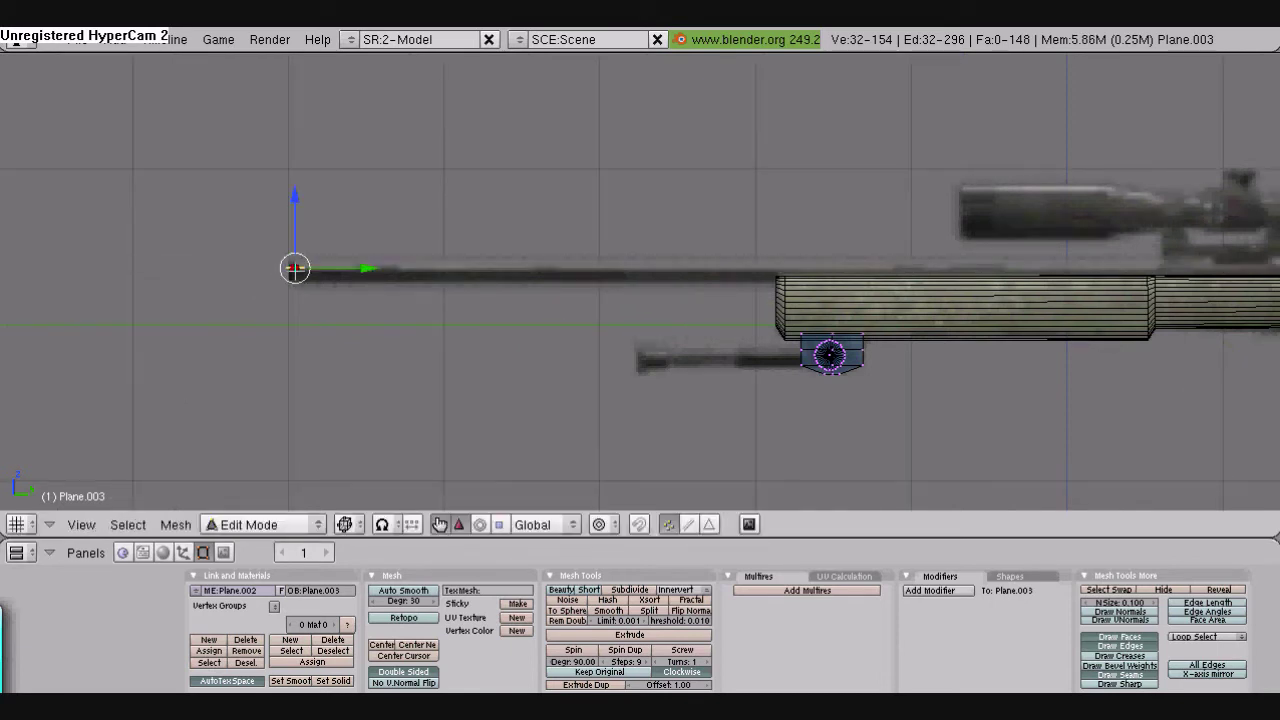
Rotate the muzzle circle by 90° so it stands edge-on, and shift it to the tip of the reference barrel
text(r: 90)
key(Return)
key(a)
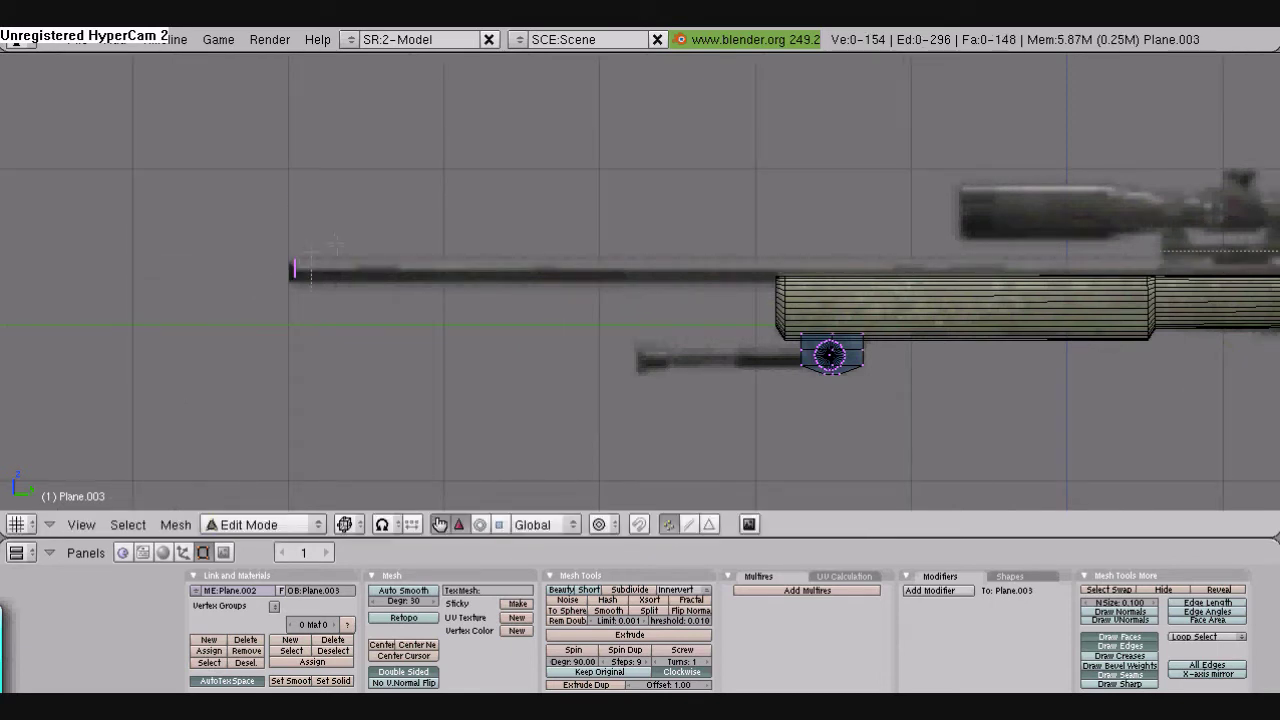
key(a)
key(g)
click(278, 293)
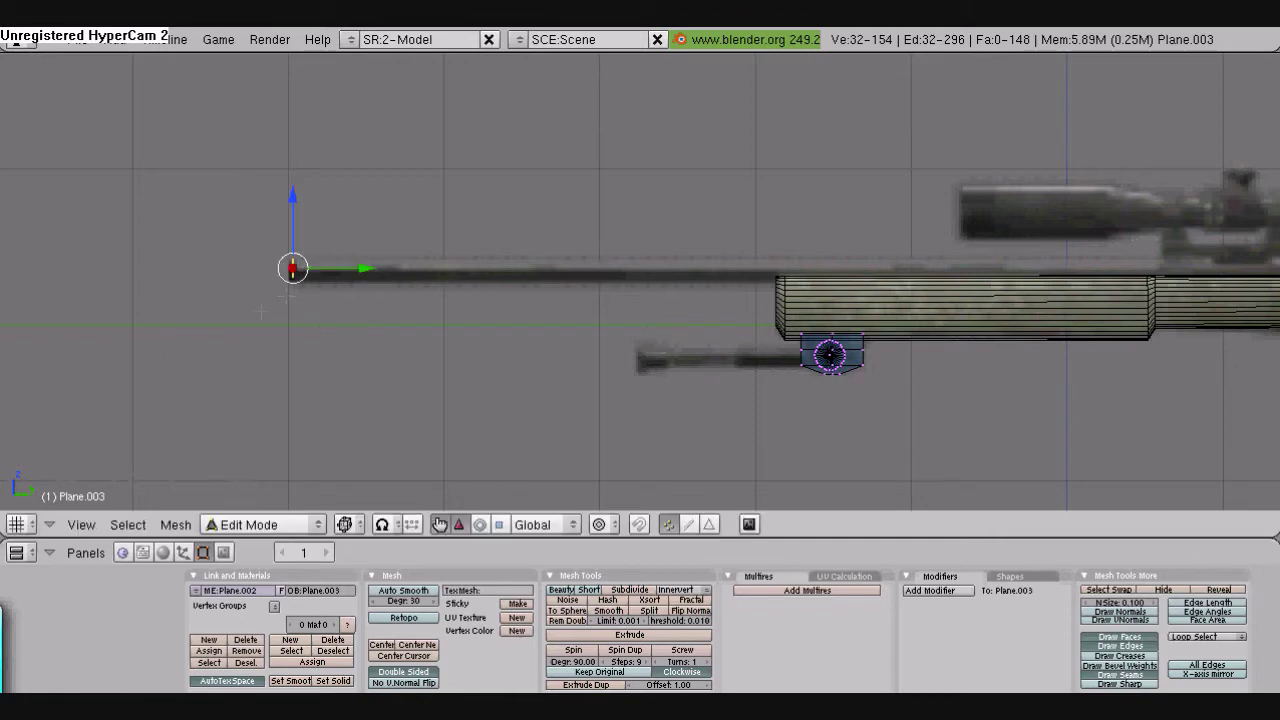
In the front view, extrude the muzzle circle and scale the new ring to about 1.4 for the barrel wall
click(81, 525)
click(98, 338)
scroll(806, 243, up, 6)
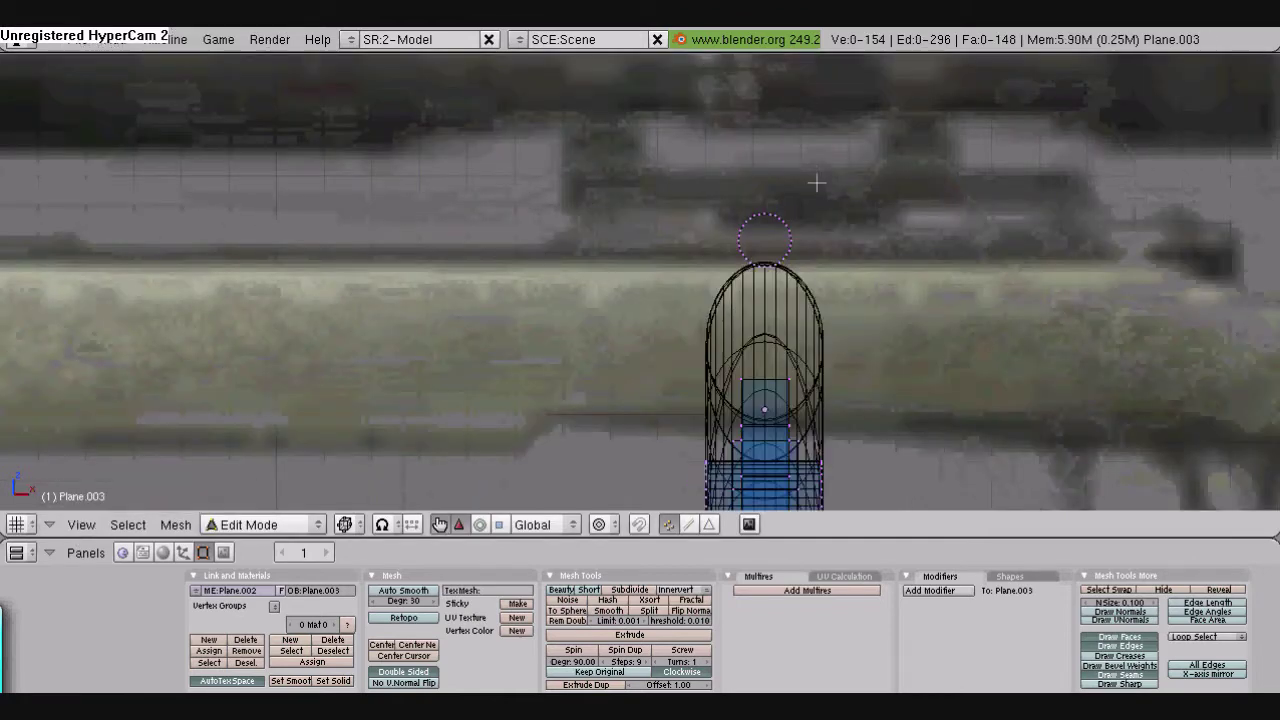
key(e)
click(770, 251)
right_click(784, 277)
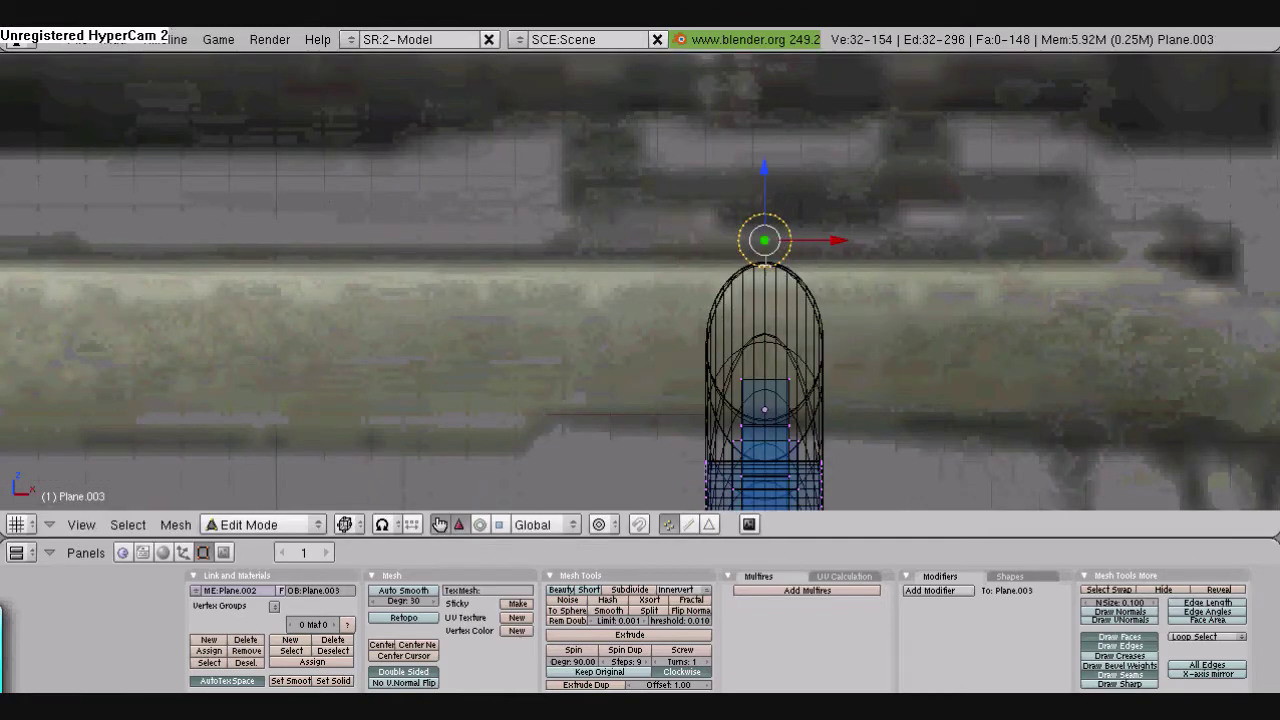
key(s)
right_click(766, 262)
key(s)
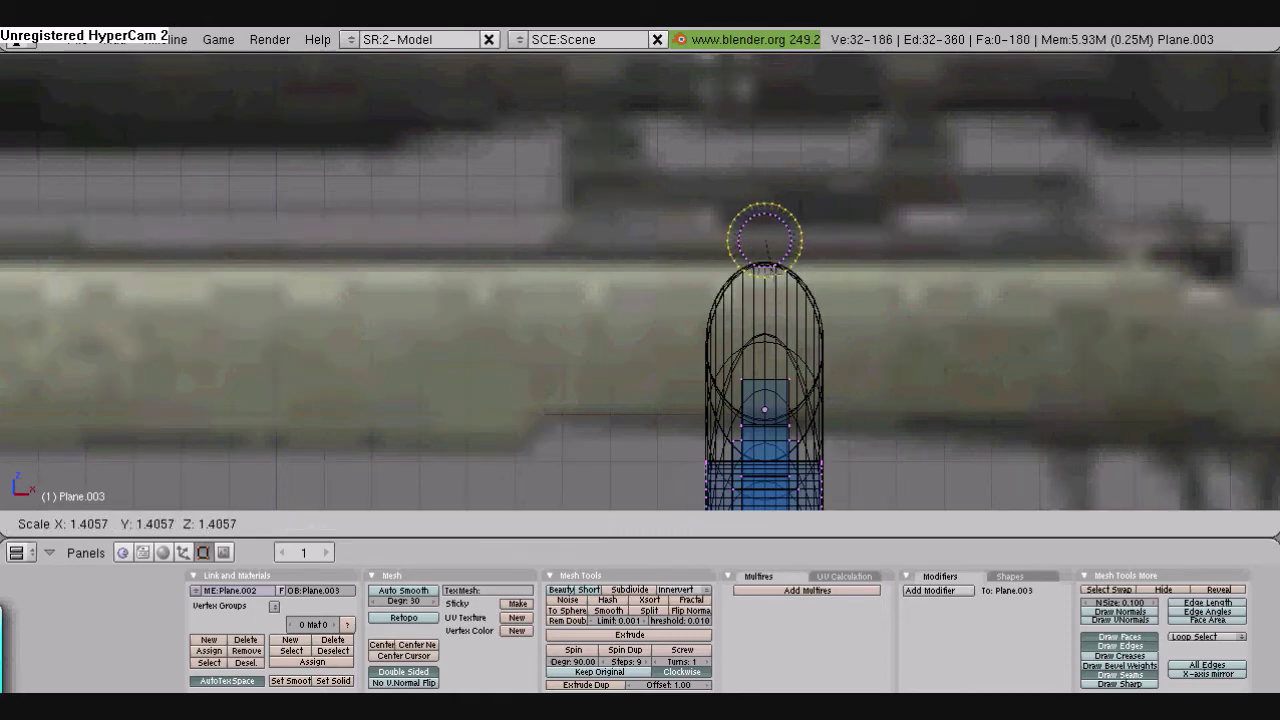
key(Return)
Select both muzzle rings and, in the side view, extrude them along Y to the rear of the receiver to form the barrel
key(a)
key(b)
drag(840, 171, 700, 294)
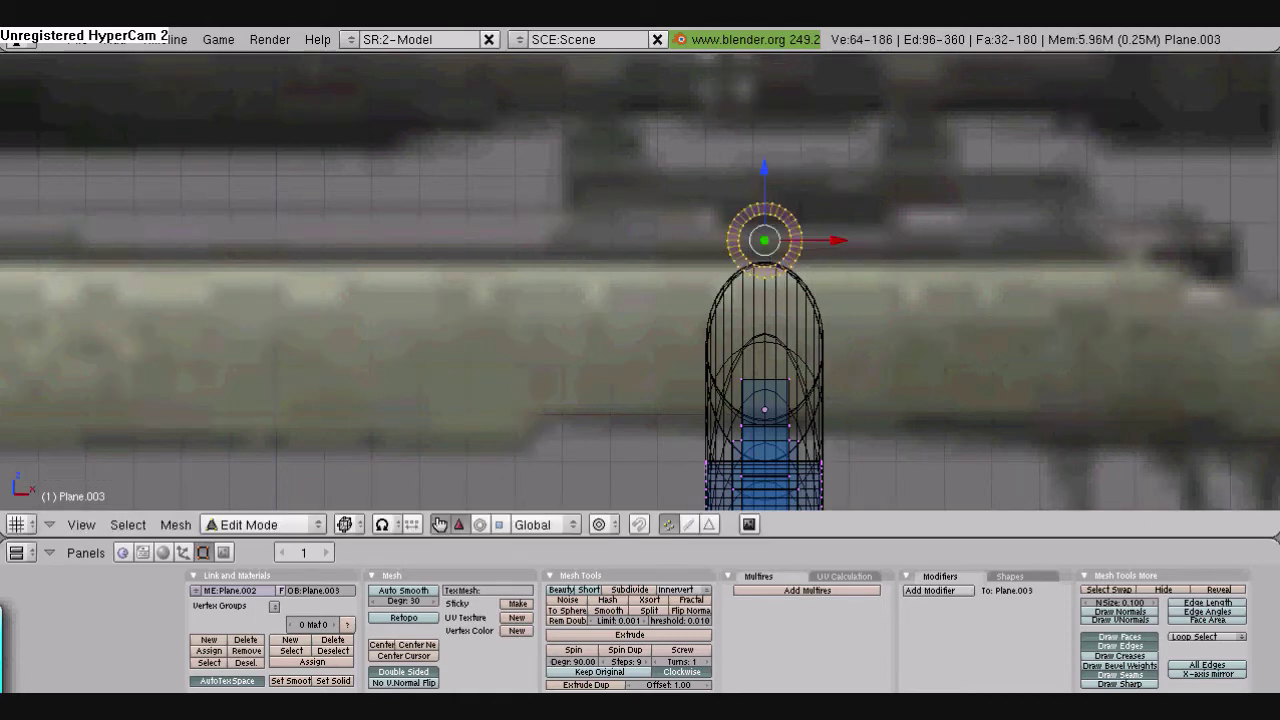
click(92, 525)
click(76, 317)
scroll(700, 340, down, 5)
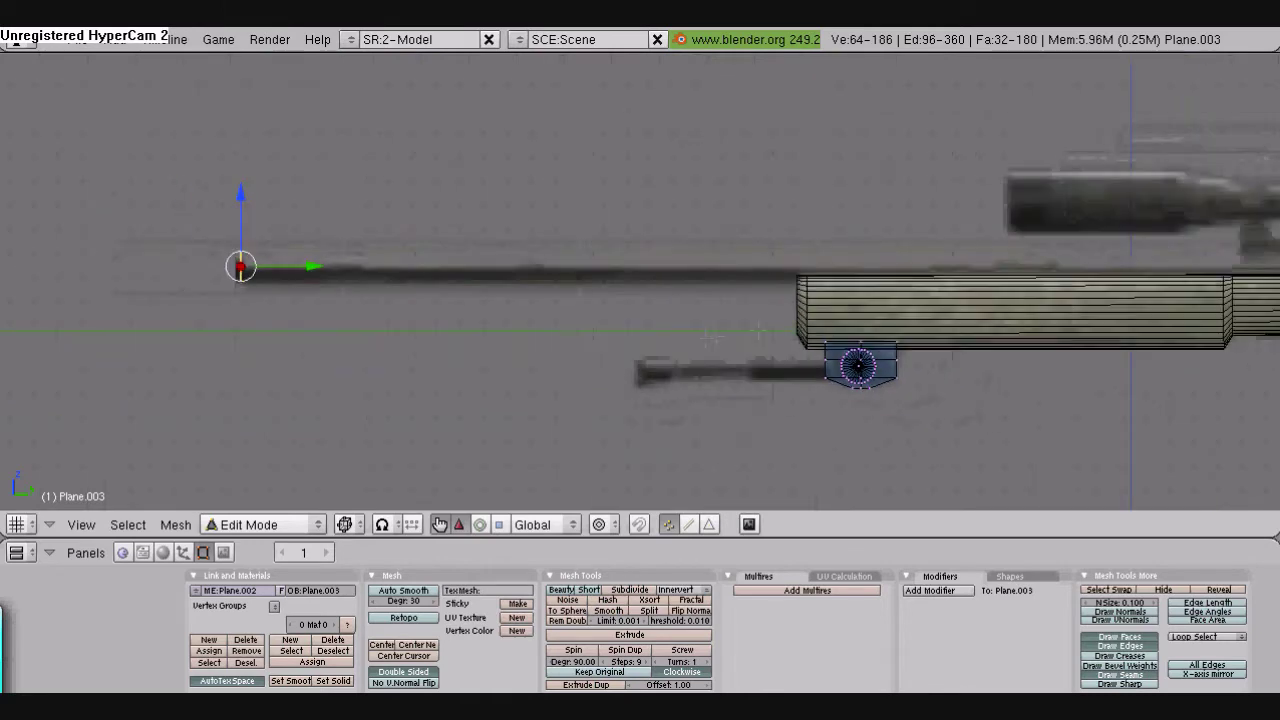
shift+middle_drag(705, 337, 551, 351)
key(e)
click(552, 352)
key(y)
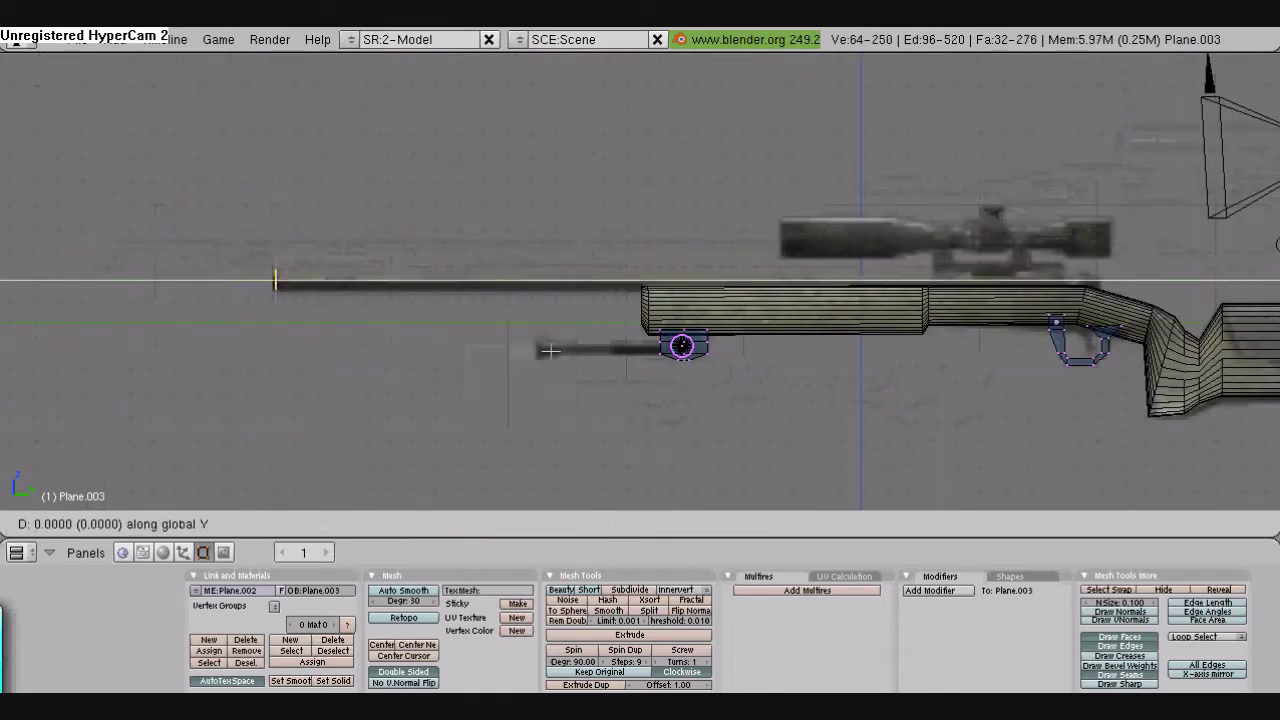
key(Return)
key(g)
key(y)
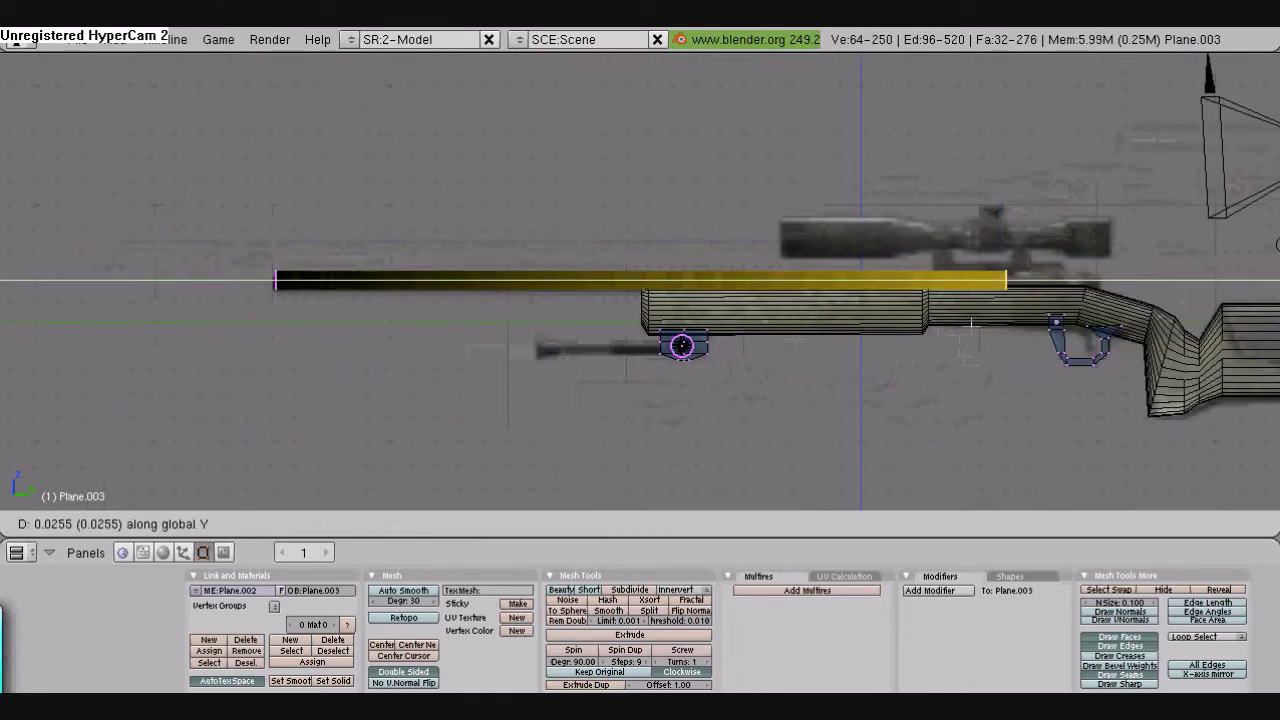
key(Return)
Extrude the barrel's rear end rings a short distance farther back
scroll(905, 384, up, 6)
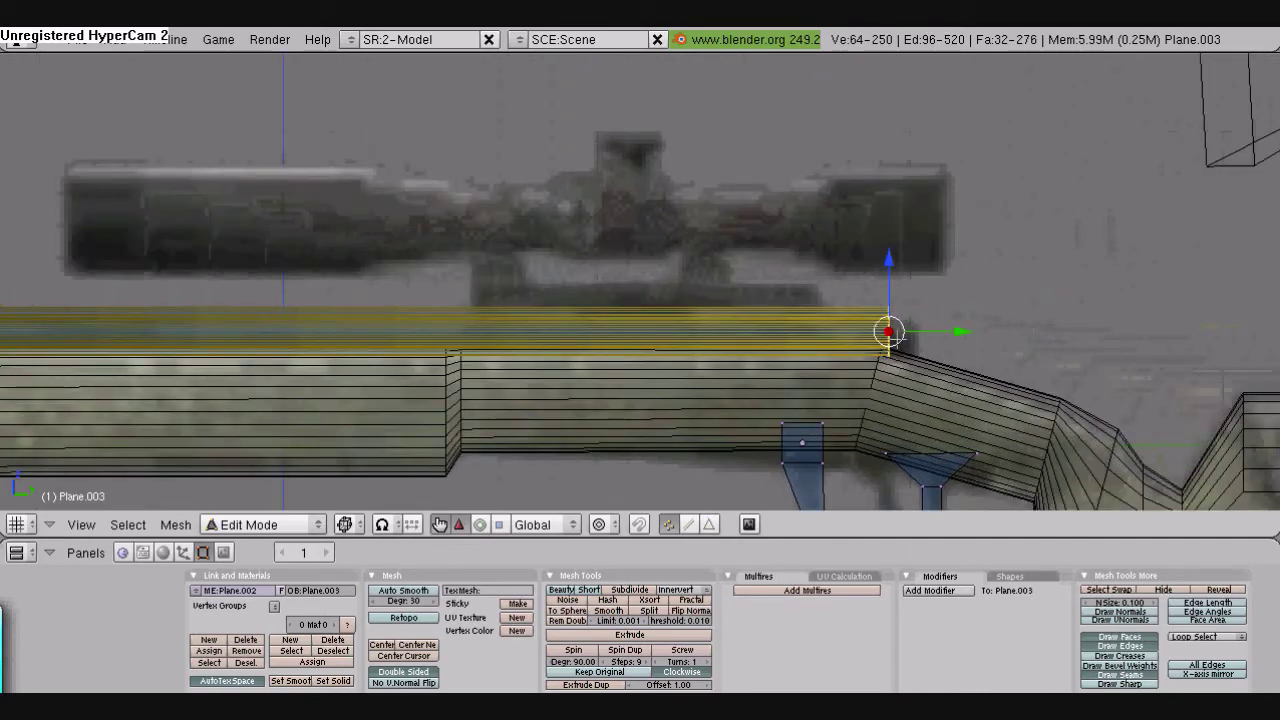
key(e)
click(889, 337)
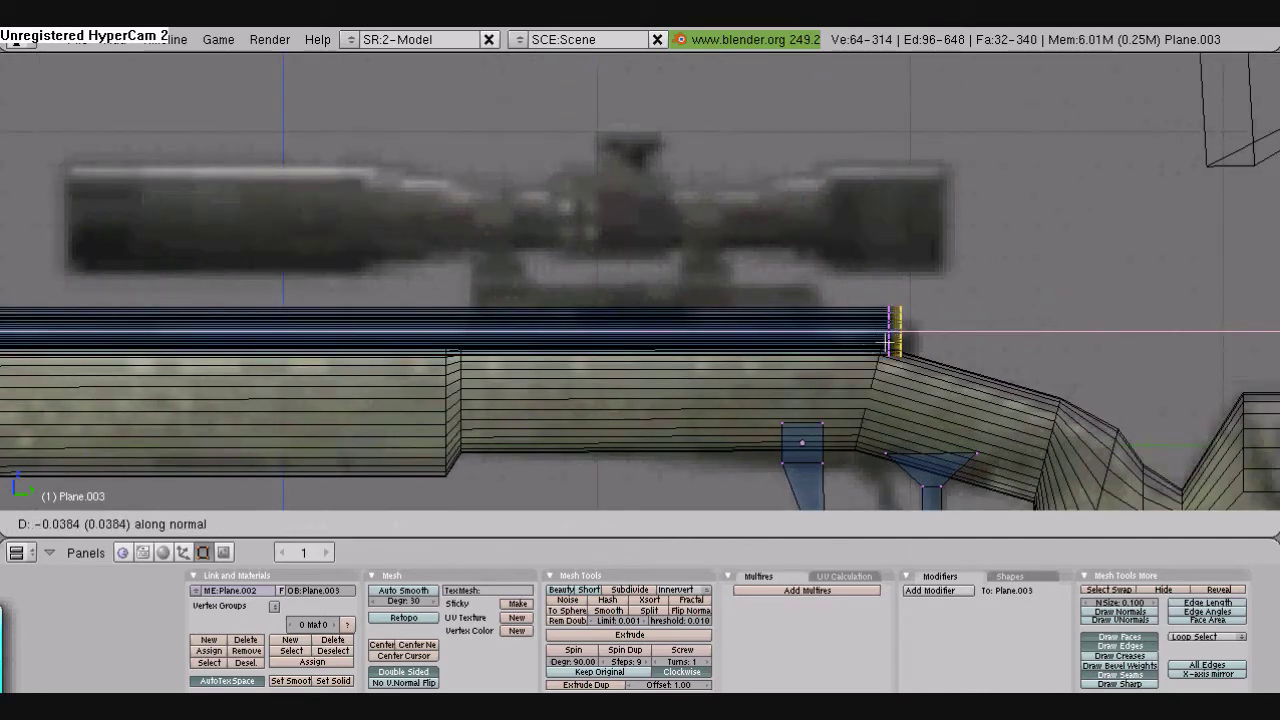
click(887, 341)
key(s)
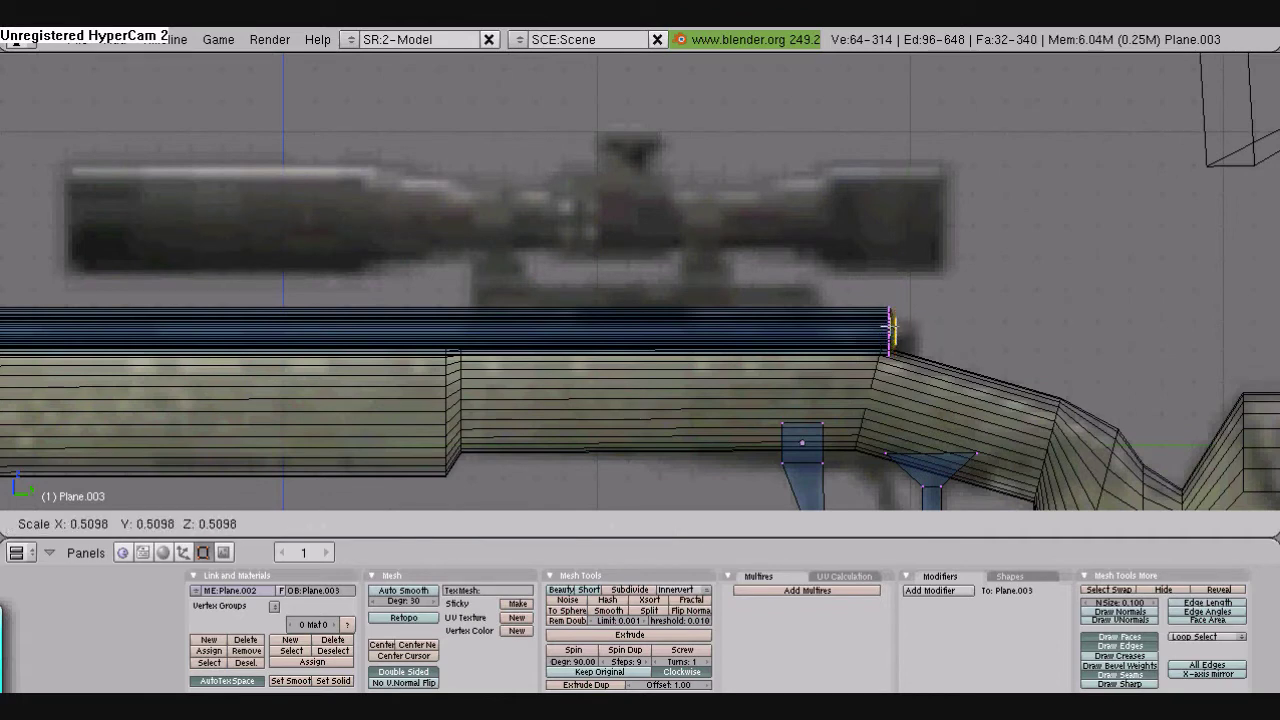
click(890, 328)
scroll(697, 361, down, 8)
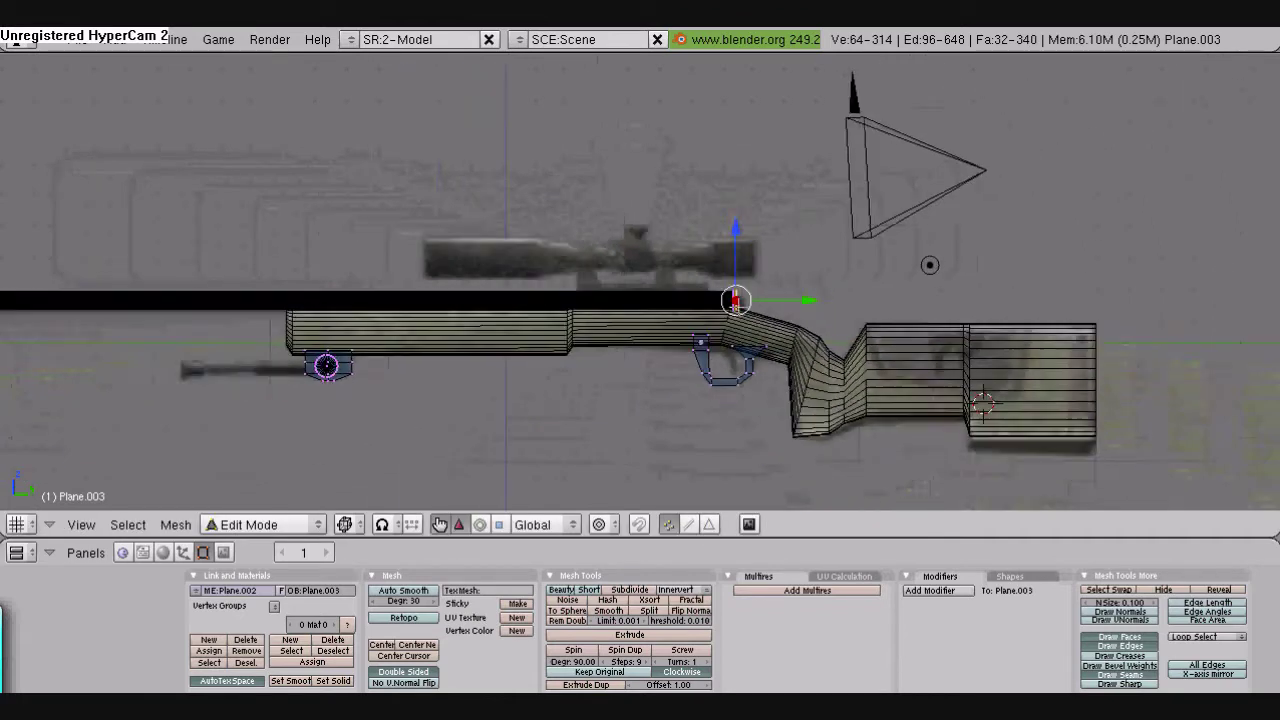
Select the whole barrel and lower it along Z onto the forestock, matching the reference image
drag(629, 272, 735, 236)
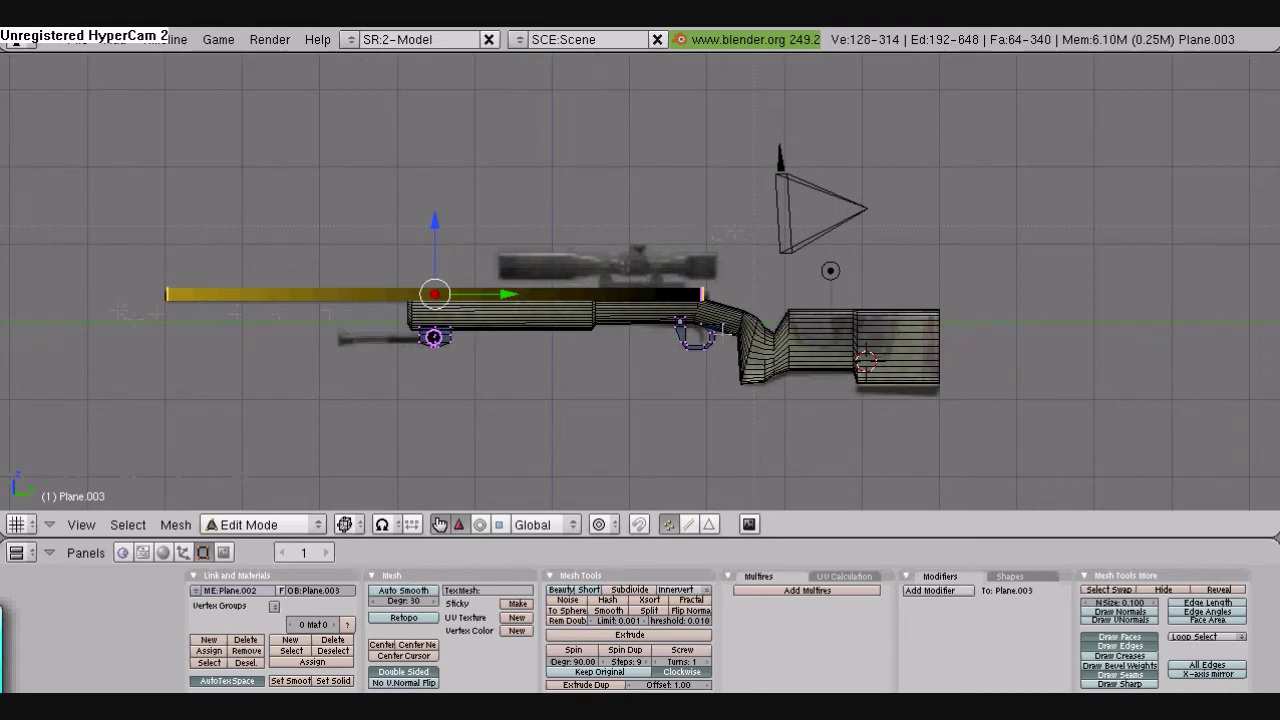
drag(672, 293, 668, 308)
key(g)
key(z)
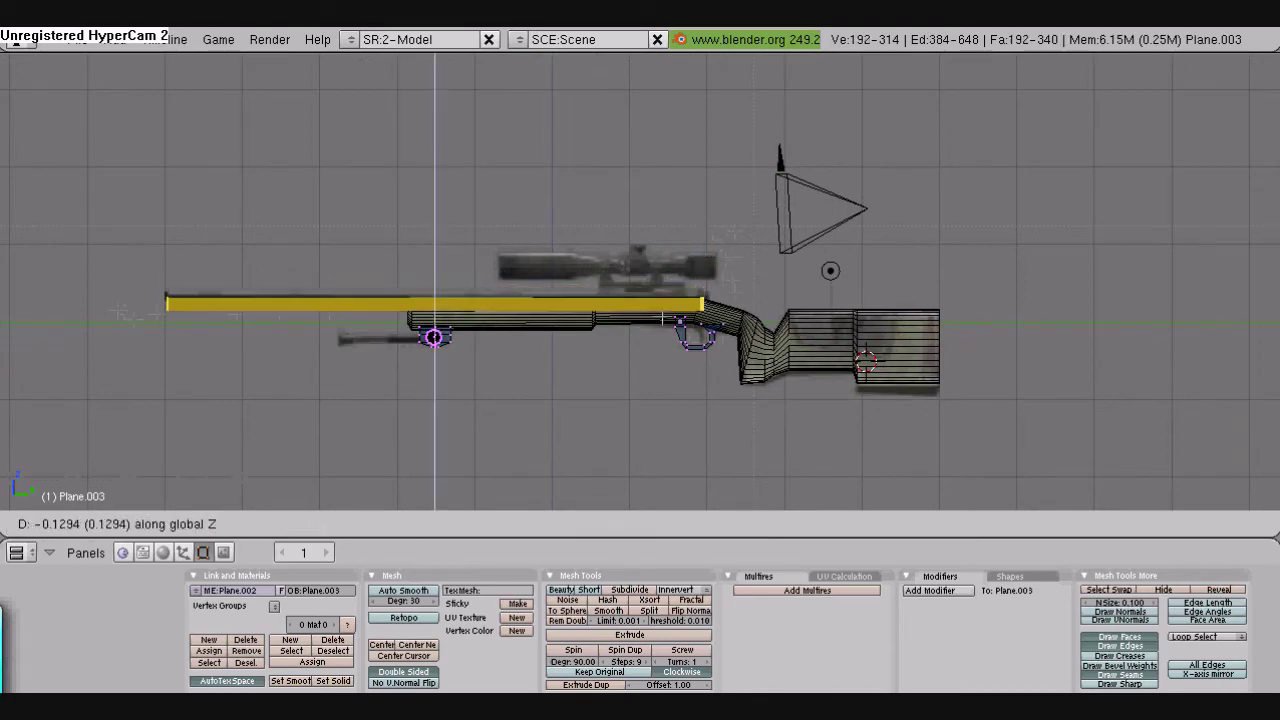
click(657, 311)
Select the rearmost barrel rings, extrude them slightly backward and scale them down to taper the end
scroll(660, 310, up, 7)
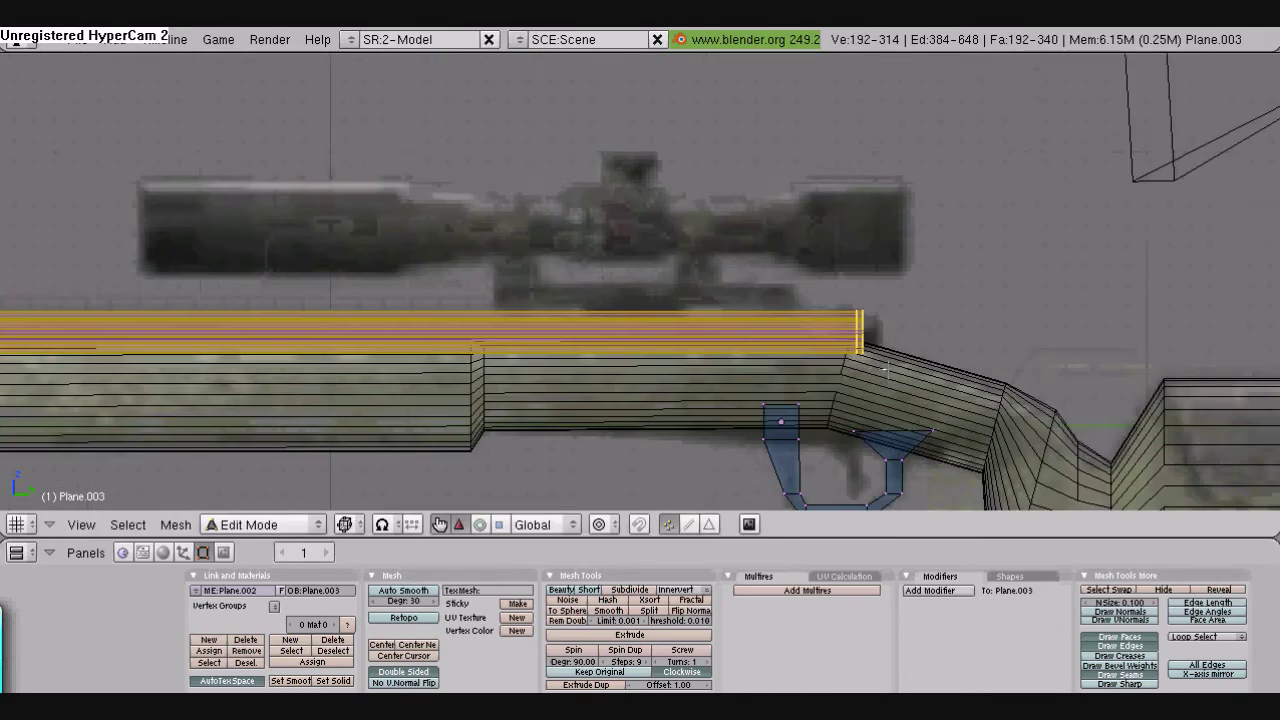
shift+middle_drag(840, 320, 710, 297)
scroll(712, 297, up, 3)
key(a)
key(b)
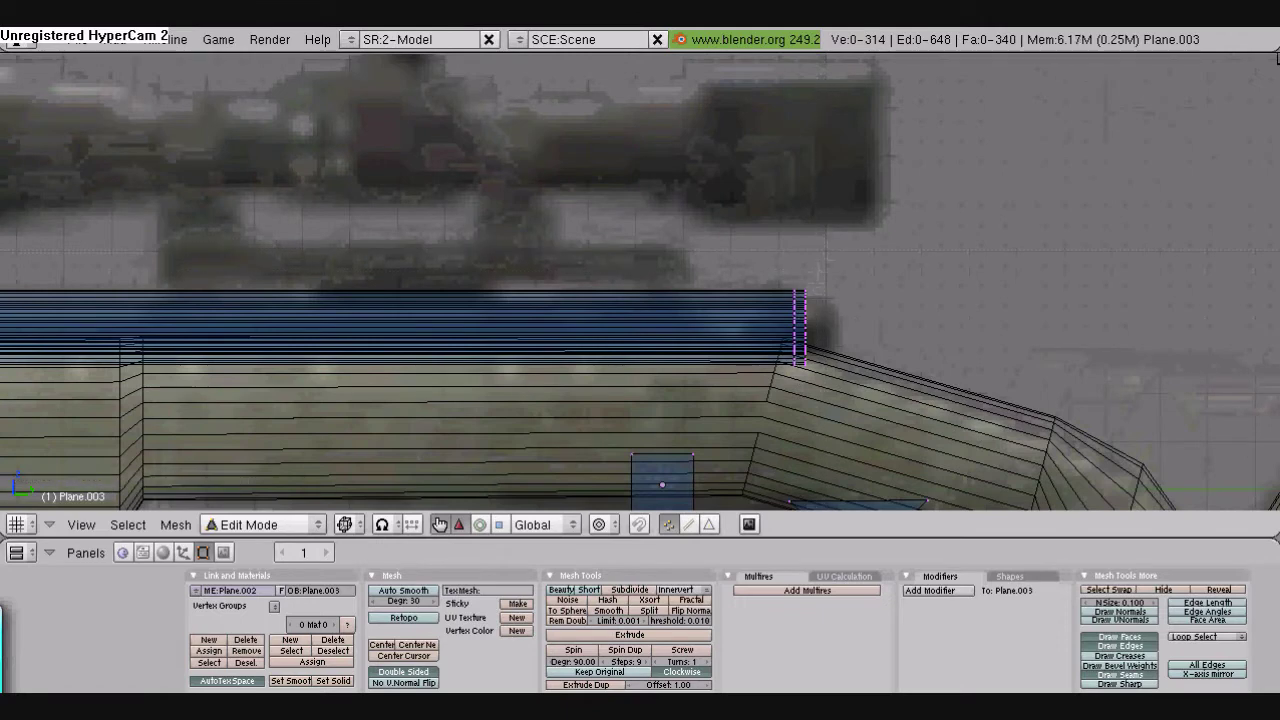
drag(818, 286, 800, 375)
key(e)
key(e)
key(Return)
click(807, 358)
key(s)
click(808, 350)
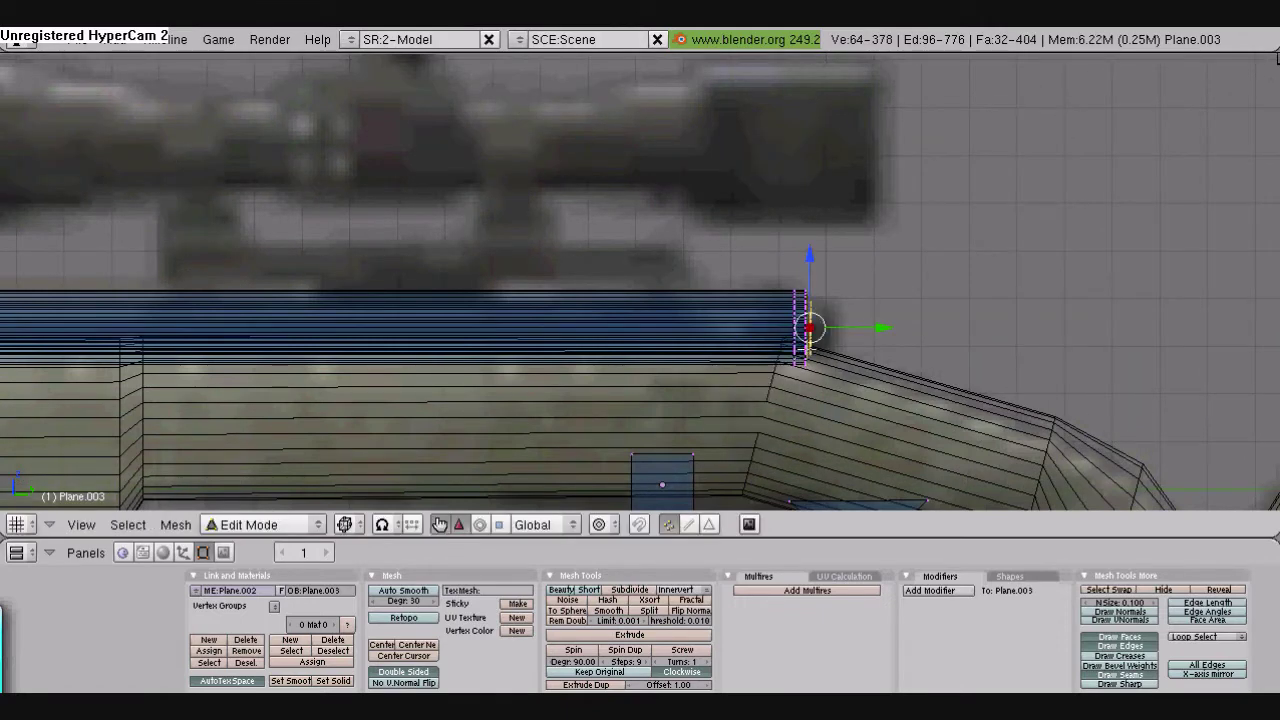
Extrude the narrowed rear rings backward to form a short stub behind the barrel
key(e)
key(Return)
key(Return)
key(e)
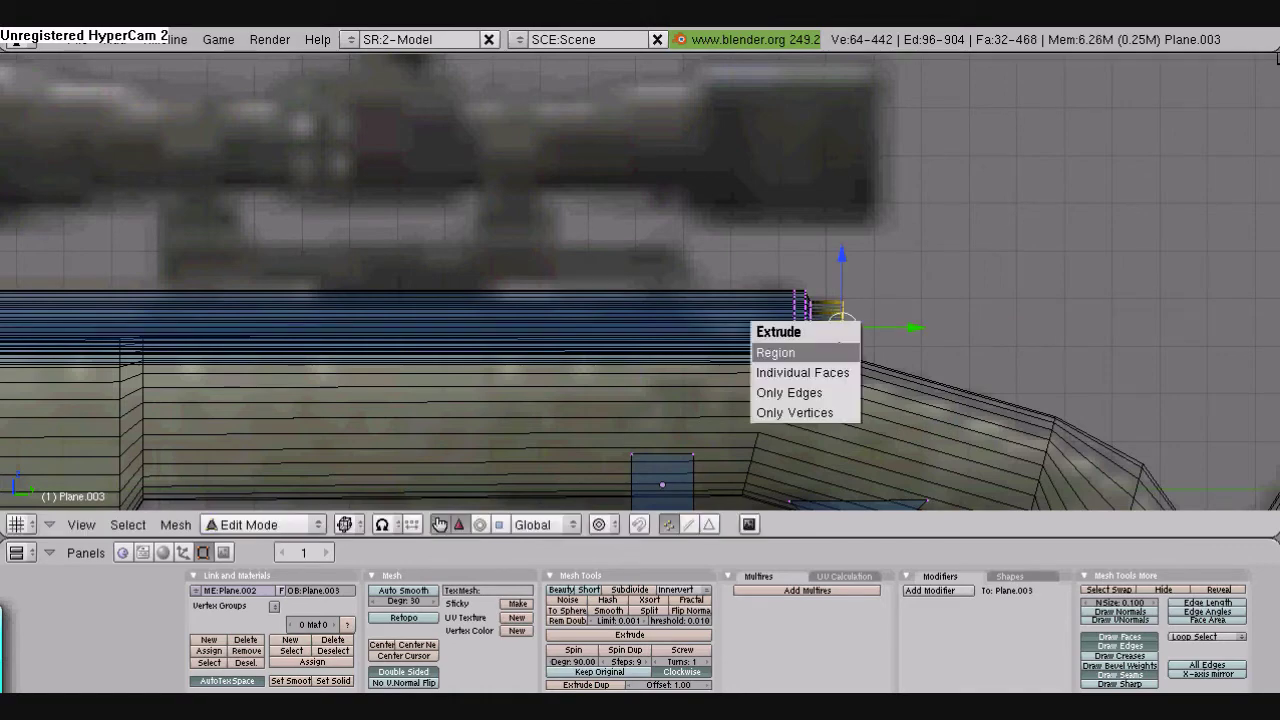
key(Return)
click(866, 338)
key(ctrl+z)
key(ctrl+z)
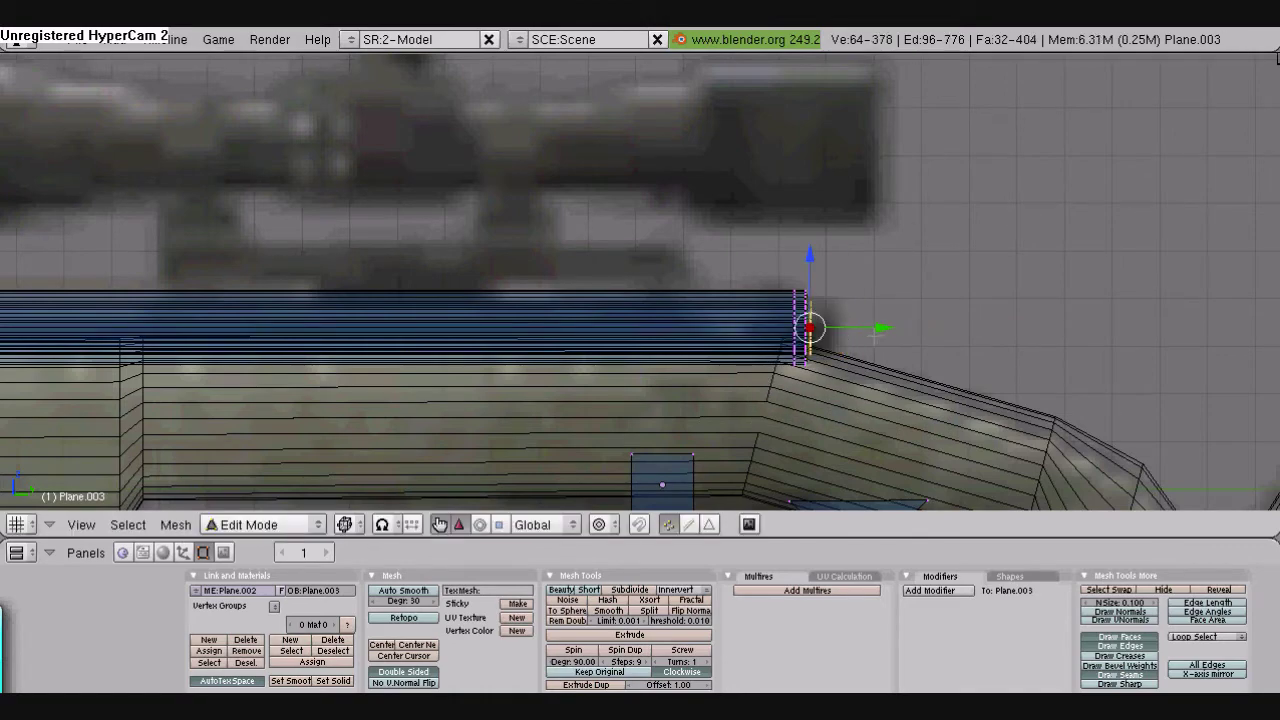
key(ctrl+shift+z)
Select the inner vertex ring on the stub's rear face and shrink it to nearly a point to close the hole
middle_drag(874, 337, 800, 380)
scroll(872, 403, up, 2)
shift+middle_drag(915, 403, 742, 272)
scroll(855, 343, up, 1)
scroll(742, 272, up, 5)
key(a)
key(b)
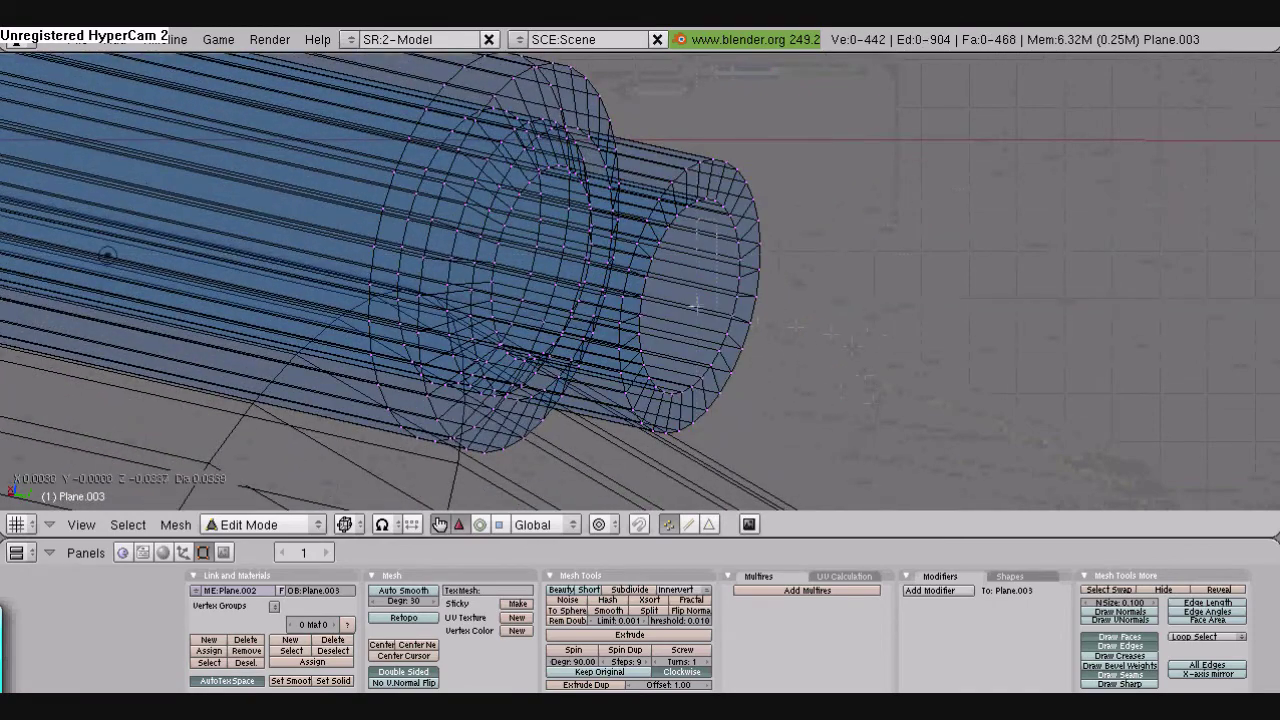
drag(663, 388, 694, 343)
drag(683, 232, 680, 234)
key(b)
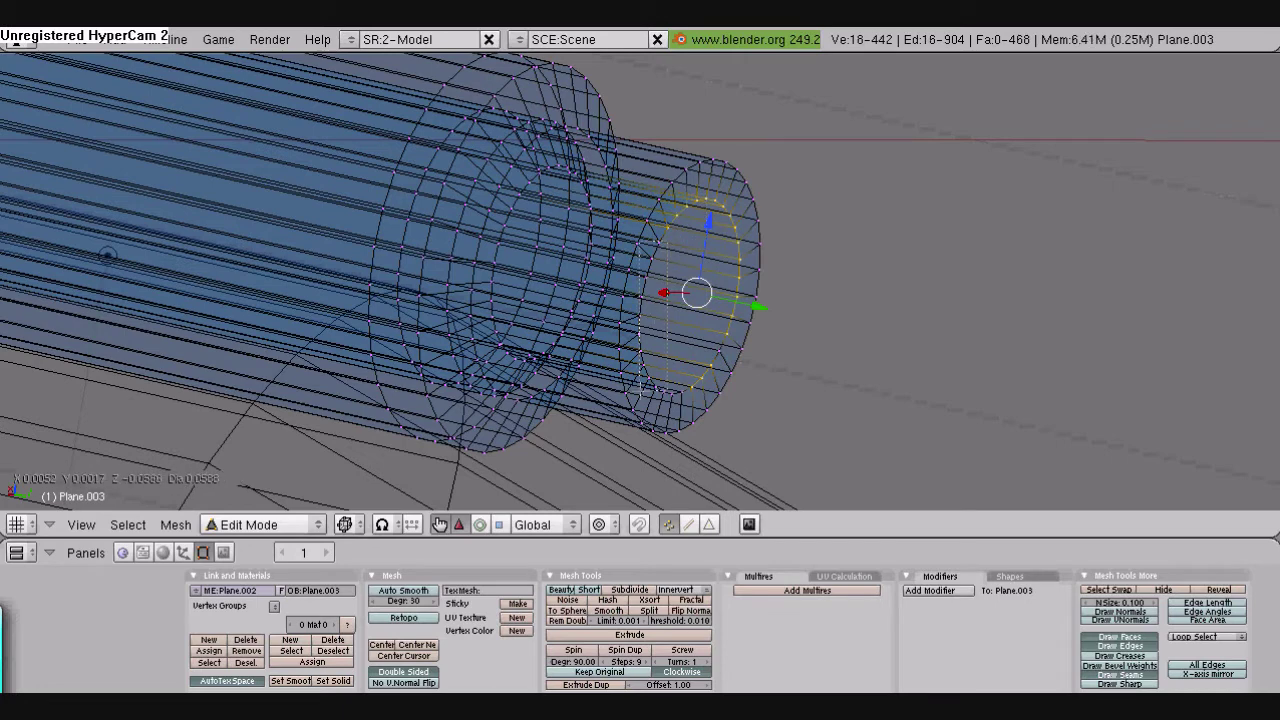
drag(641, 396, 641, 397)
key(b)
drag(629, 295, 667, 404)
key(b)
key(b)
drag(730, 338, 711, 359)
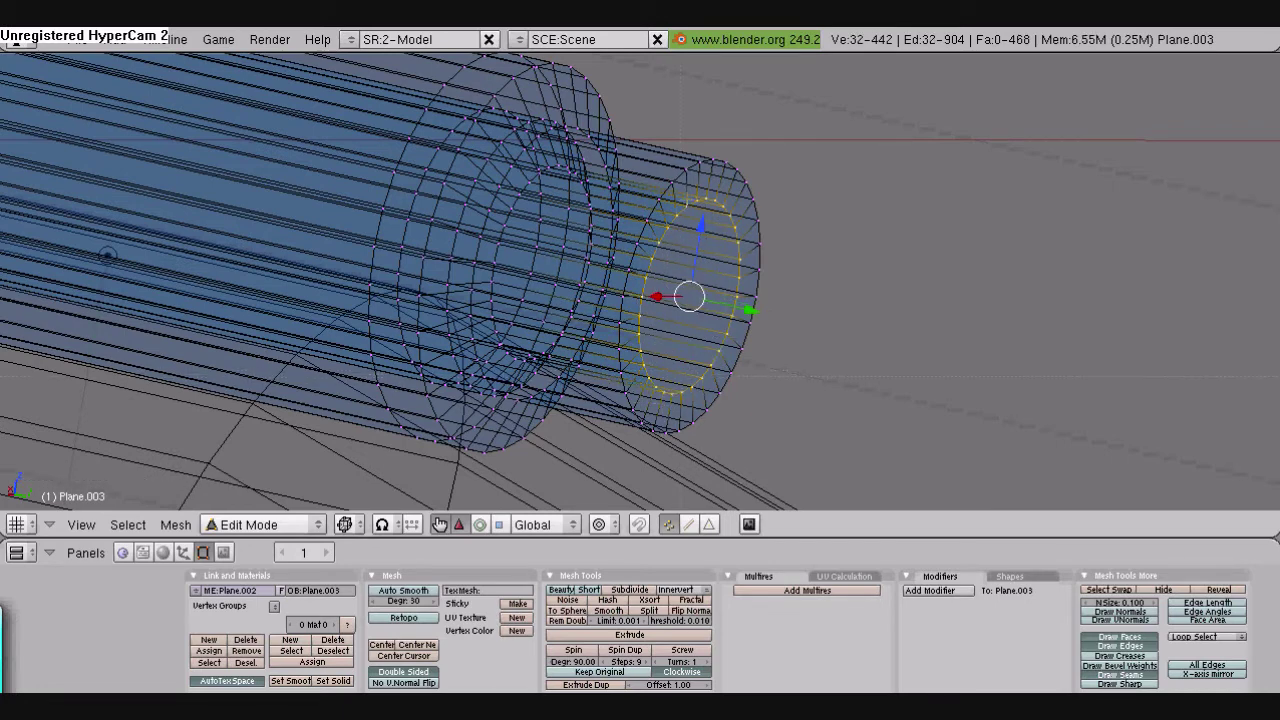
key(s)
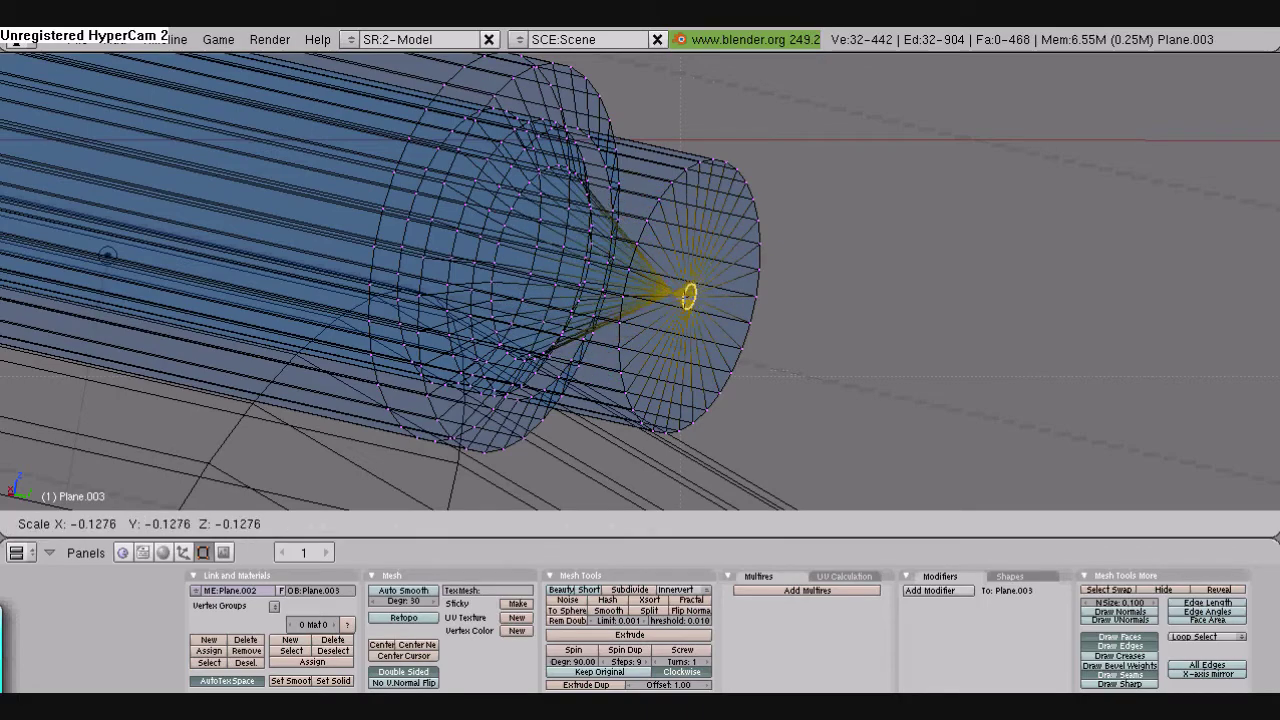
click(690, 298)
scroll(690, 298, down, 10)
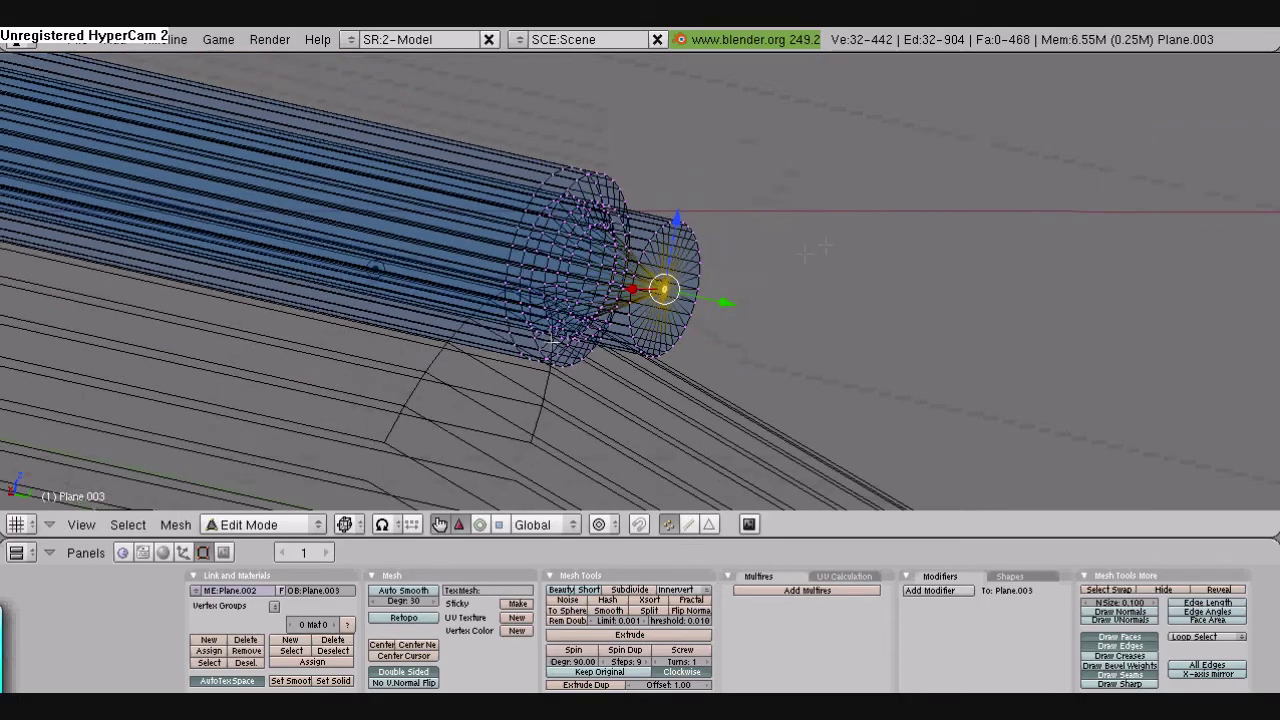
scroll(508, 373, down, 3)
Return to the side view, deselect the barrel vertices and switch to Object Mode near the bipod
click(81, 524)
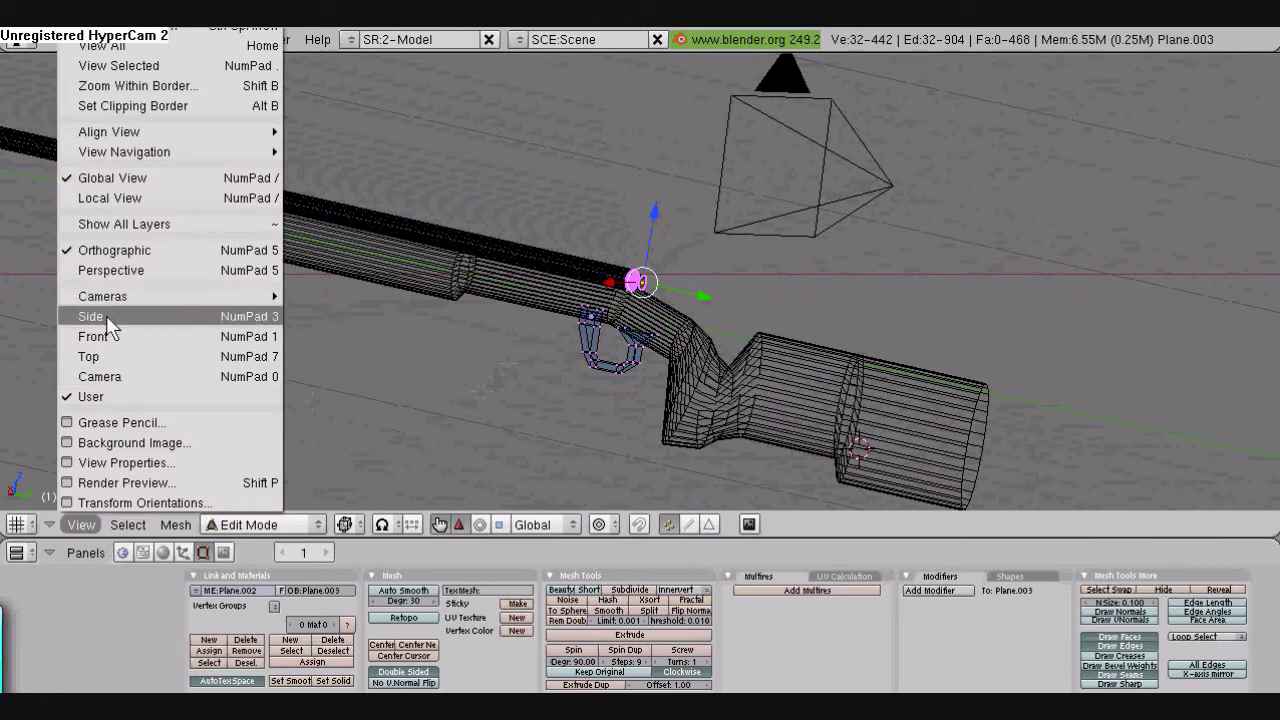
click(110, 316)
shift+middle_drag(312, 402, 752, 396)
click(83, 527)
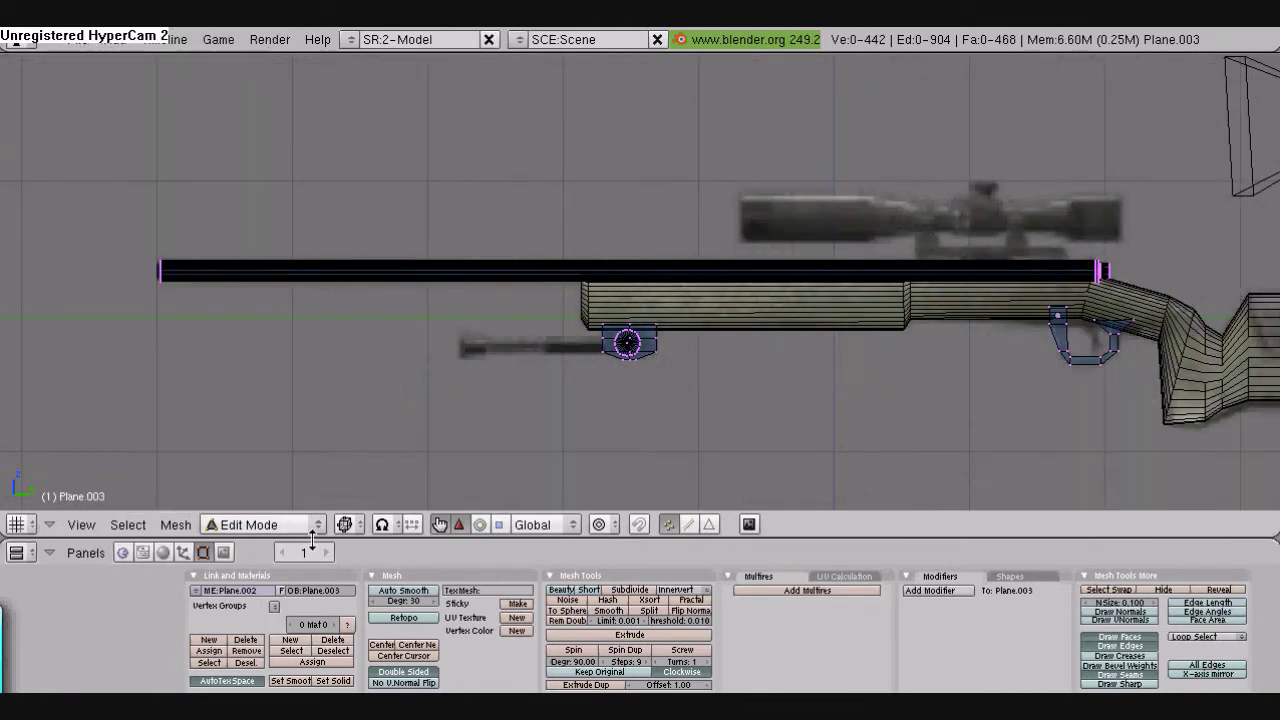
click(300, 526)
click(284, 498)
scroll(550, 396, up, 5)
key(space)
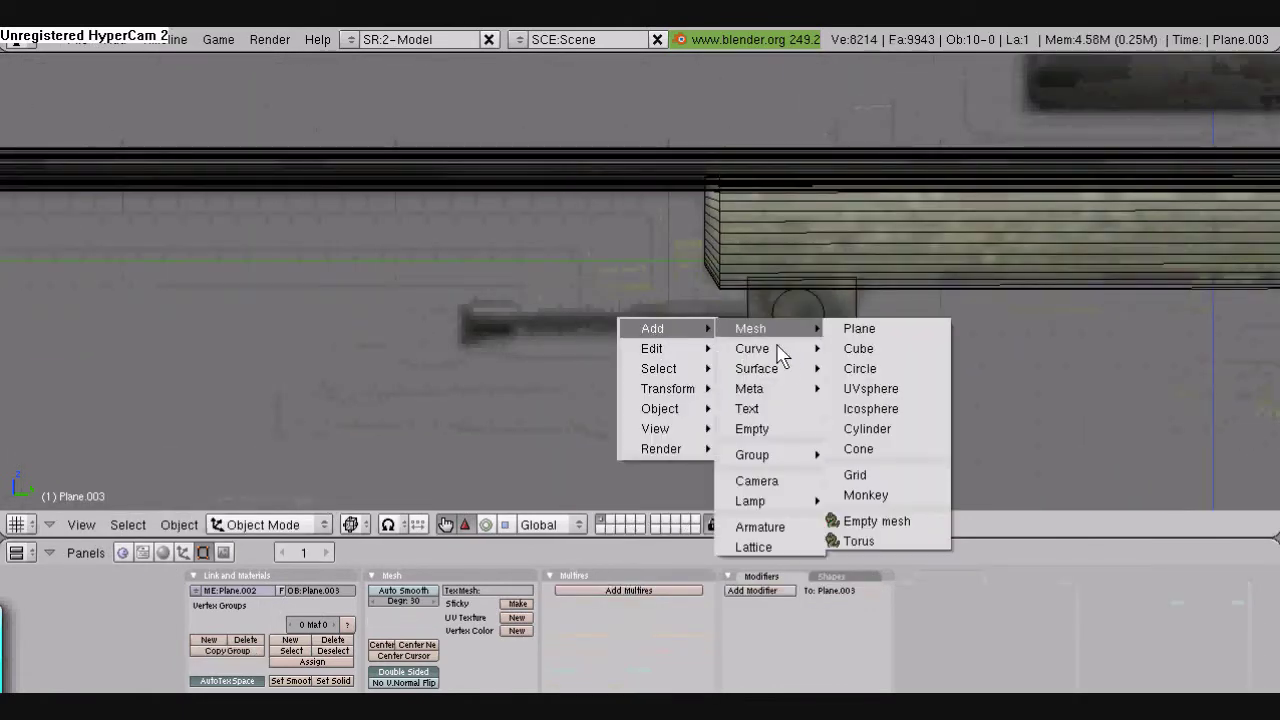
click(876, 433)
key(Escape)
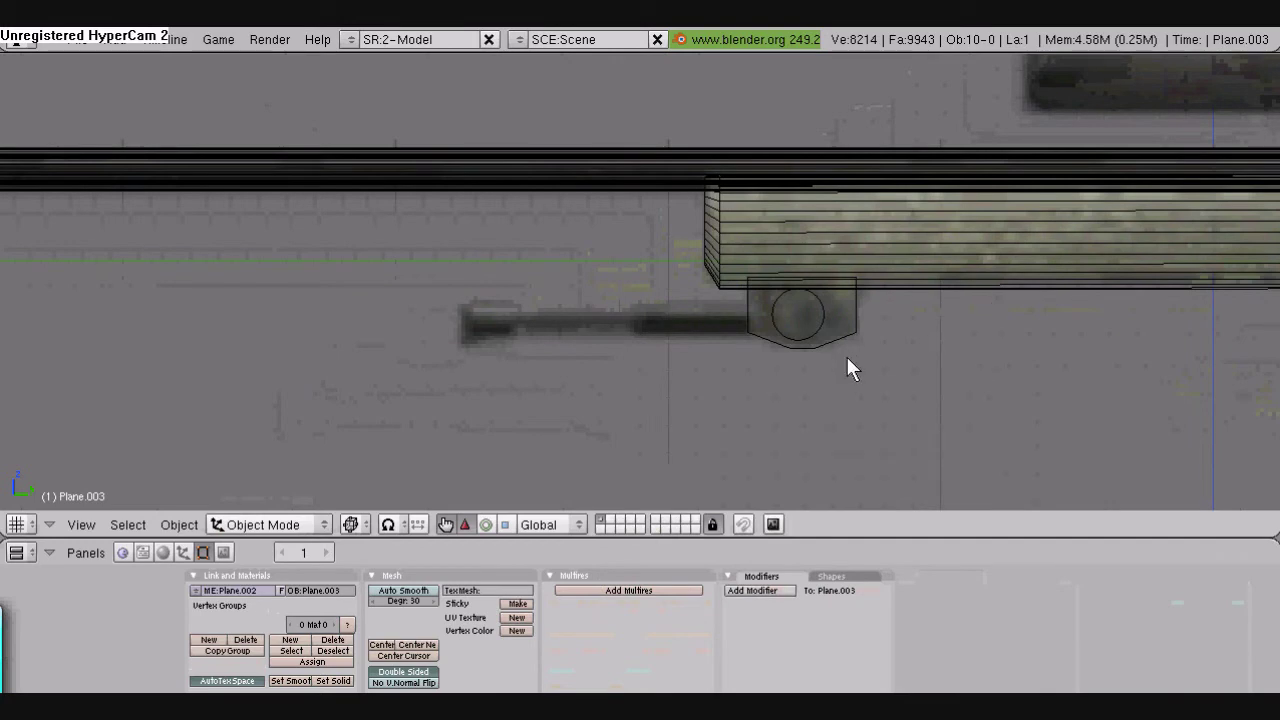
Place the 3D cursor below the bipod leg, add a mesh cylinder there and rotate it 90°
click(573, 385)
key(space)
mouse_move(820, 447)
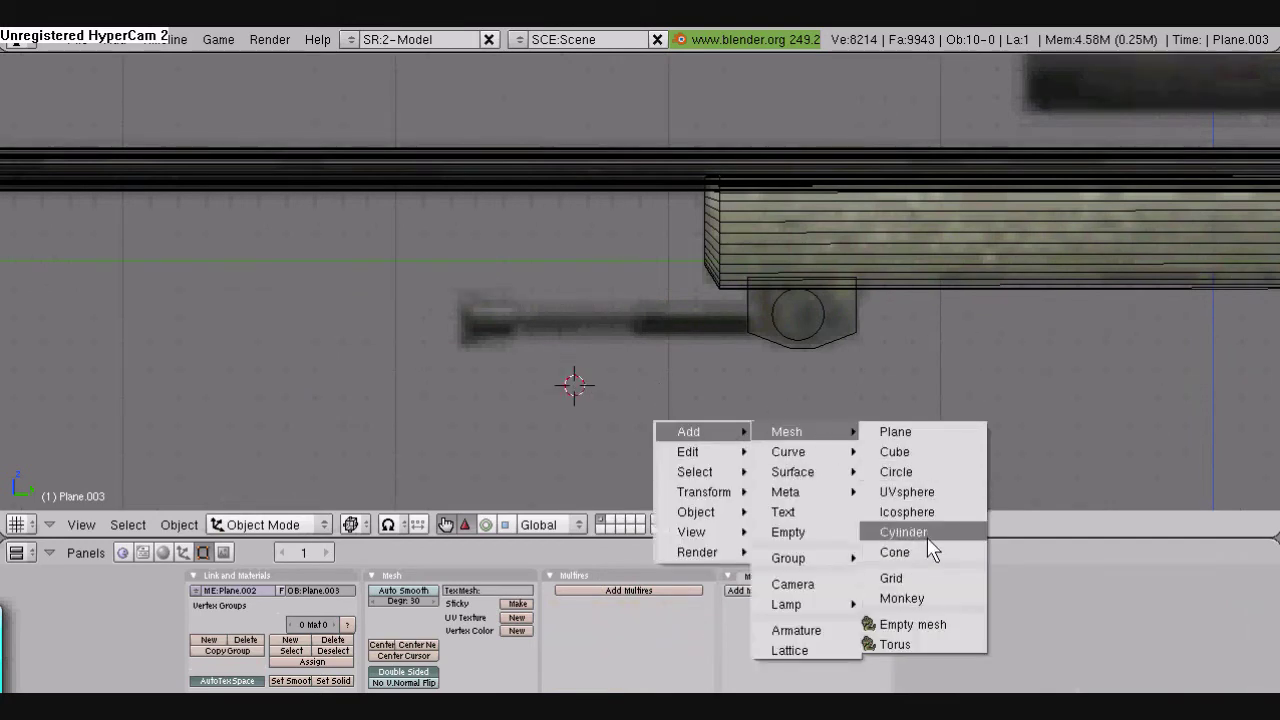
click(904, 532)
key(Return)
text(r90)
key(Return)
Scale the cylinder down to about the bipod leg's thickness and move it onto the round pivot of the mount
key(s)
click(580, 384)
key(g)
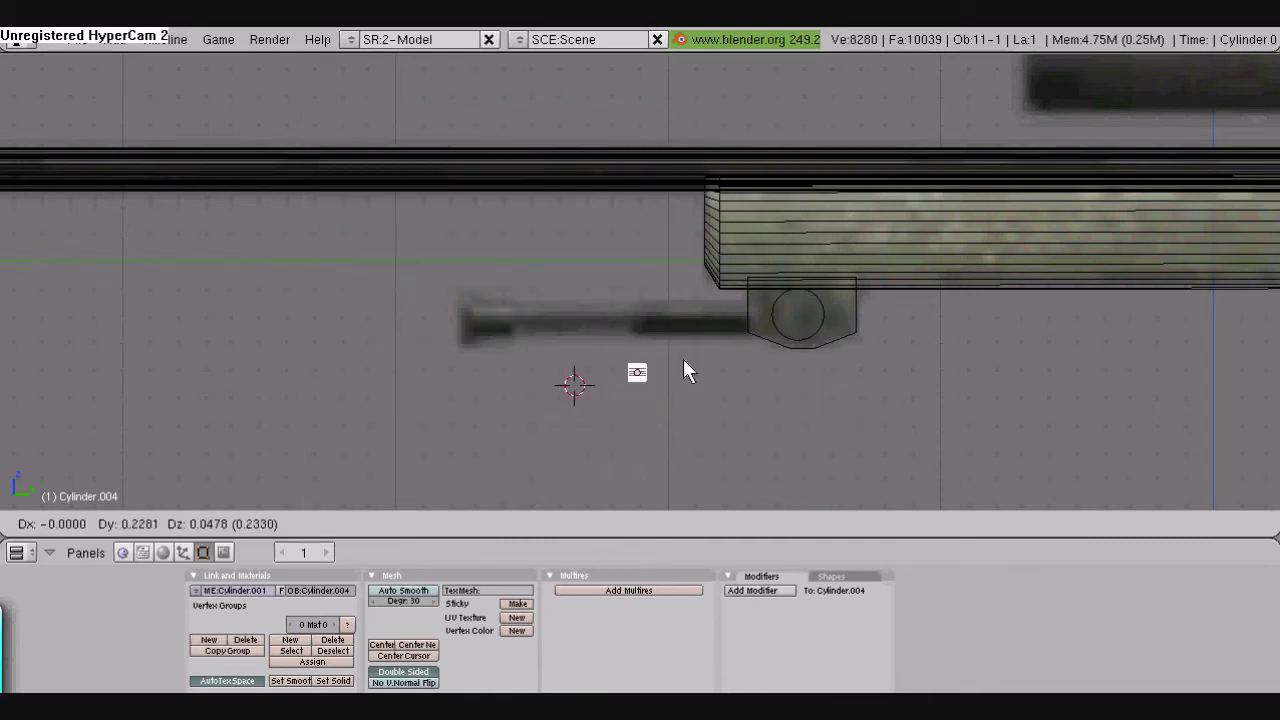
click(643, 319)
key(s)
click(649, 321)
key(s)
click(648, 320)
key(g)
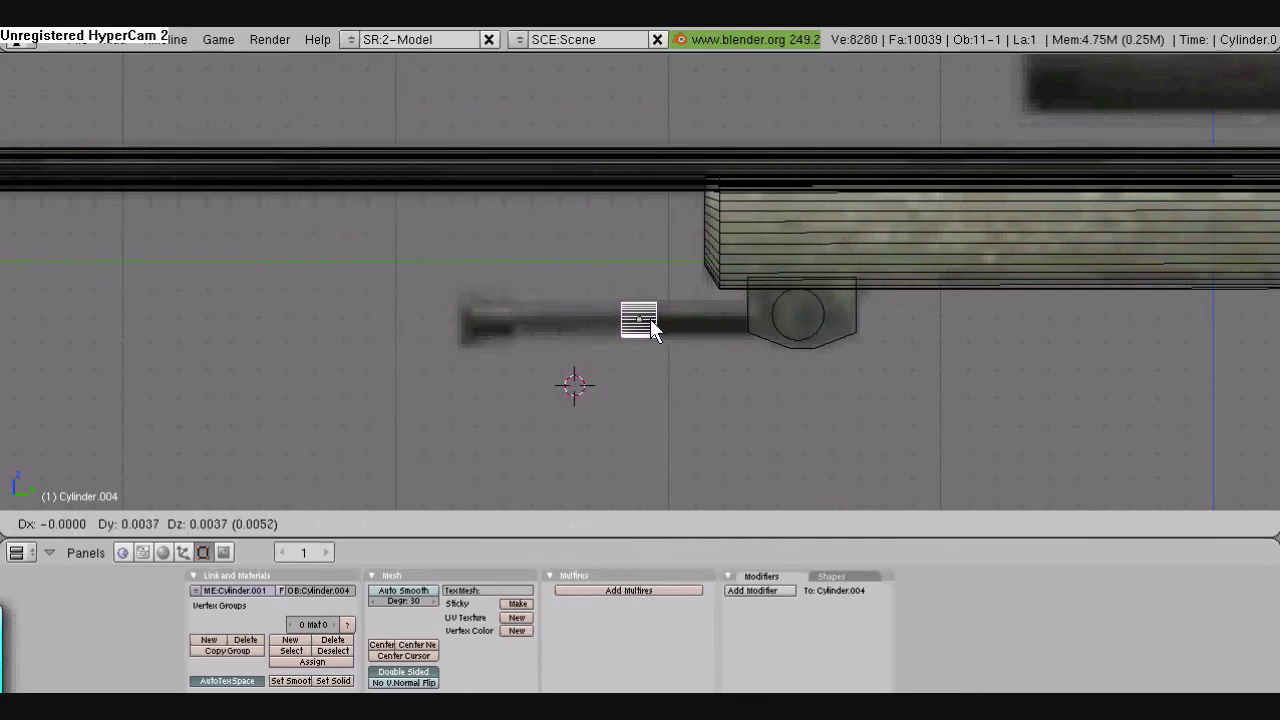
click(810, 328)
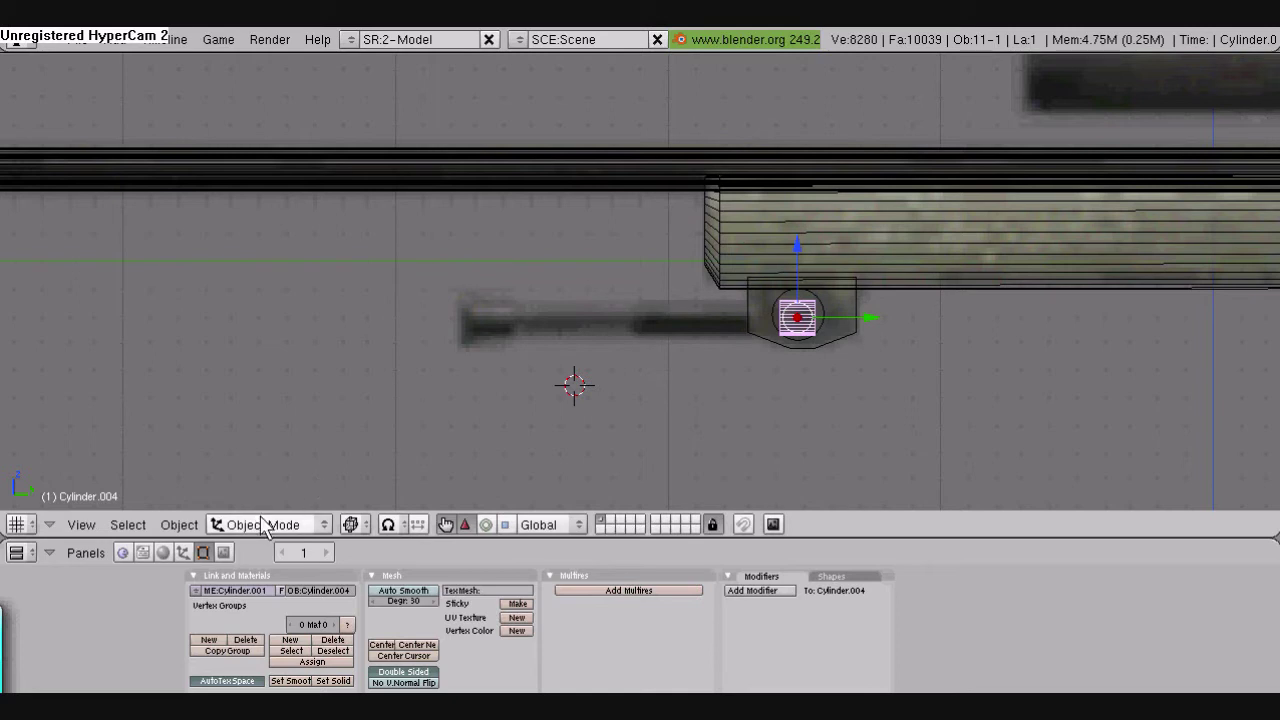
In Edit Mode, select the cylinder's front ring of vertices and move it along Y to the end of the leg's thick section
click(265, 524)
click(268, 481)
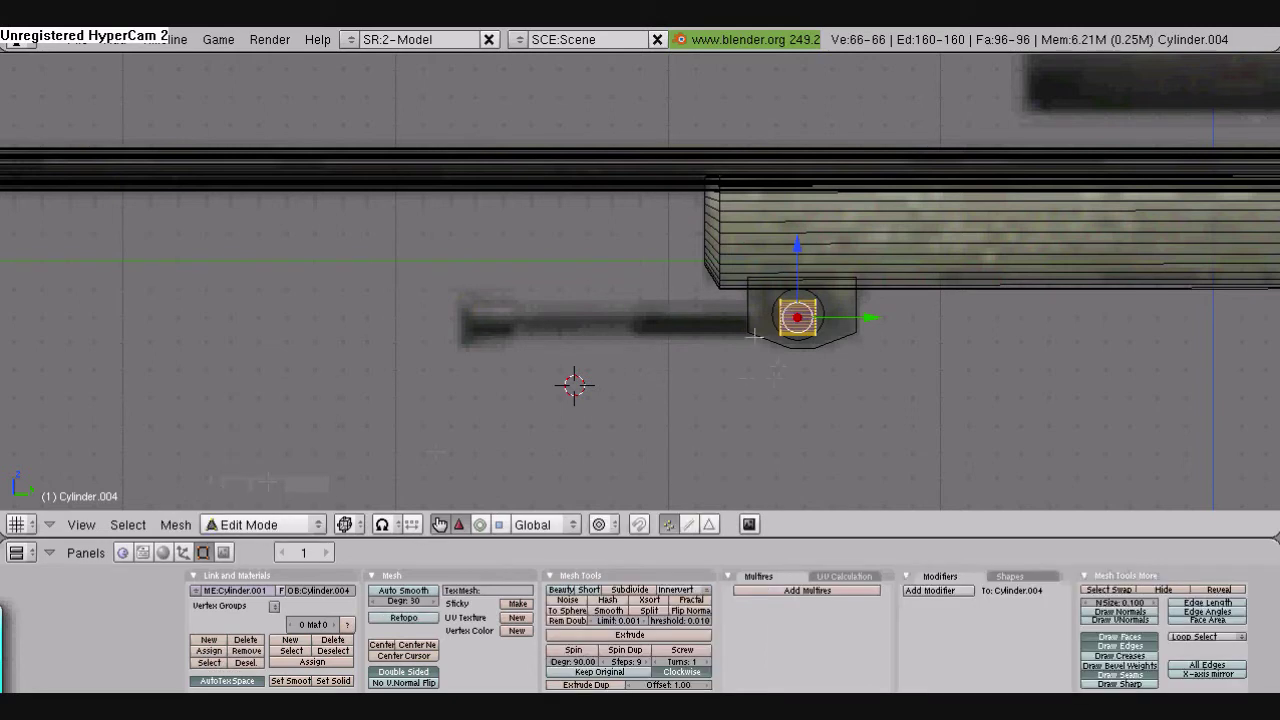
key(a)
key(b)
drag(766, 278, 797, 368)
key(g)
key(x)
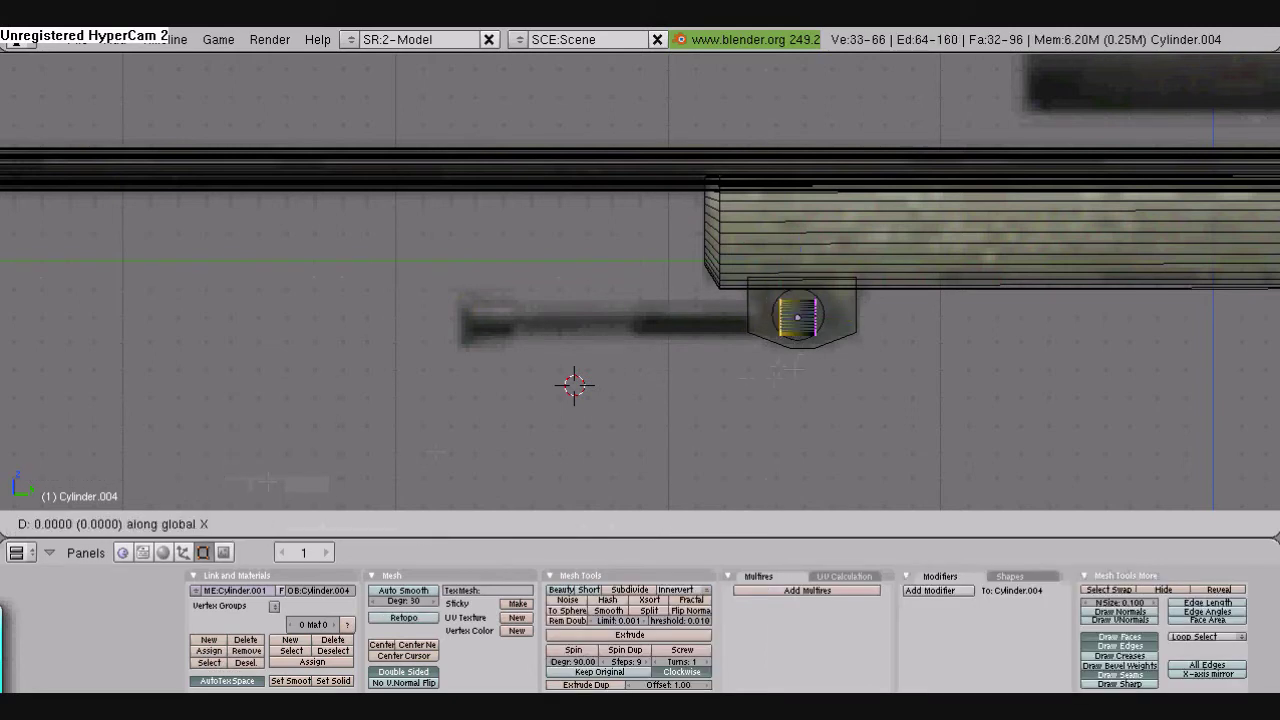
key(y)
click(600, 367)
Extrude the leg's front ring slightly forward and scale it down to form a narrow shoulder
key(e)
click(600, 364)
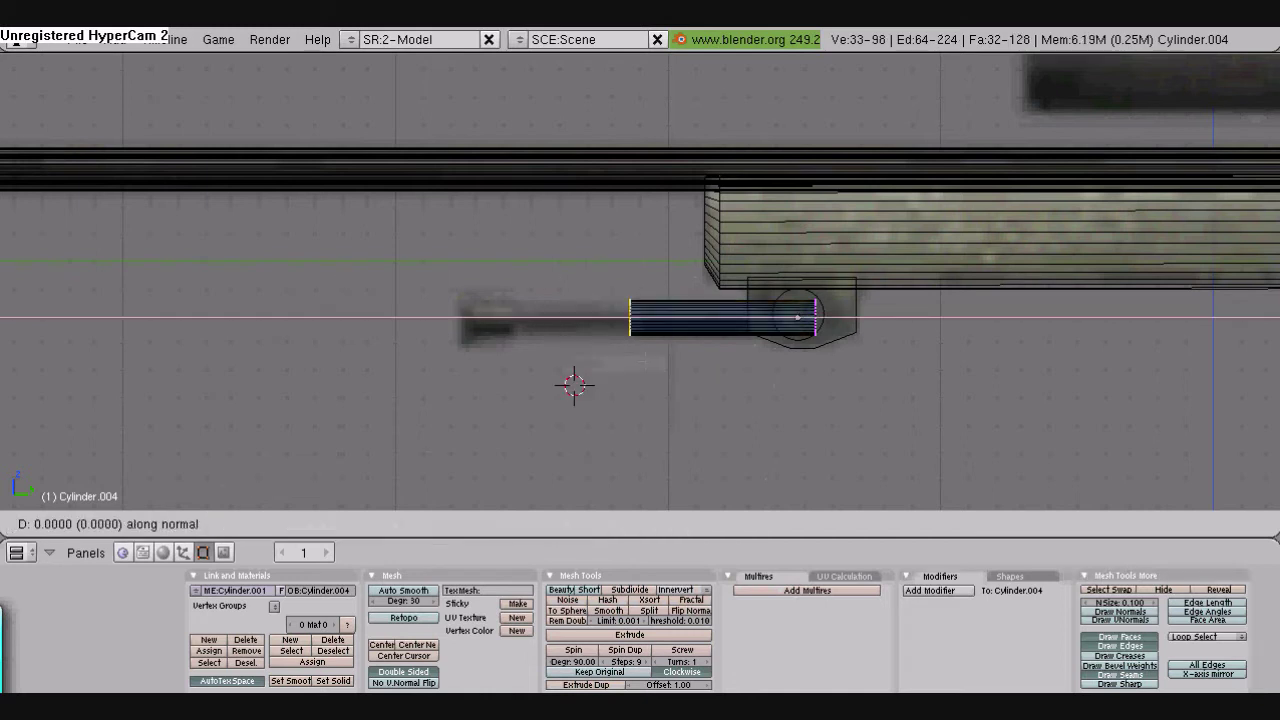
click(629, 358)
key(ctrl+z)
key(e)
click(632, 343)
click(629, 340)
key(s)
click(629, 336)
Extrude the narrowed ring forward to form the leg's thin section up to the start of the thicker foot
key(e)
click(627, 336)
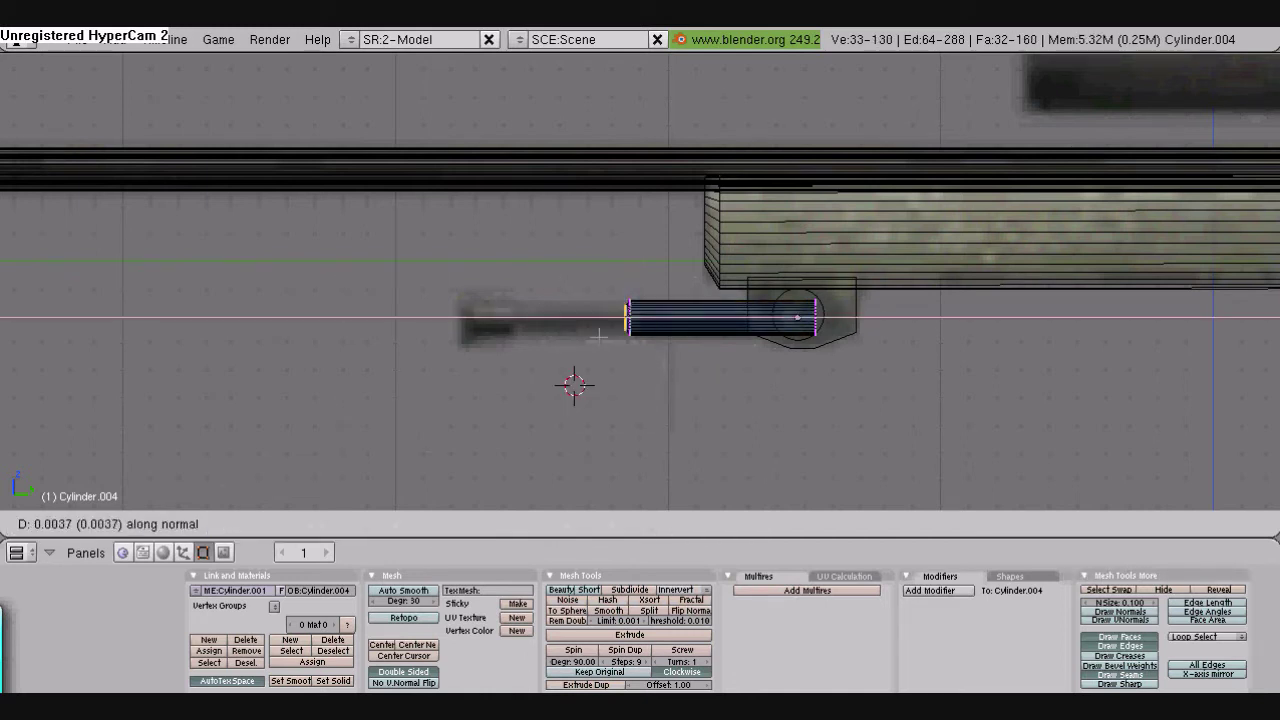
click(521, 337)
click(1239, 607)
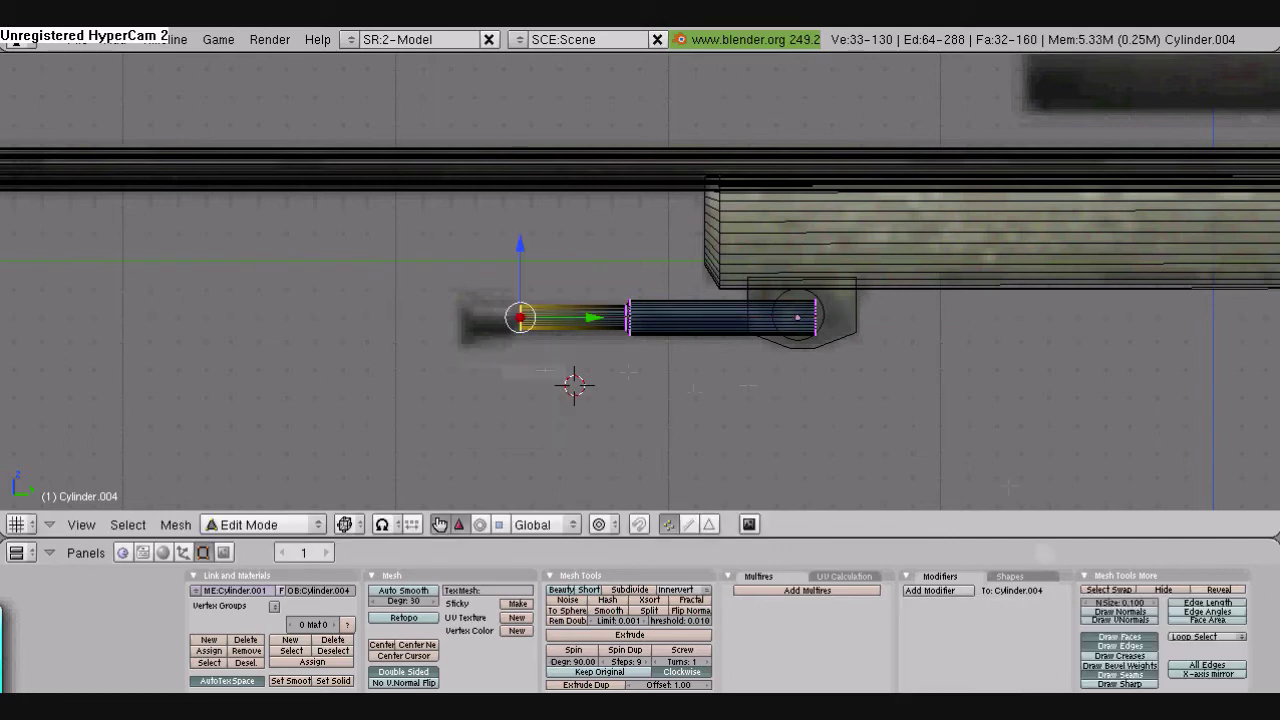
Extrude a short step at the thin section's end, scale it up and extrude it forward as the thicker lower section
key(e)
click(538, 381)
key(s)
click(537, 391)
key(e)
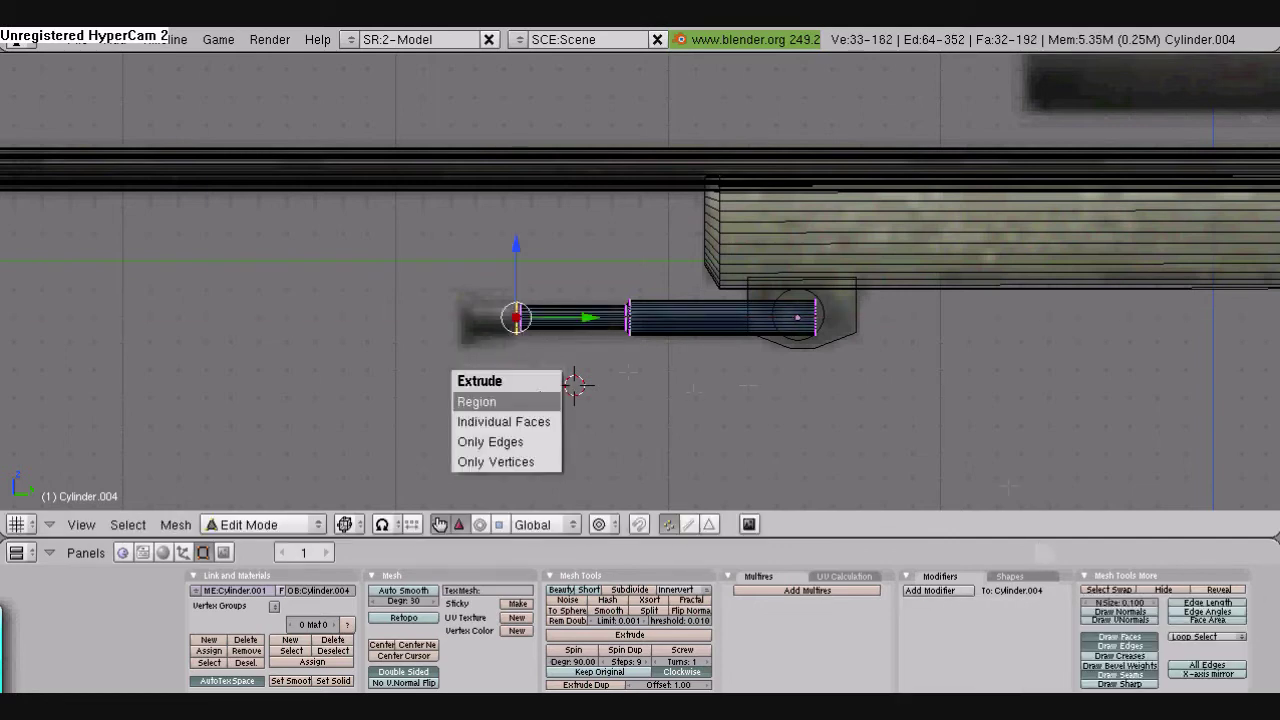
click(487, 400)
click(500, 390)
Extrude and widen the leg's front end, then extrude it about 0.04 to form the flared foot
key(e)
click(498, 390)
click(495, 390)
key(s)
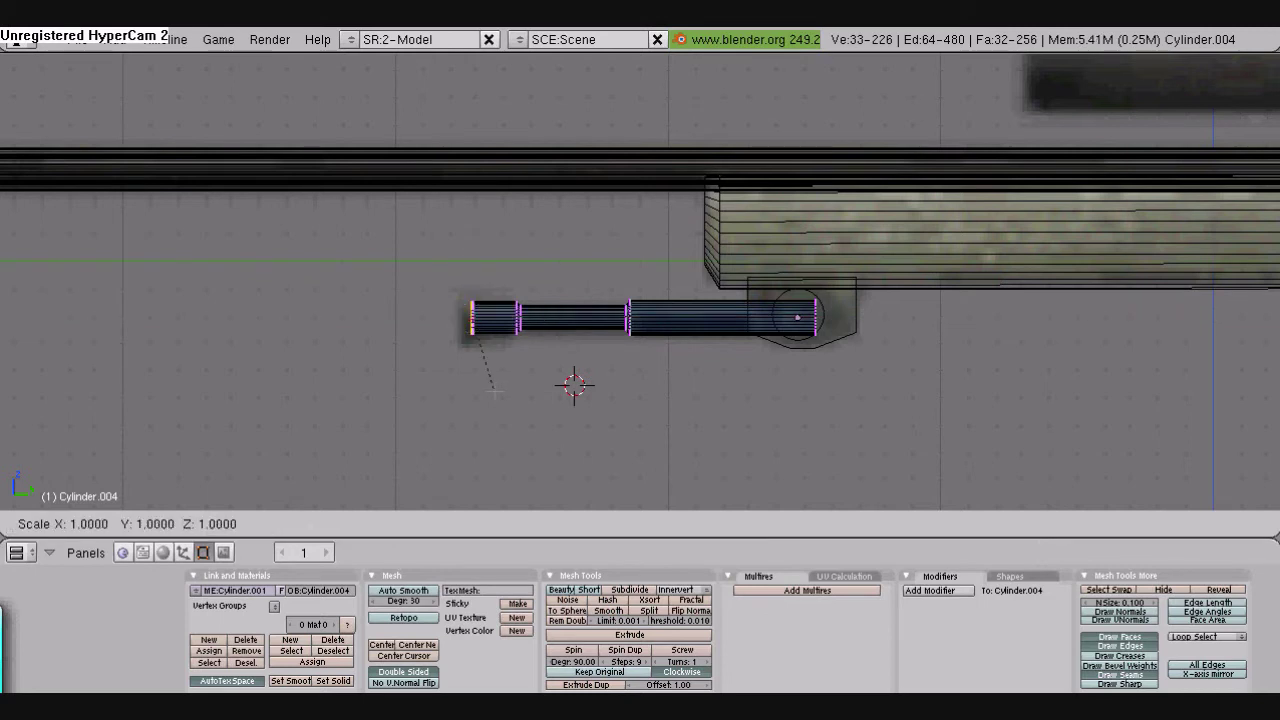
click(497, 430)
key(e)
click(497, 430)
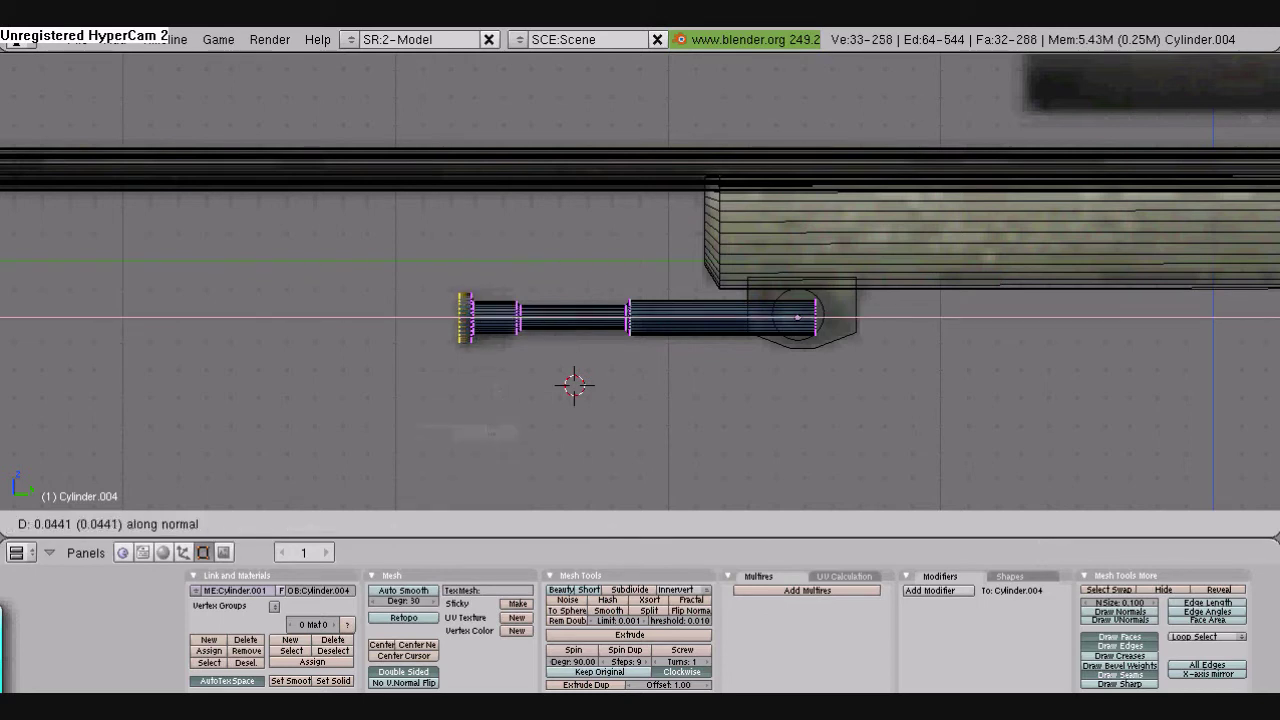
click(488, 430)
Select the leg's rear ring, extrude it about 0.03 backward and scale it down to taper the pivot end
key(a)
key(b)
drag(830, 287, 797, 372)
key(e)
click(797, 372)
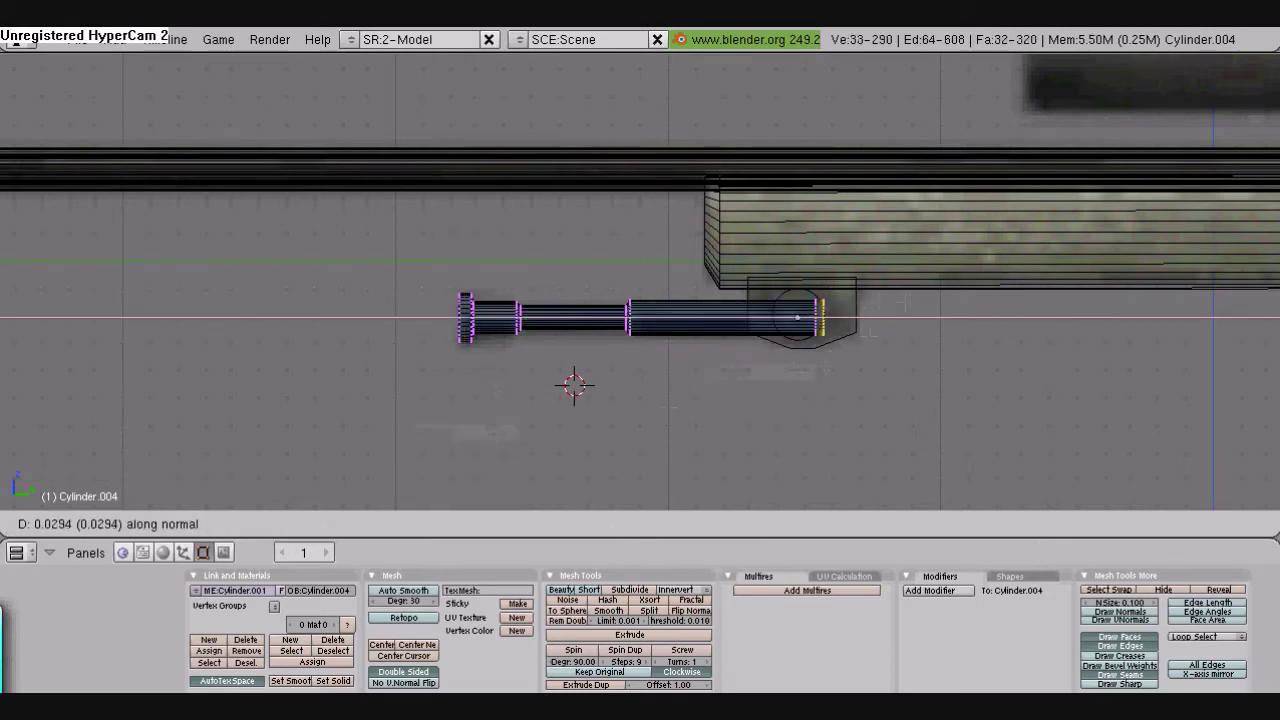
click(803, 358)
key(s)
click(805, 342)
In the top view, select the whole leg and move it along X to one side of the bipod mount
click(78, 522)
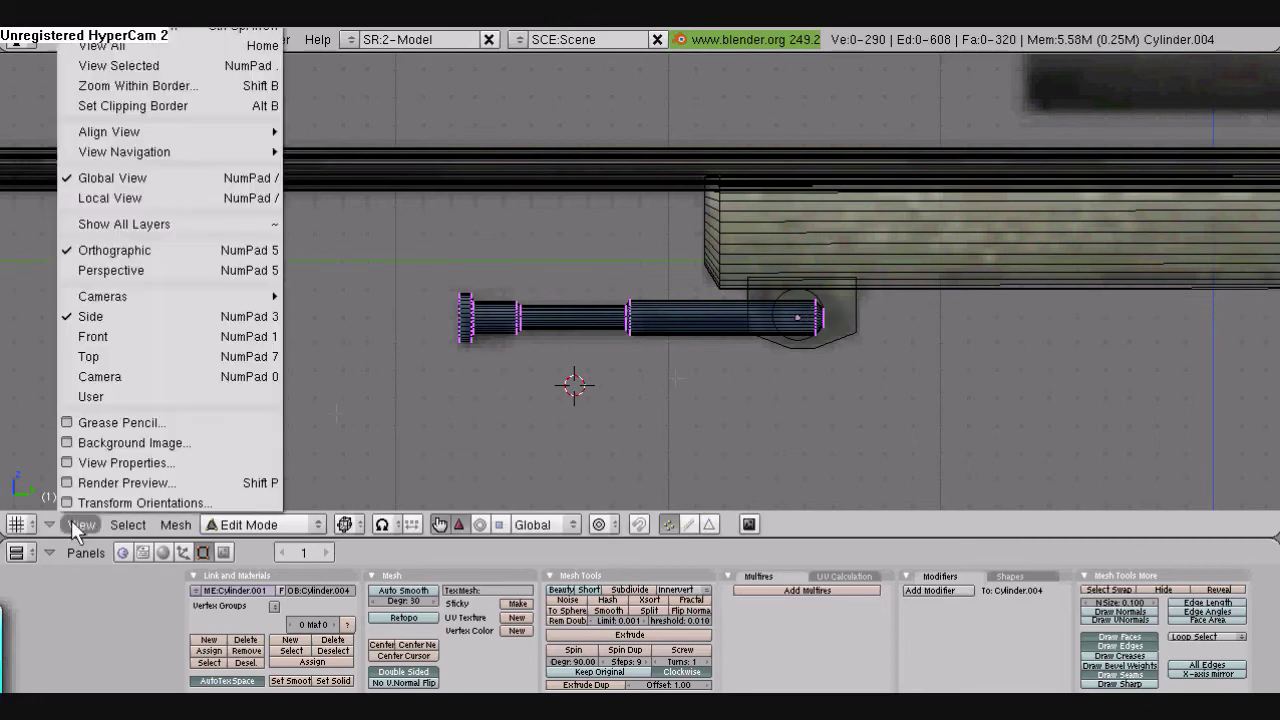
click(80, 356)
key(a)
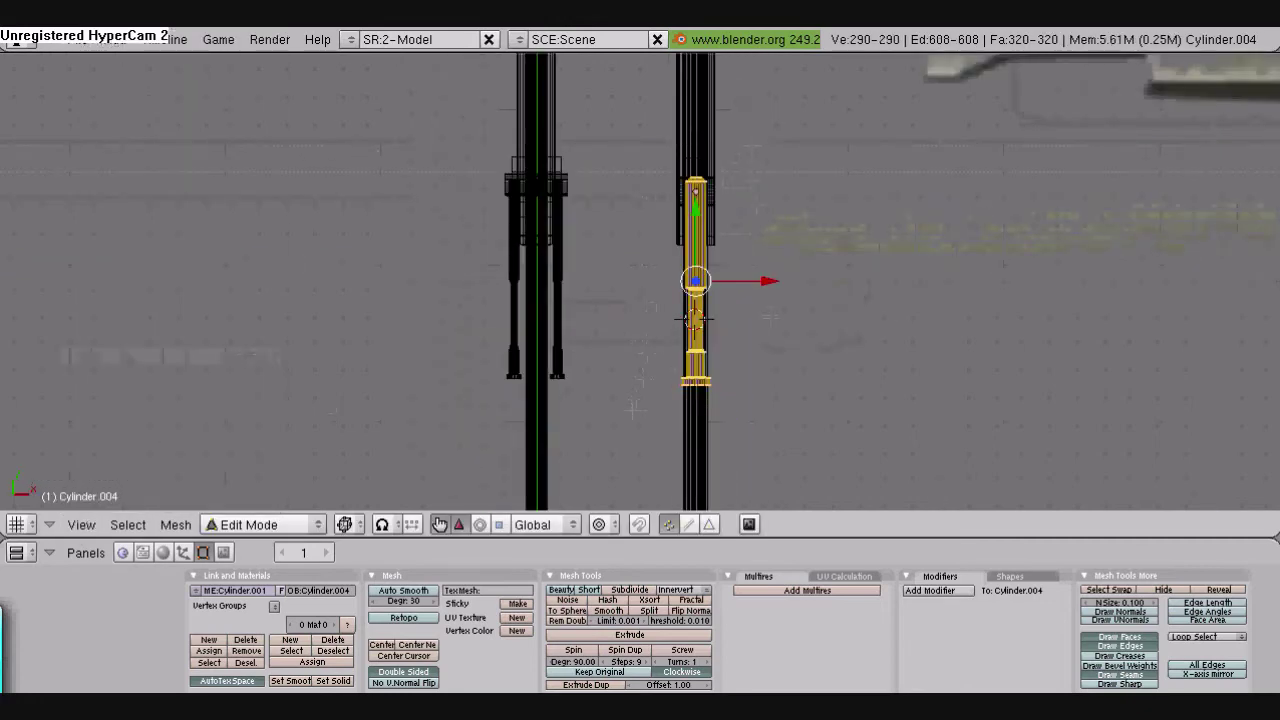
key(g)
key(x)
click(667, 330)
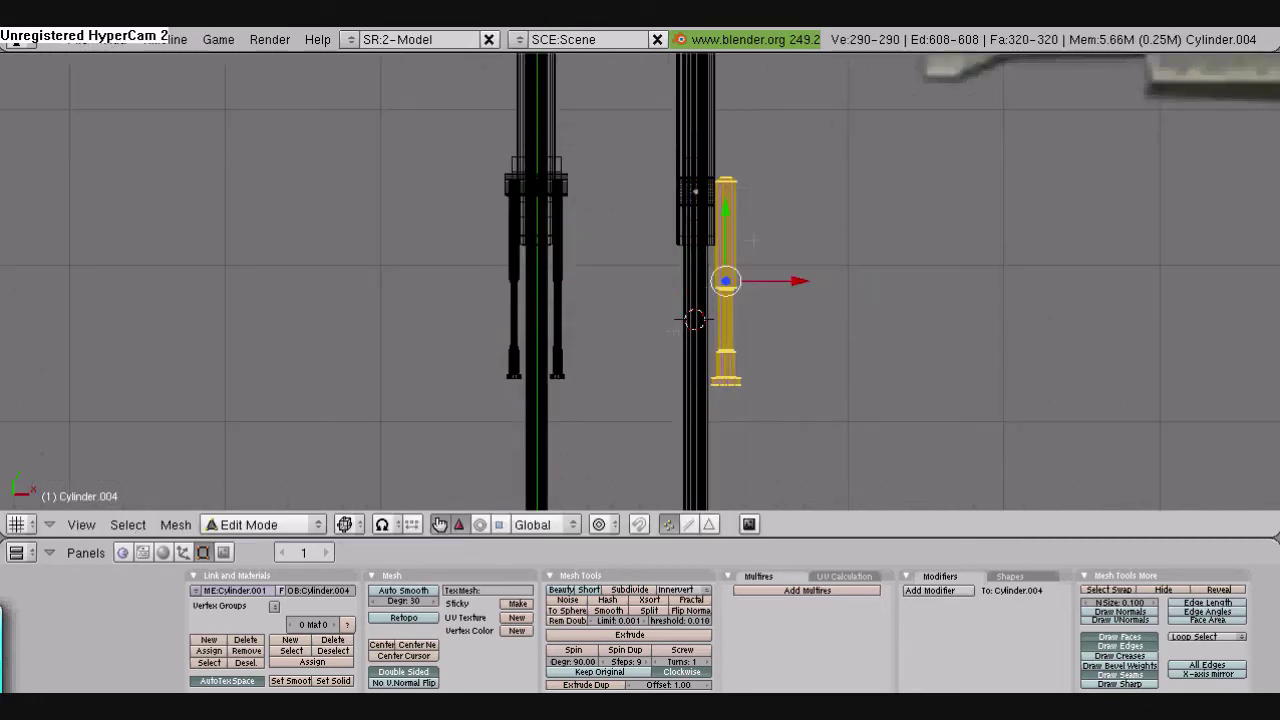
Duplicate the leg along X to the opposite side of the mount and deselect everything
key(shift+d)
key(x)
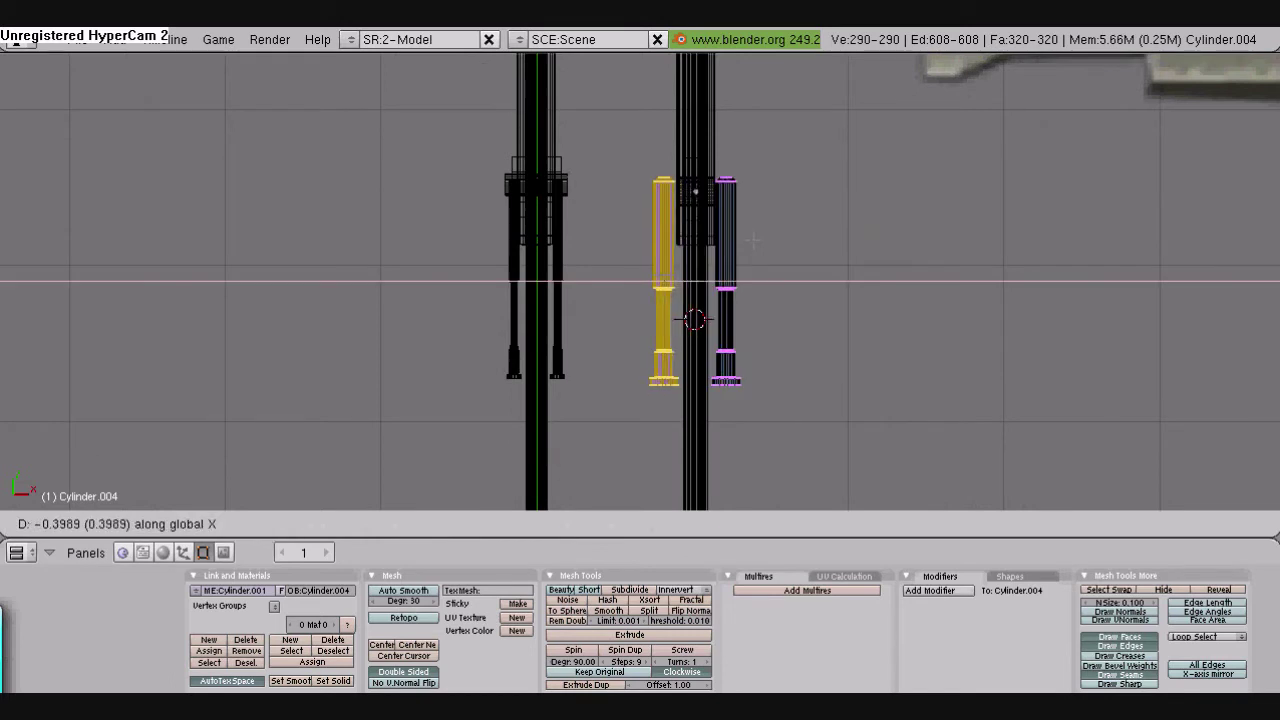
click(752, 240)
key(a)
Return to the side view, switch to Object Mode and deselect the bipod legs
click(81, 524)
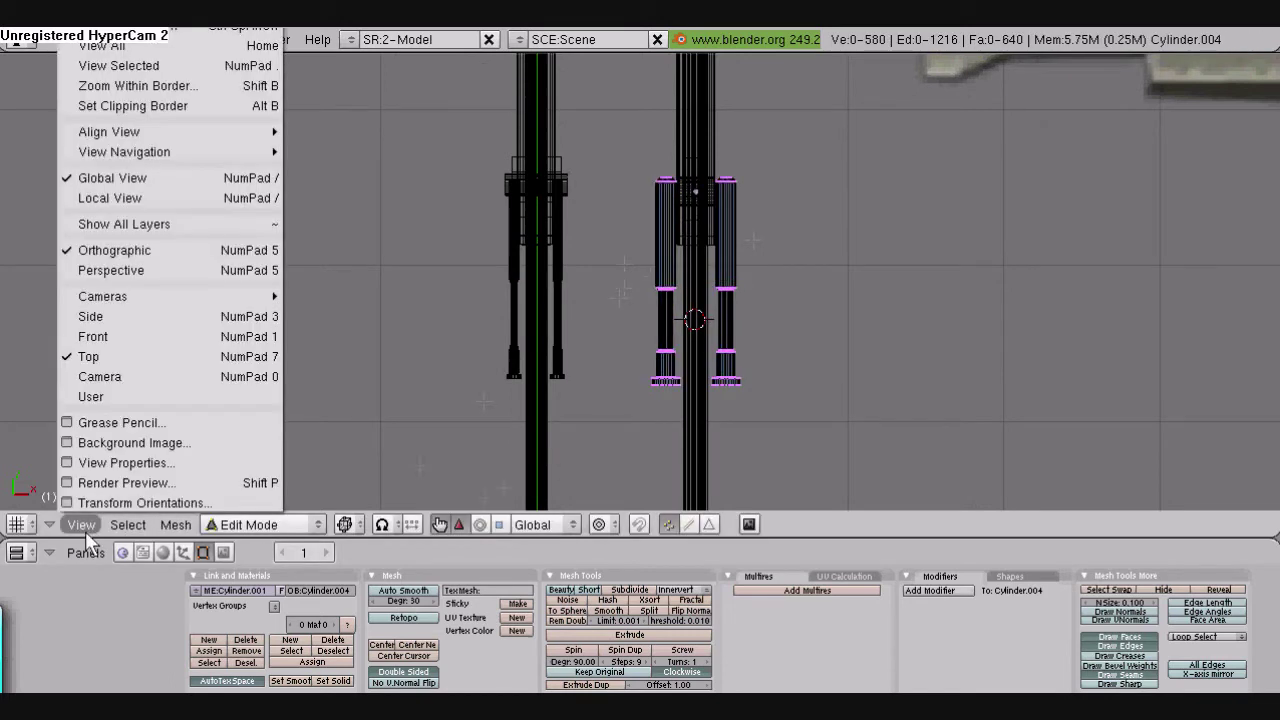
click(110, 316)
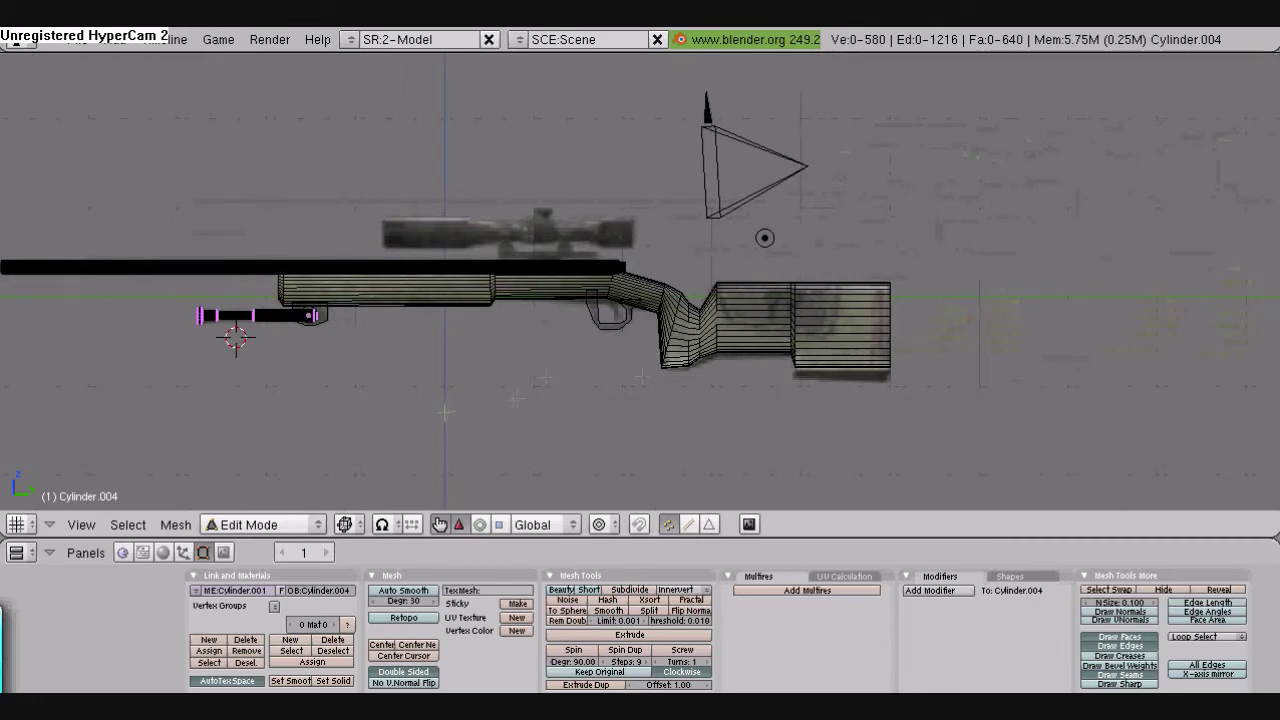
shift+middle_drag(200, 350, 268, 343)
click(248, 526)
click(250, 524)
key(a)
Add a mesh plane, place it below the rifle and rotate it 90° about the Y axis
scroll(698, 360, up, 5)
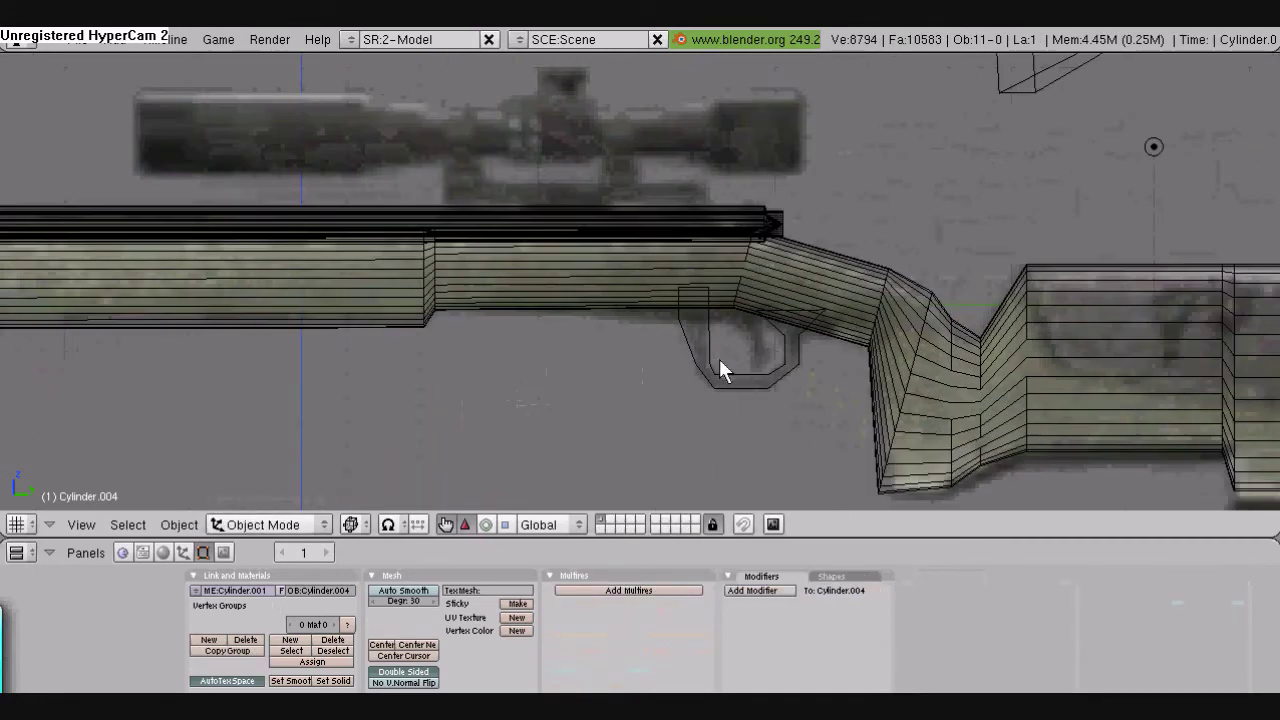
scroll(790, 395, up, 2)
key(space)
mouse_move(905, 372)
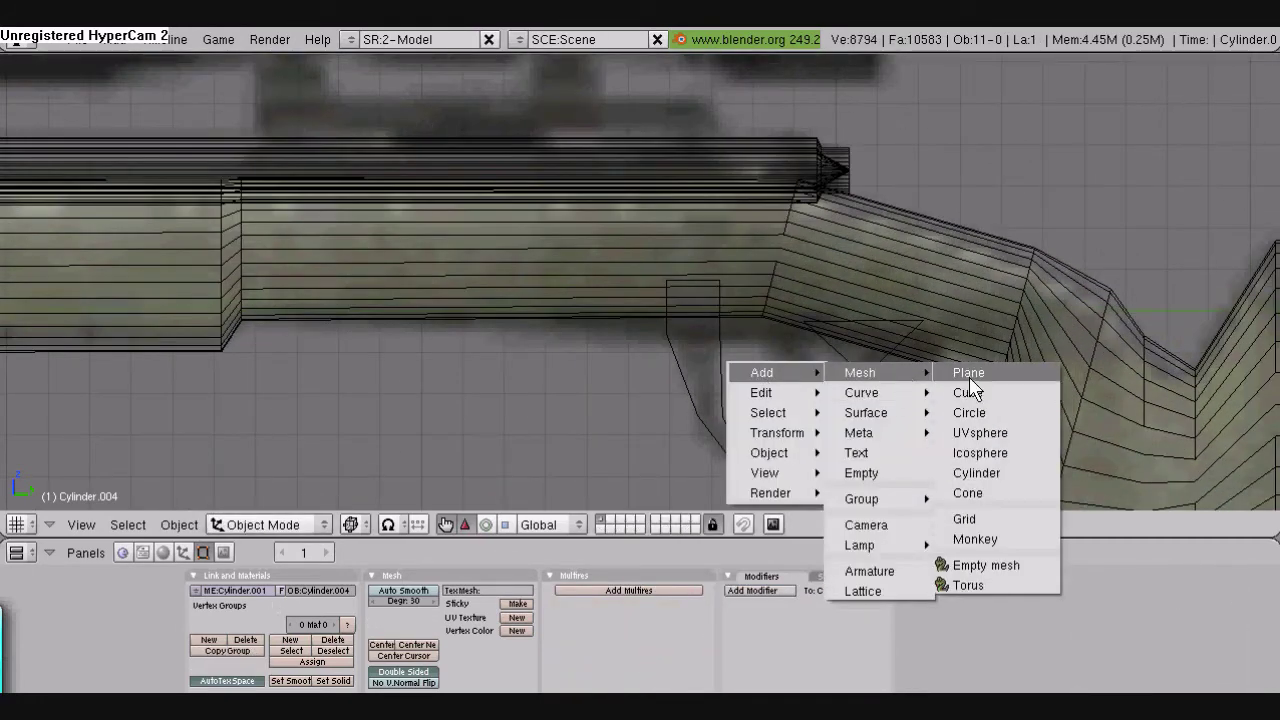
click(968, 376)
scroll(748, 371, down, 5)
key(g)
click(630, 390)
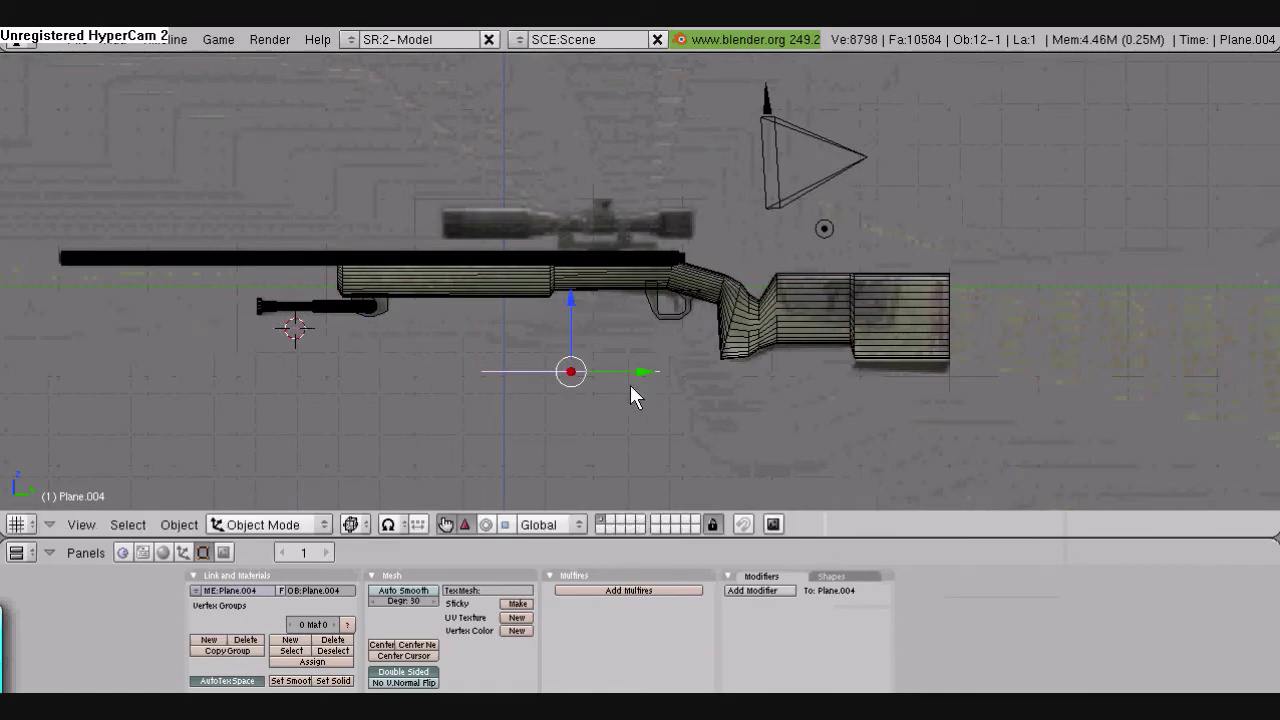
key(r)
key(y)
key(9)
key(0)
key(Return)
Scale the plane down to the trigger's width and place it over the trigger's upper end inside the guard
key(s)
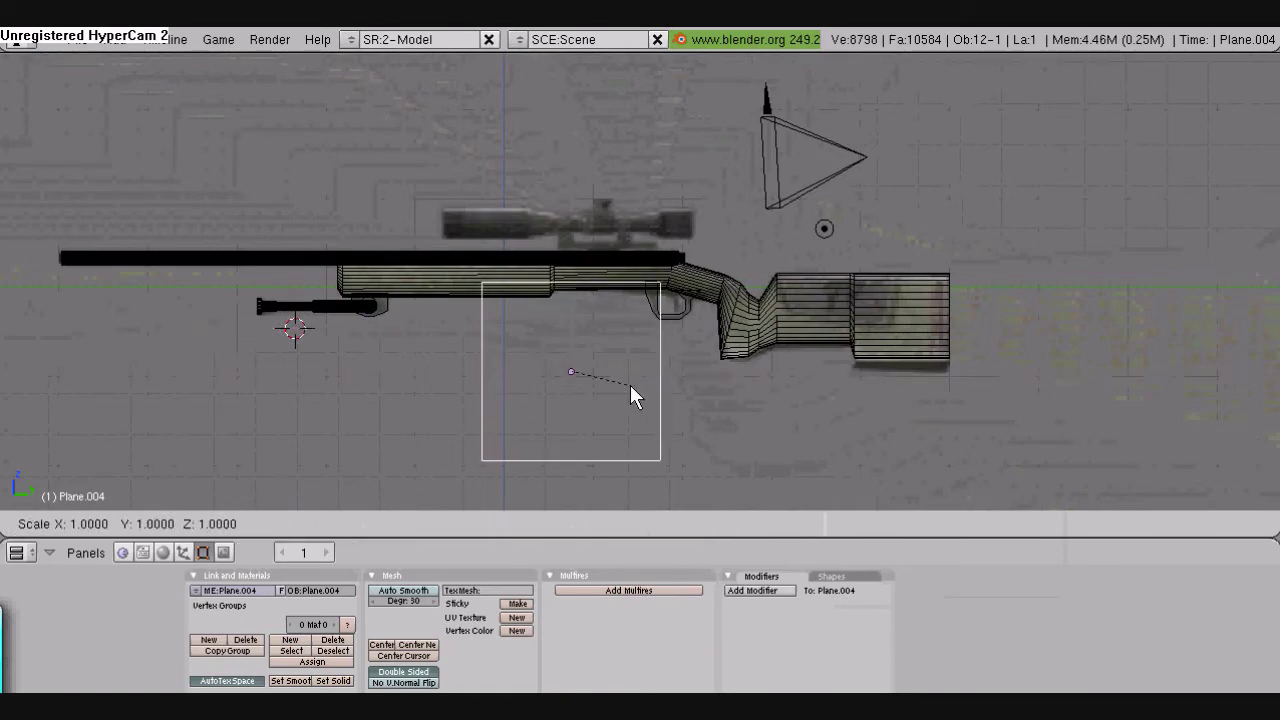
click(571, 368)
key(g)
click(677, 294)
scroll(695, 320, up, 4)
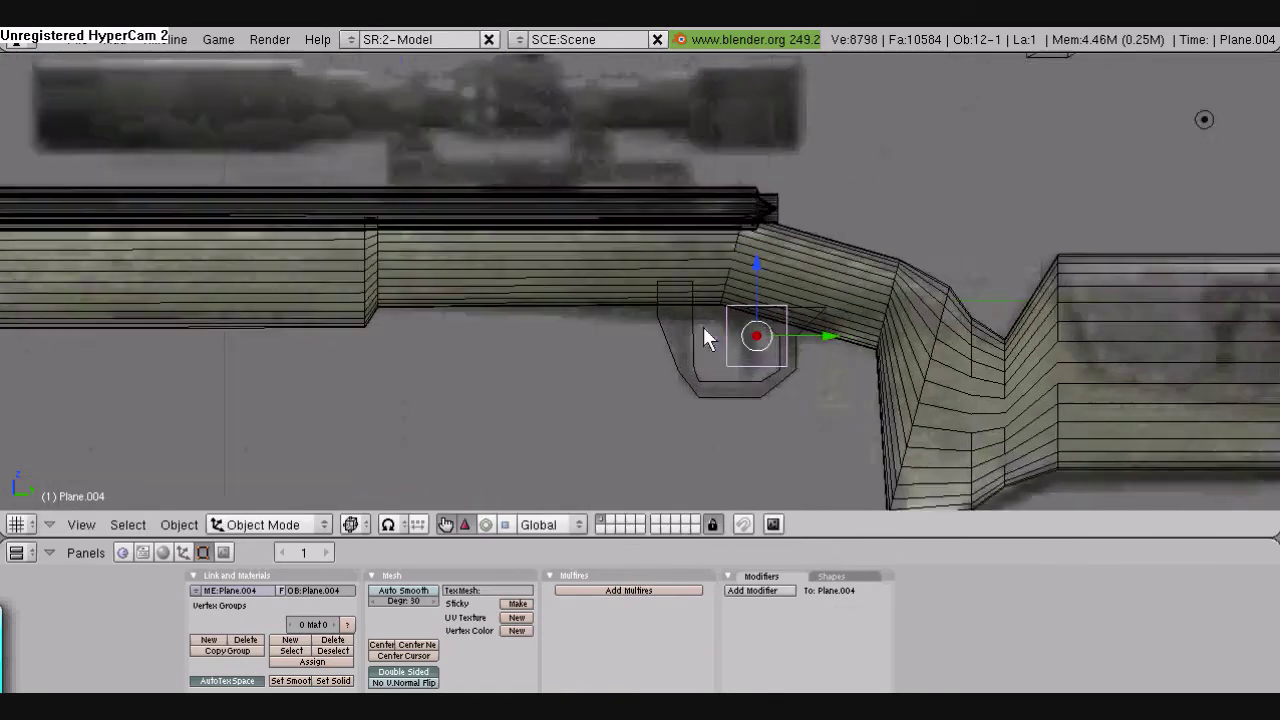
middle_drag(703, 326, 711, 203)
key(s)
click(757, 202)
key(g)
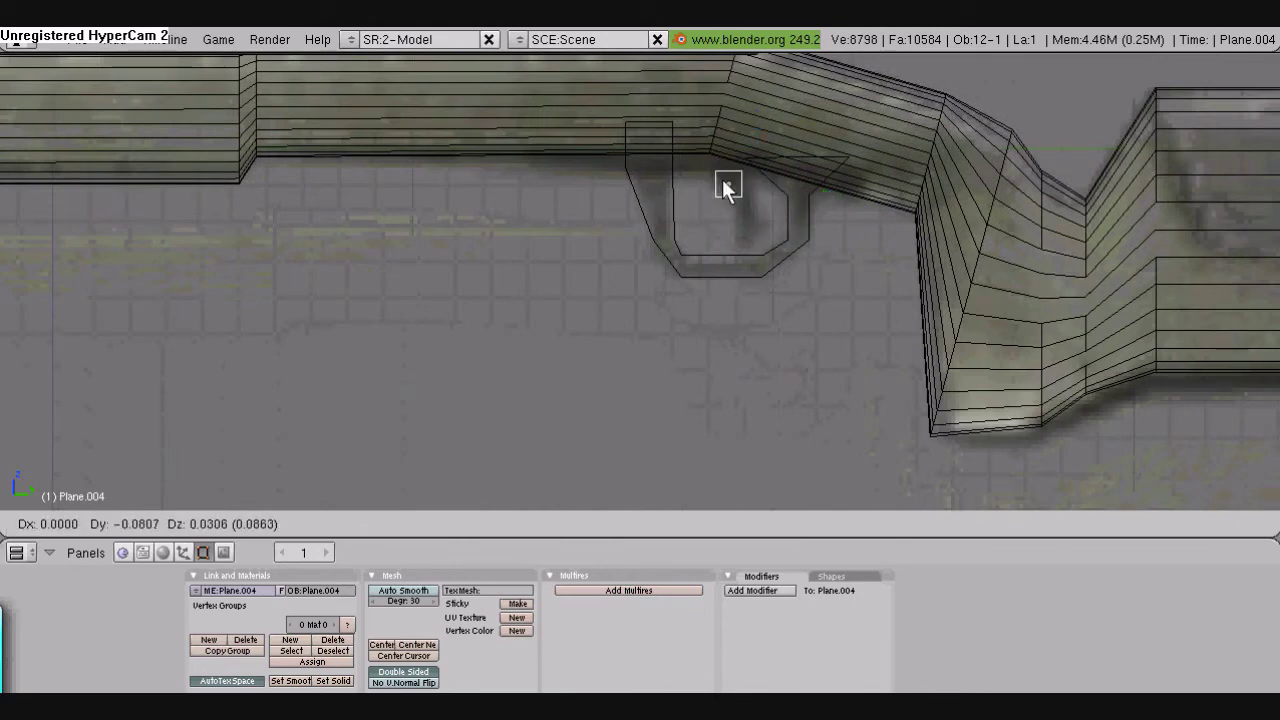
click(722, 178)
key(s)
click(726, 172)
In Edit Mode, move the plane's two lower vertices down along the reference trigger and scale them closer together
click(255, 524)
click(250, 487)
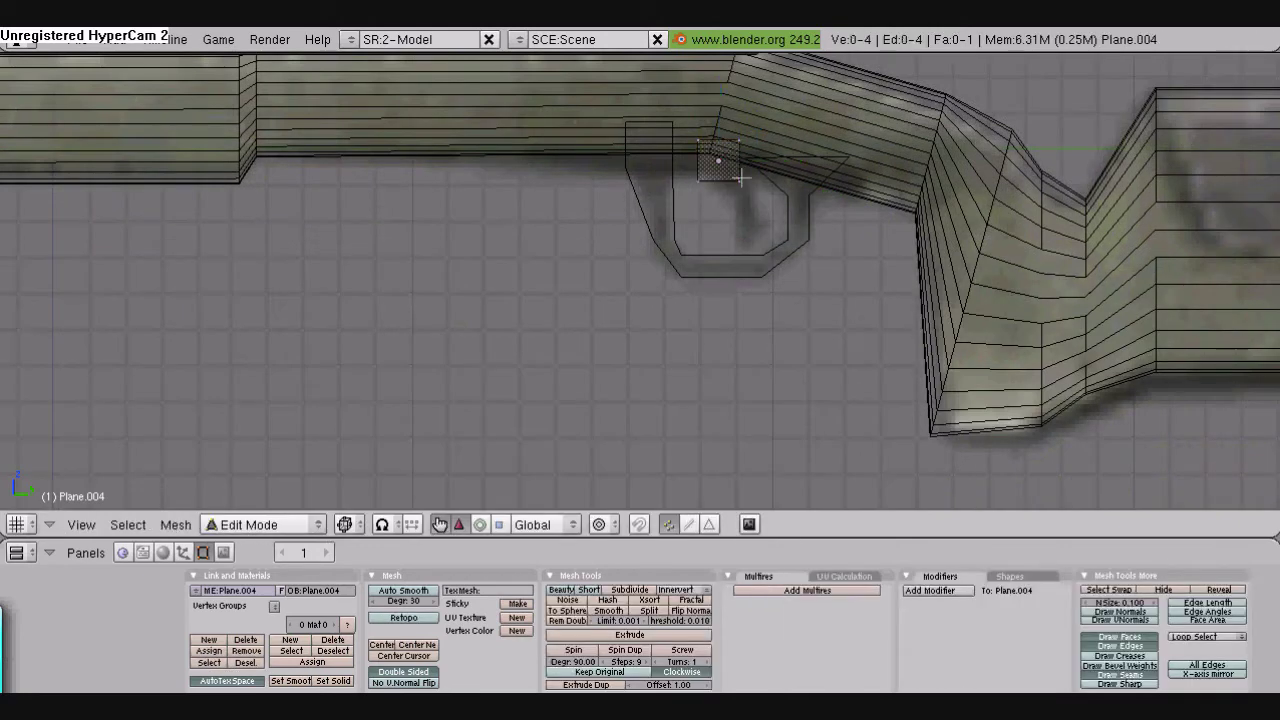
shift+right_click(702, 182)
key(g)
click(712, 205)
key(s)
click(719, 203)
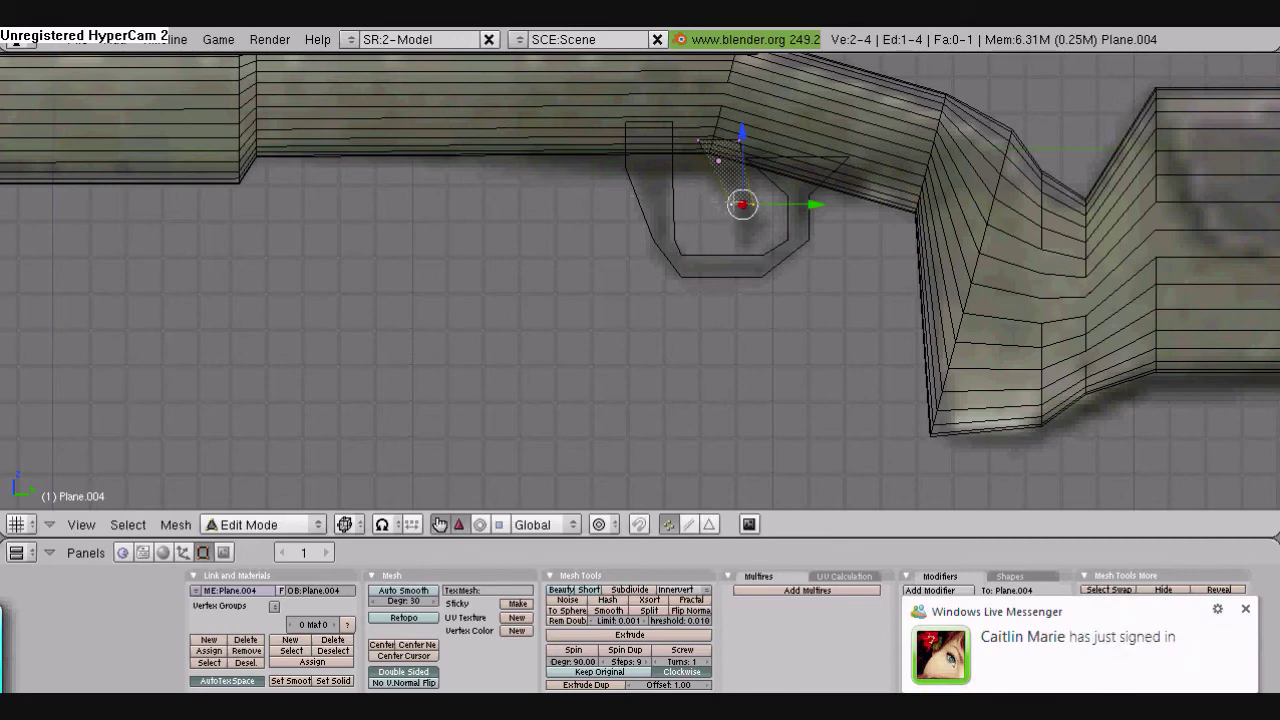
Dismiss the messenger notification and extrude the trigger's lower two vertices down along the reference
click(1246, 609)
key(a)
right_click(731, 205)
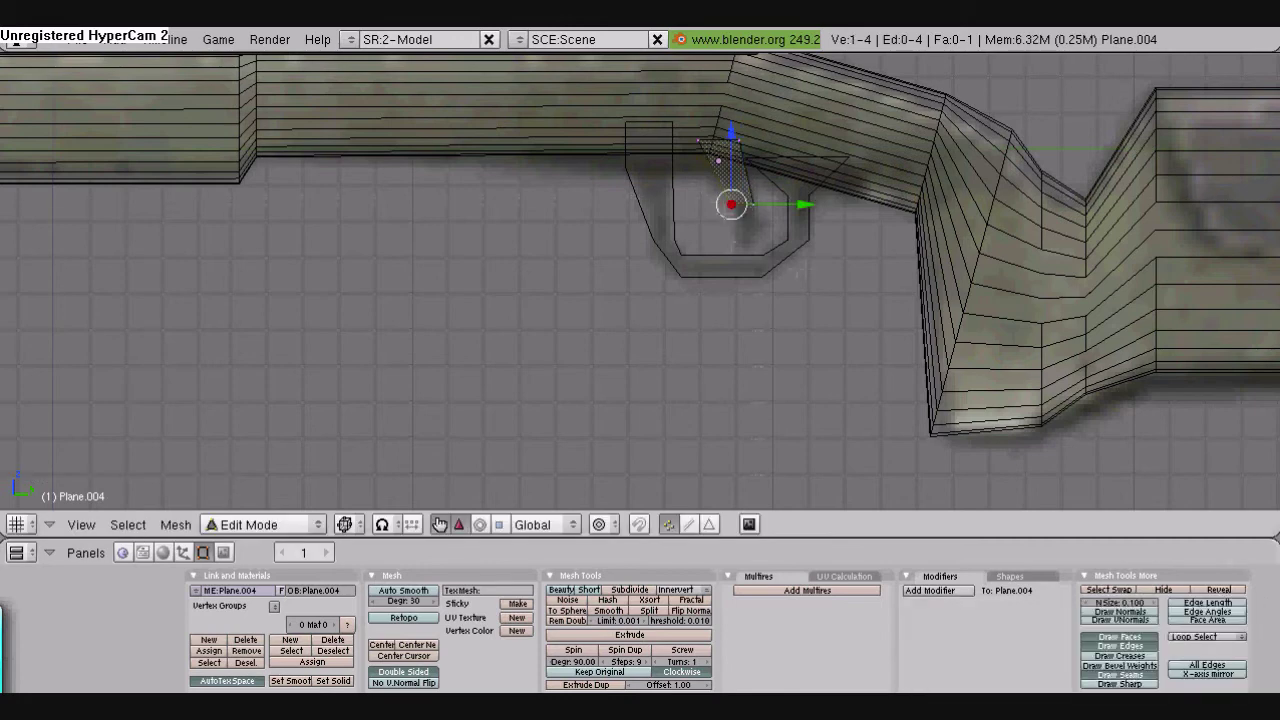
shift+right_click(753, 207)
key(e)
click(747, 213)
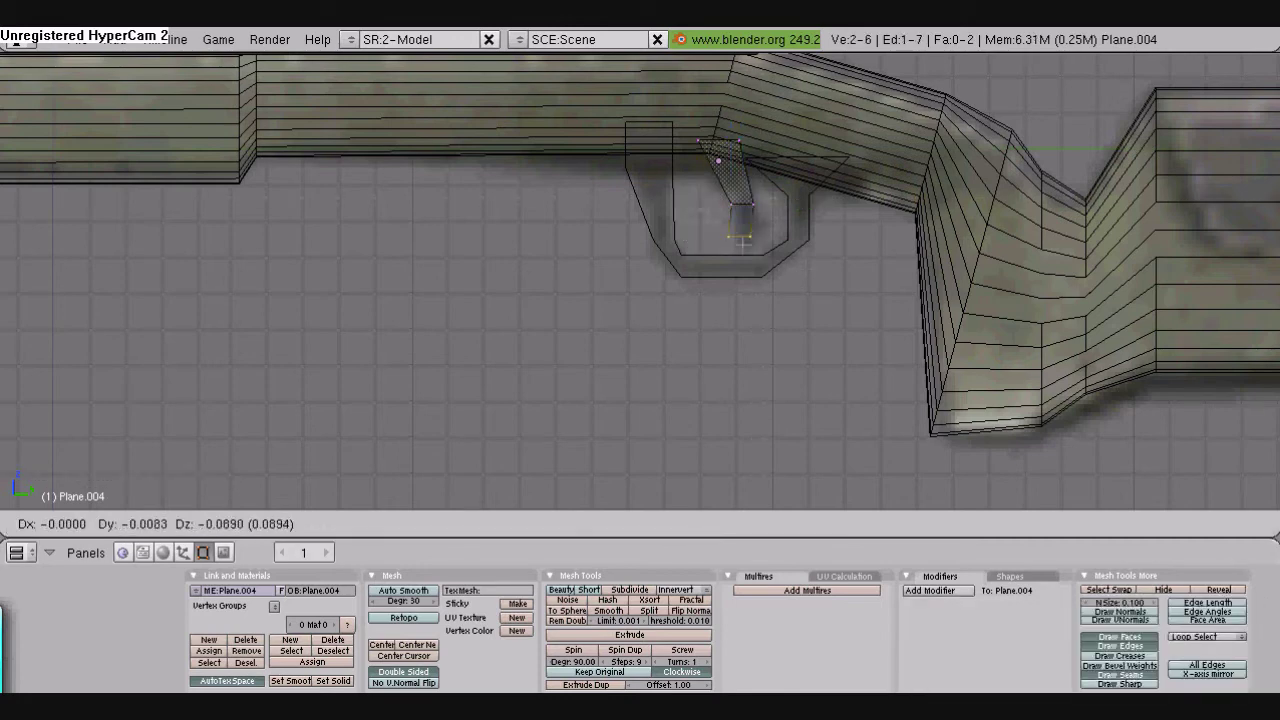
click(752, 235)
Extrude the trigger's lower edge once more toward the tip, scale it narrower and delete one of the new end vertices
key(e)
key(Return)
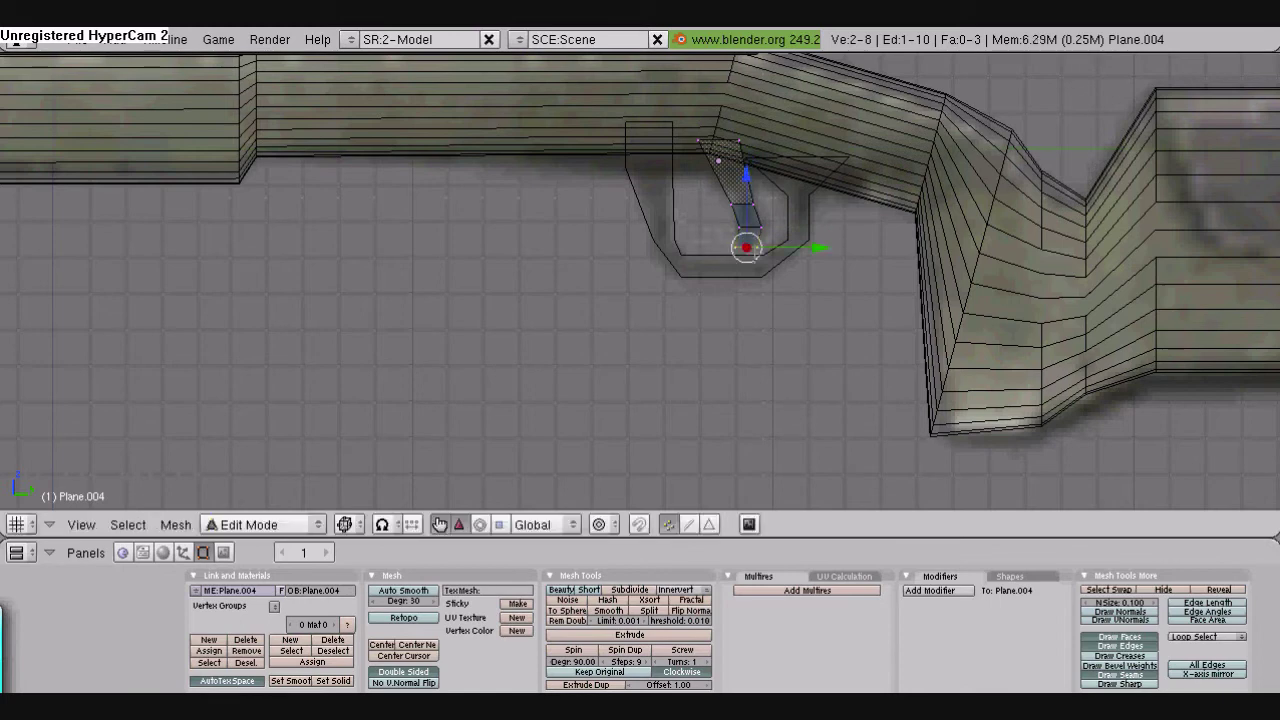
key(s)
click(748, 245)
key(x)
click(817, 236)
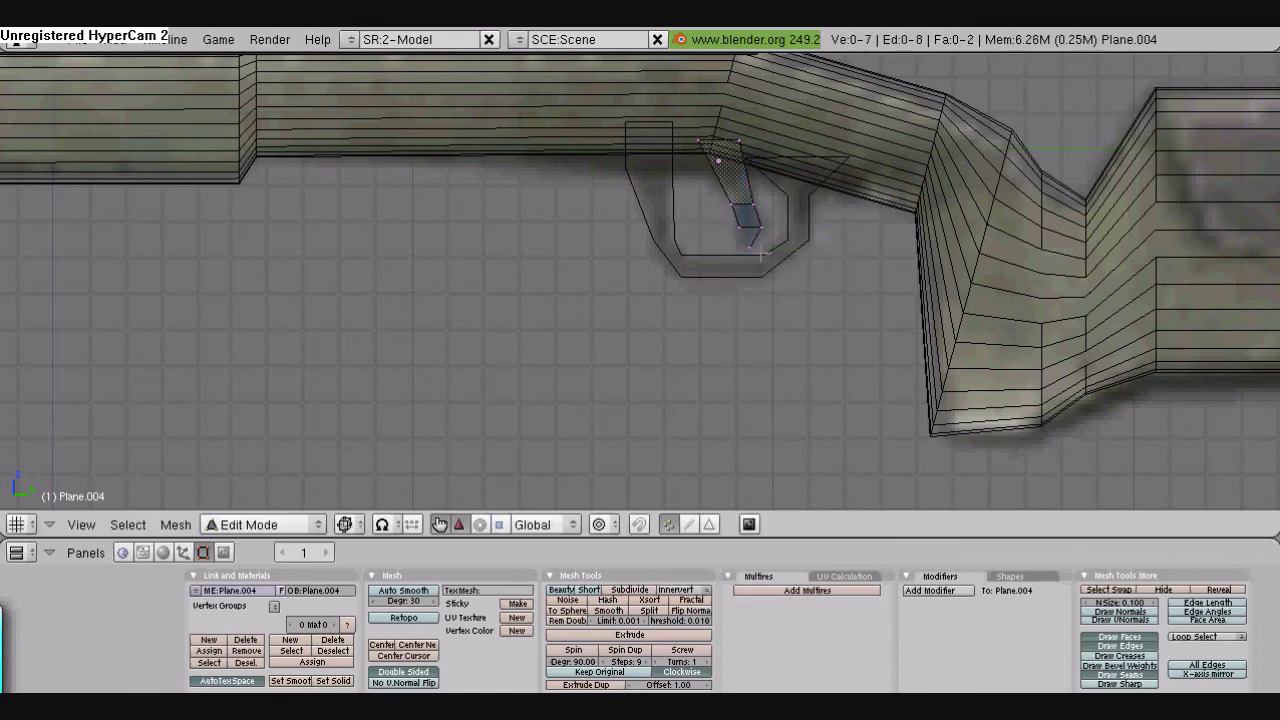
Fill a triangular face between the remaining tip vertex and the trigger's lower edge, and reposition the tip
key(space)
right_click(750, 202)
shift+right_click(758, 228)
shift+right_click(750, 250)
shift+right_click(756, 209)
right_click(753, 246)
key(g)
click(761, 228)
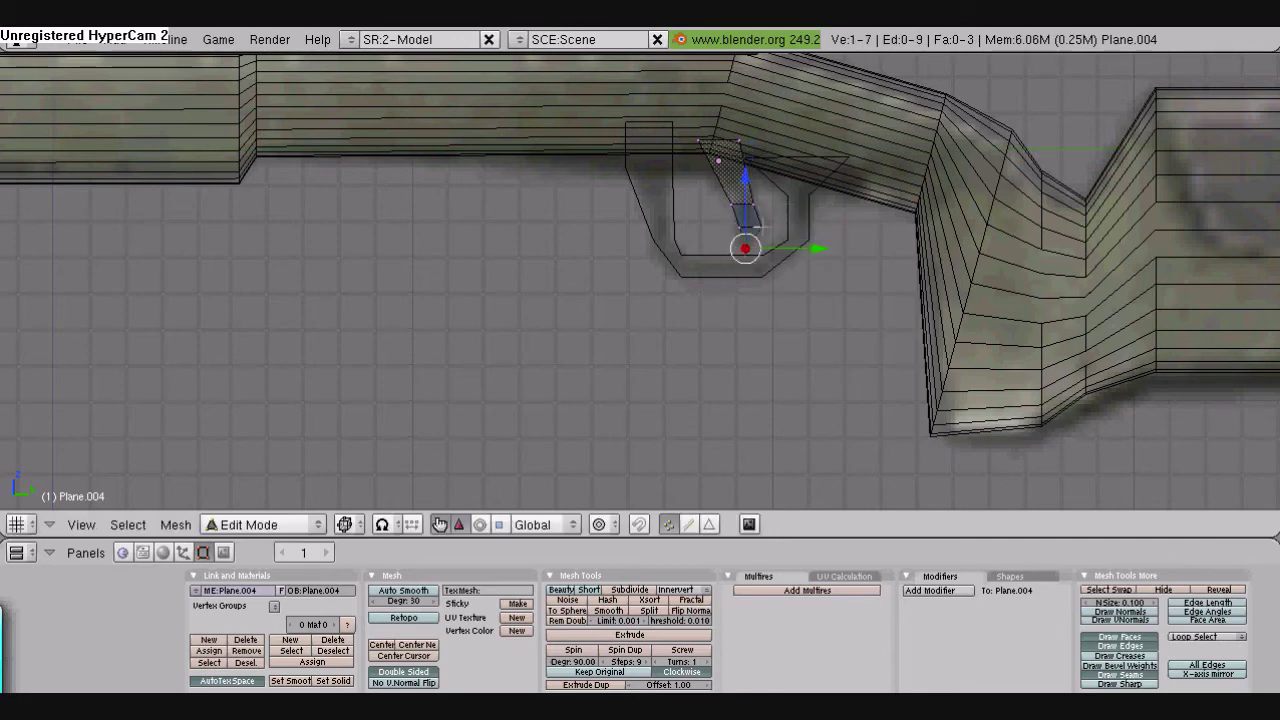
Move the trigger's lower rear corner and middle vertices to follow the curve of the reference trigger
right_click(768, 222)
key(g)
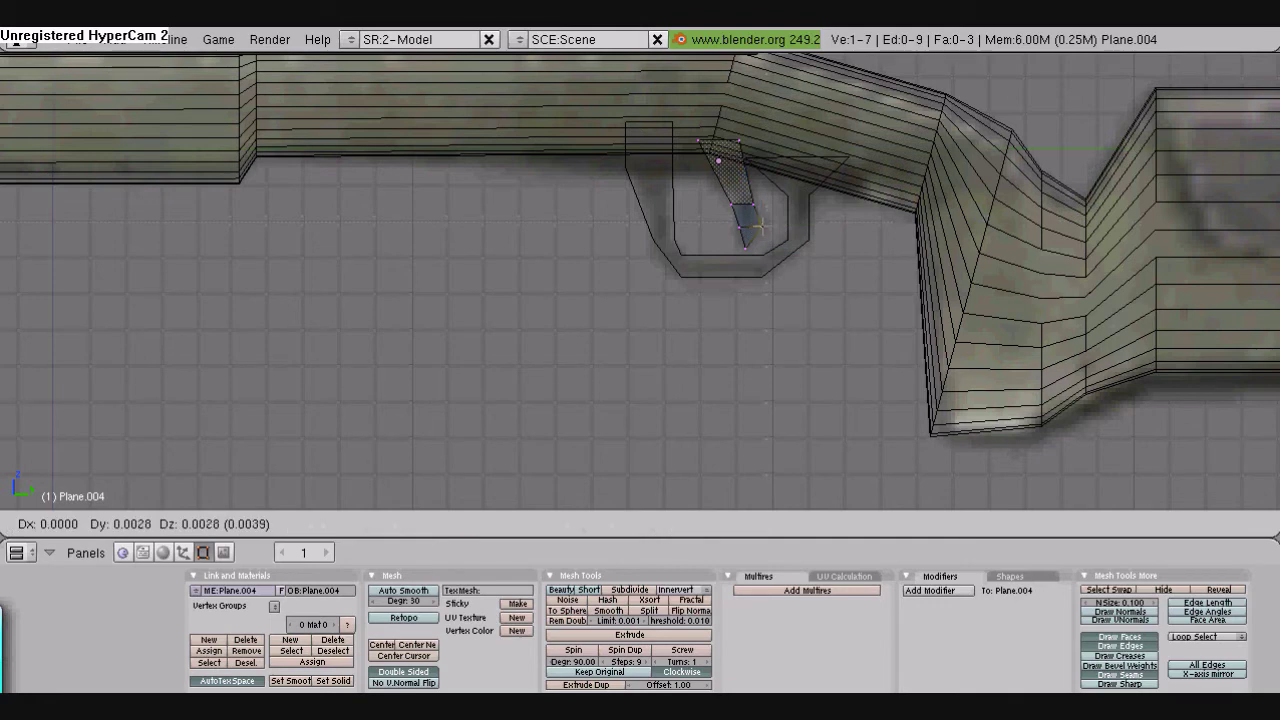
click(768, 214)
right_click(746, 220)
key(g)
click(747, 215)
key(g)
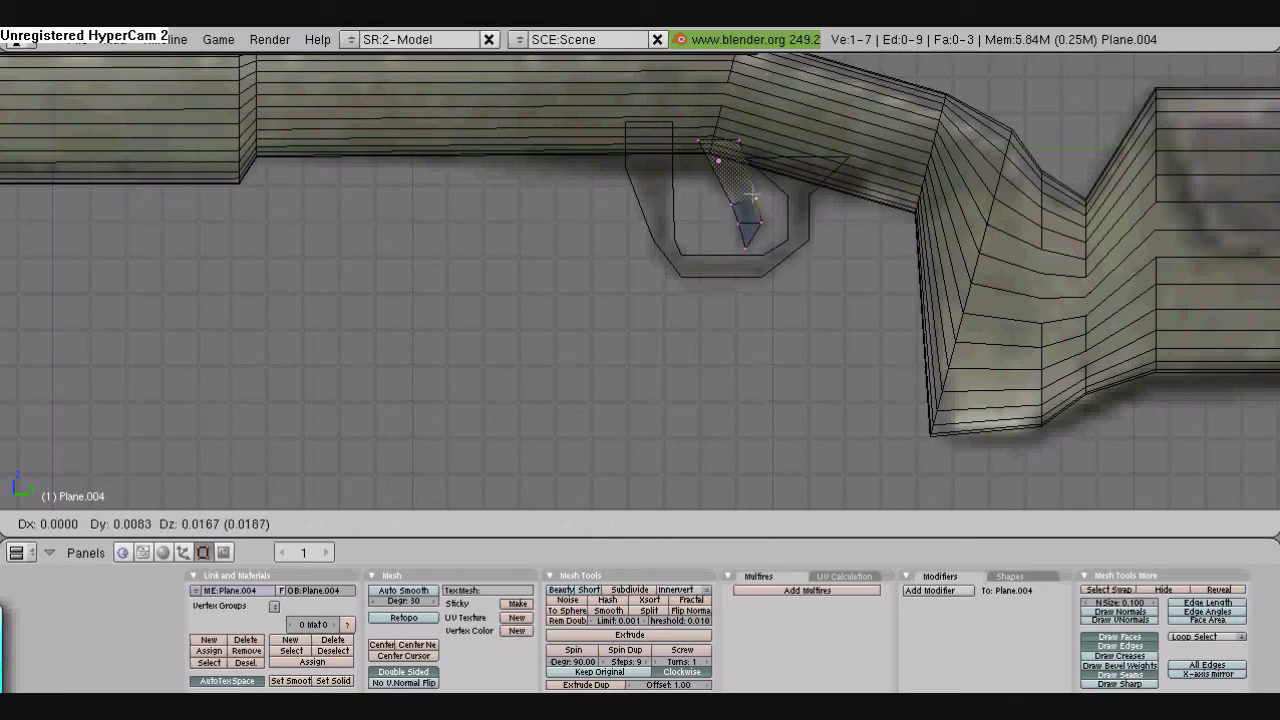
click(740, 215)
key(g)
click(745, 205)
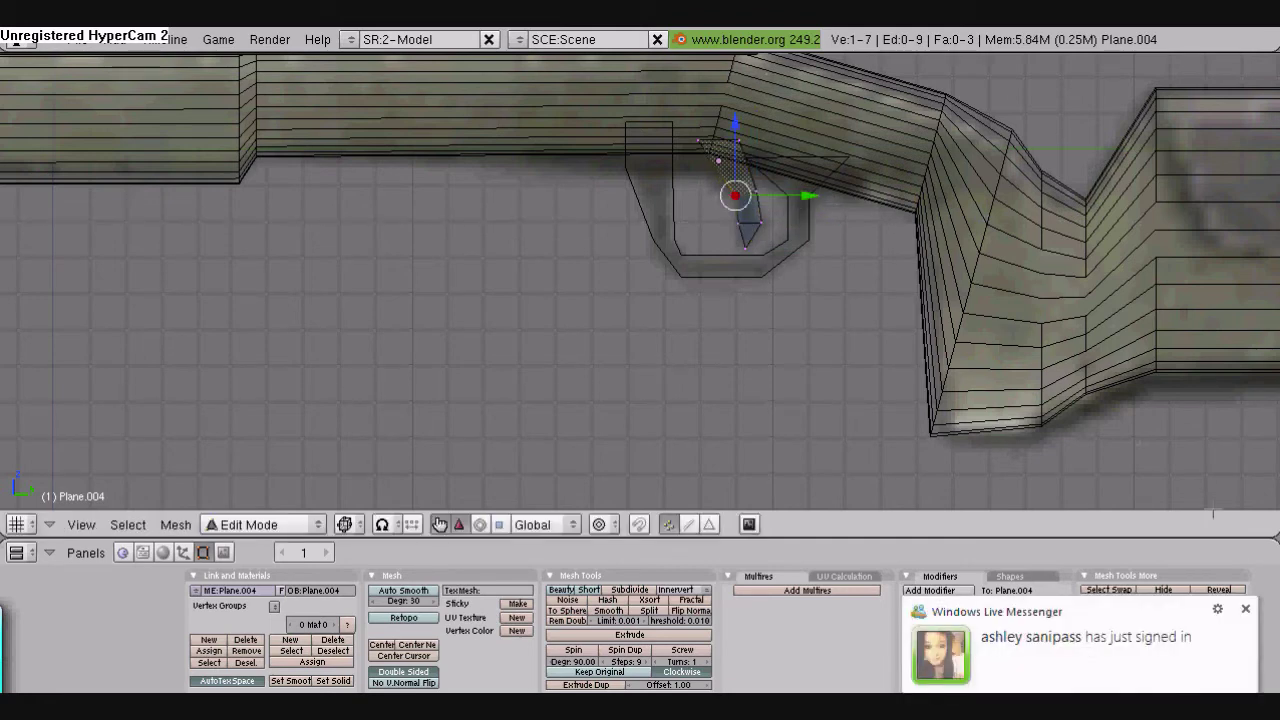
Dismiss the messenger notification and move the trigger's tip vertex forward to curve the end
click(1245, 609)
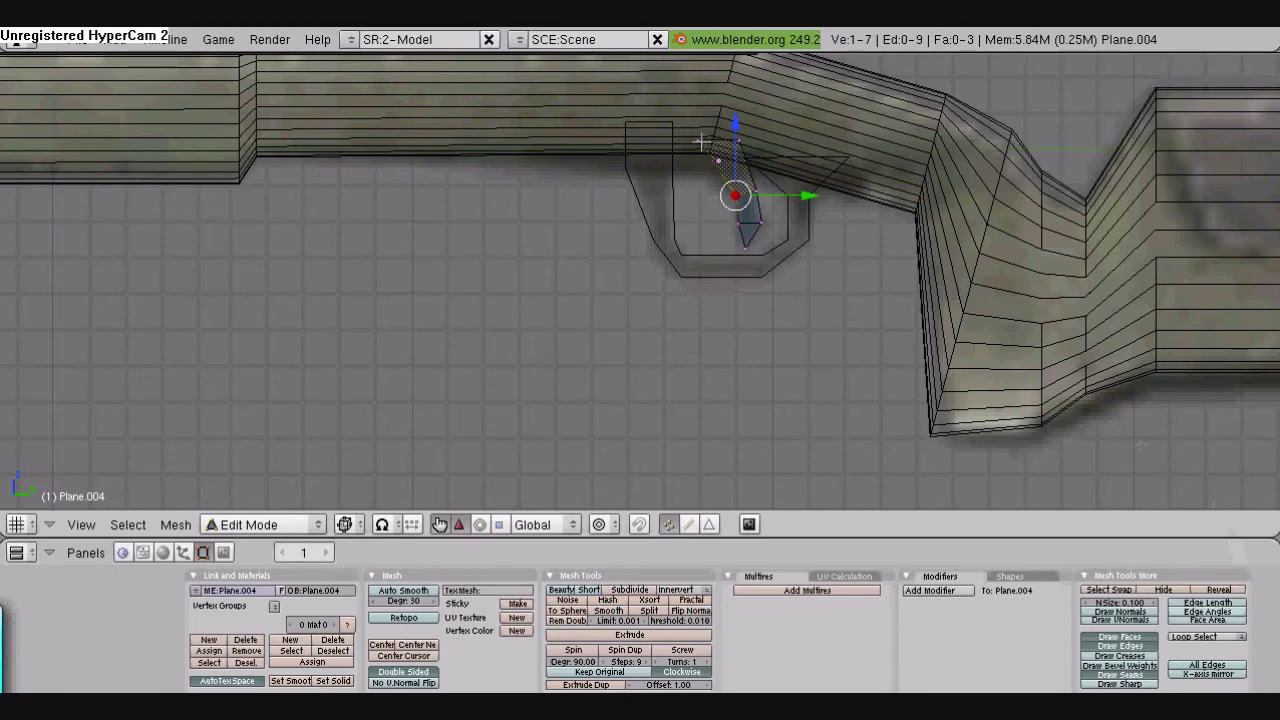
key(g)
click(742, 292)
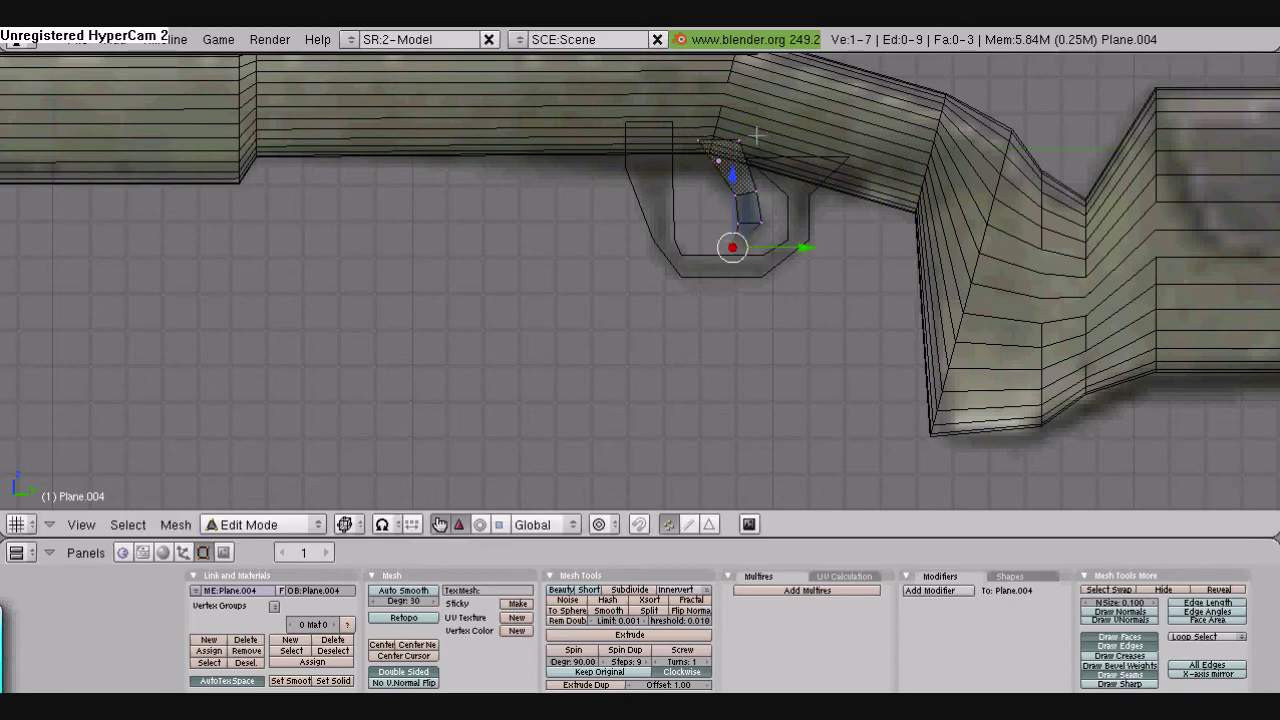
key(g)
Select the whole trigger mesh and, in top view, shift it 0.01 along X twice
key(a)
key(a)
click(83, 523)
click(102, 361)
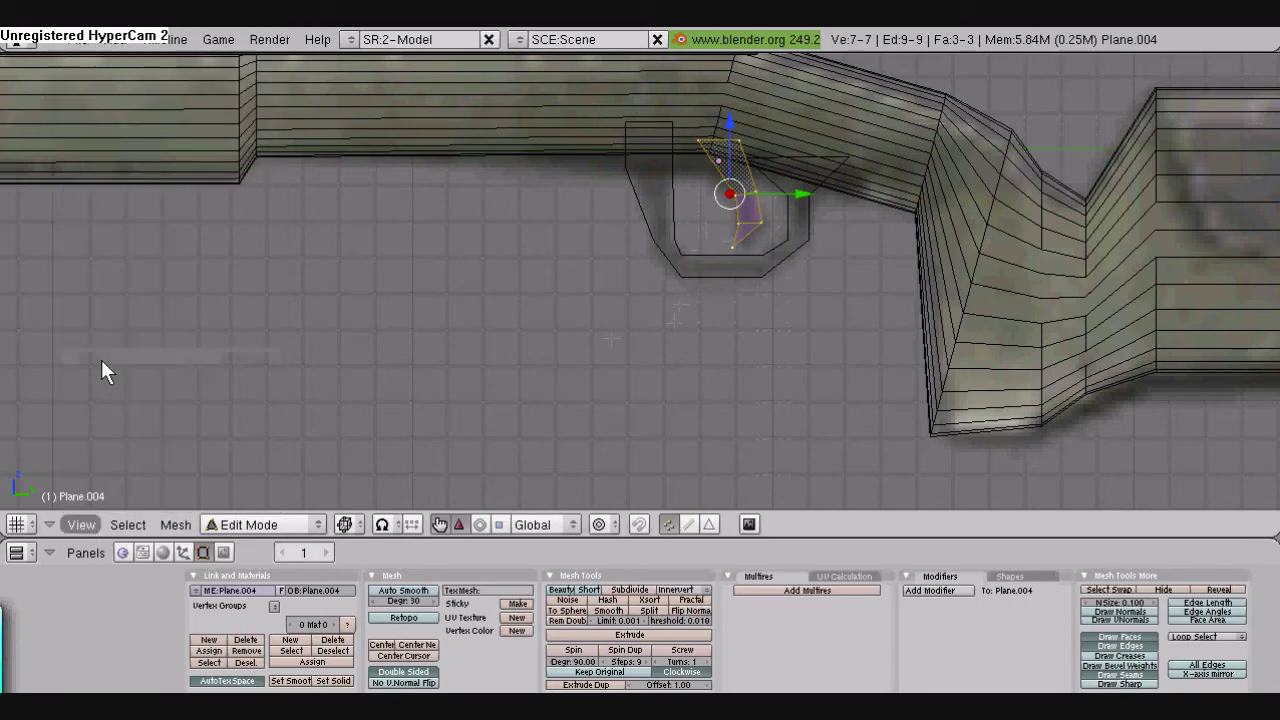
key(g)
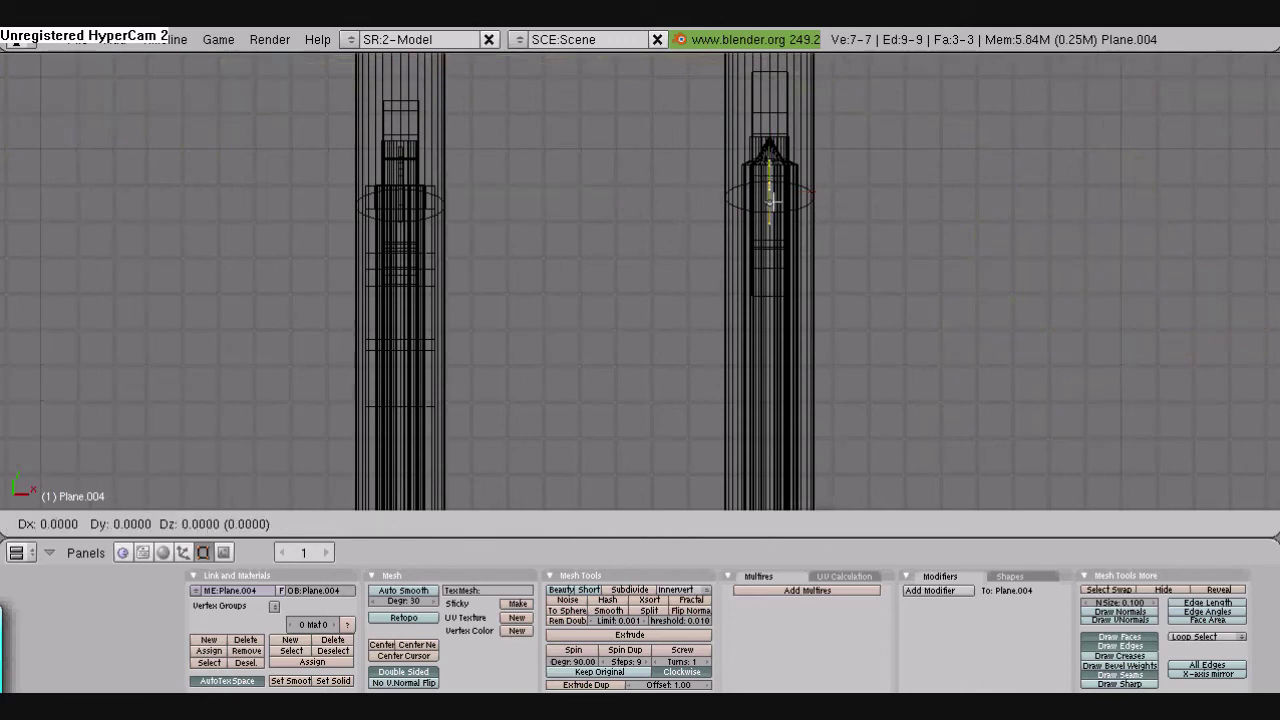
text(0.01)
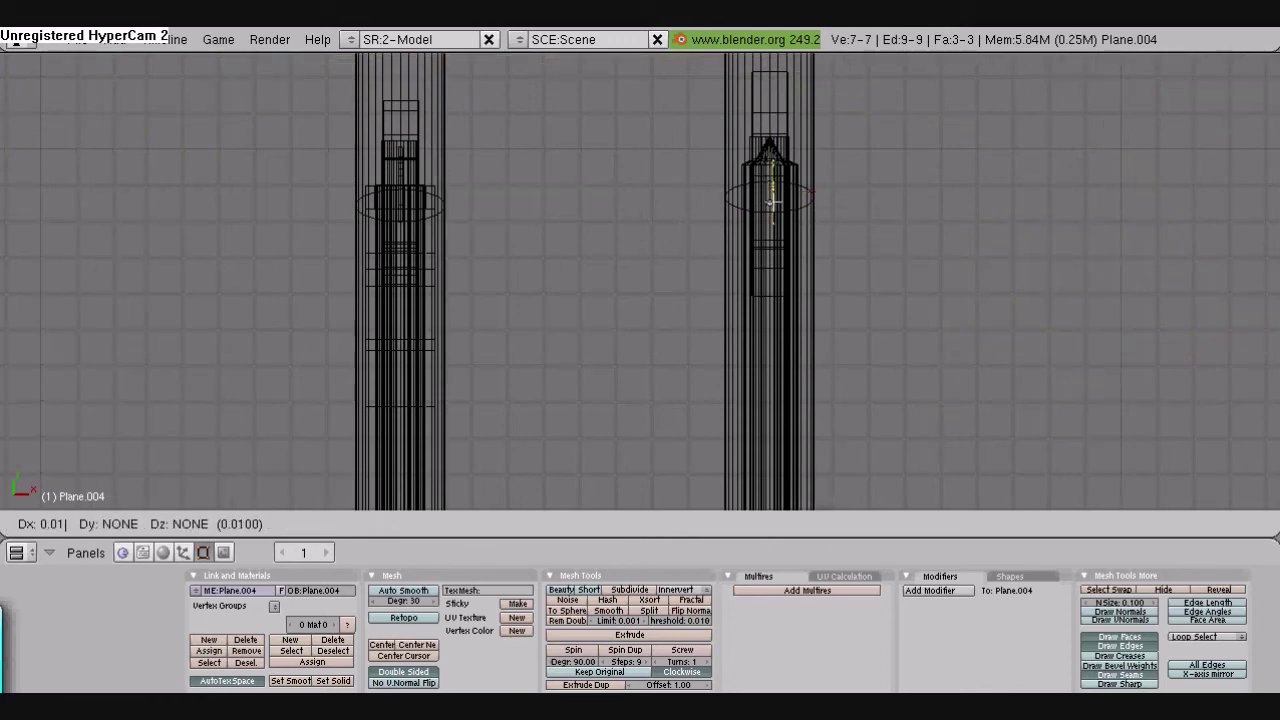
key(Return)
text(g0.01)
key(Return)
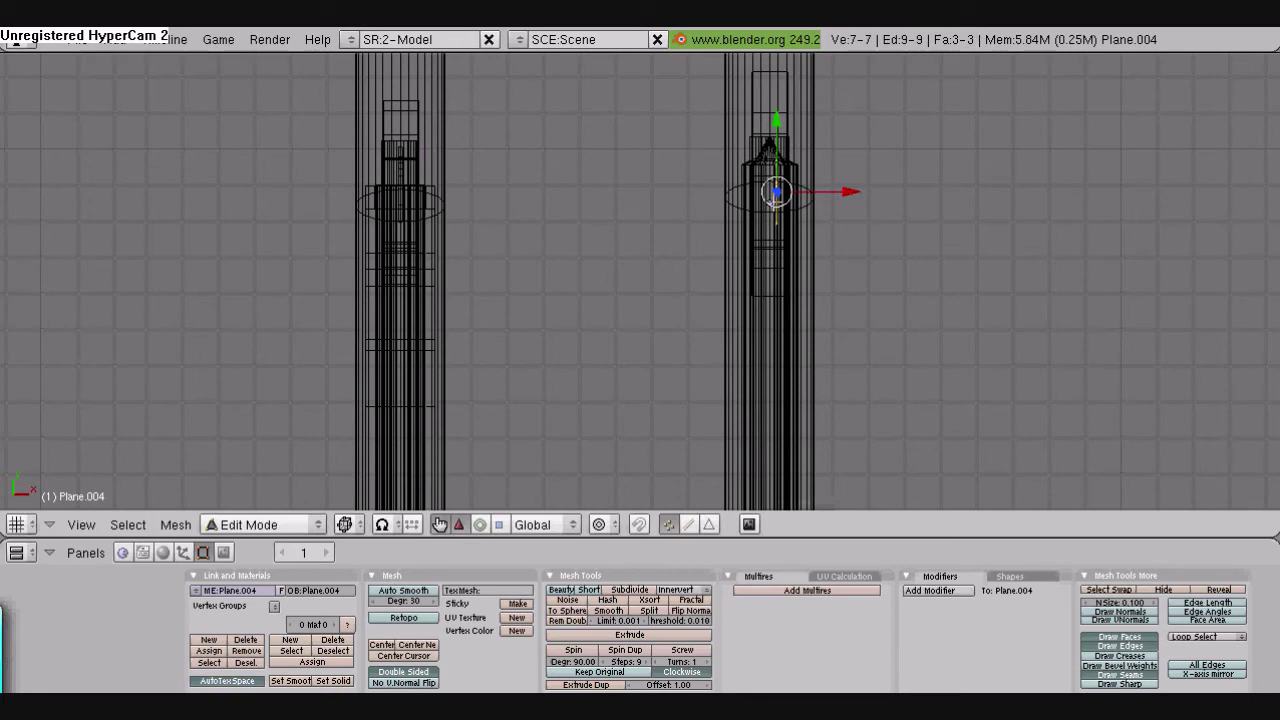
Extrude the trigger mesh 0.02 sideways to give it thickness
scroll(776, 195, up, 1)
key(e)
click(800, 228)
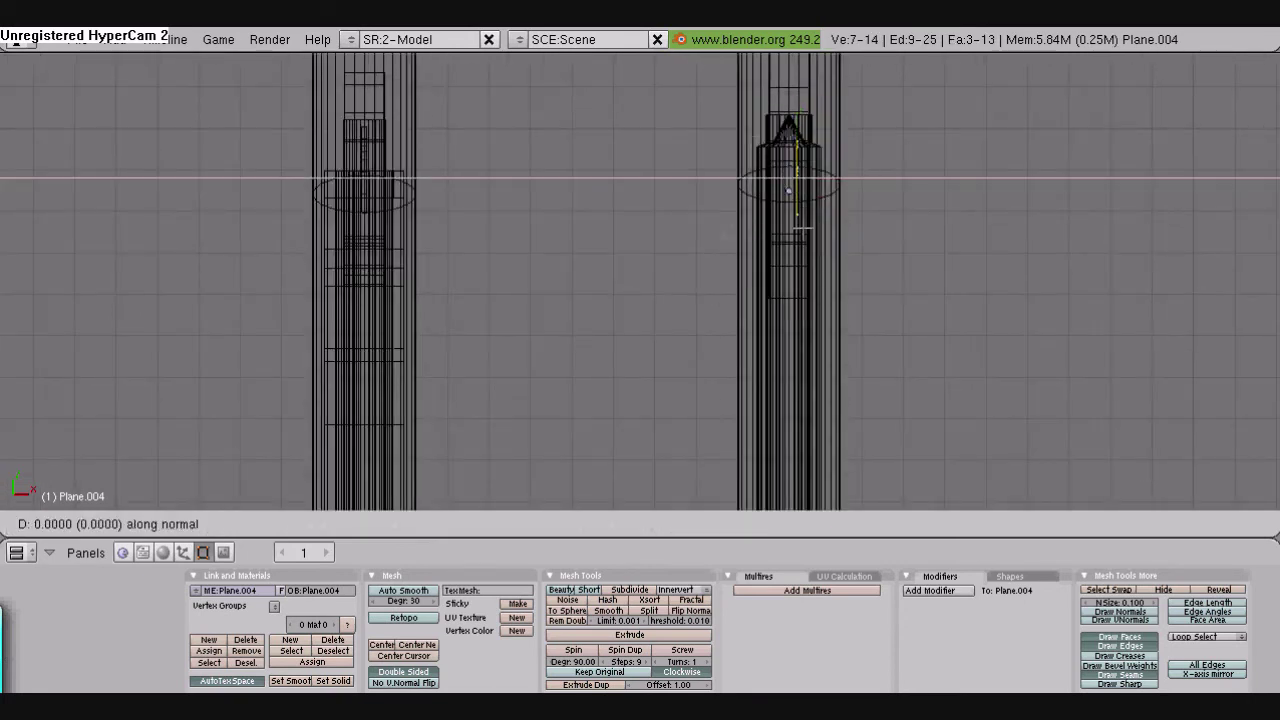
text(0.02)
key(Return)
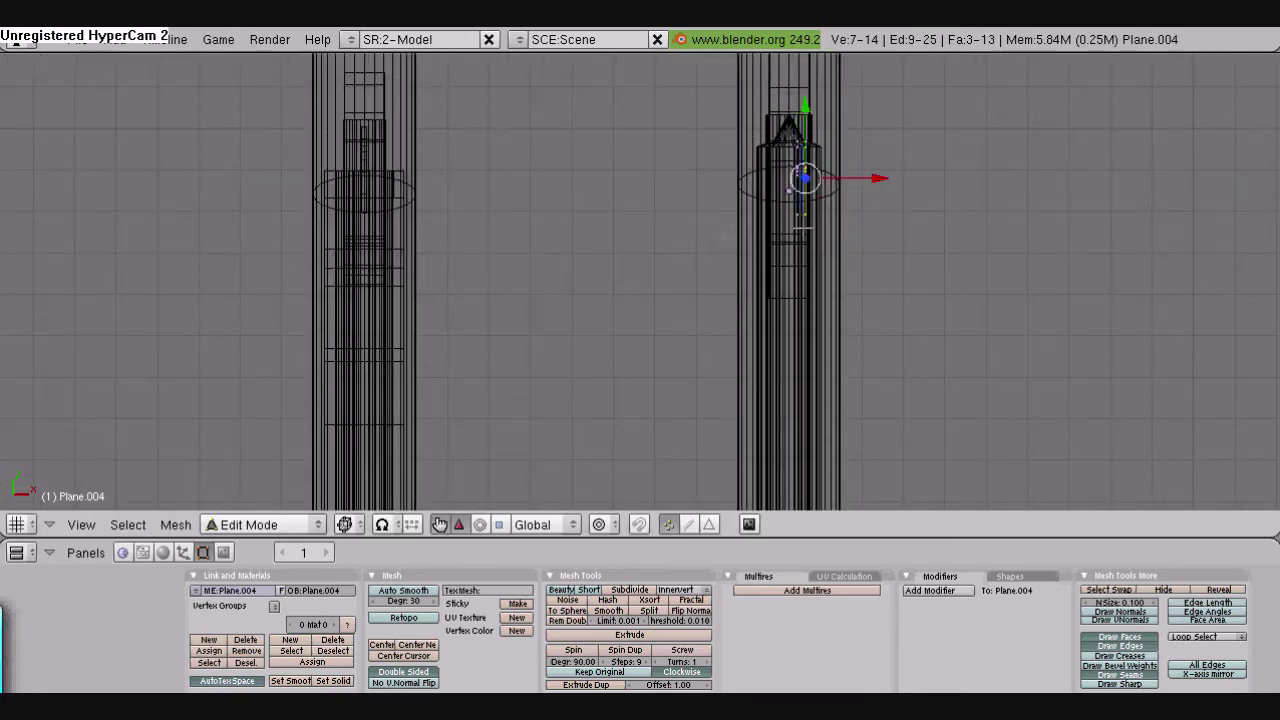
Move the whole thickened trigger back along X to centre it inside the trigger guard
key(a)
key(g)
key(x)
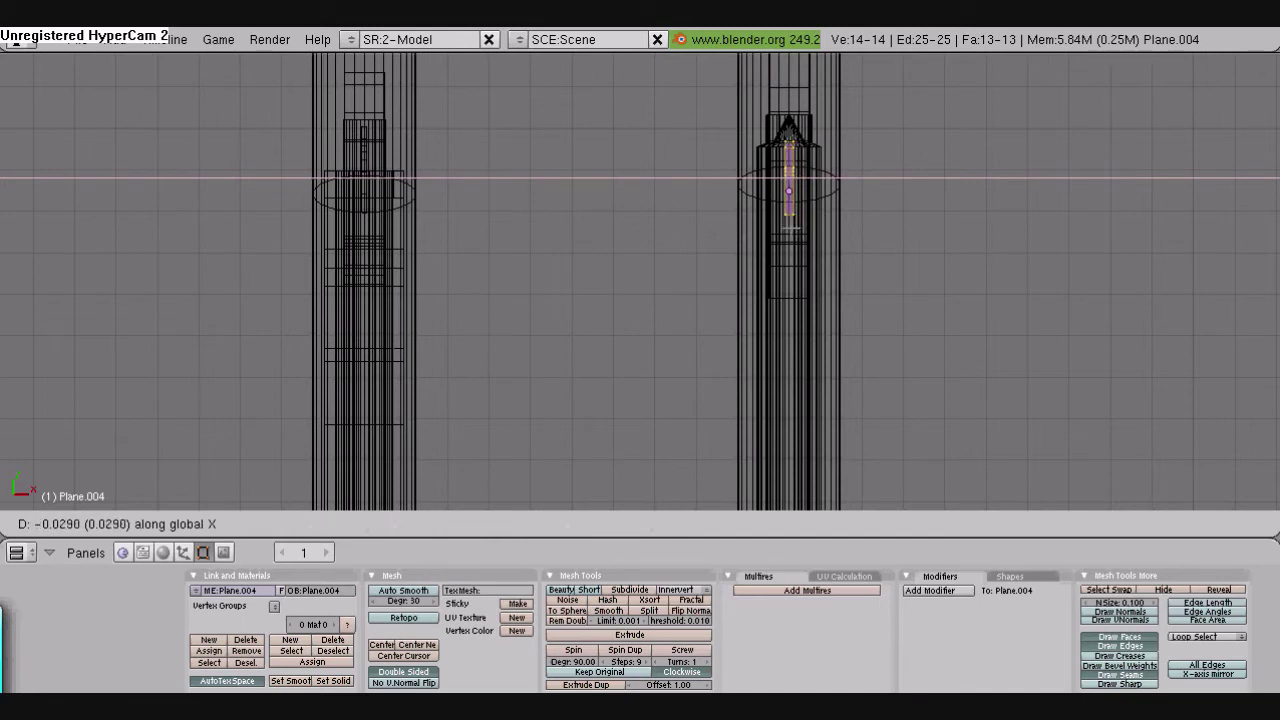
key(Return)
key(g)
key(x)
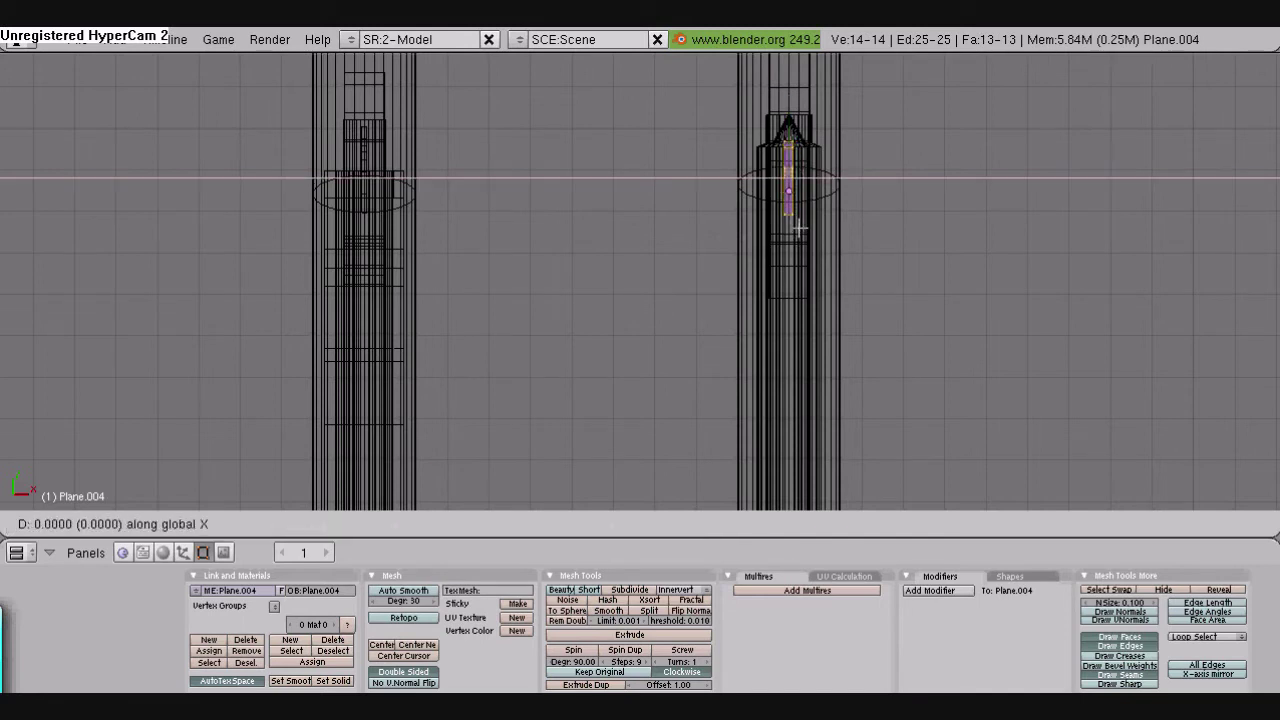
click(801, 226)
Return to side view, deselect the trigger and switch to Object Mode over the reference scope
click(79, 525)
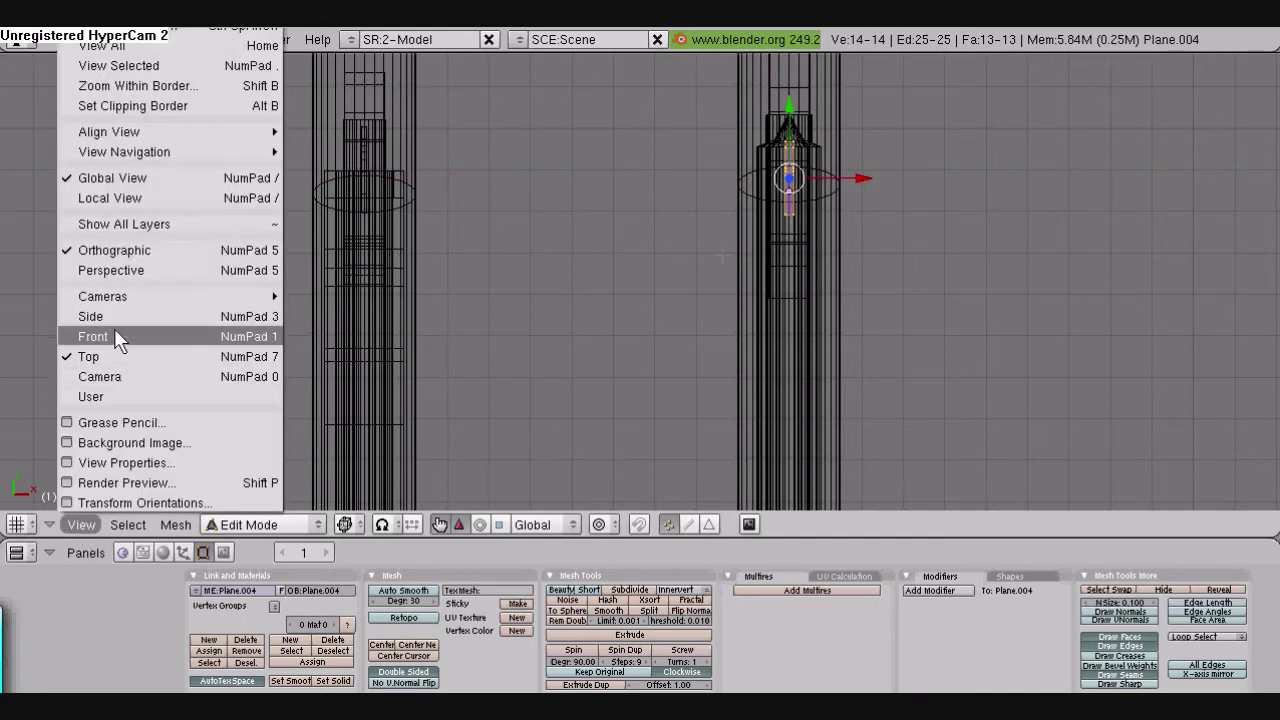
click(114, 317)
key(a)
scroll(492, 278, down, 5)
scroll(492, 278, down, 2)
shift+middle_drag(557, 201, 563, 320)
scroll(531, 386, up, 5)
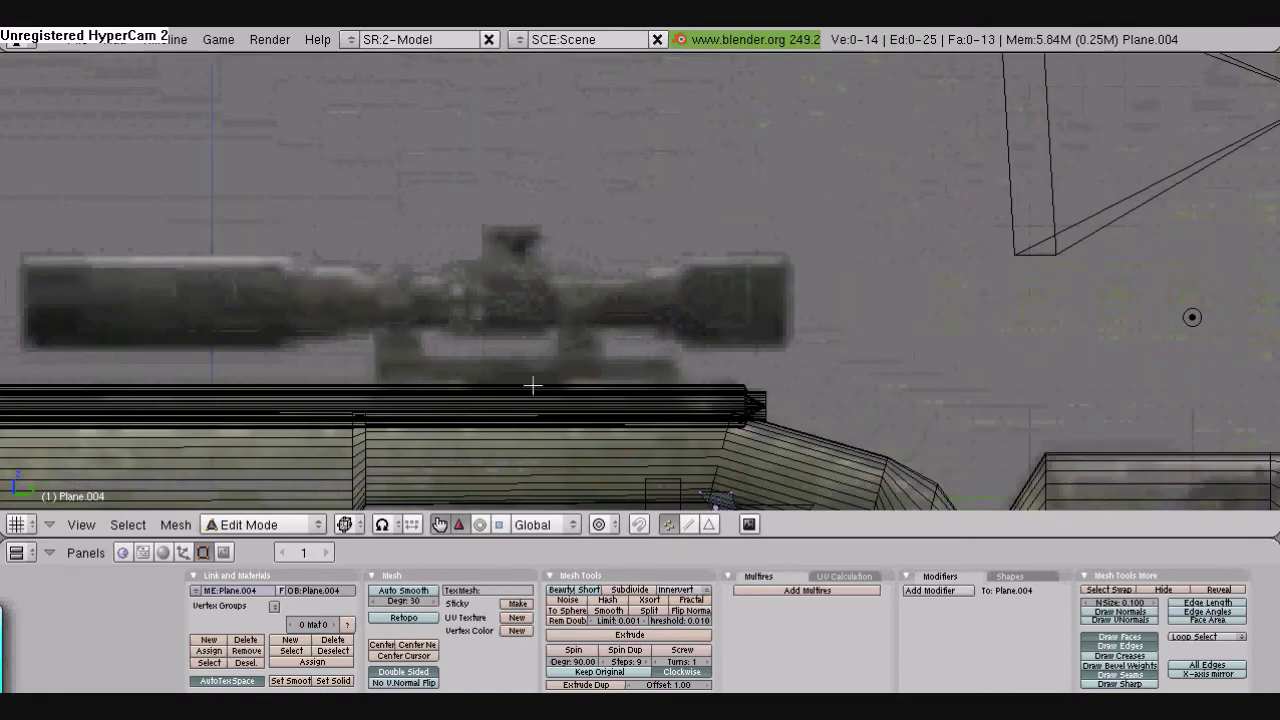
shift+middle_drag(531, 386, 706, 317)
click(254, 525)
click(256, 506)
scroll(632, 322, up, 3)
scroll(634, 307, down, 2)
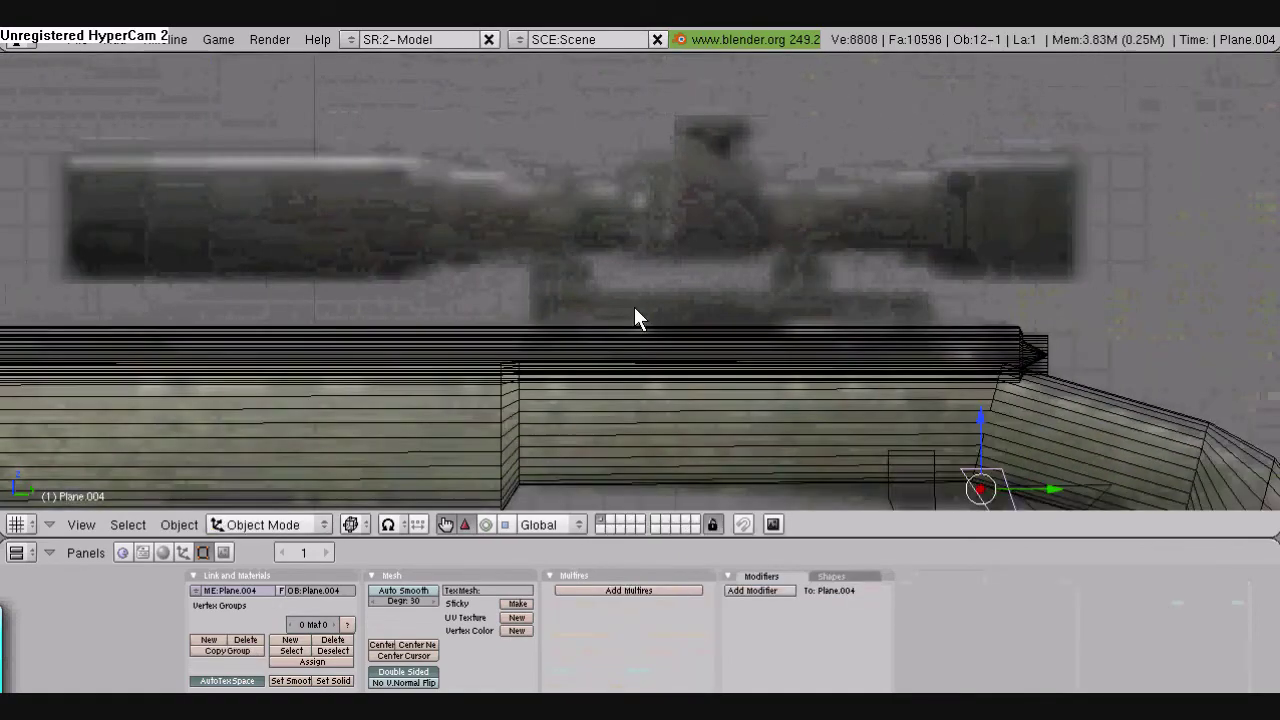
Add a small plane, place it at the front end of the reference scope's mounting rail and enter Edit Mode
key(space)
key(space)
mouse_move(965, 287)
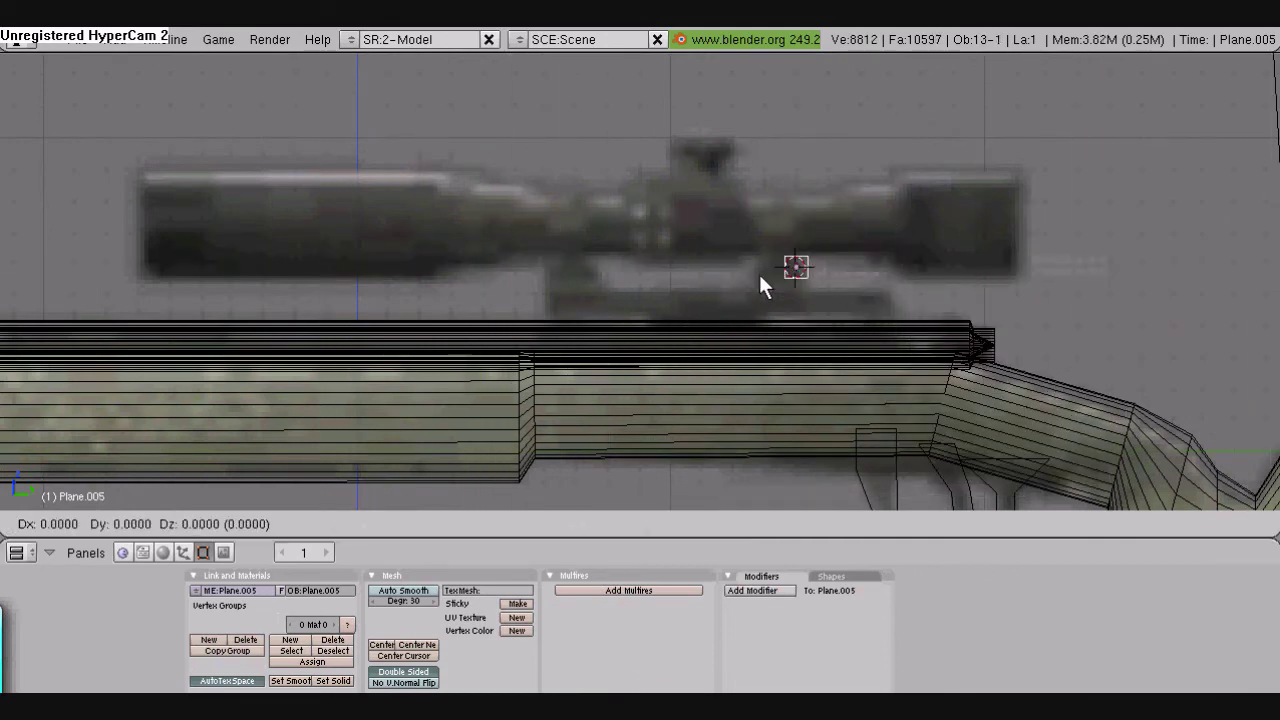
click(545, 313)
click(263, 524)
click(257, 485)
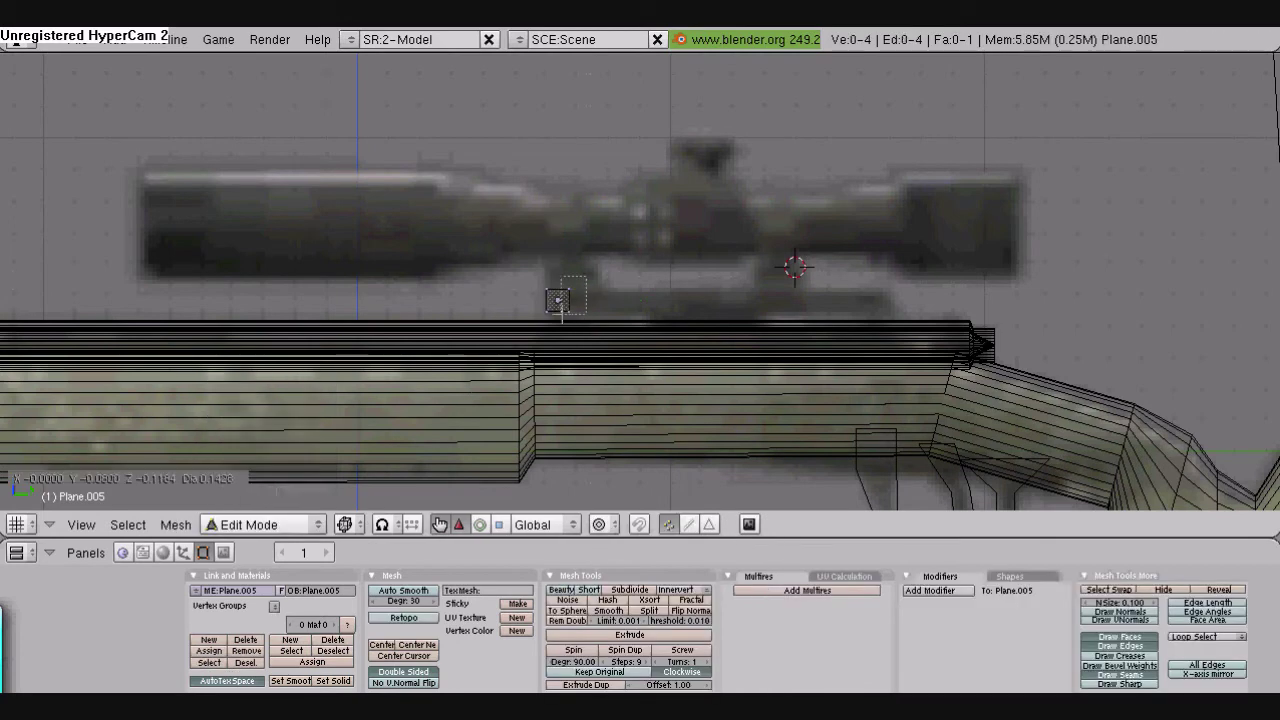
Move the plane's two rear vertices along Y to the rear end of the reference mounting rail
key(g)
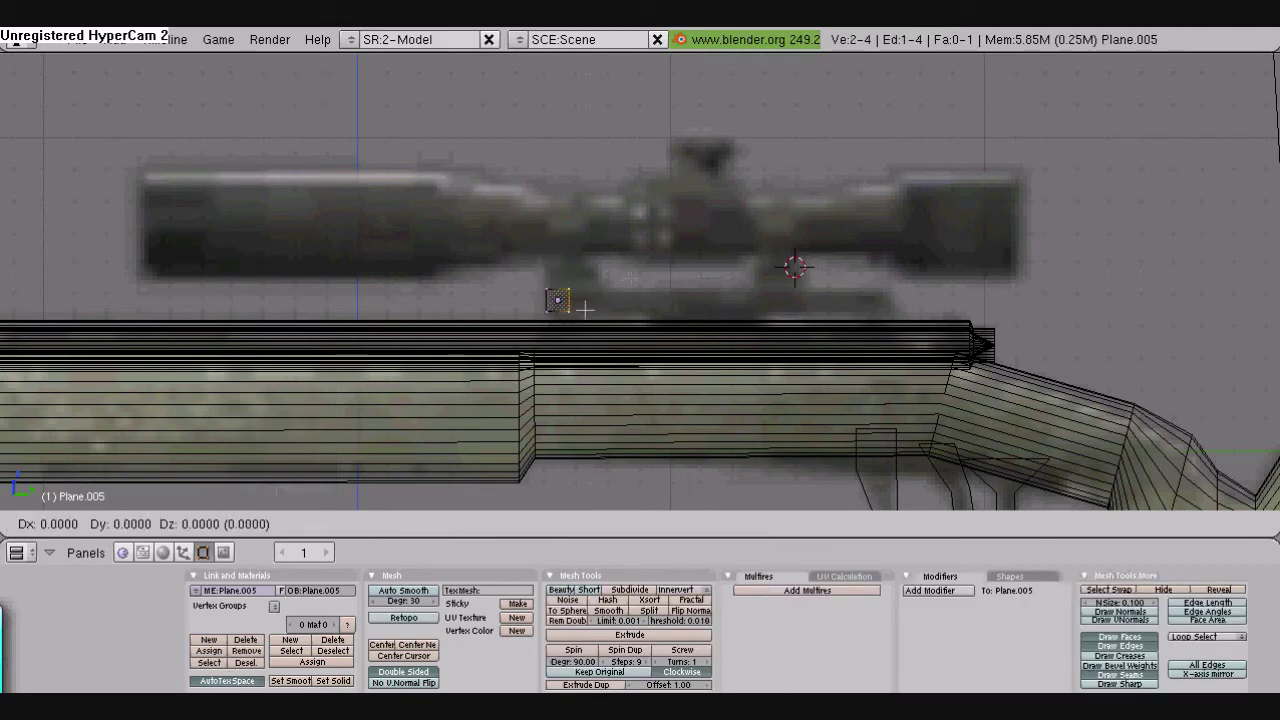
key(y)
click(912, 310)
key(a)
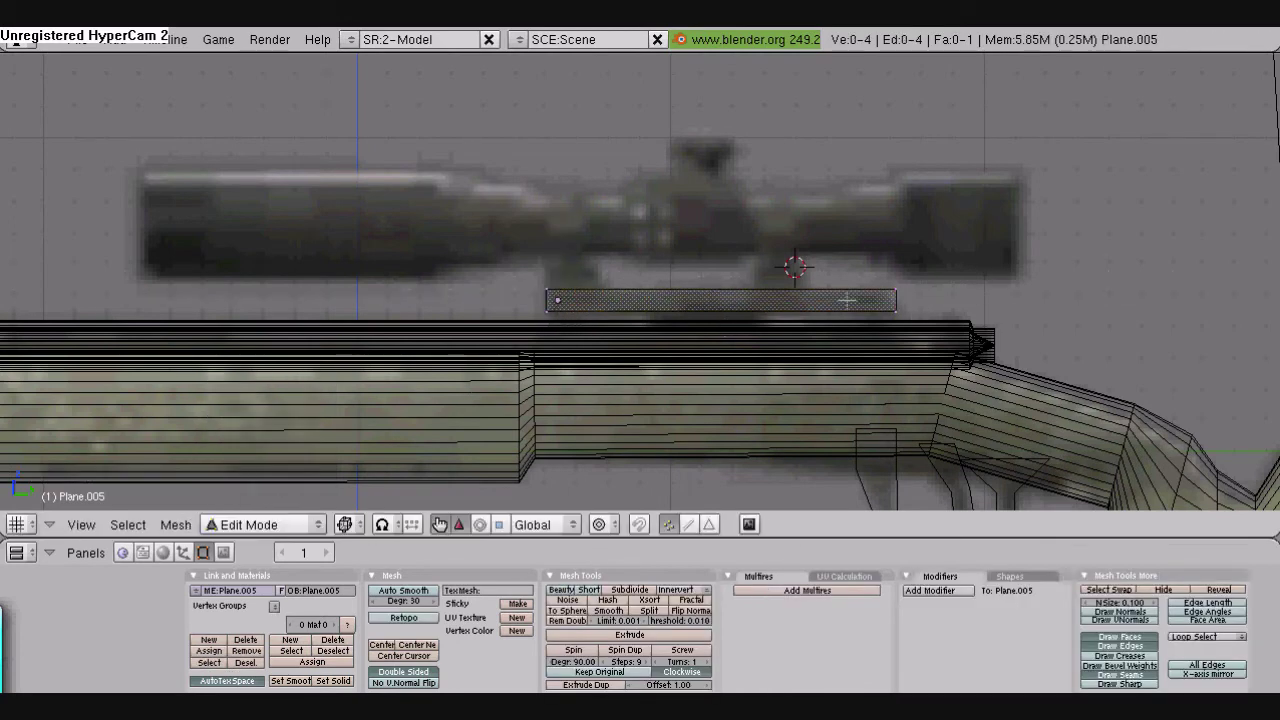
Divide the rail strip into six segments with five vertical loop cuts
key(ctrl+r)
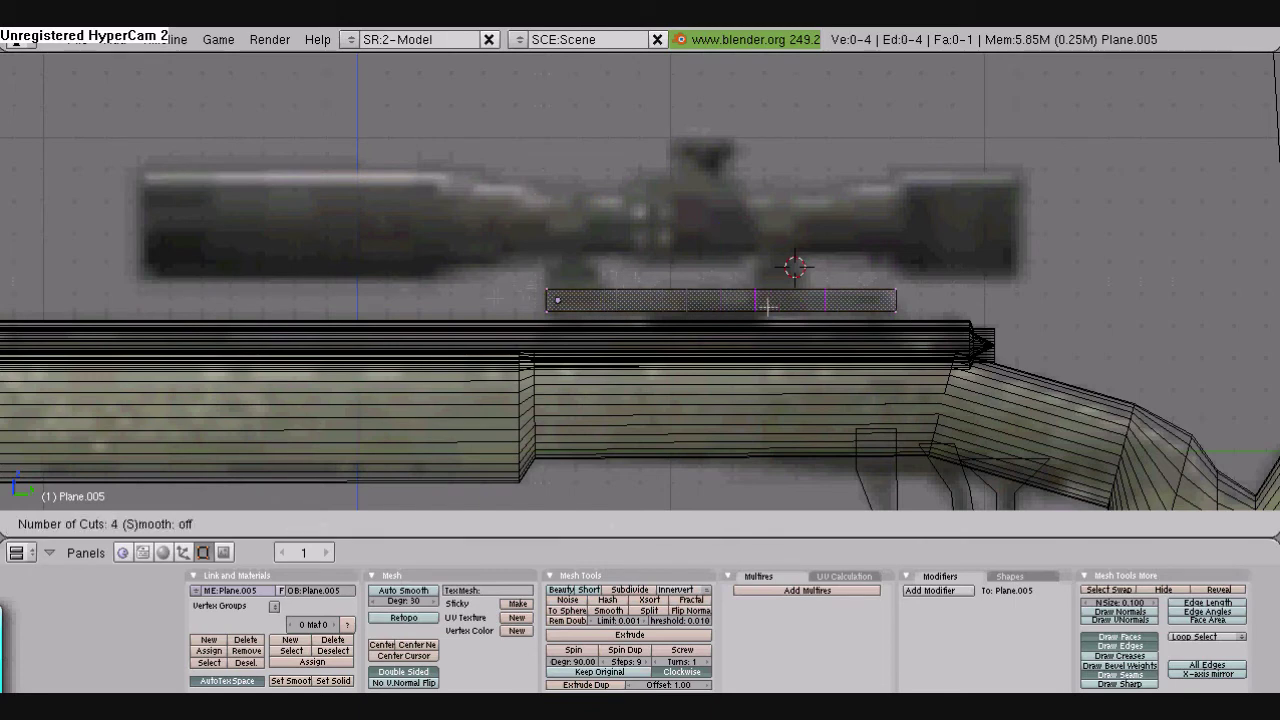
key(Escape)
key(ctrl+r)
click(717, 297)
key(a)
Shift the second cut forward and the third cut rearward along Y to match the block beneath the rail
key(b)
drag(651, 274, 685, 344)
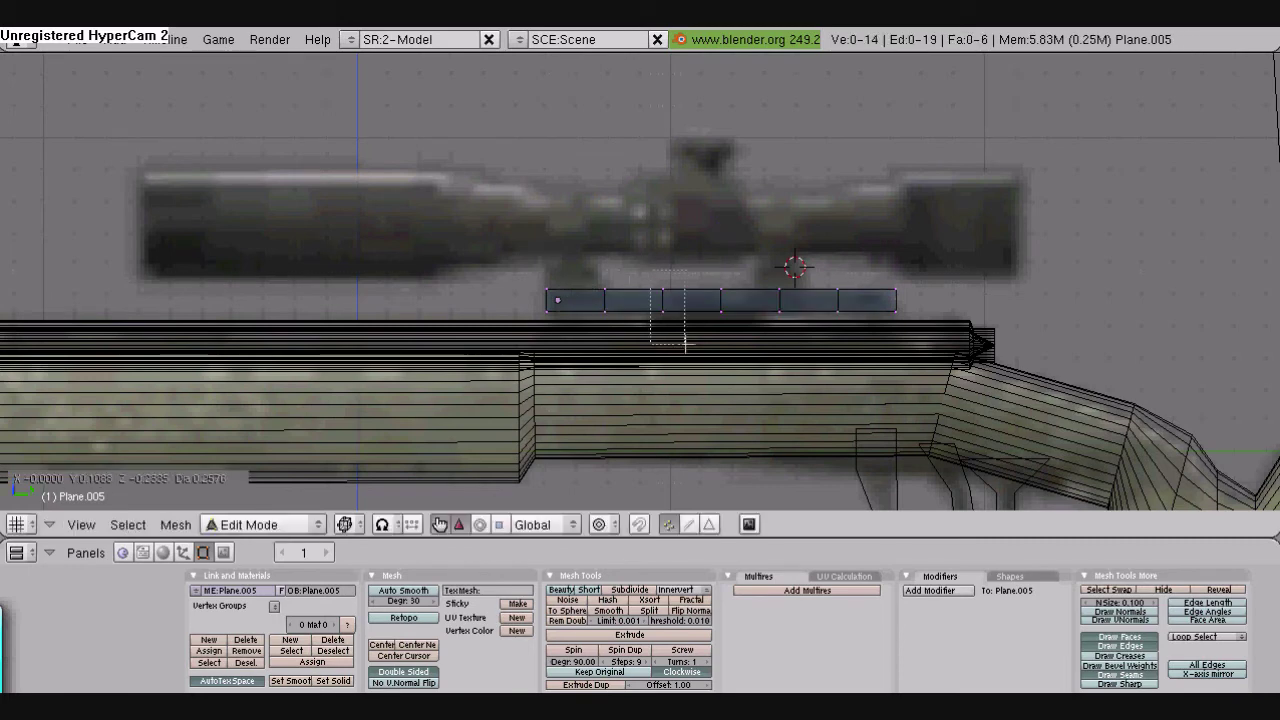
key(g)
key(y)
click(670, 345)
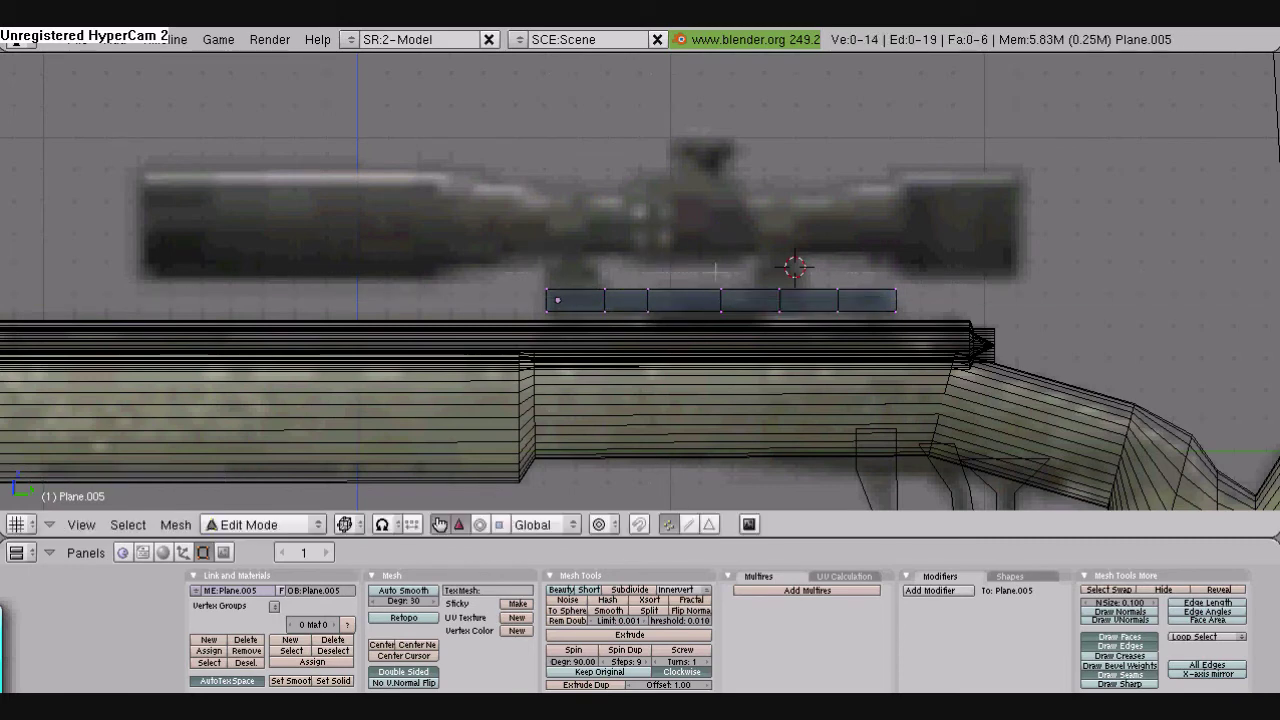
right_click(743, 343)
key(g)
key(y)
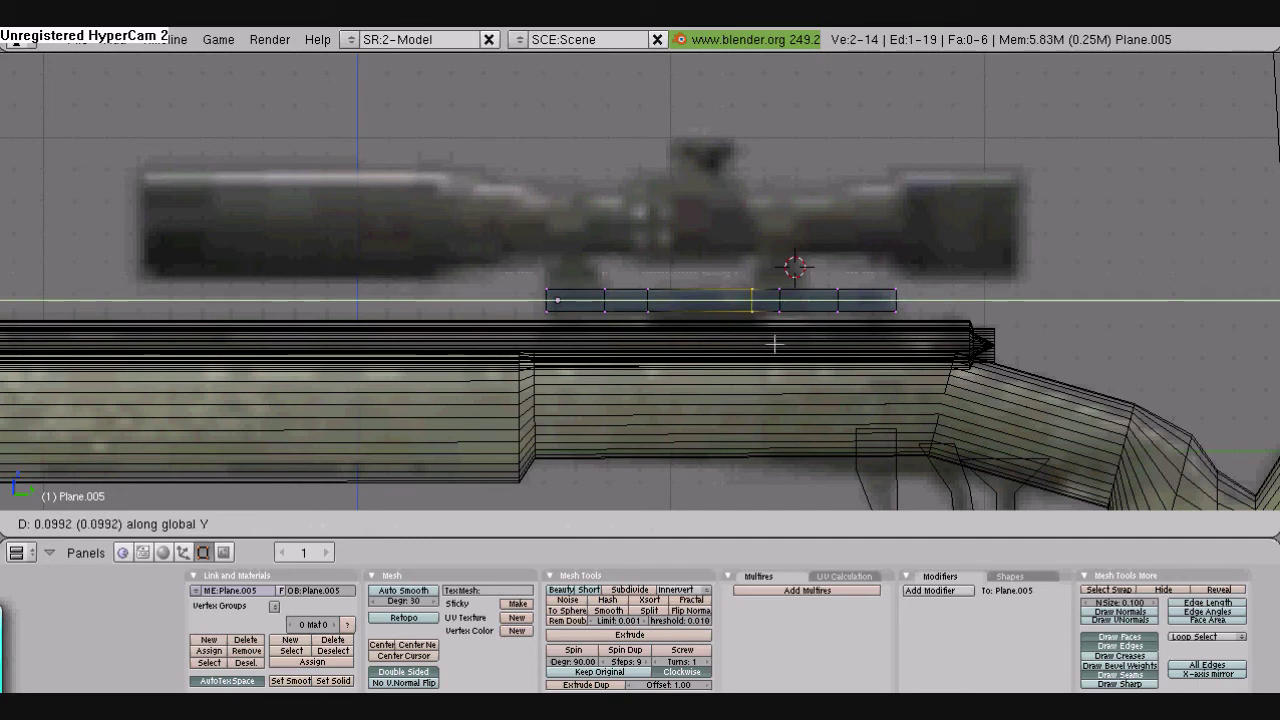
click(775, 344)
Move the fourth cut rearward along Y to the rear edge of the reference scope's rear support
key(a)
key(b)
drag(783, 278, 771, 323)
key(b)
key(g)
key(y)
click(803, 325)
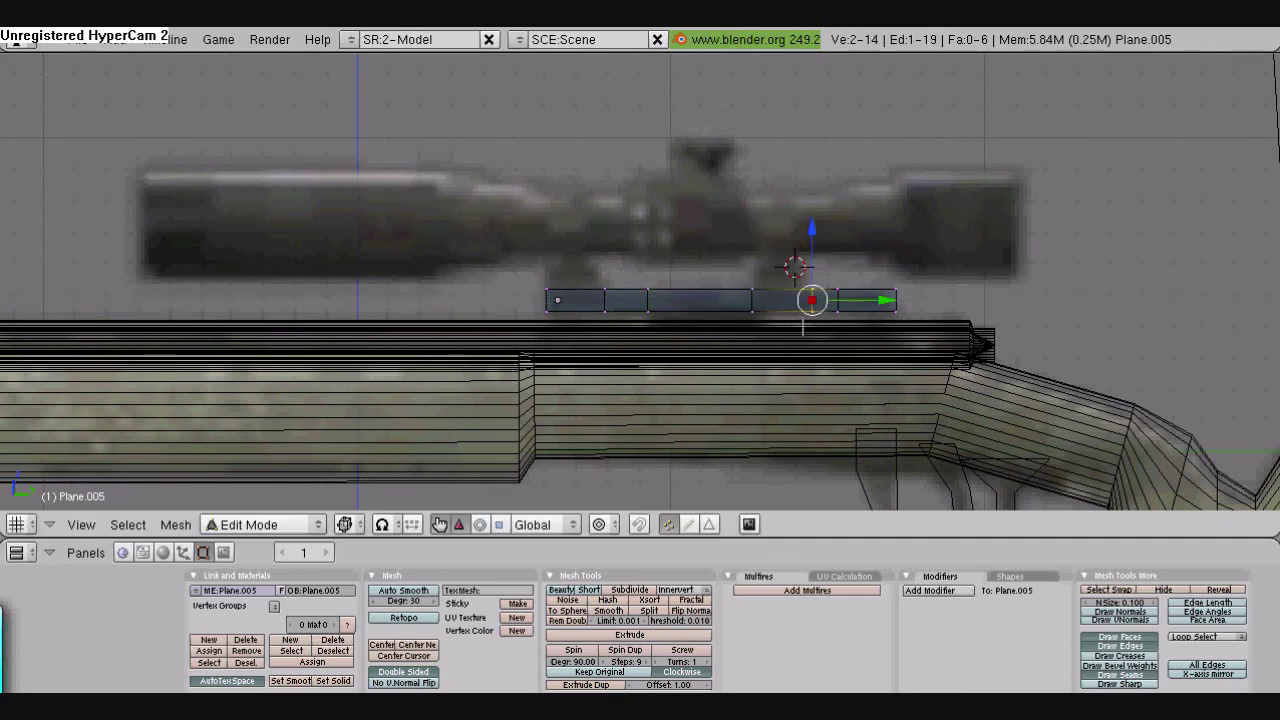
Extrude the bottom edge of the rail's wide middle segment downward along Z into the barrel
scroll(735, 368, up, 2)
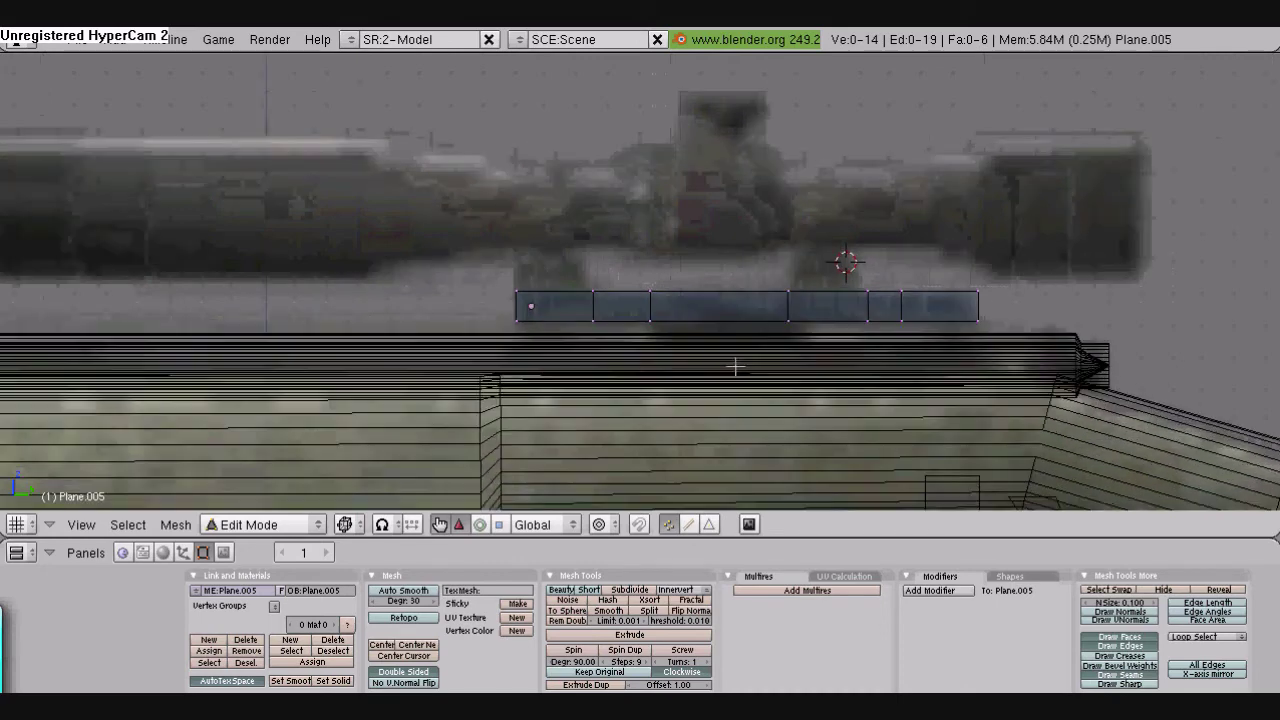
right_click(700, 322)
key(e)
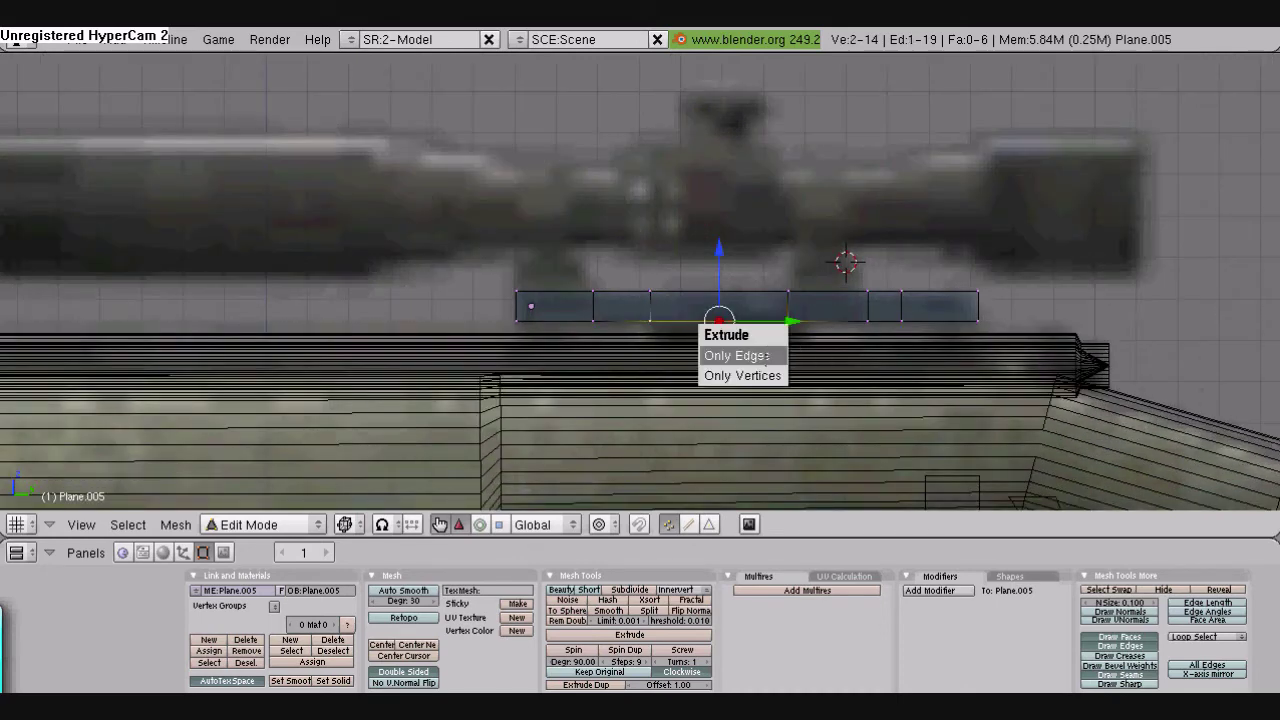
click(745, 354)
key(z)
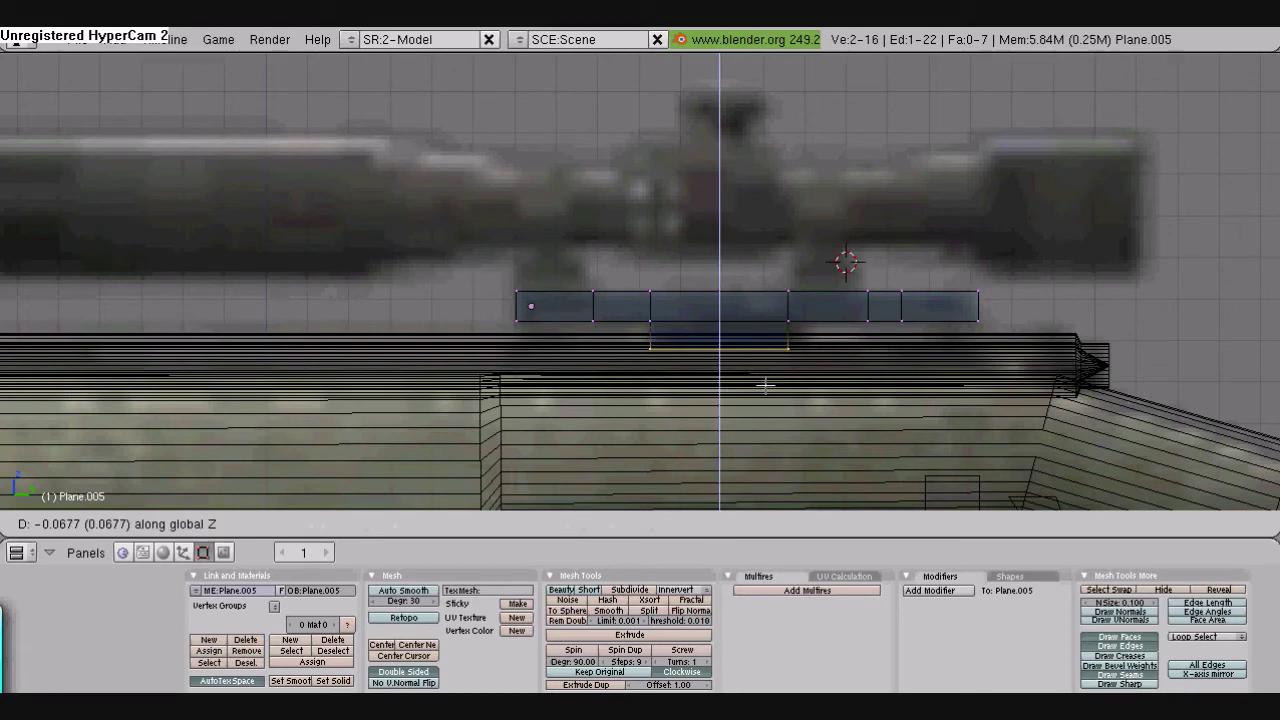
click(766, 386)
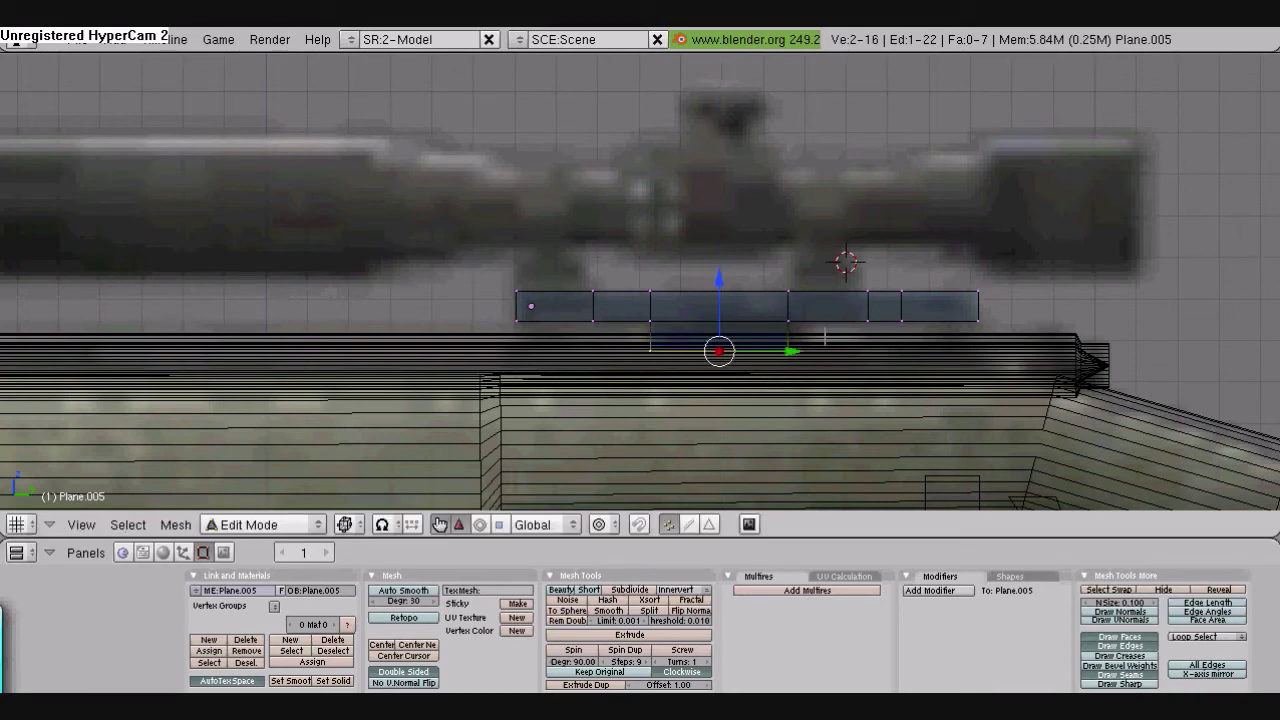
Move the lower block's upper rear vertex rearward along Y, and lower the block's bottom edge along Z by about 0.08
right_click(791, 318)
key(g)
key(x)
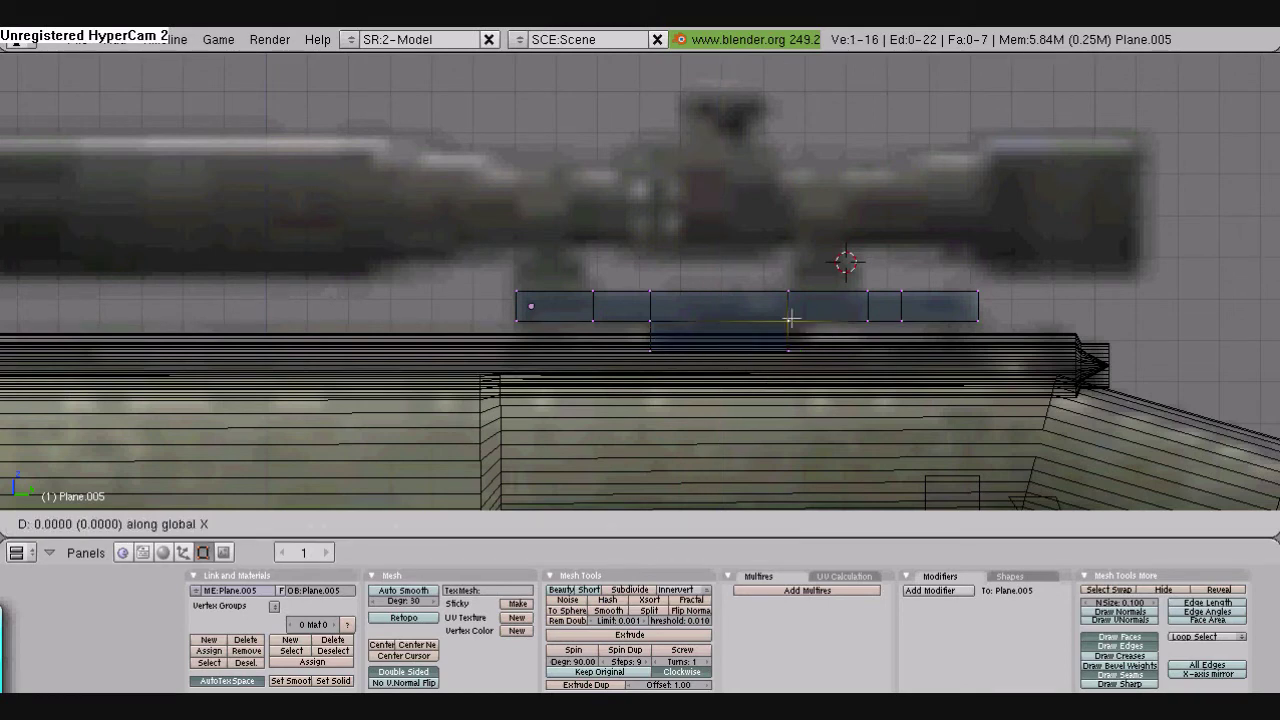
key(y)
click(810, 318)
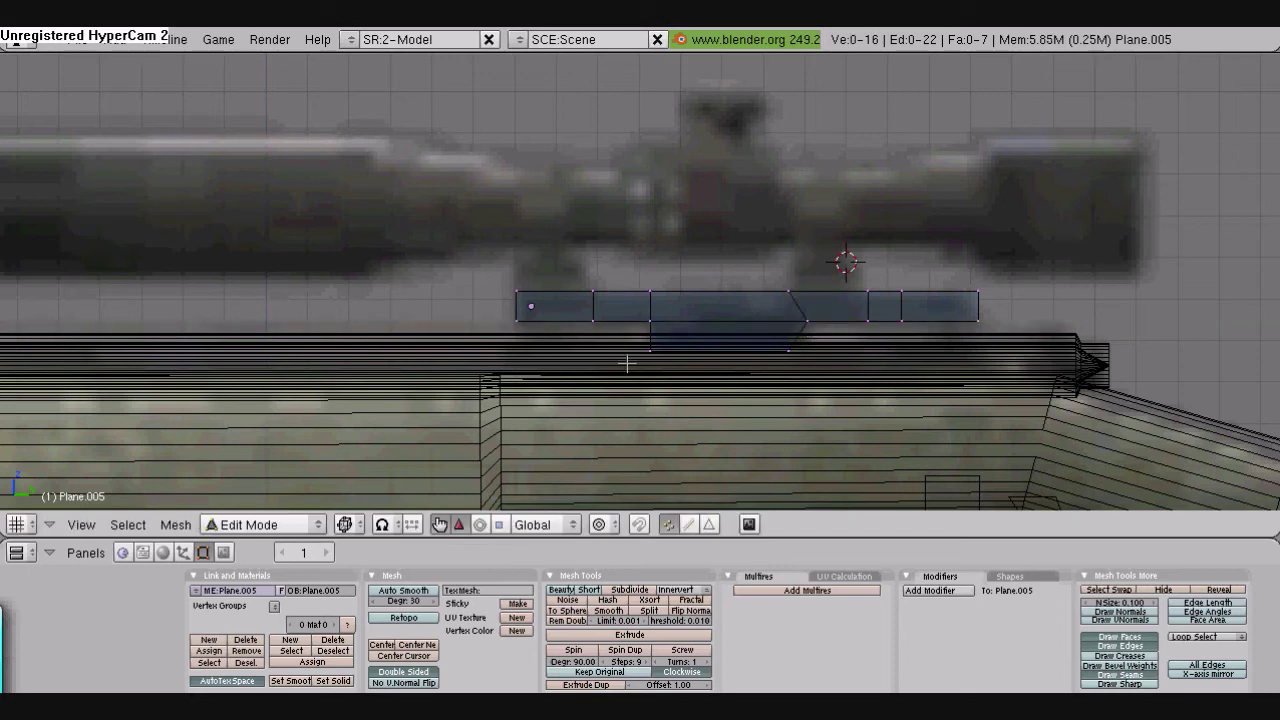
shift+right_click(650, 322)
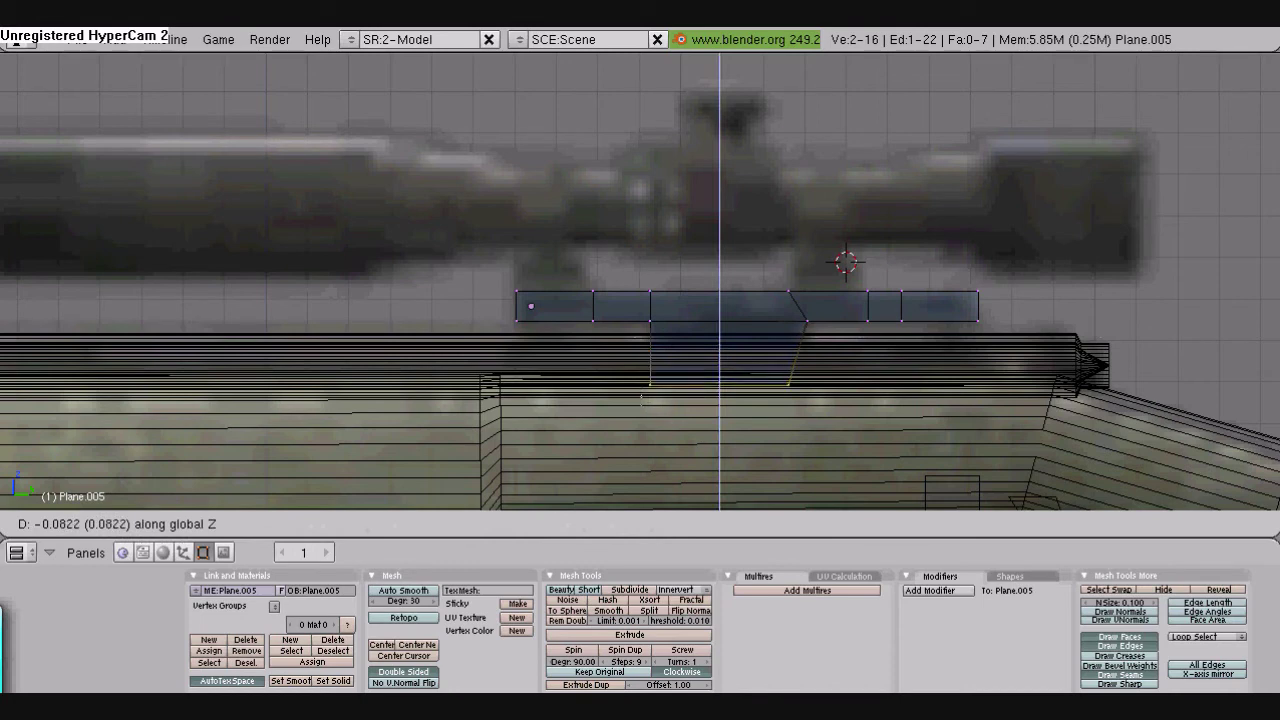
click(811, 374)
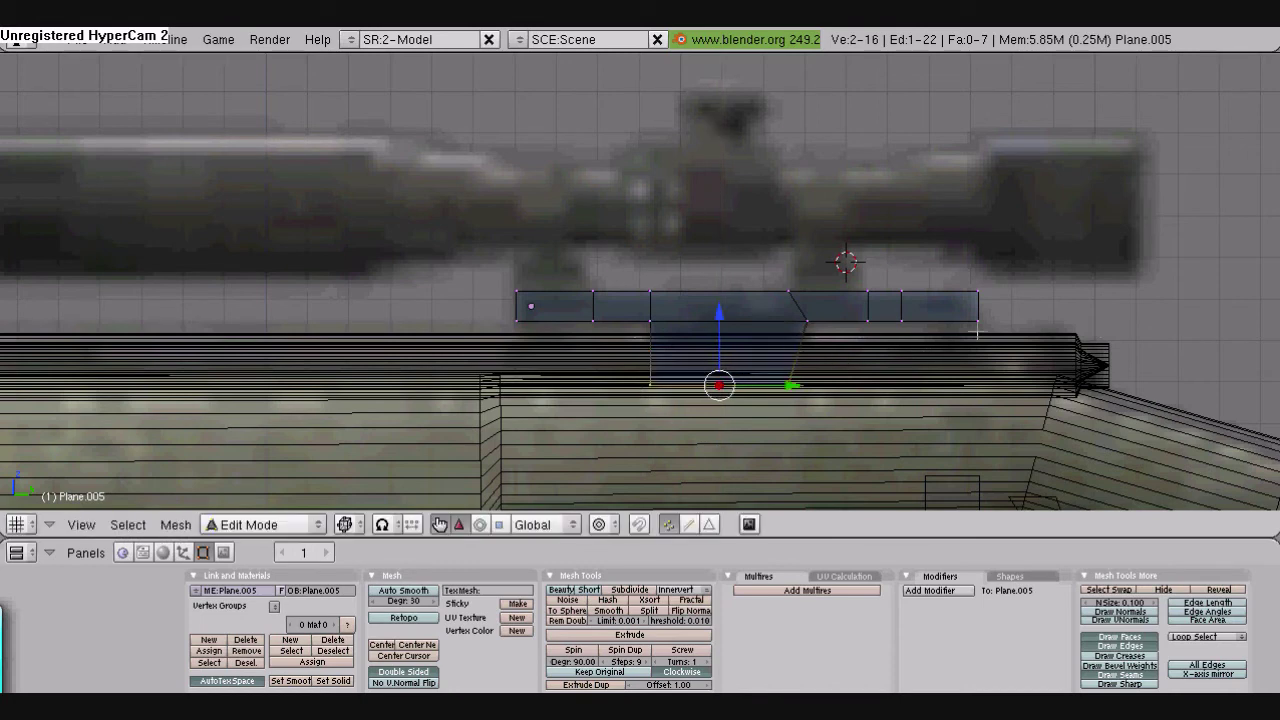
Extrude the front rail segment's top edge upward along Z and scale it to about 0.85
key(e)
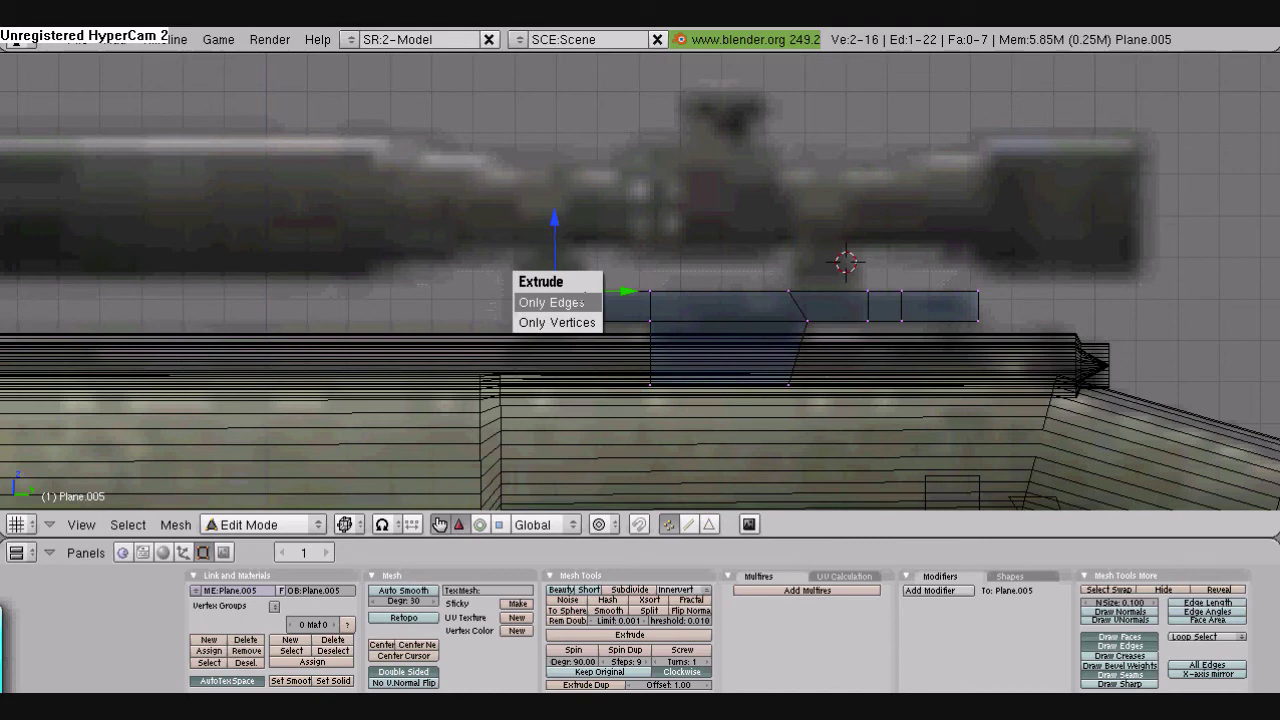
click(557, 300)
key(z)
click(581, 270)
key(s)
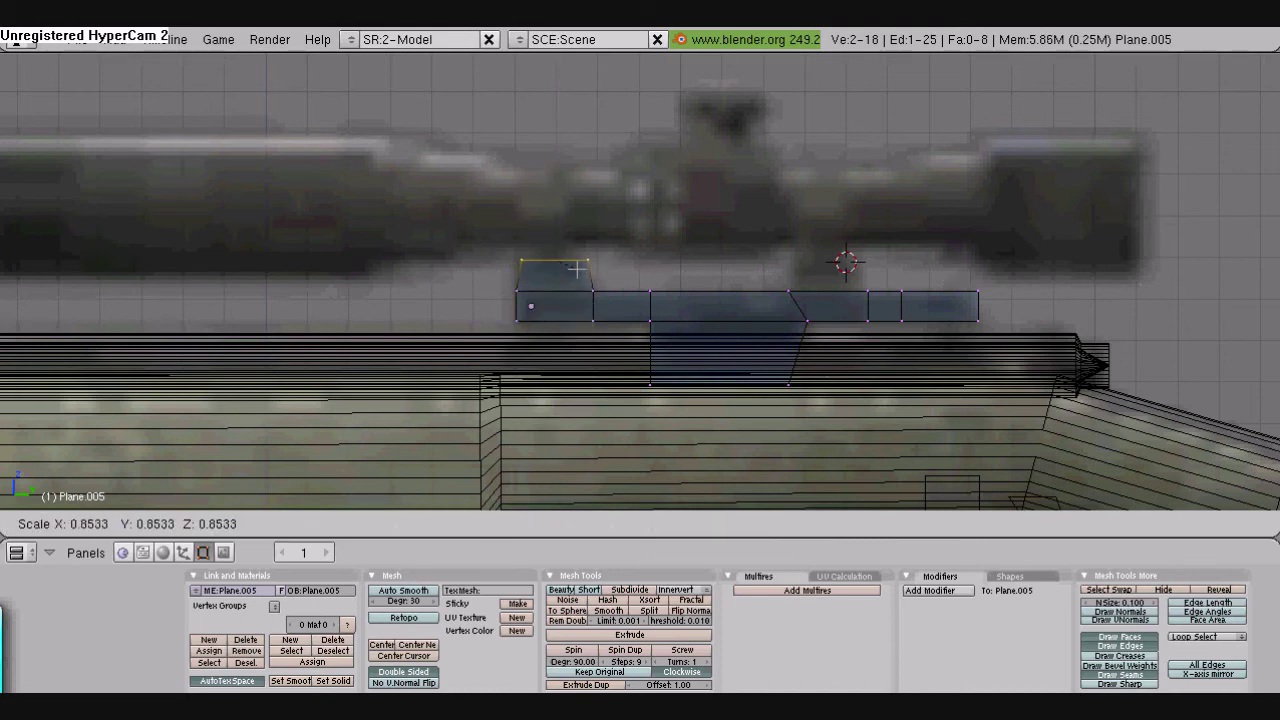
click(577, 268)
Extrude the front support's top edge slightly higher along Z and scale it narrower to form a bevelled cap
key(e)
click(574, 266)
key(z)
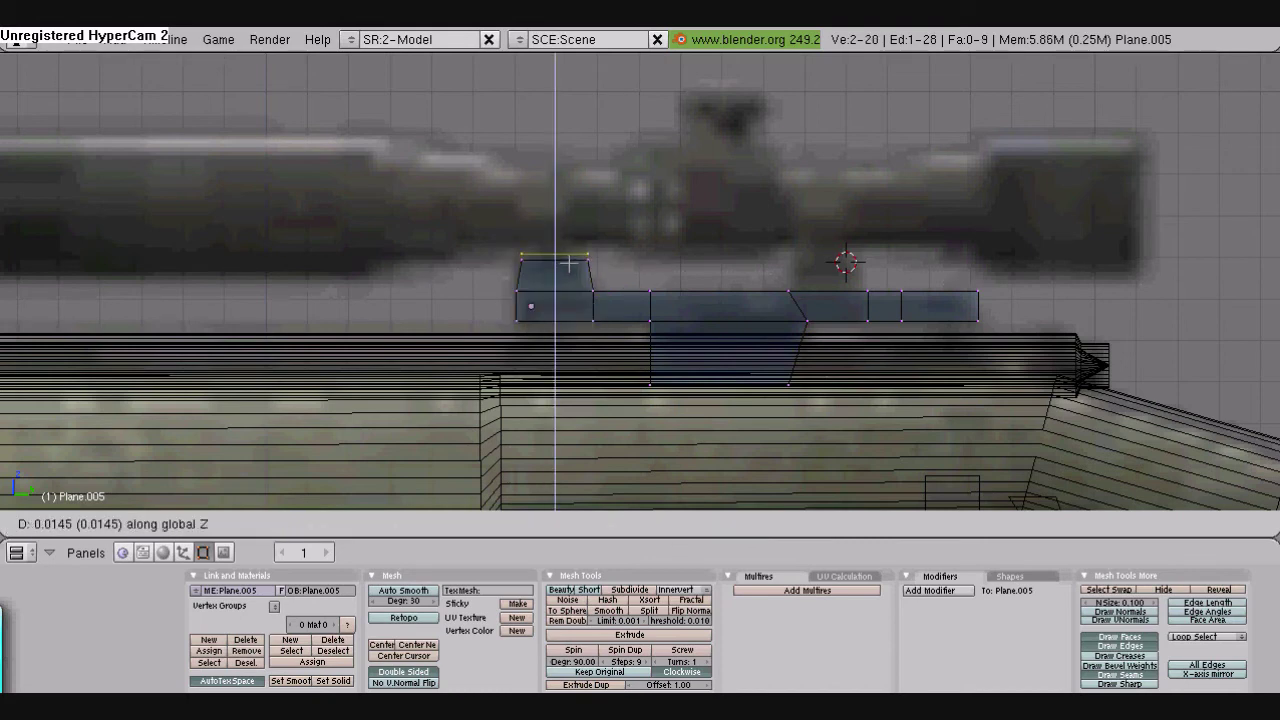
click(569, 264)
key(s)
click(553, 263)
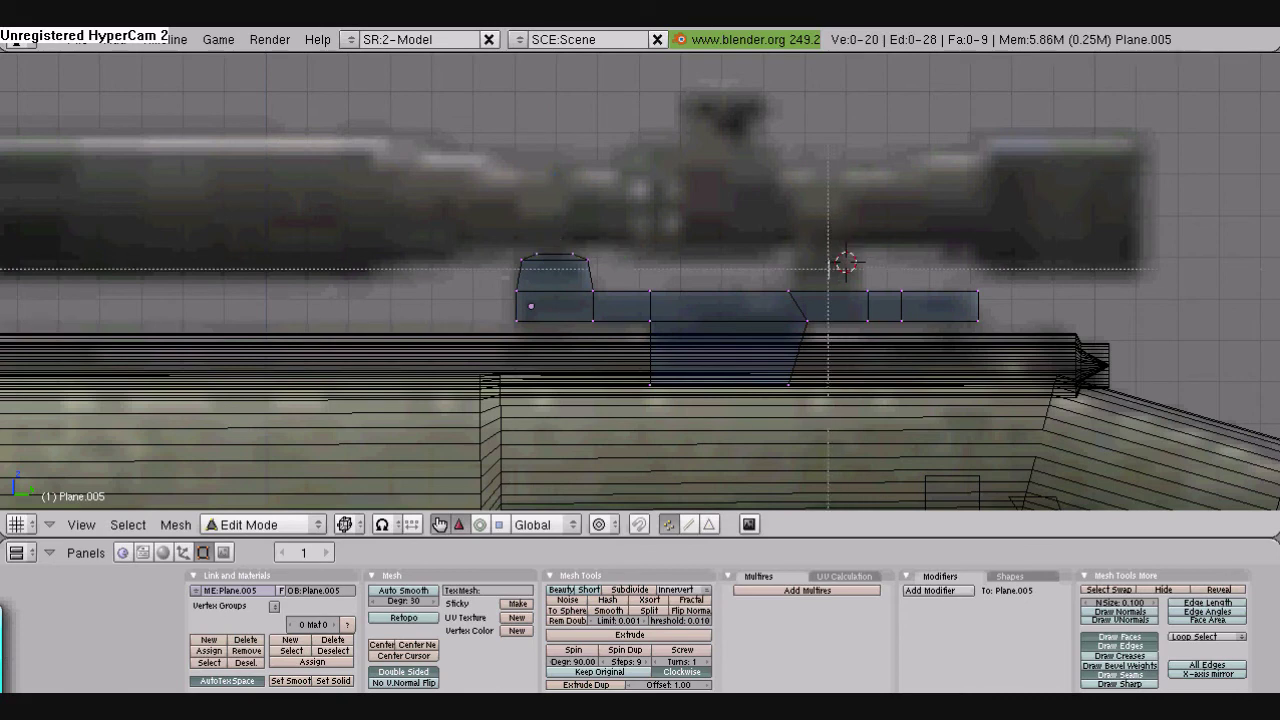
Extrude the top edge of the rail segment under the rear scope support upward along Z and finish its scaling
key(e)
click(880, 303)
key(z)
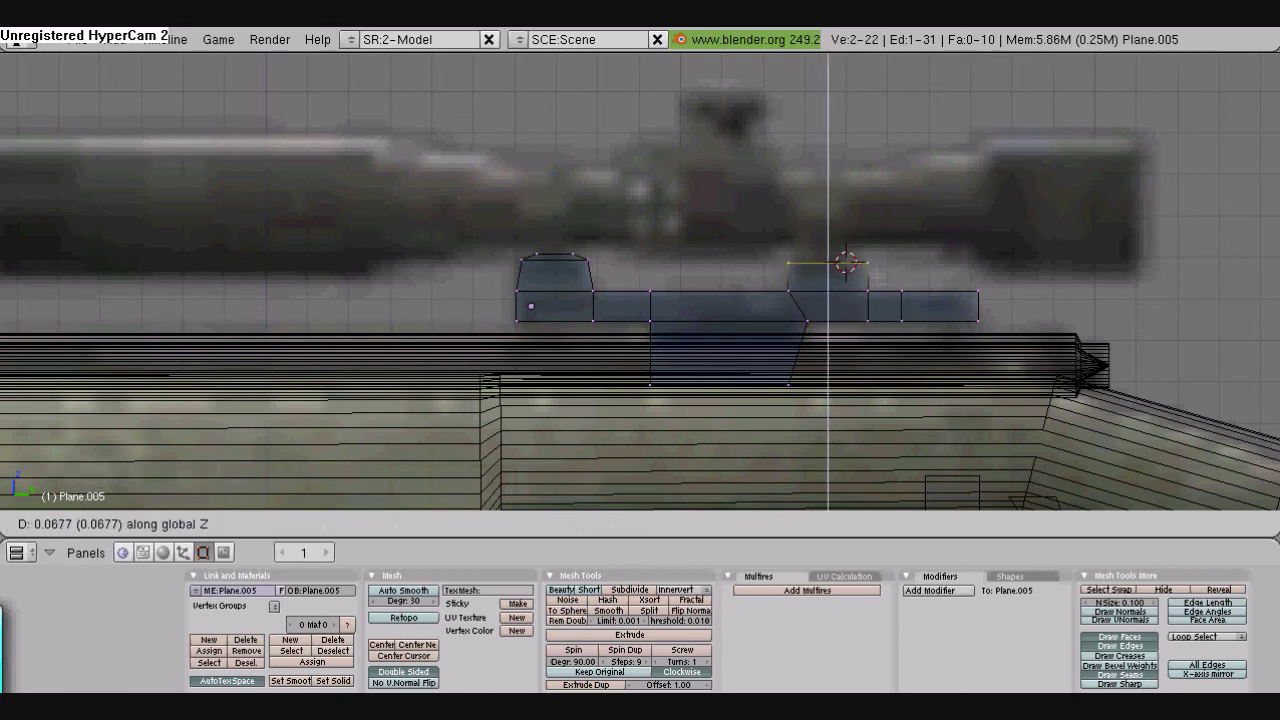
click(872, 264)
key(s)
click(872, 266)
Extrude the rear scope support's top edge slightly higher along Z and scale it narrower to form a bevelled cap
key(e)
click(850, 272)
click(868, 262)
key(s)
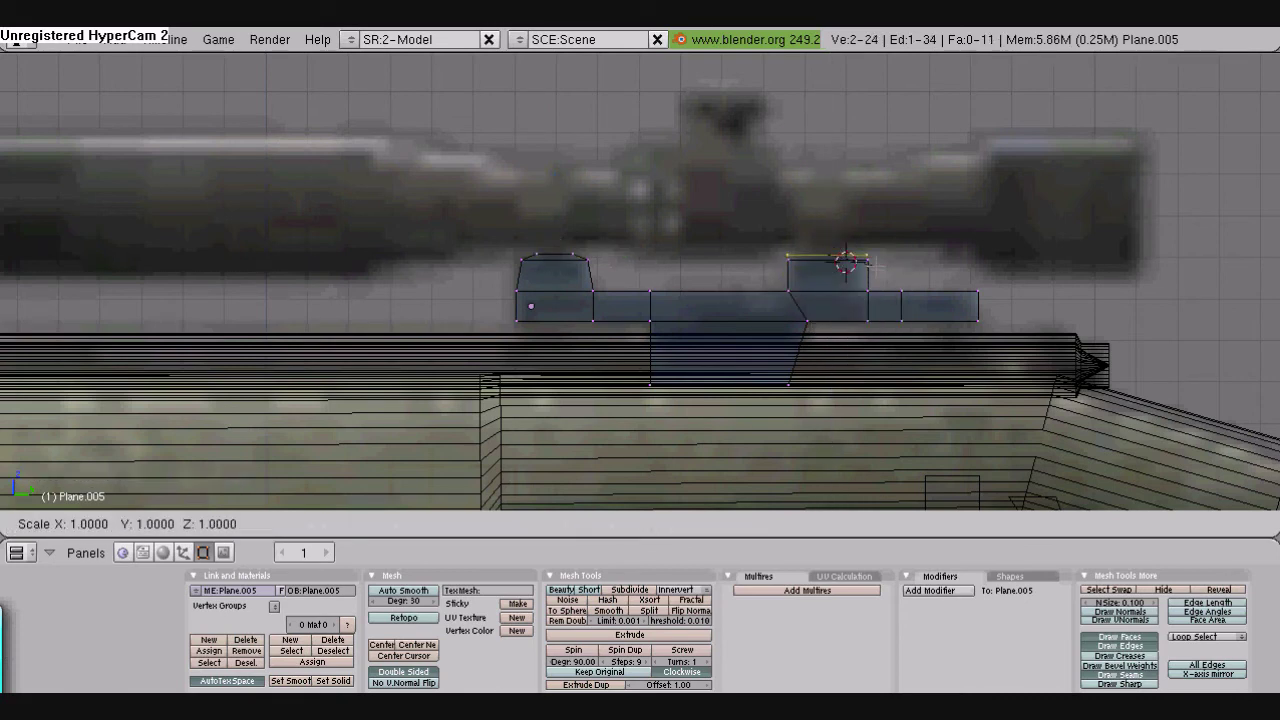
click(868, 264)
key(e)
click(866, 266)
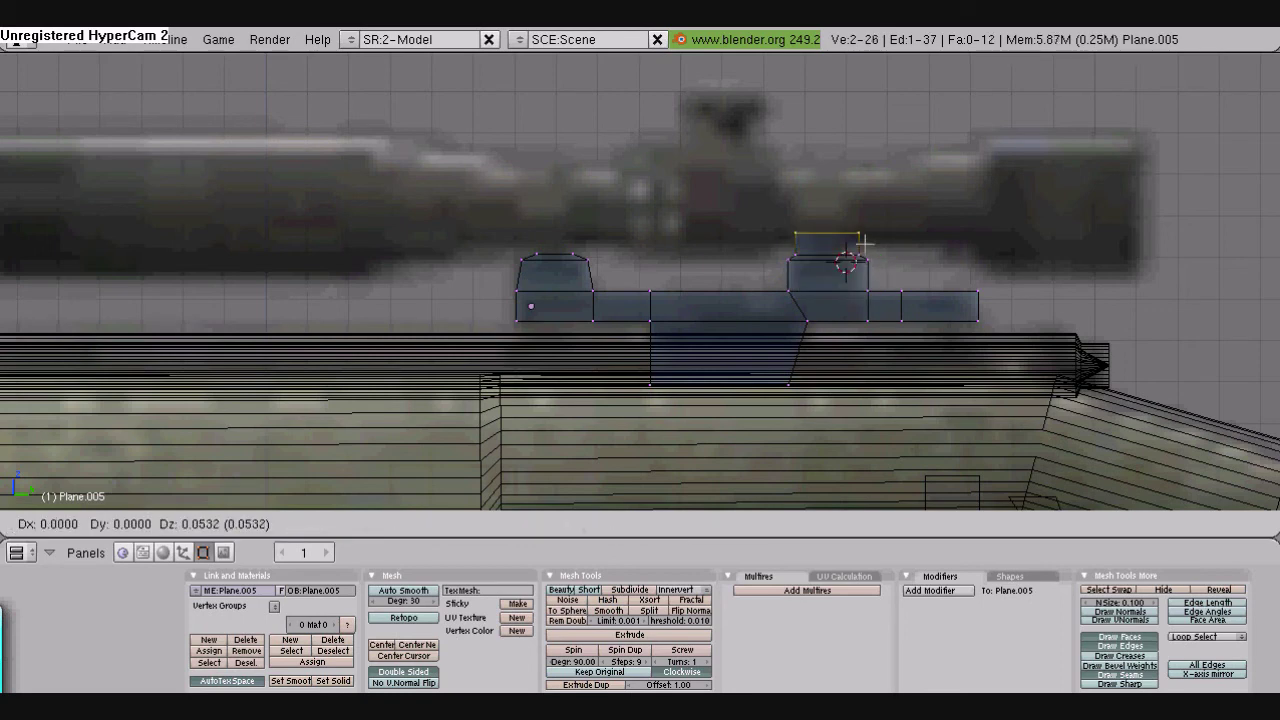
right_click(865, 244)
key(ctrl+z)
Move one vertex of the rear support's cap slightly forward along Y by about 0.02
key(g)
key(z)
key(y)
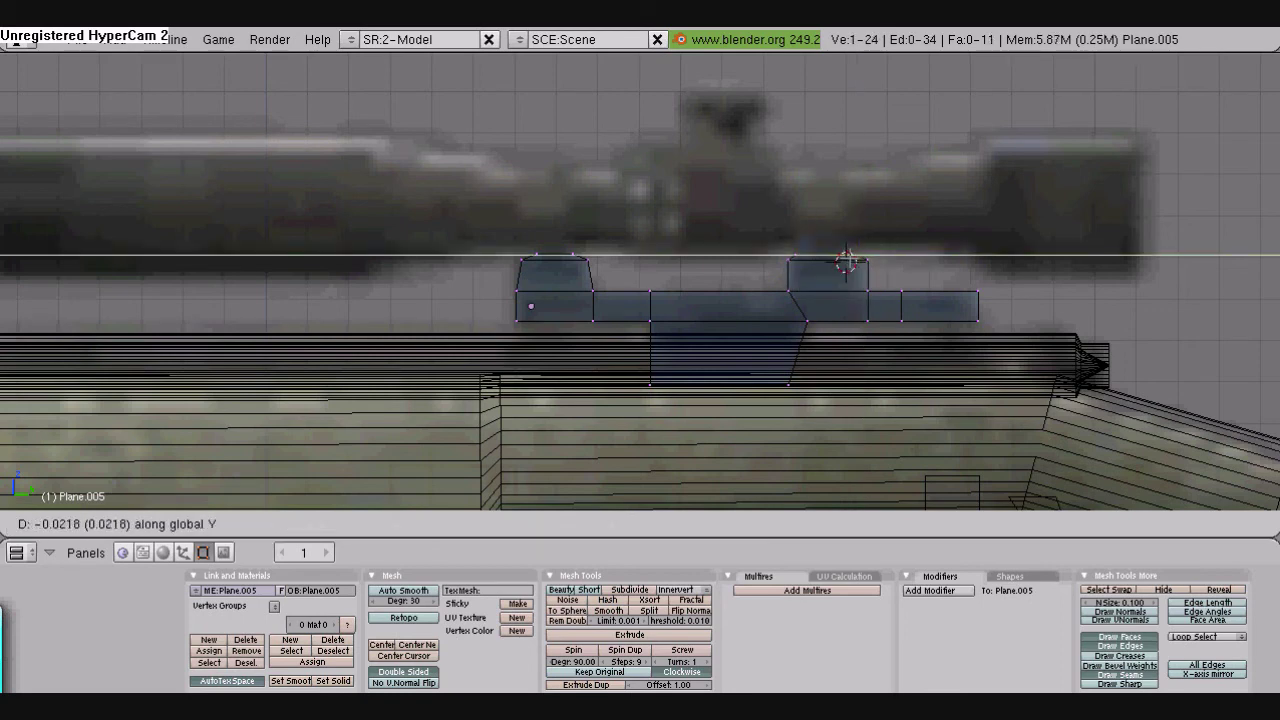
click(847, 257)
key(a)
key(b)
drag(855, 249, 818, 256)
click(966, 227)
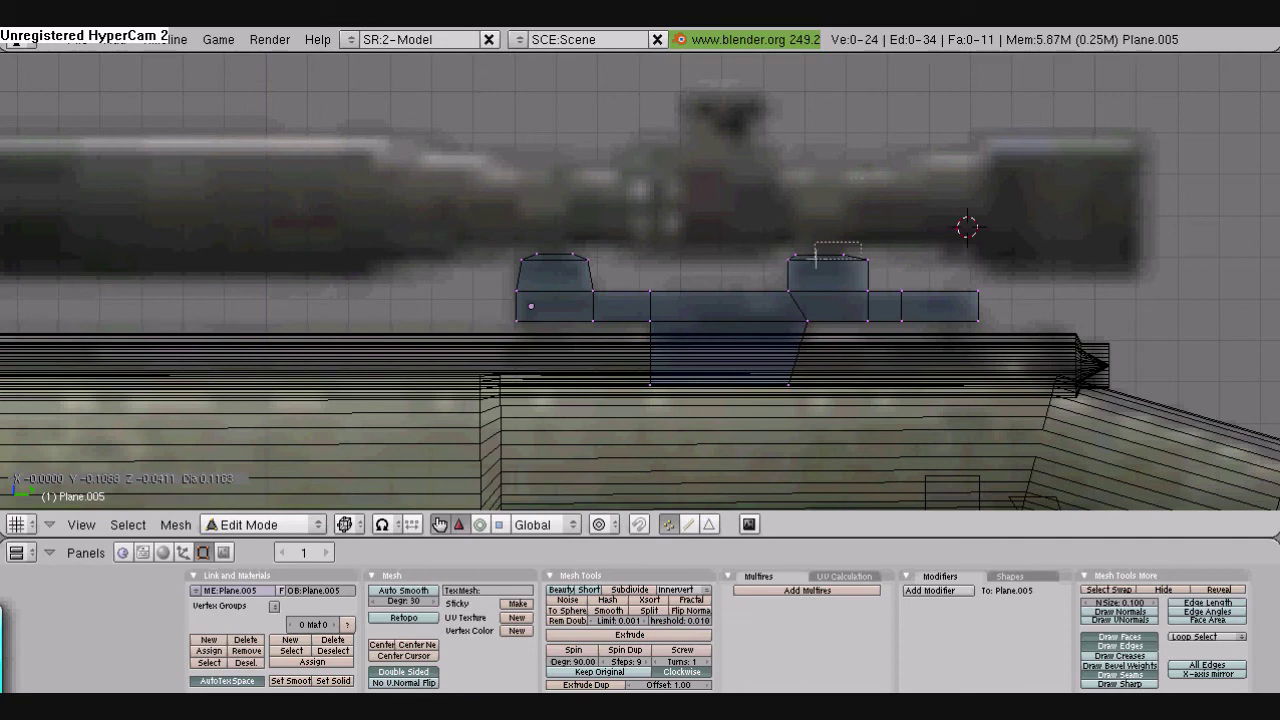
right_click(783, 255)
key(e)
right_click(828, 152)
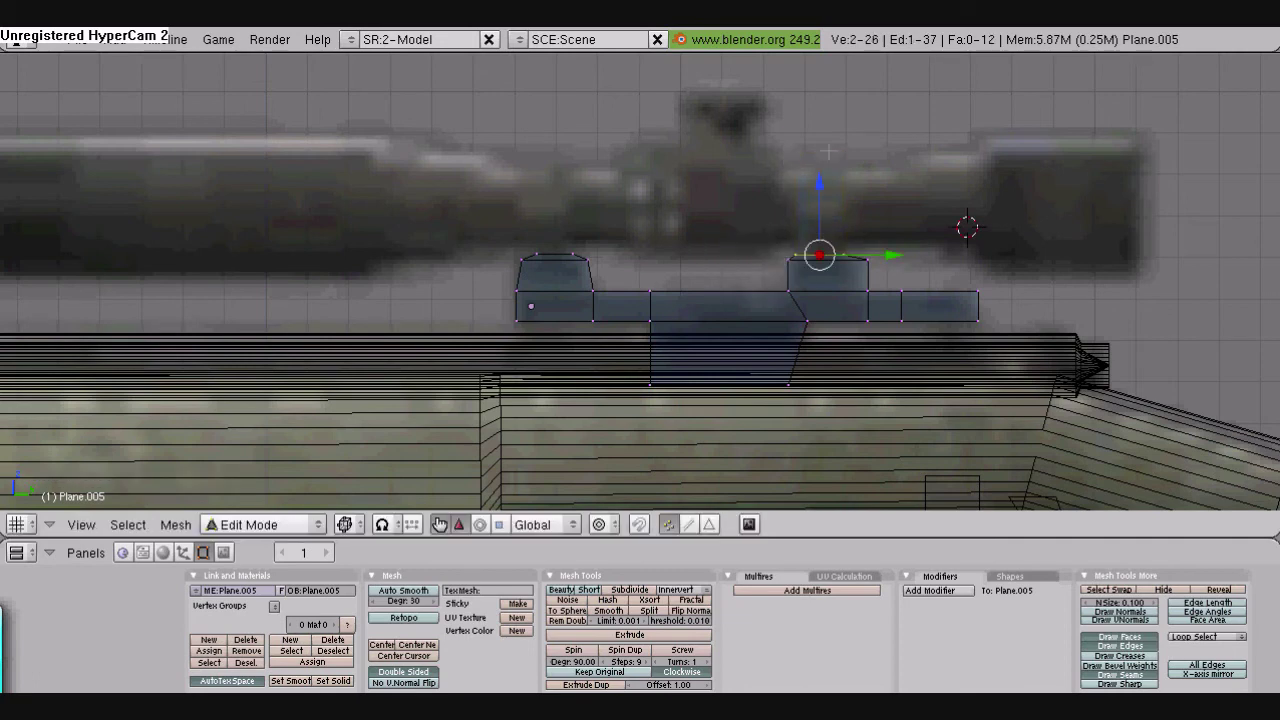
In front view, shift the entire scope mount profile in the negative X direction to just inside the barrel's edge
click(81, 524)
click(97, 336)
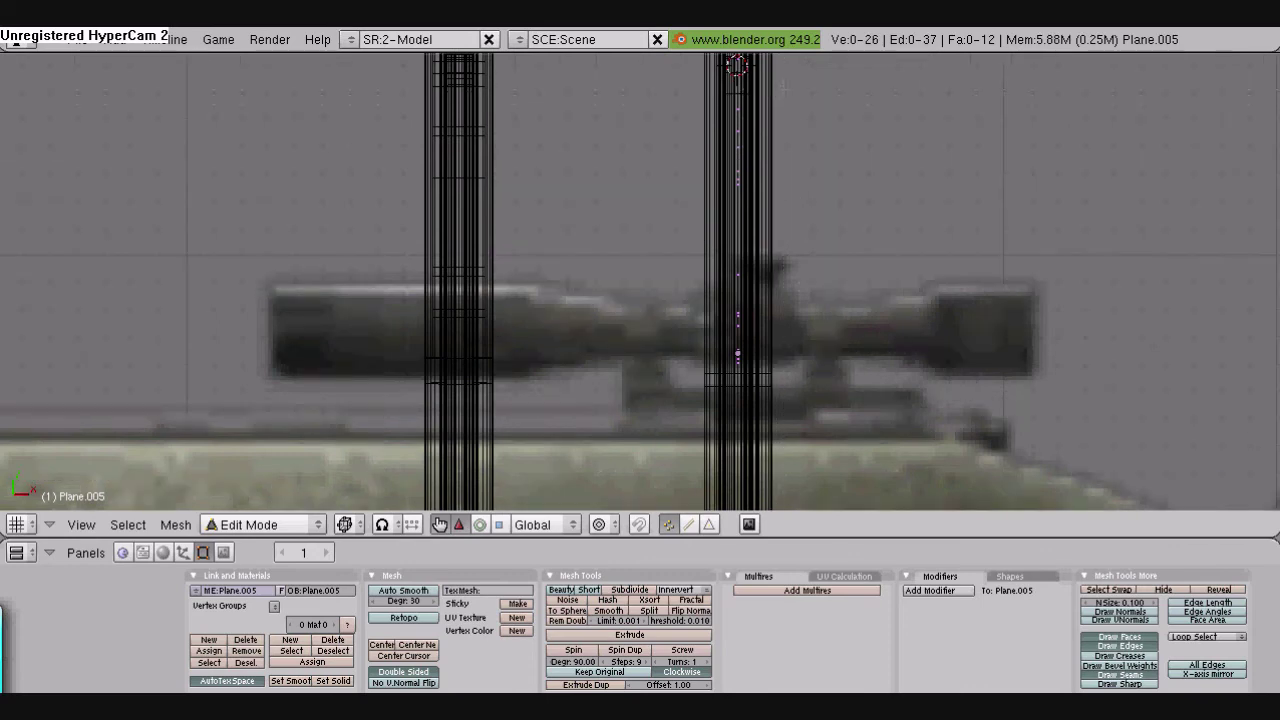
drag(780, 87, 688, 388)
key(g)
key(x)
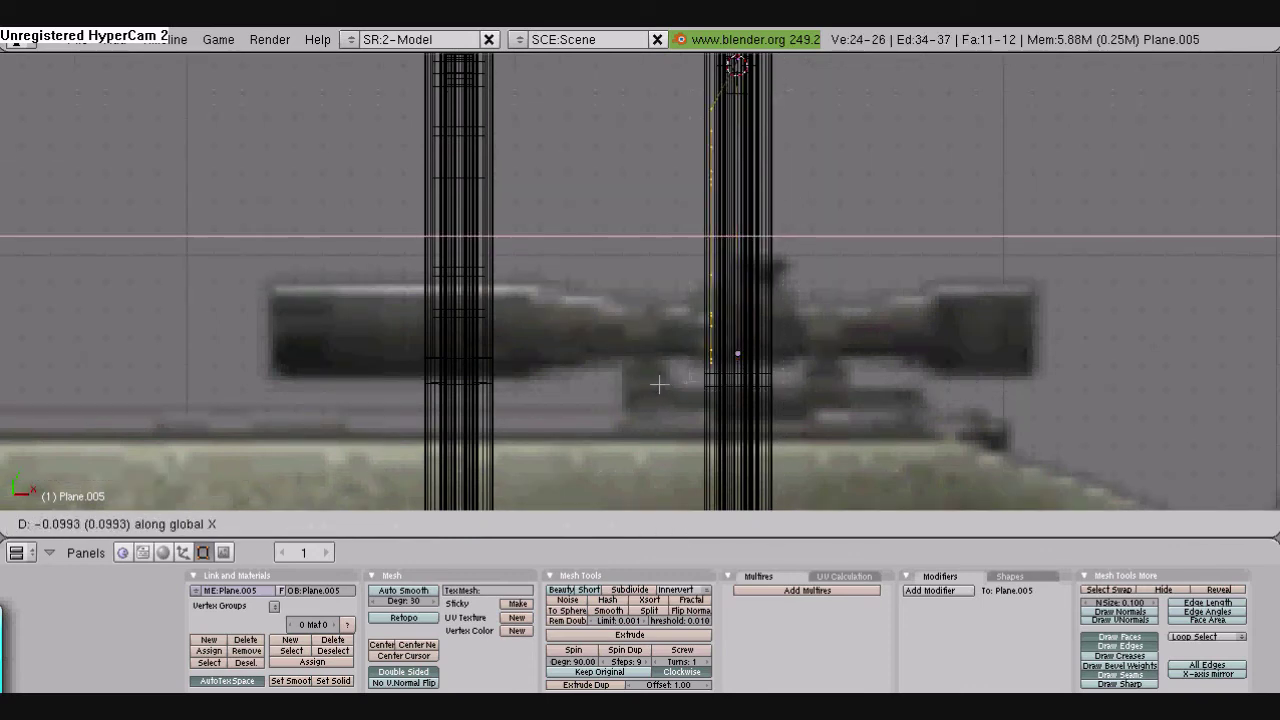
click(659, 384)
key(ctrl+z)
key(a)
key(a)
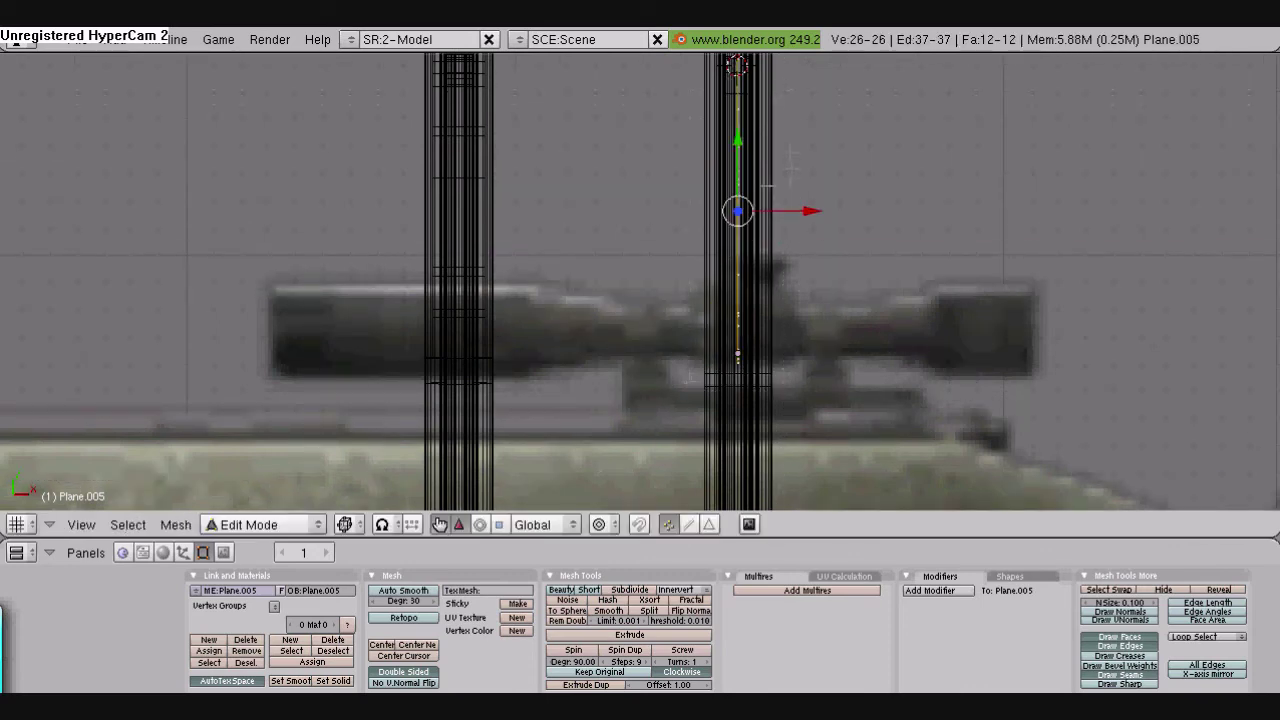
key(g)
key(x)
right_click(720, 224)
Extrude the whole mount profile about 0.19 along X to give it thickness across the barrel
key(e)
key(Return)
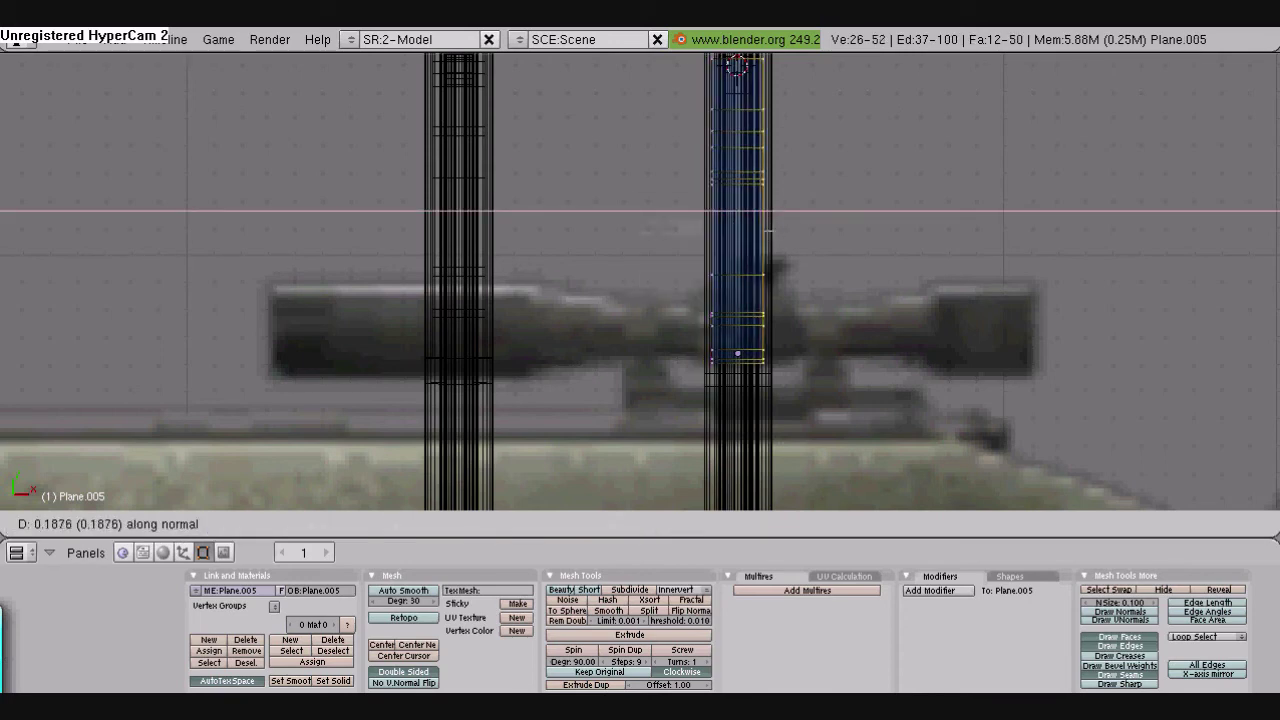
click(769, 233)
middle_drag(769, 233, 641, 310)
scroll(731, 303, up, 3)
scroll(684, 329, up, 2)
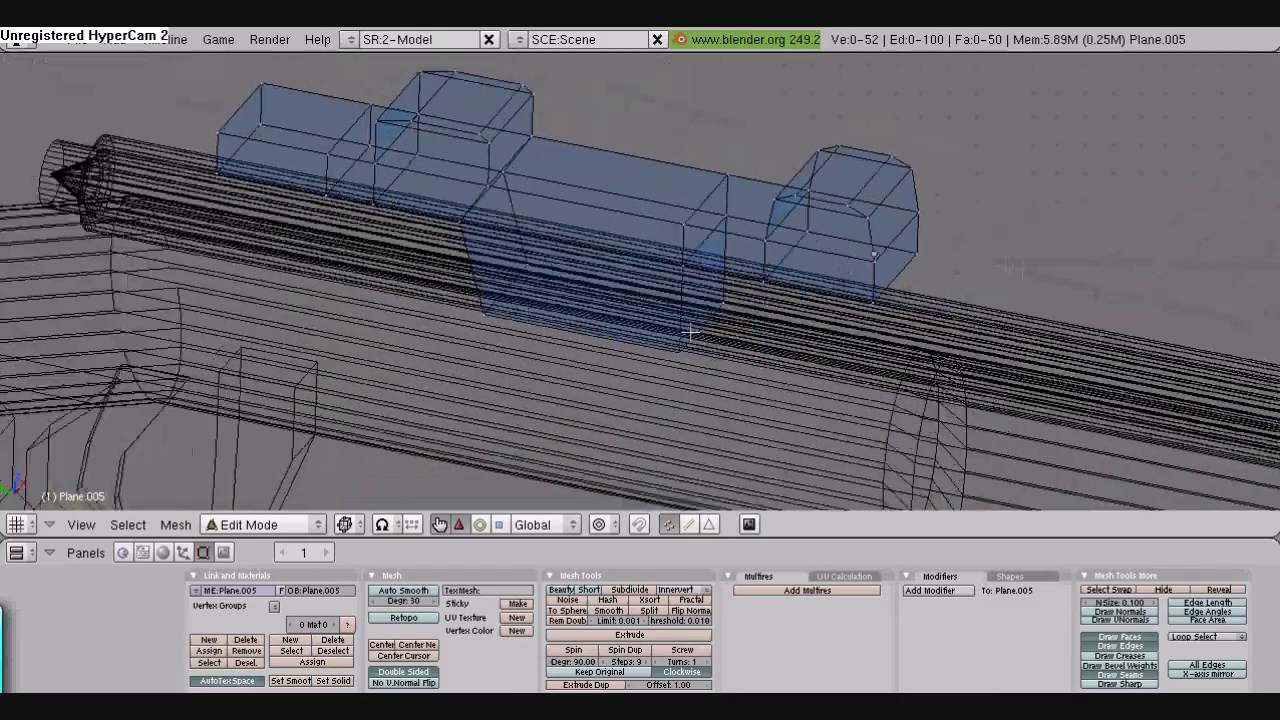
scroll(690, 335, down, 3)
scroll(690, 335, up, 4)
Try to subdivide the lower block of the scope mount
right_click(686, 362)
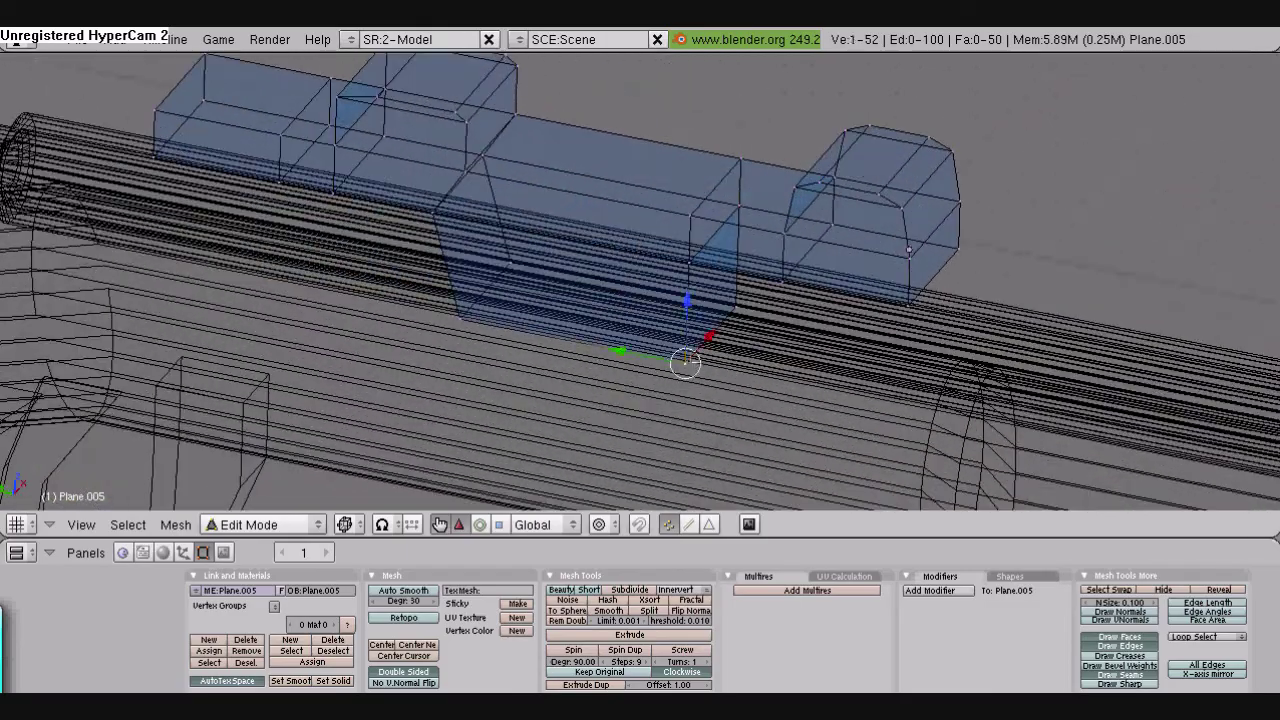
shift+right_click(690, 264)
shift+right_click(739, 207)
shift+right_click(737, 305)
shift+right_click(461, 319)
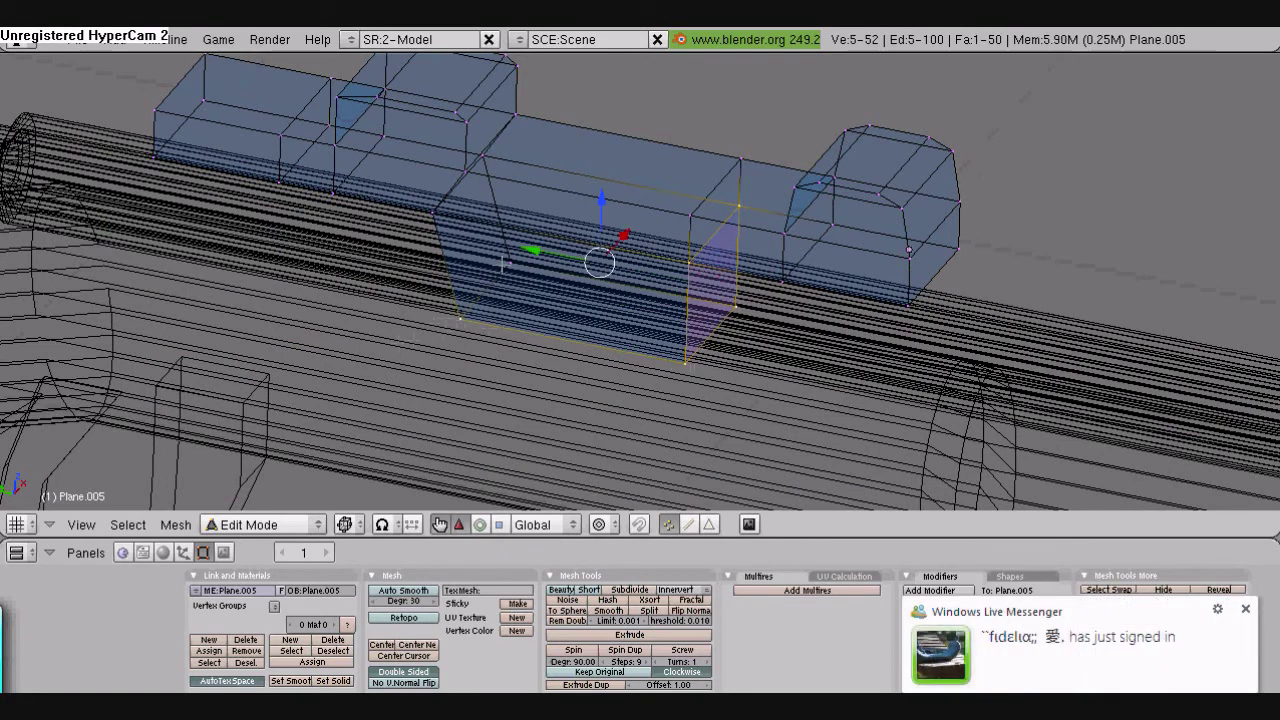
shift+right_click(460, 318)
shift+right_click(437, 213)
shift+right_click(482, 157)
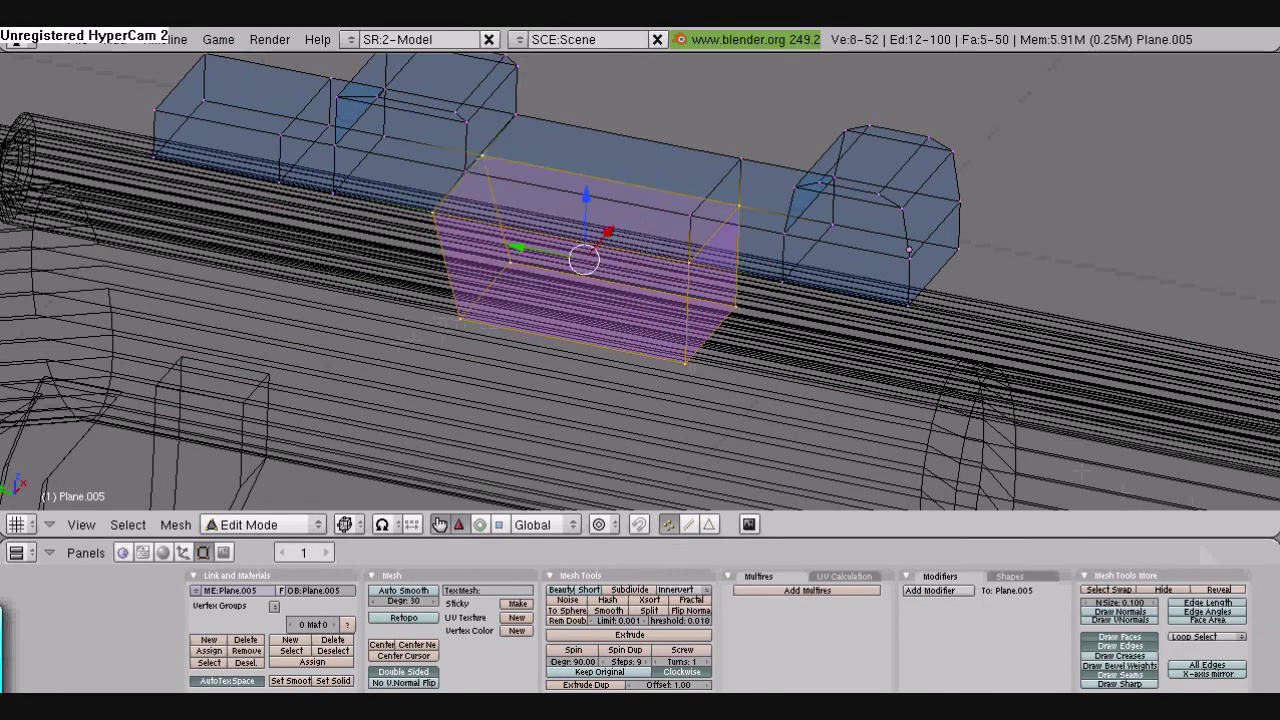
key(w)
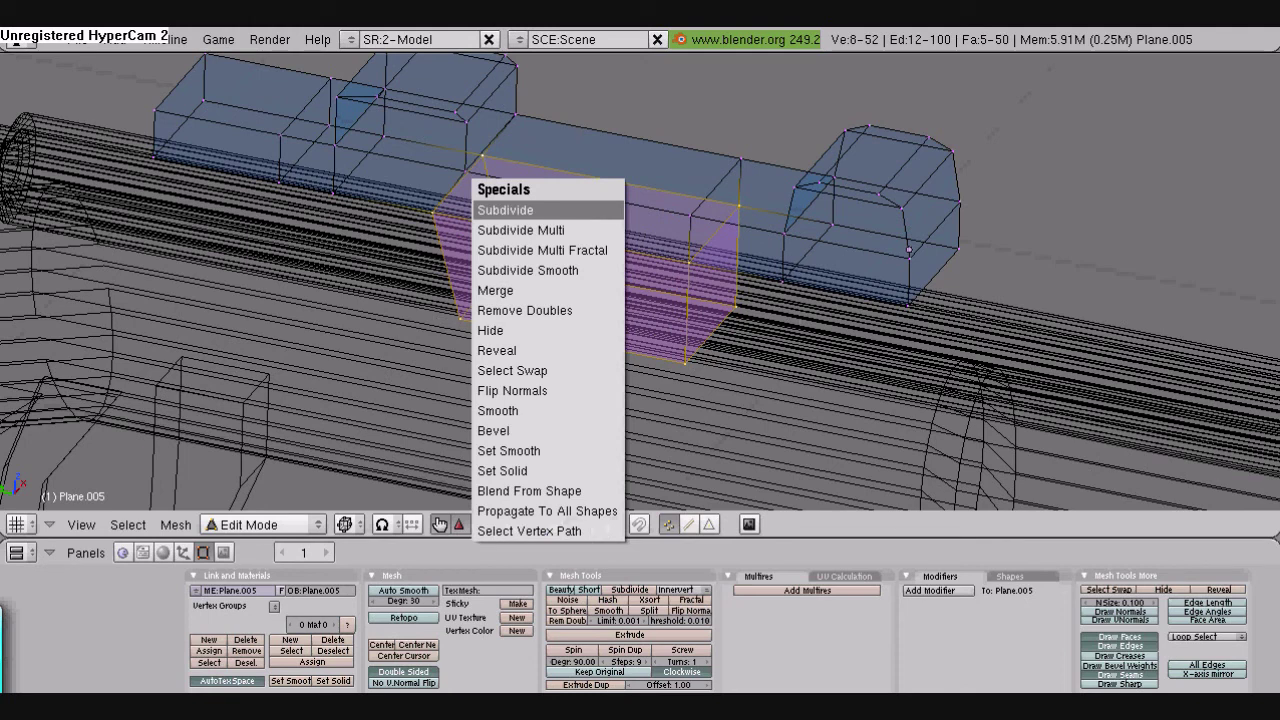
click(580, 210)
key(ctrl+z)
Try adding single lengthwise loop cuts around the mount, offset toward one side
key(ctrl+r)
click(708, 345)
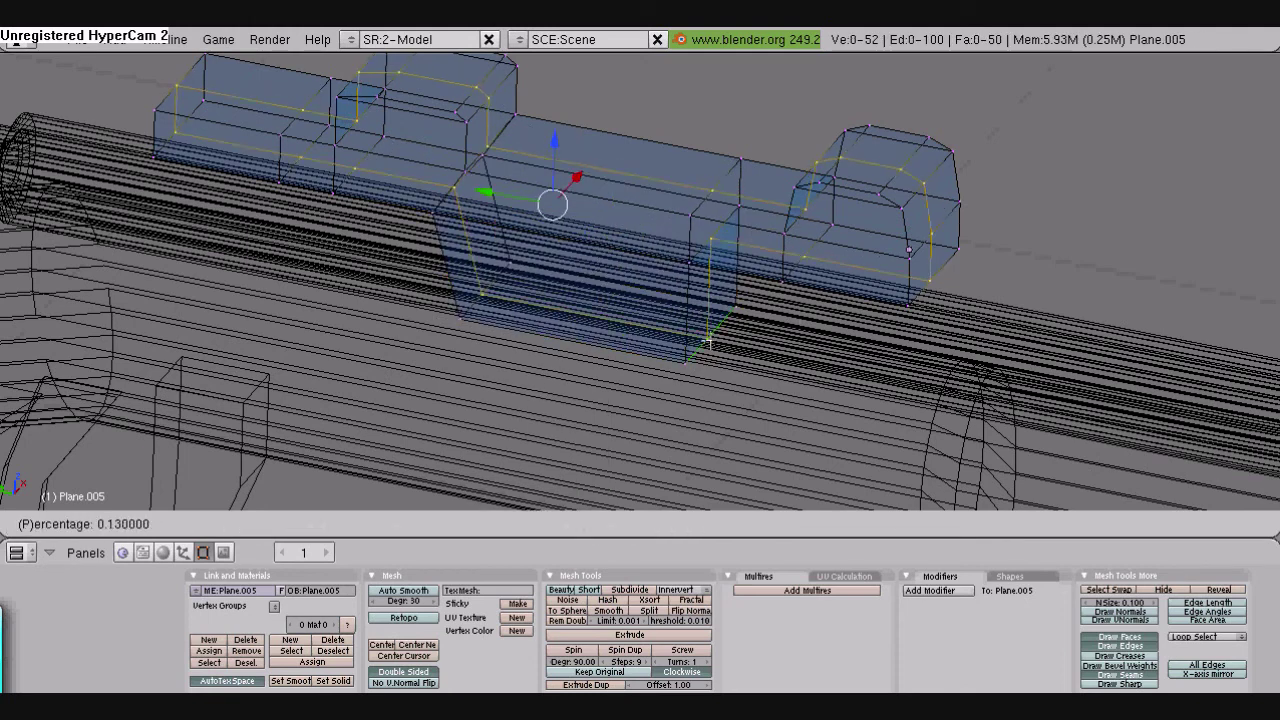
click(698, 354)
key(ctrl+r)
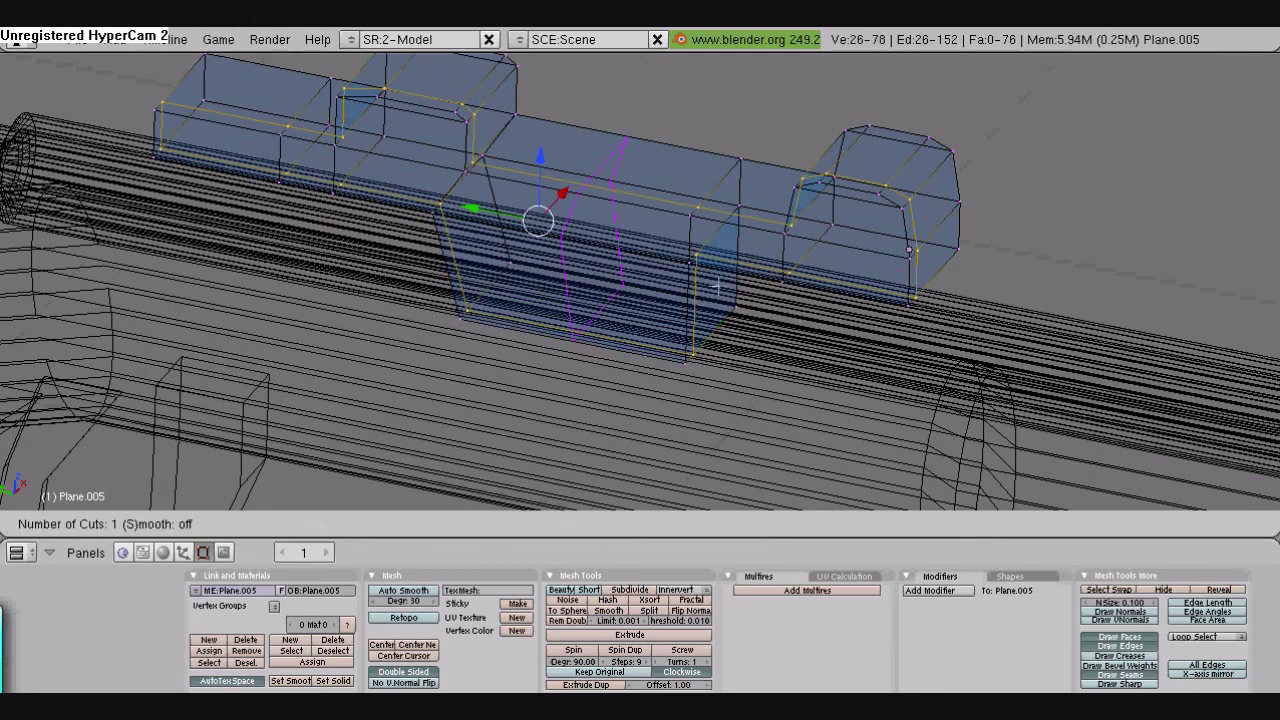
click(724, 220)
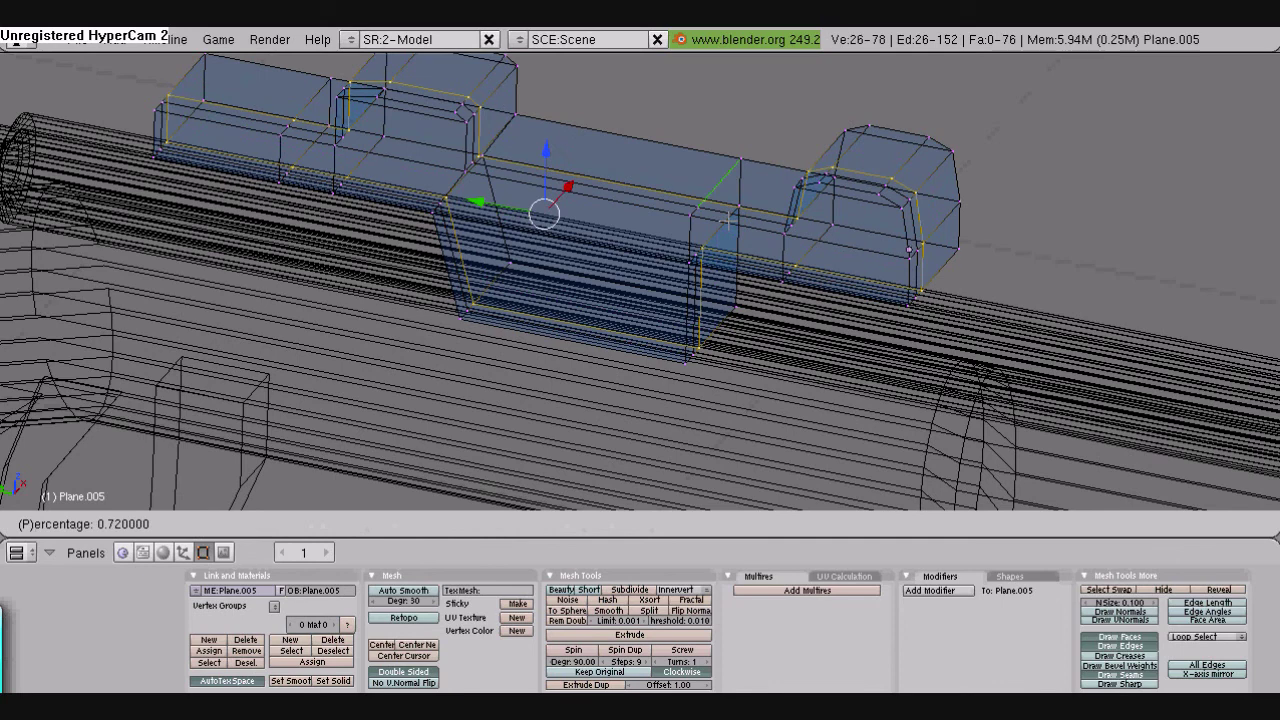
click(760, 195)
key(ctrl+z)
key(ctrl+z)
Add two lengthwise loop cuts around the mount and scale them apart along X until they sit near its outer sides
key(ctrl+r)
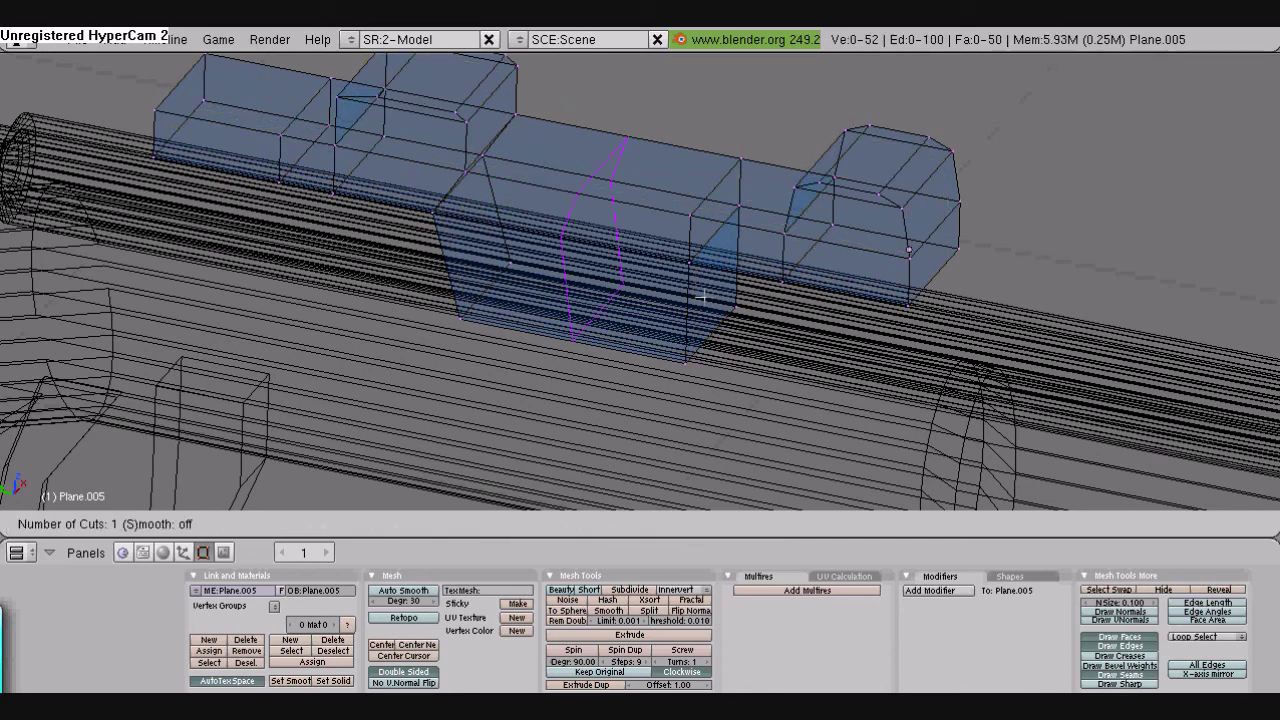
click(714, 245)
key(s)
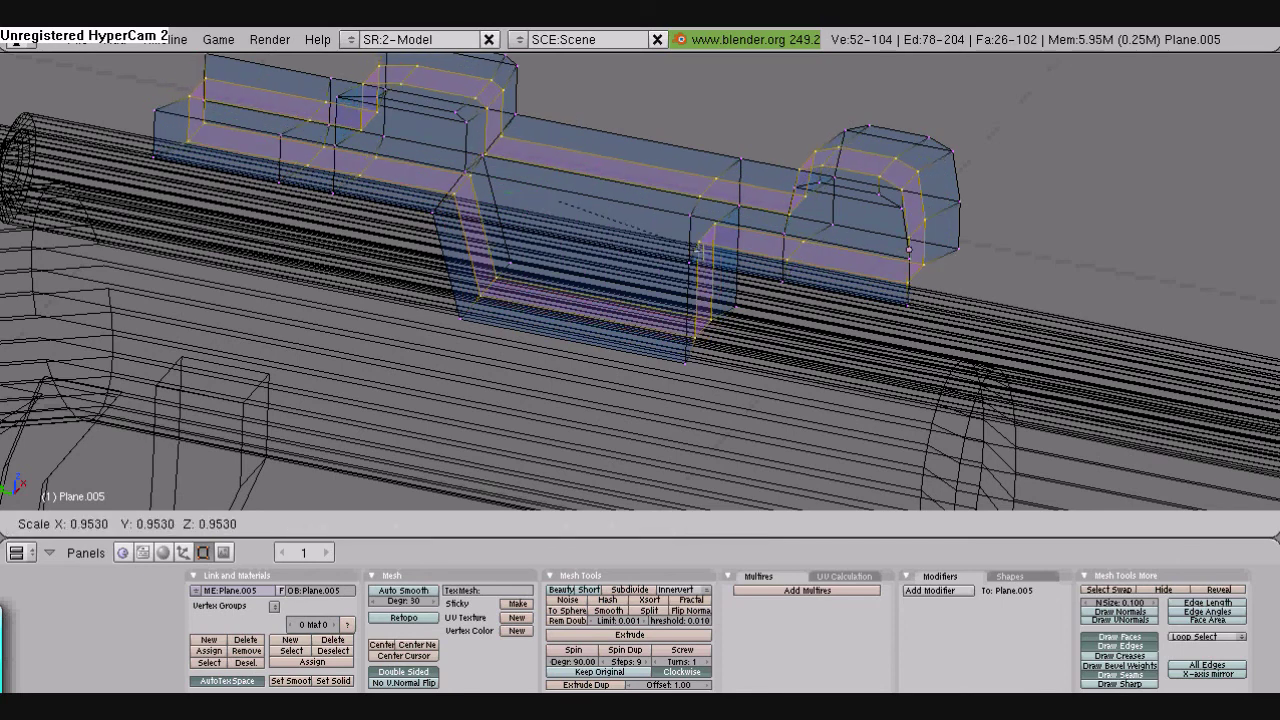
key(x)
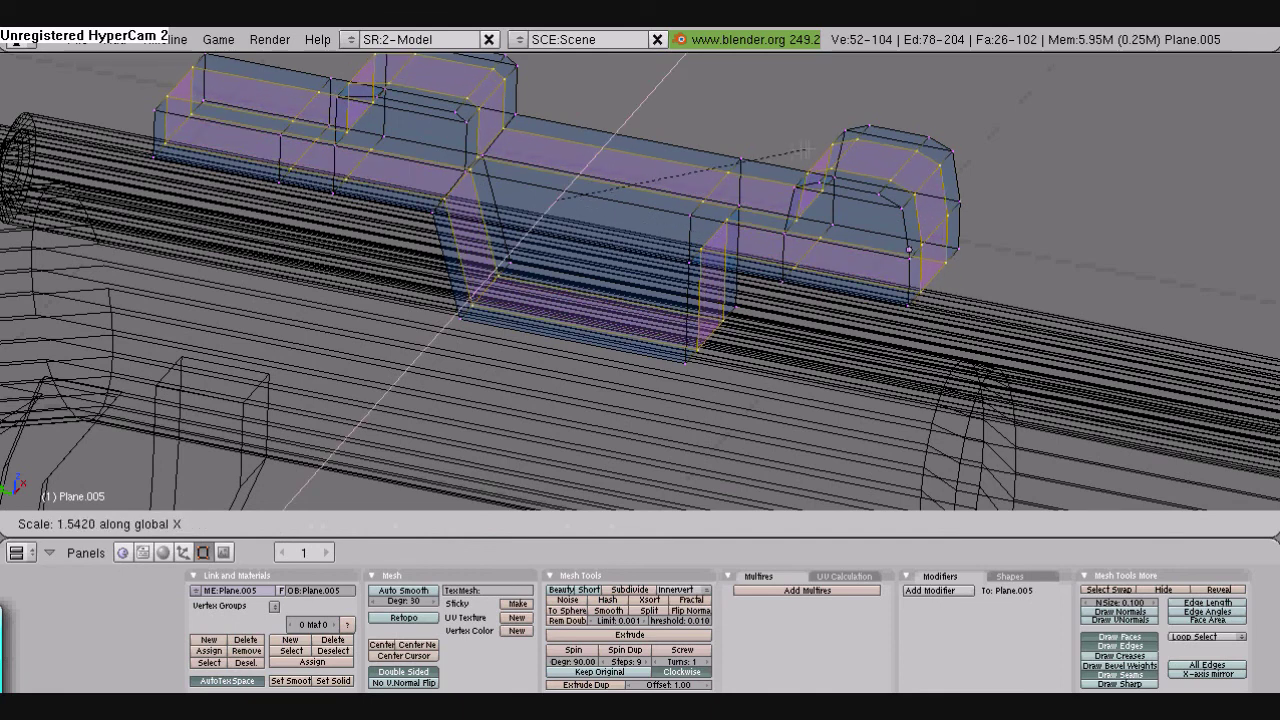
click(905, 102)
key(a)
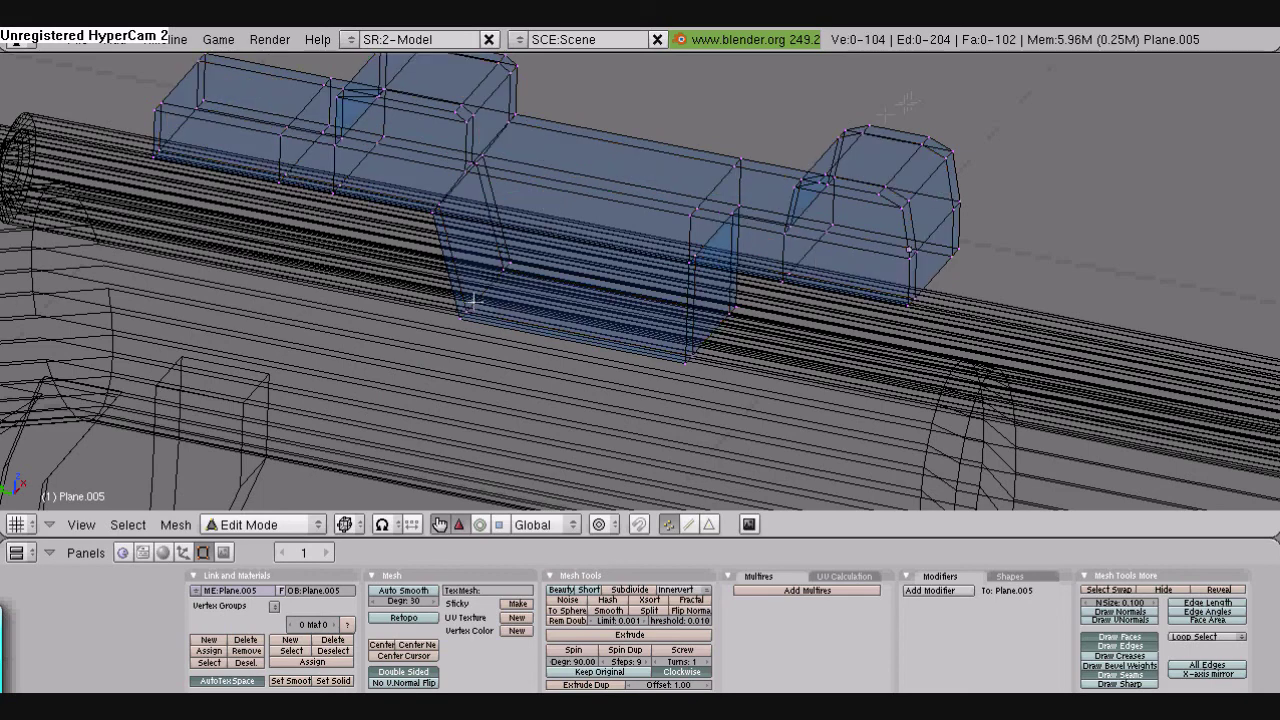
Delete only the inner face on the lower block's slanted rear side, between the two new edge loops
right_click(495, 251)
scroll(495, 250, up, 2)
shift+right_click(375, 187)
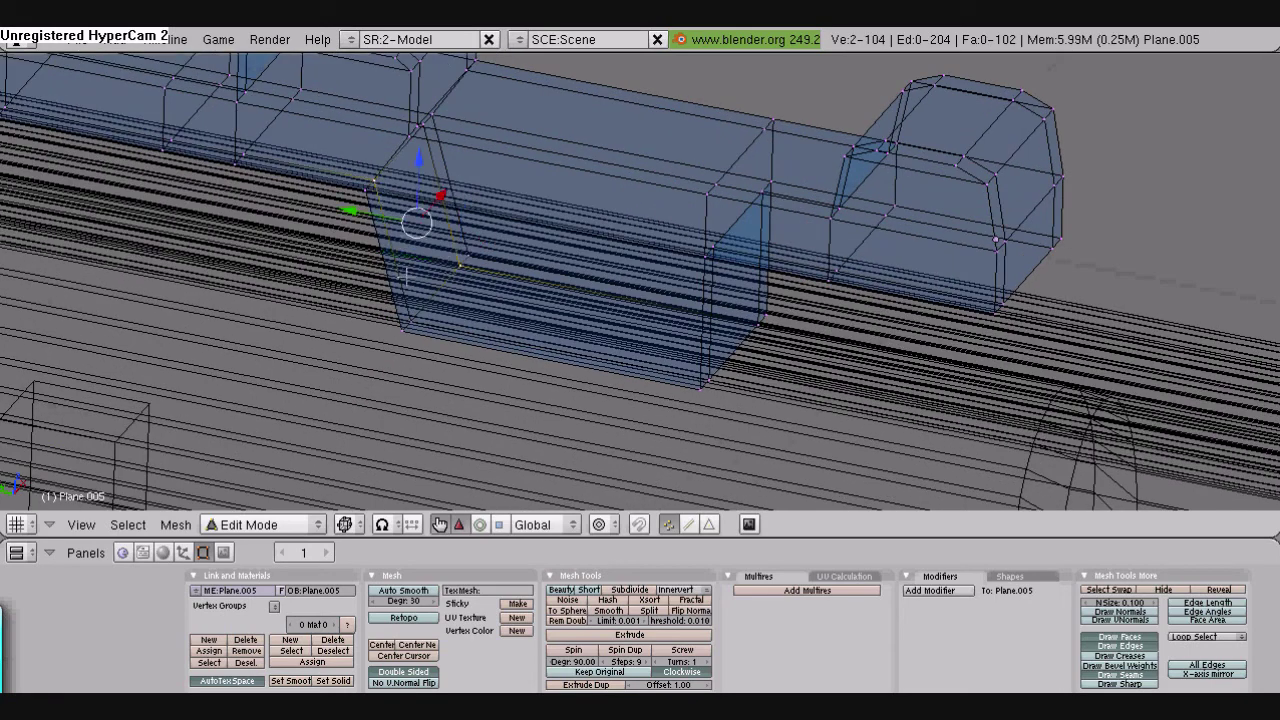
shift+right_click(425, 125)
key(x)
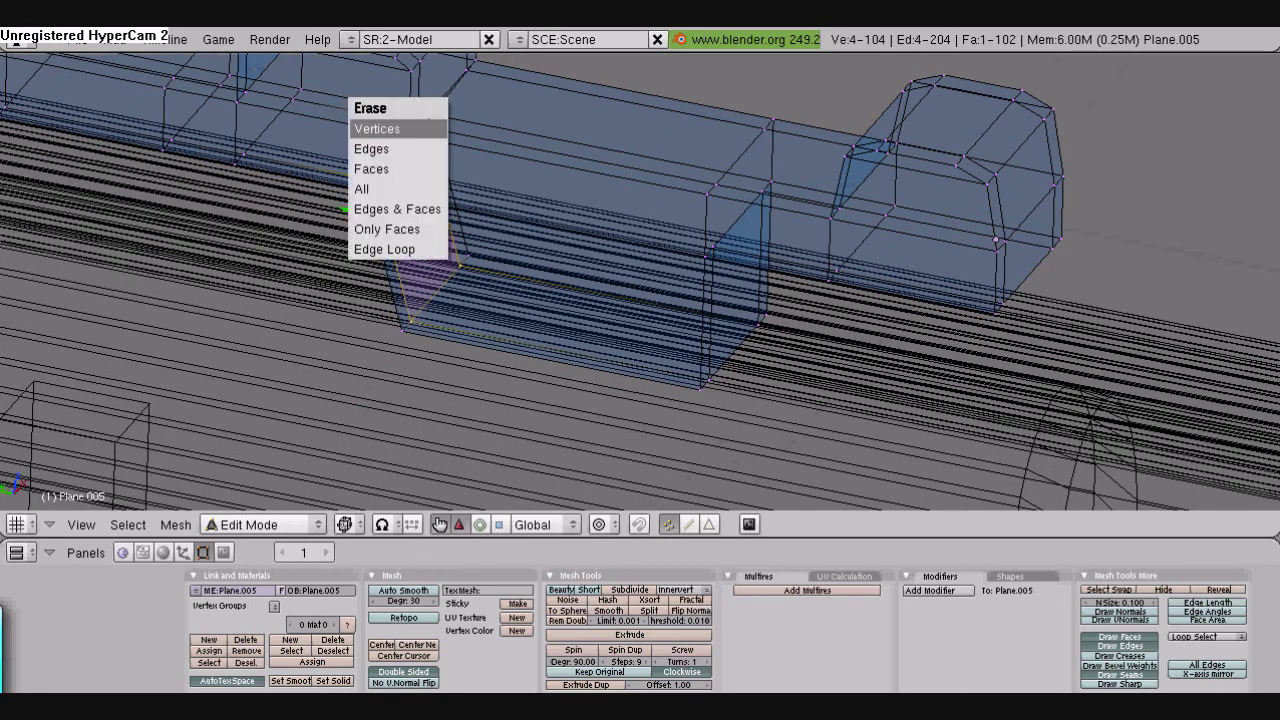
click(400, 229)
Delete only the matching inner face on the lower block's vertical front side, between the edge loops
shift+right_click(762, 322)
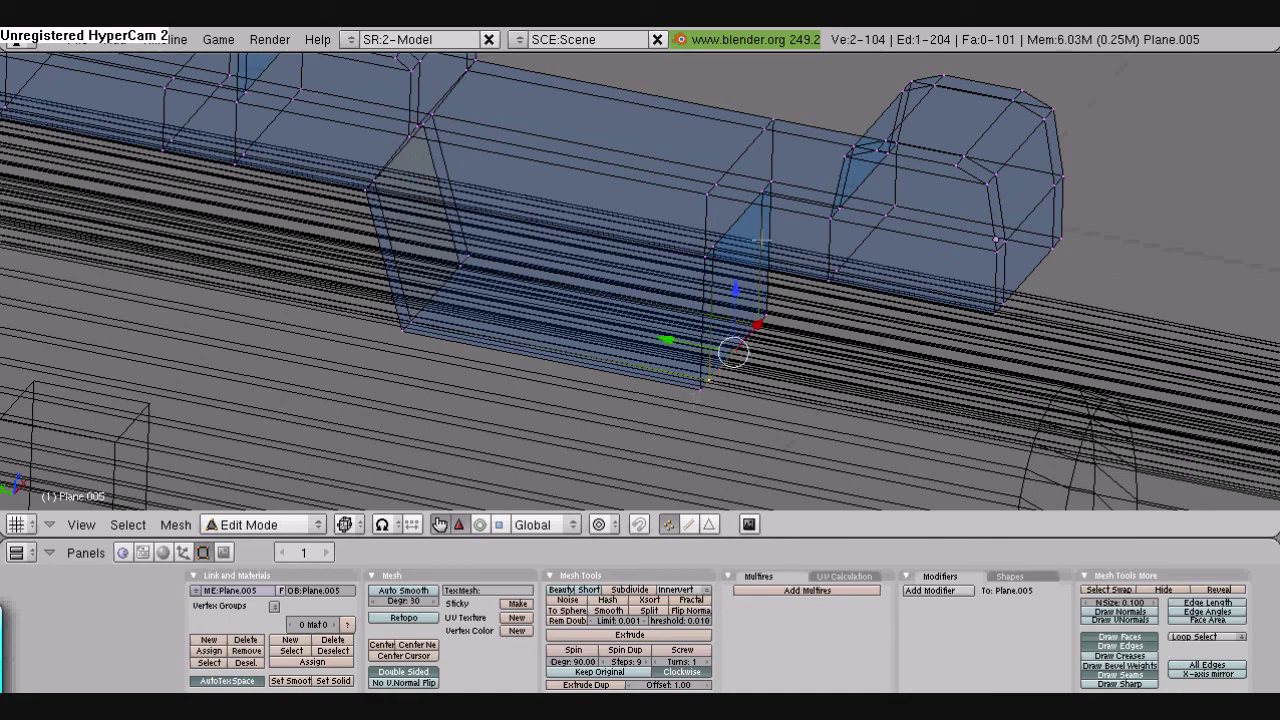
shift+right_click(762, 190)
shift+right_click(716, 250)
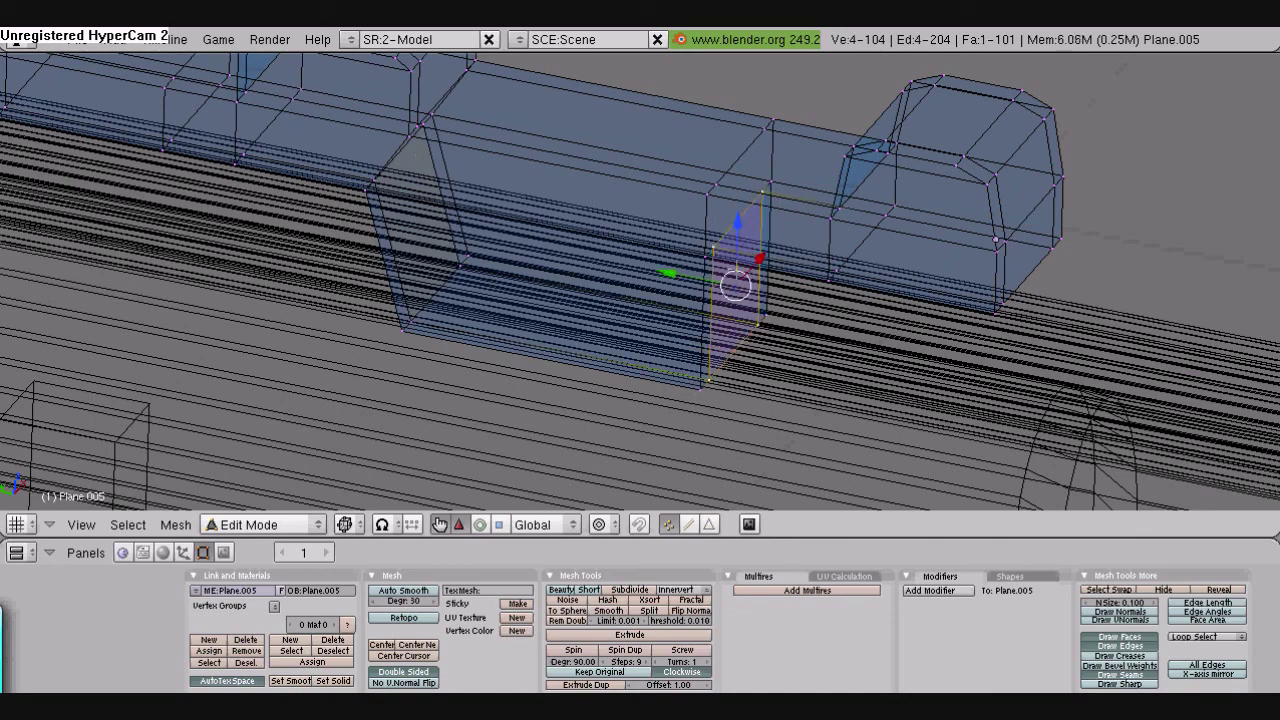
key(x)
click(733, 270)
Switch the mount from Edit Mode to Object Mode and return to the side view of the scope area
middle_drag(434, 275, 712, 280)
scroll(712, 280, down, 2)
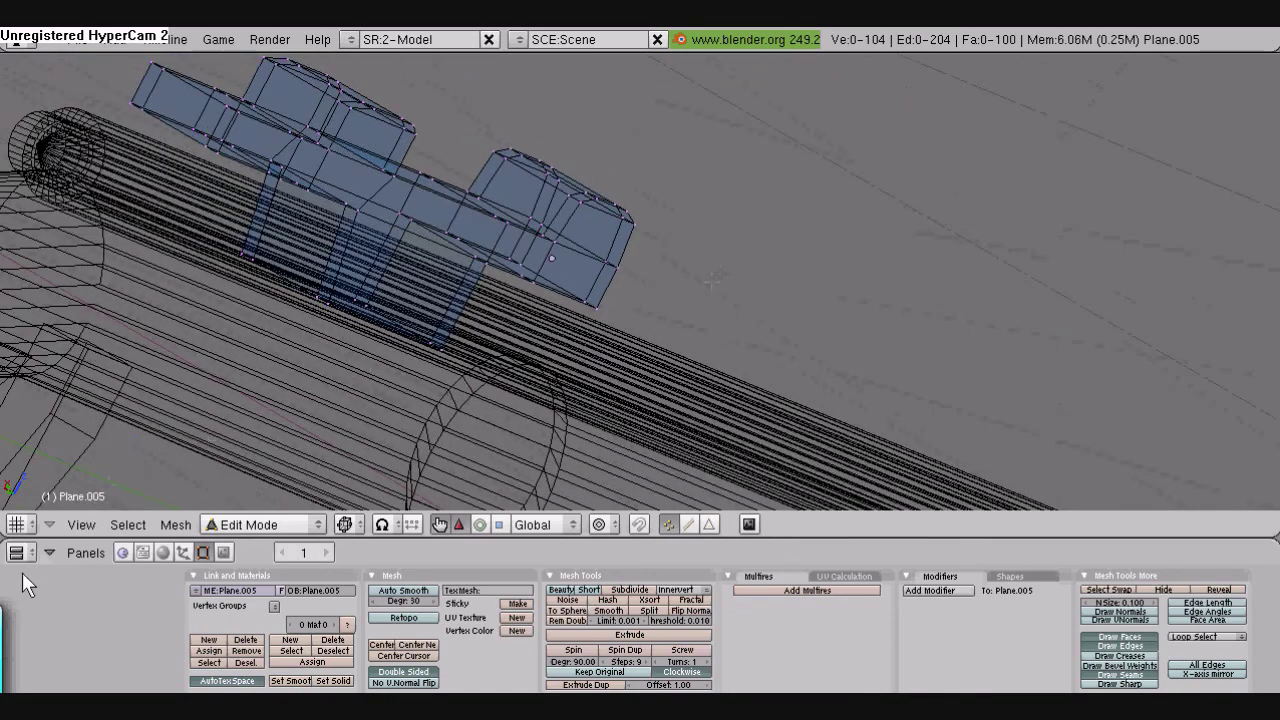
click(81, 525)
click(138, 315)
scroll(703, 326, down, 4)
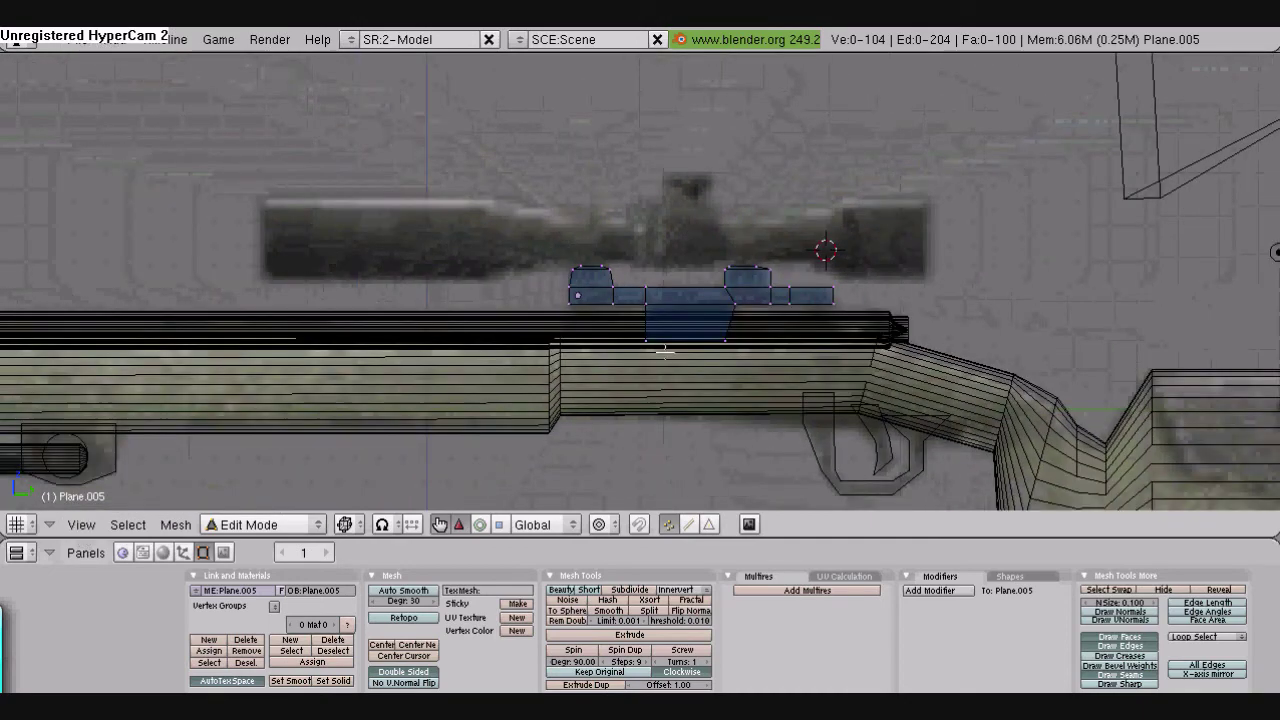
shift+middle_drag(695, 308, 663, 345)
scroll(663, 345, up, 2)
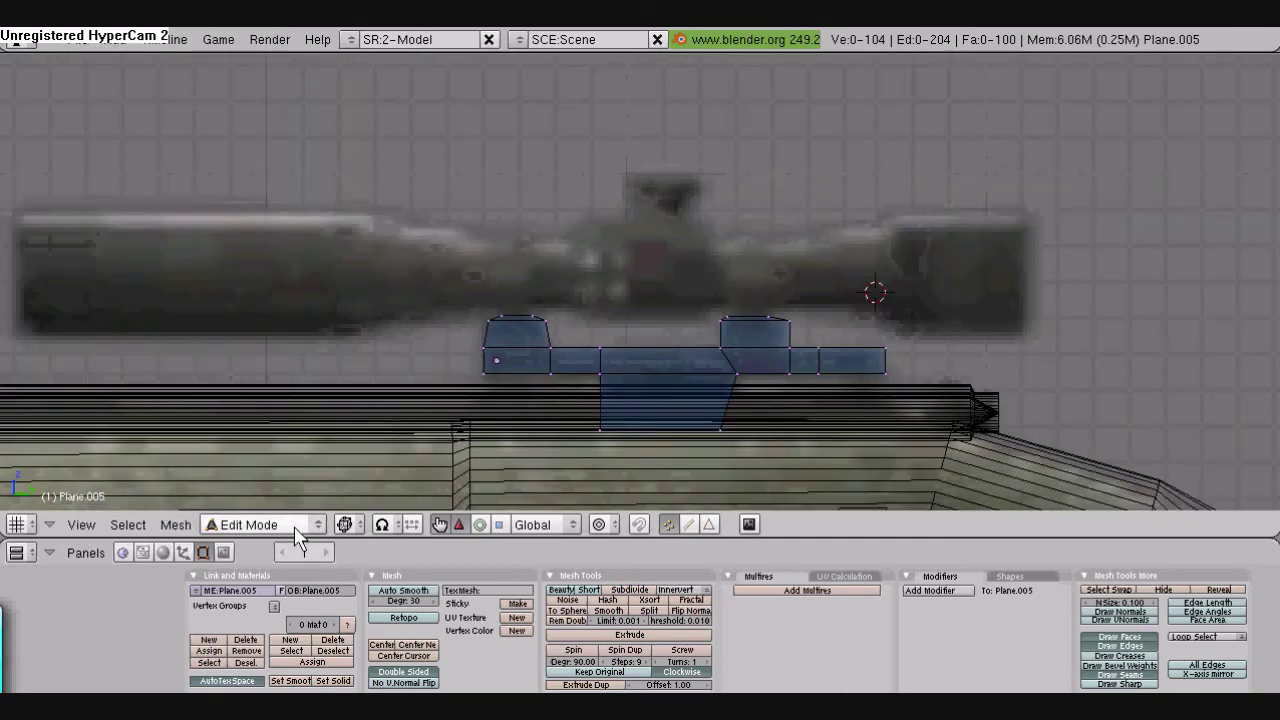
key(Tab)
middle_drag(286, 508, 583, 423)
click(81, 524)
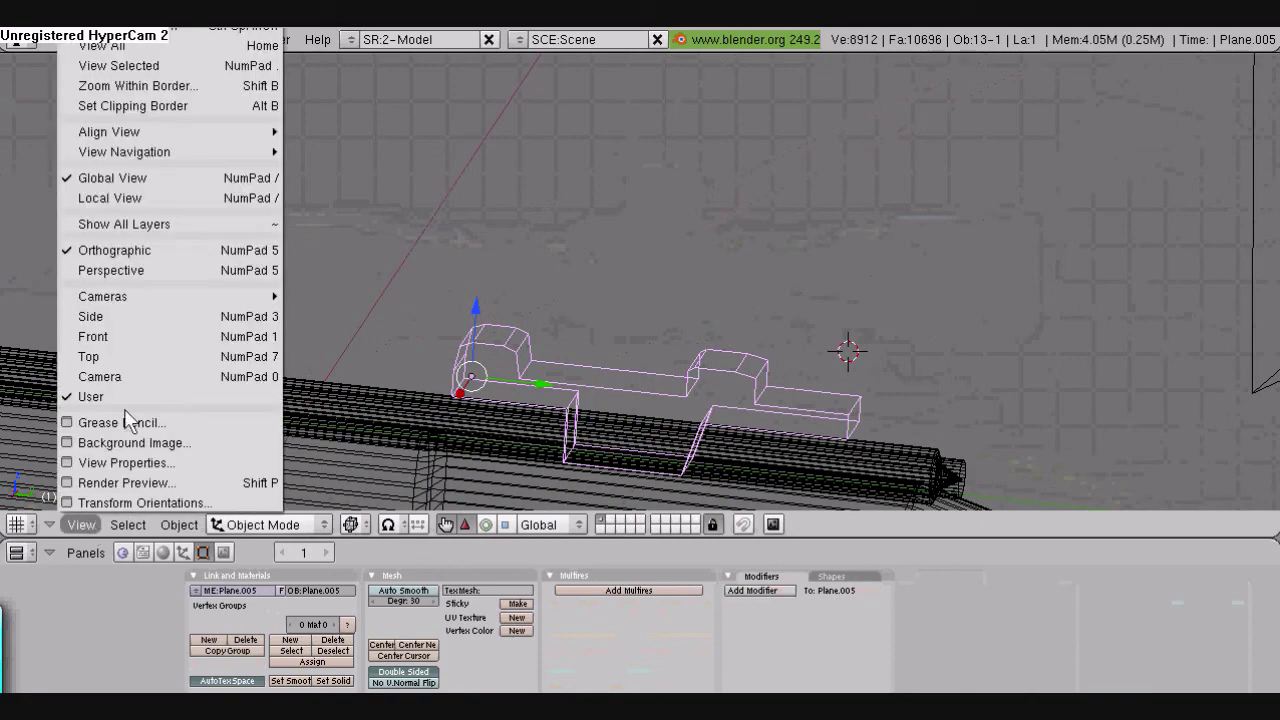
click(140, 316)
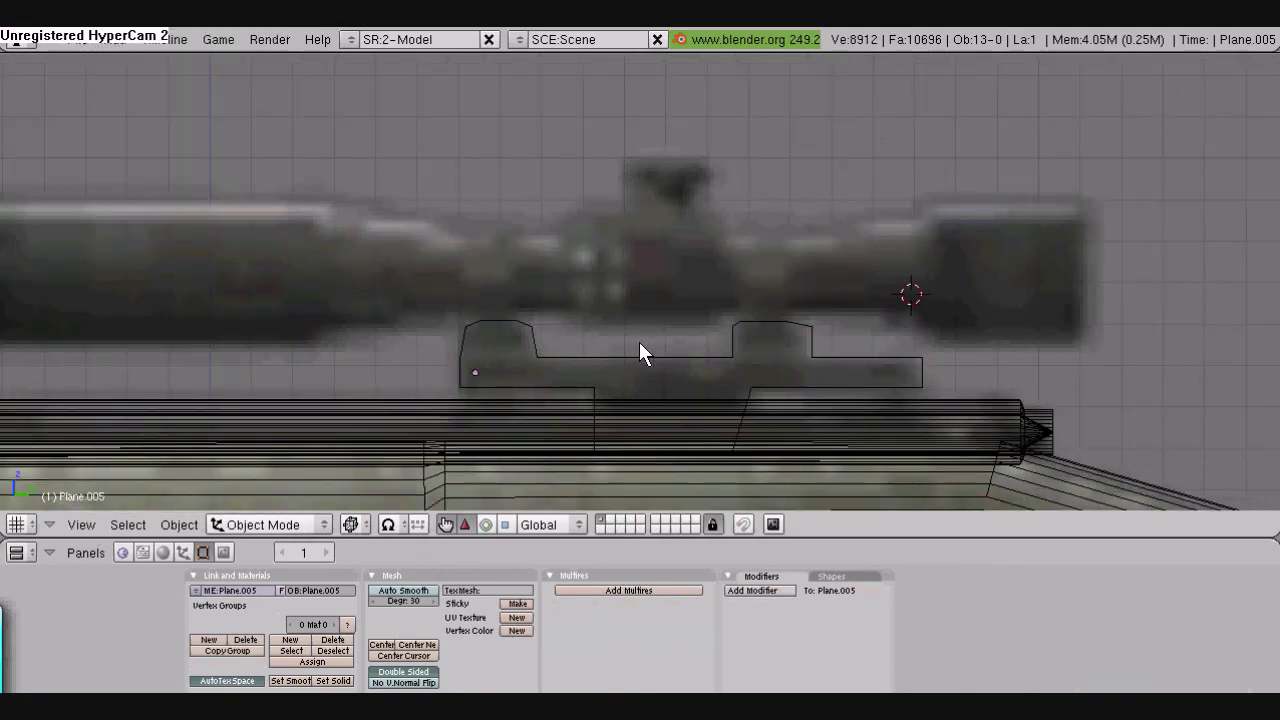